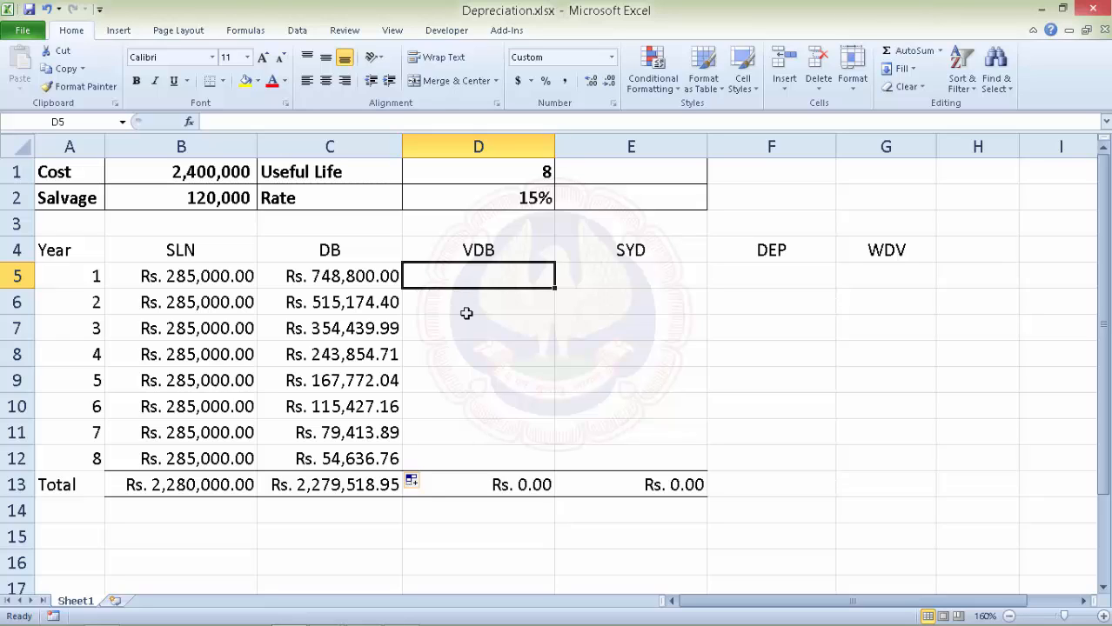
Start a VDB formula in D5 with absolute references to cost $B$1, salvage $B$2 and life $D$1.
{"action": "type", "text": "=vd"}
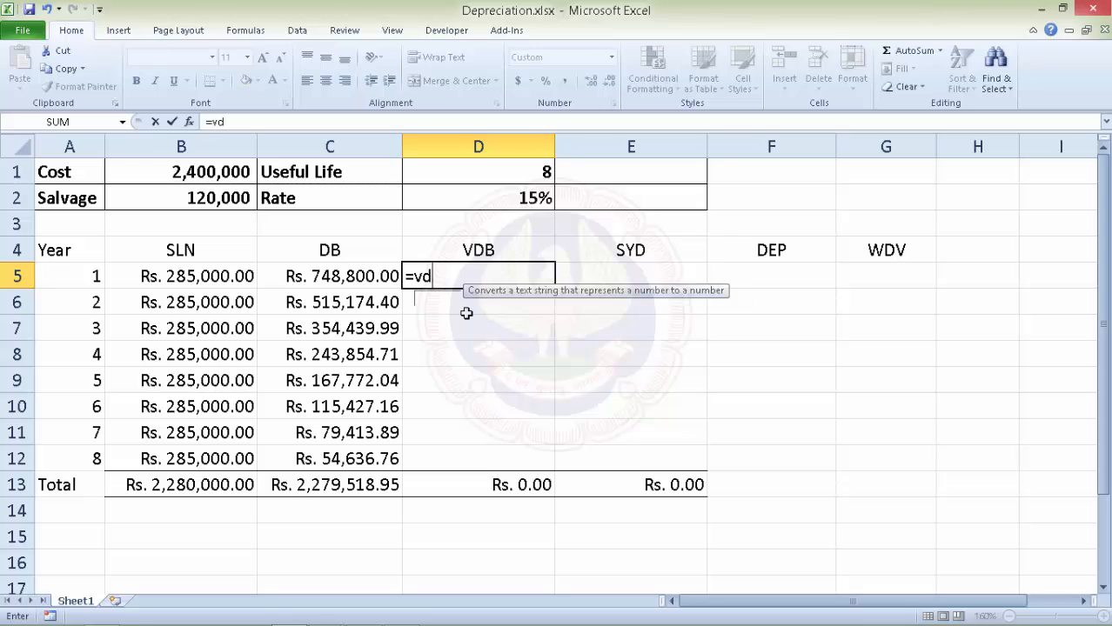
{"action": "type", "text": "b"}
{"action": "key", "text": "Tab"}
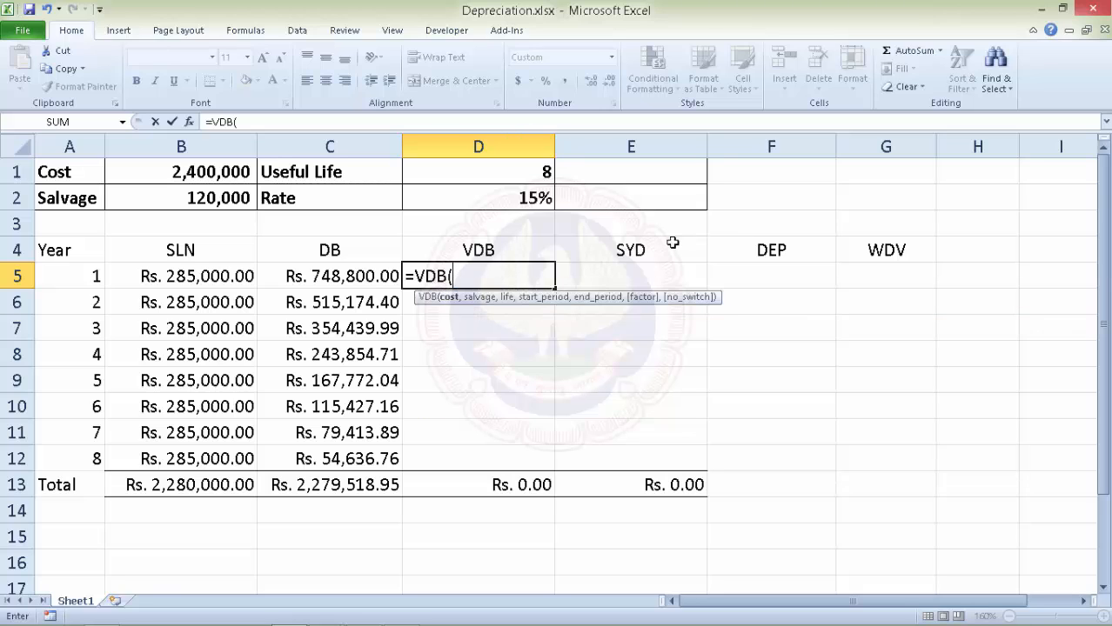
{"action": "left_click", "coordinate": [207, 170]}
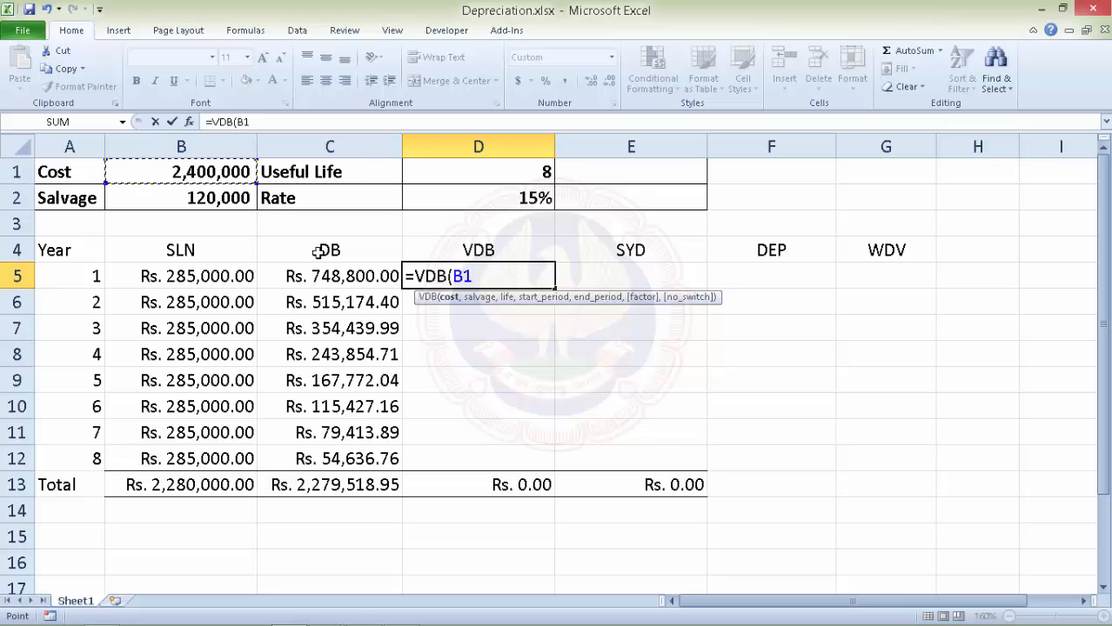
{"action": "key", "text": "F4"}
{"action": "type", "text": ","}
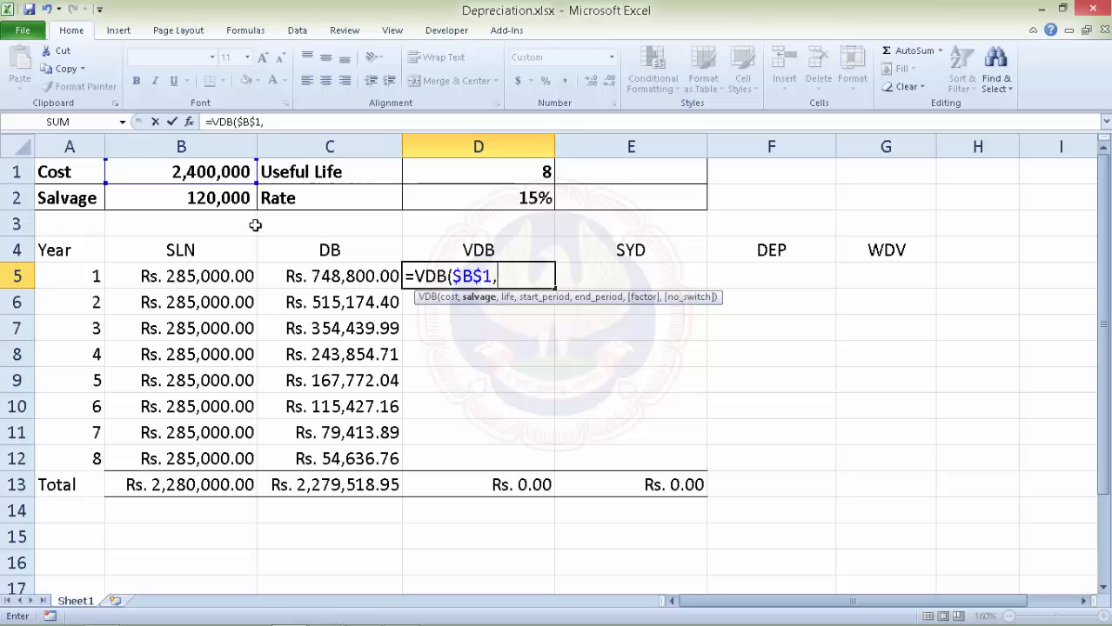
{"action": "left_click", "coordinate": [184, 200]}
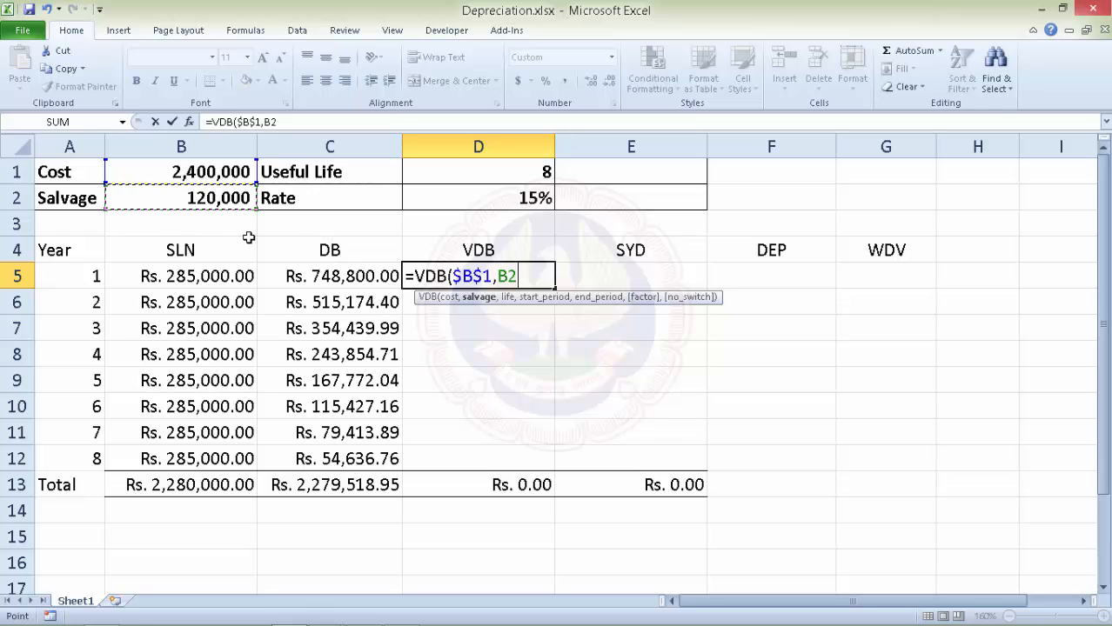
{"action": "key", "text": "F4"}
{"action": "type", "text": ","}
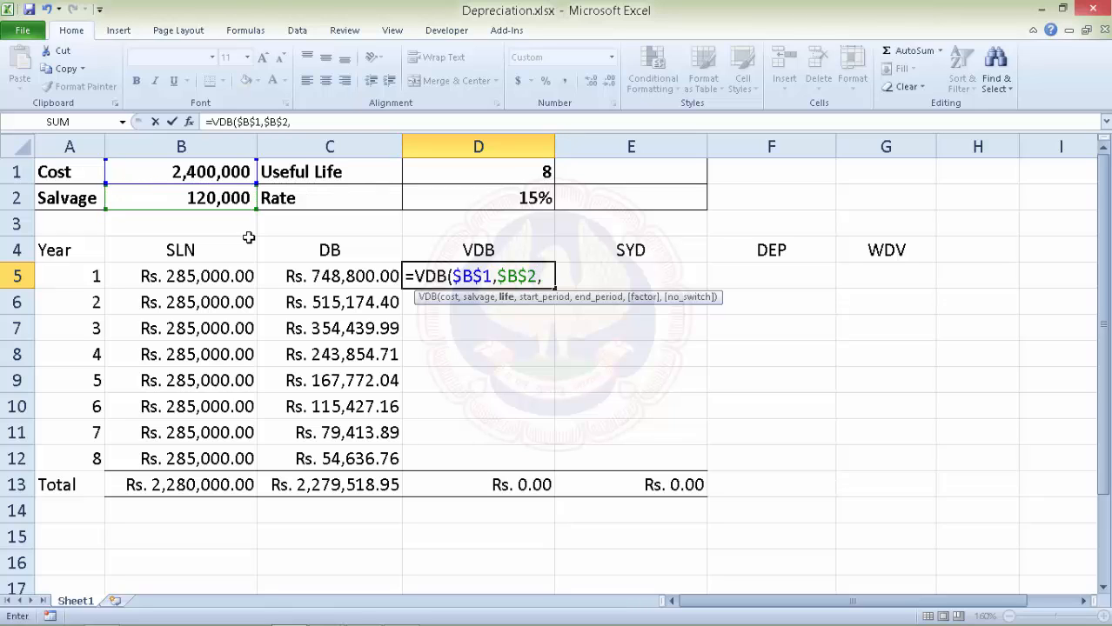
{"action": "left_click", "coordinate": [479, 174]}
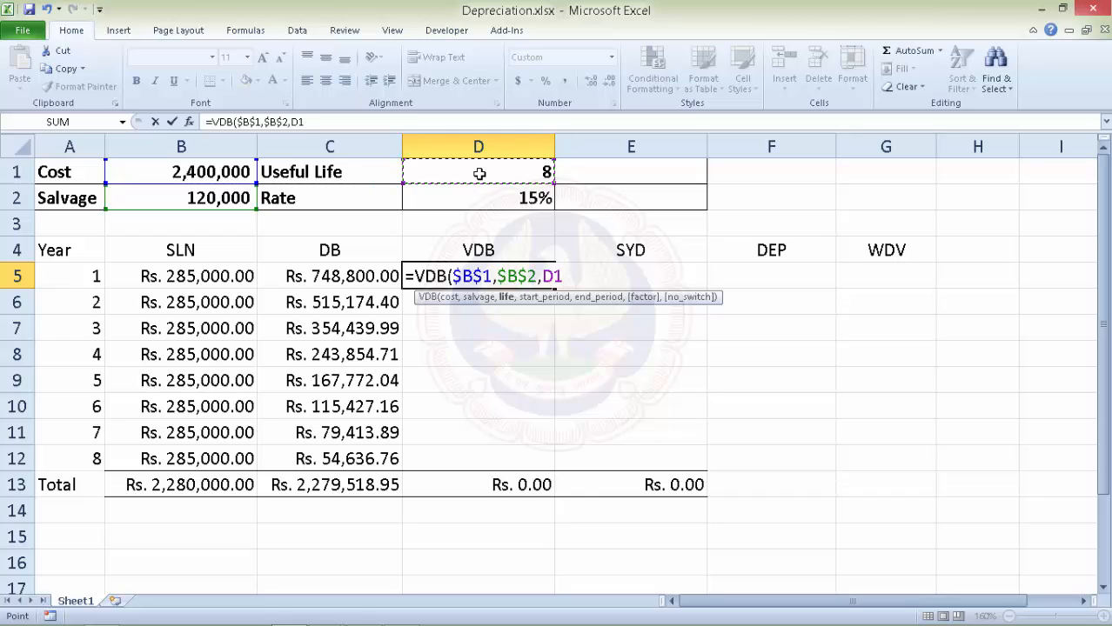
{"action": "key", "text": "F4"}
{"action": "type", "text": ","}
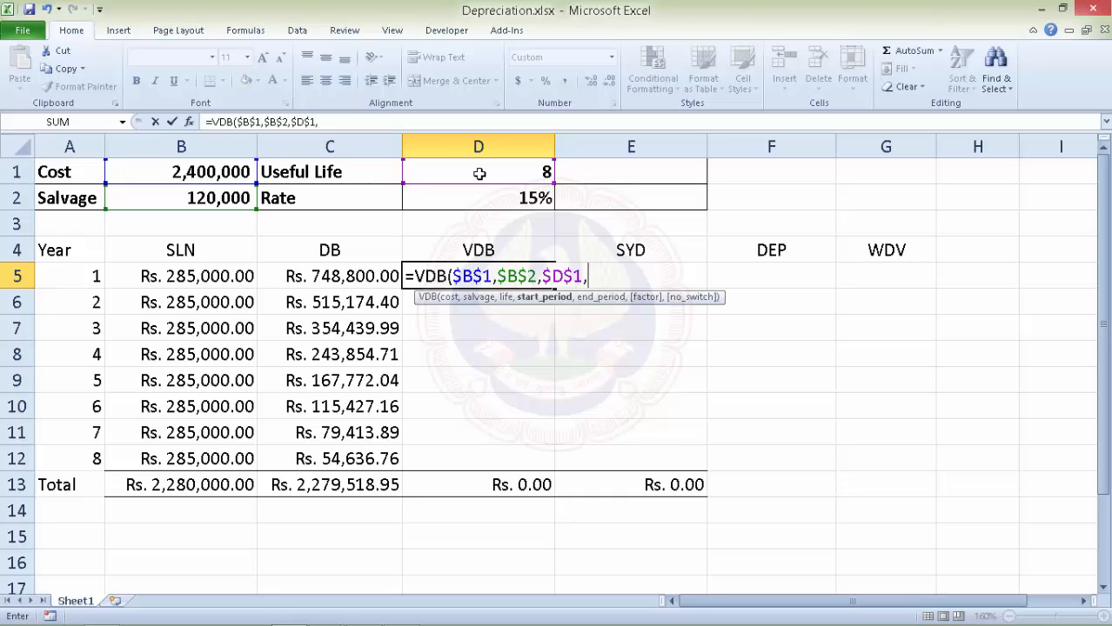
Complete it with periods (A5-1) to A5, factor 2 and 0, returning Rs. 600,000.00.
{"action": "type", "text": "("}
{"action": "left_click", "coordinate": [91, 276]}
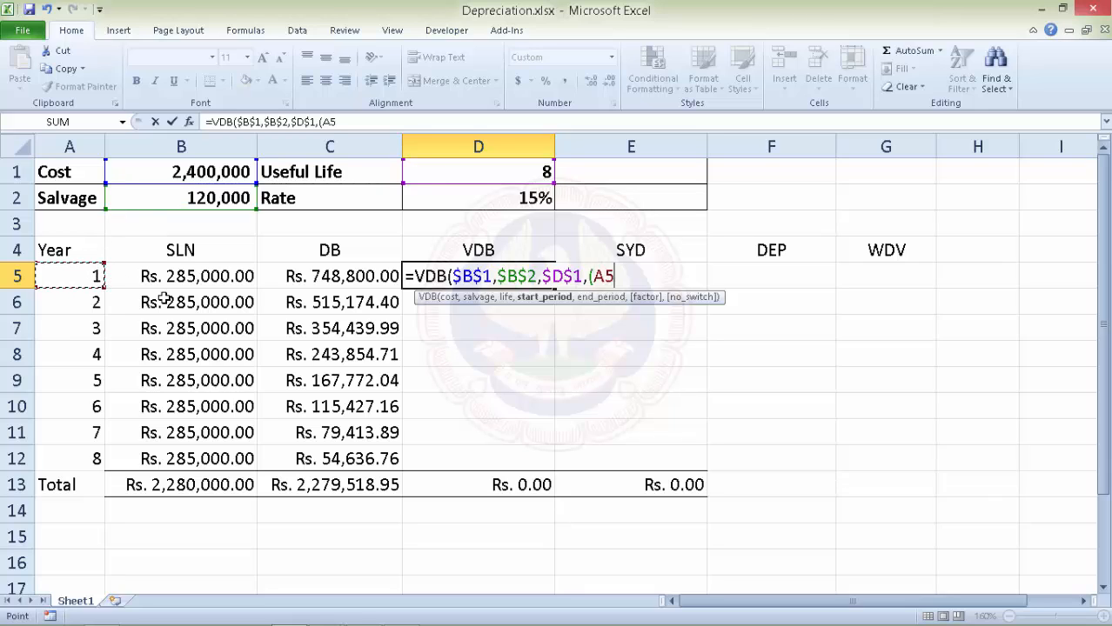
{"action": "type", "text": "-1),"}
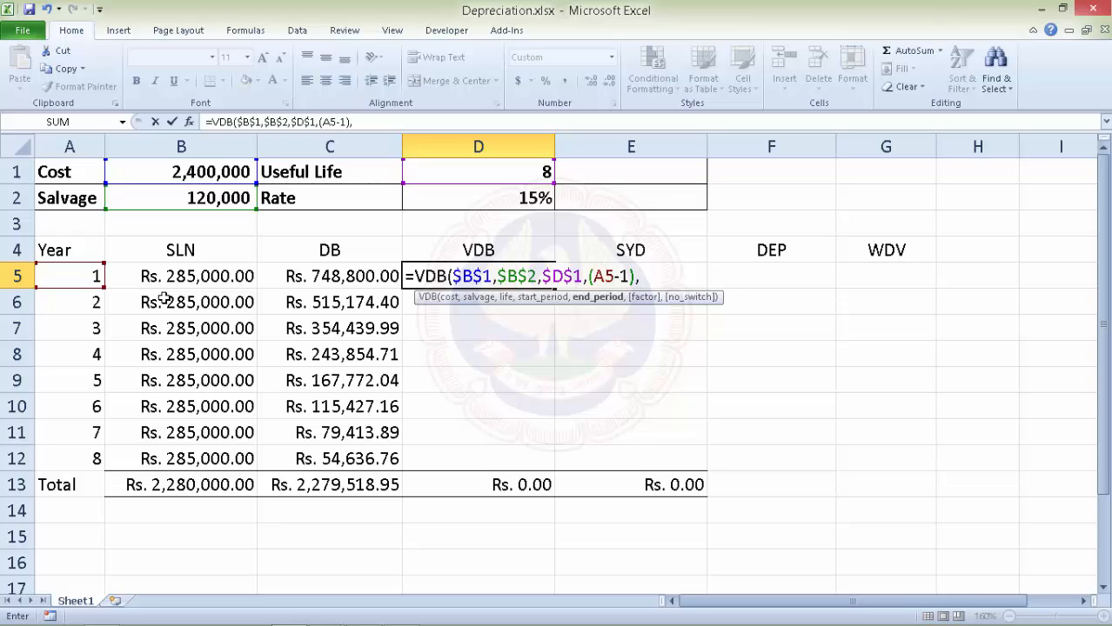
{"action": "left_click", "coordinate": [63, 281]}
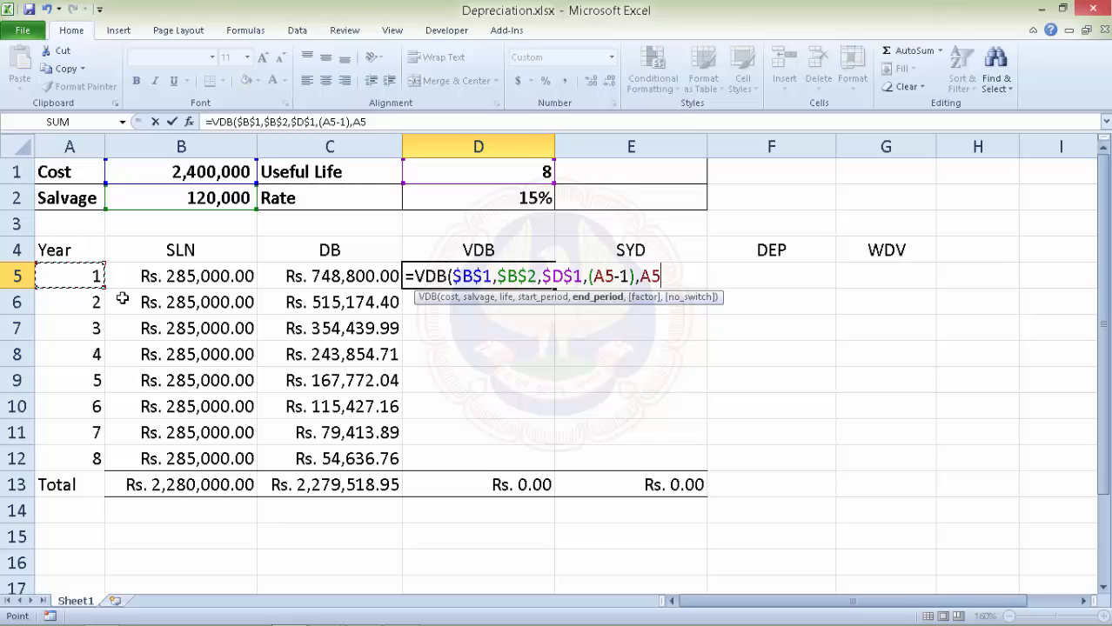
{"action": "type", "text": ","}
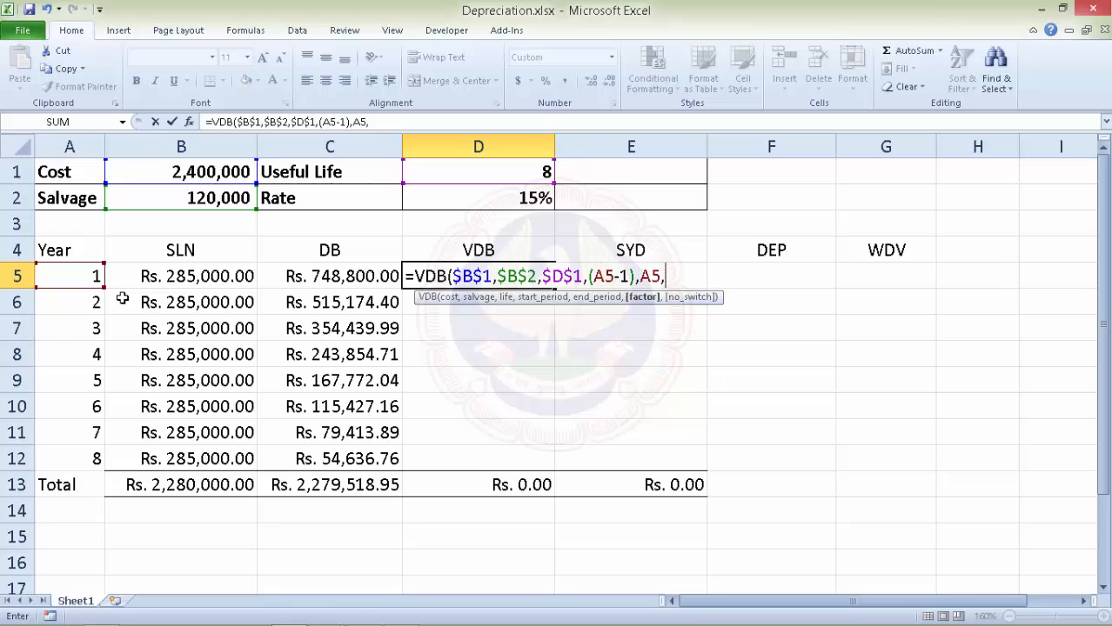
{"action": "type", "text": "2,"}
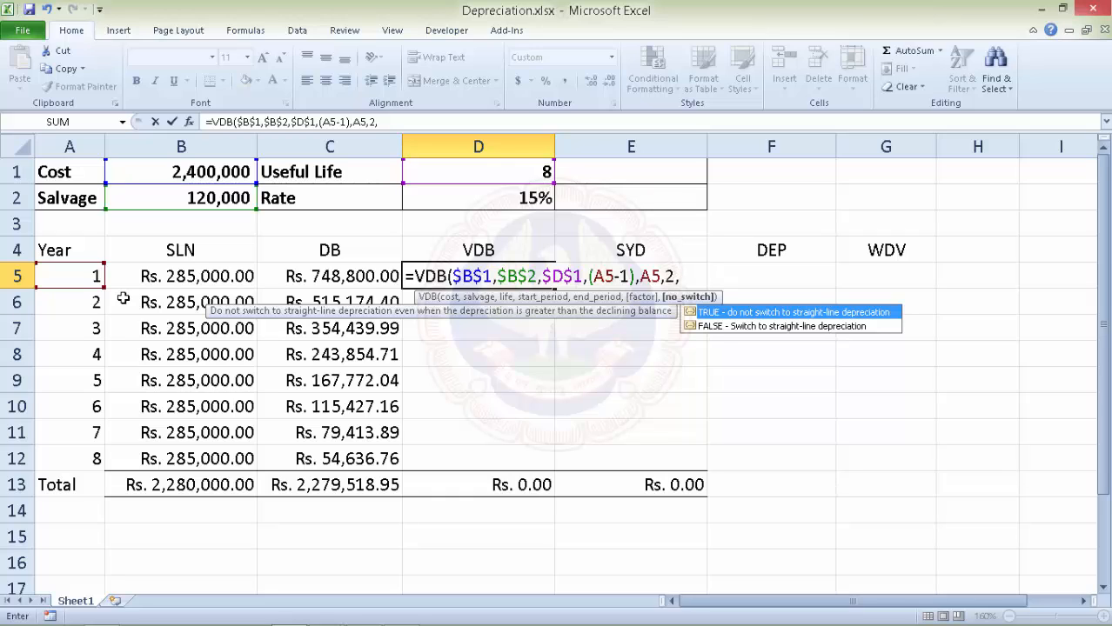
{"action": "type", "text": "0)"}
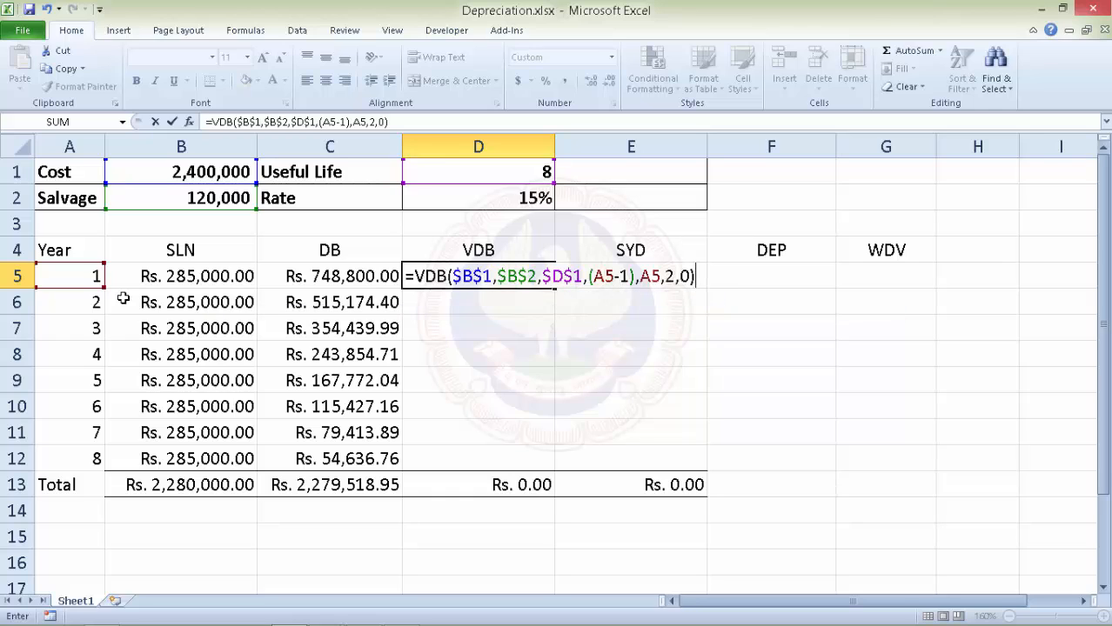
{"action": "key", "text": "Return"}
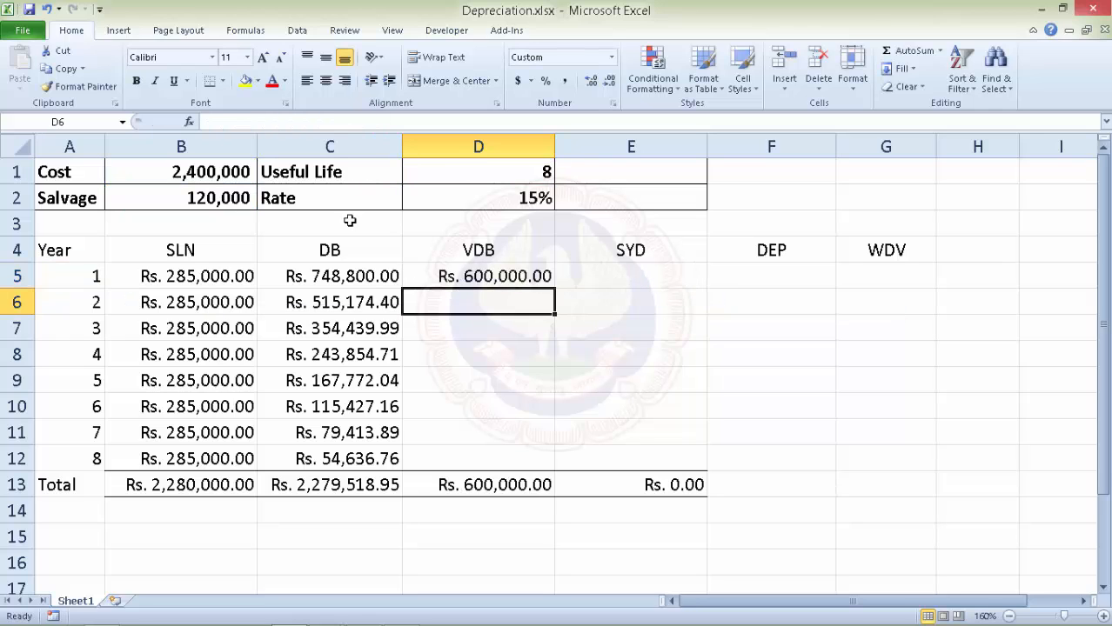
Fill the D5 VDB formula down to D12 for years 2–8, totalling Rs. 2,280,000.00.
{"action": "left_click", "coordinate": [545, 275]}
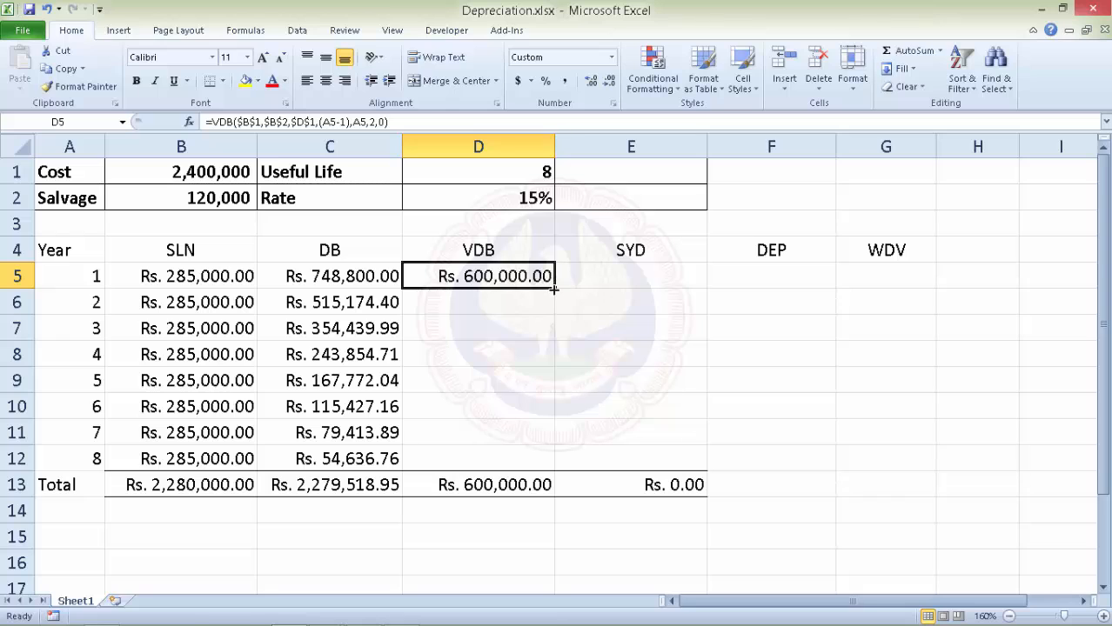
{"action": "left_click_drag", "start_coordinate": [555, 288], "coordinate": [553, 468]}
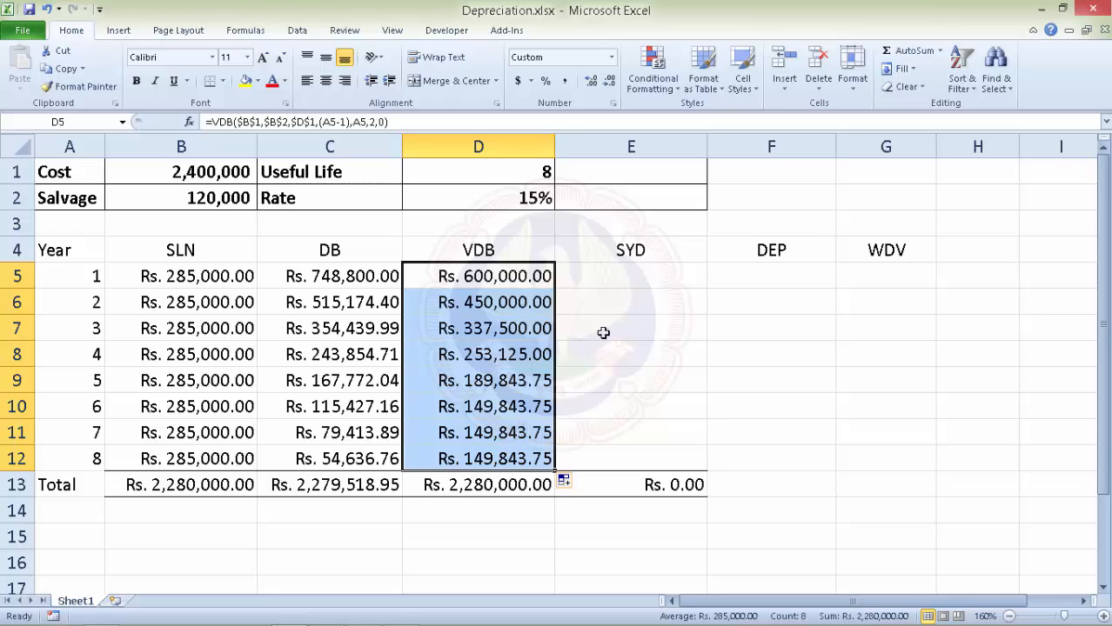
{"action": "left_click", "coordinate": [614, 275]}
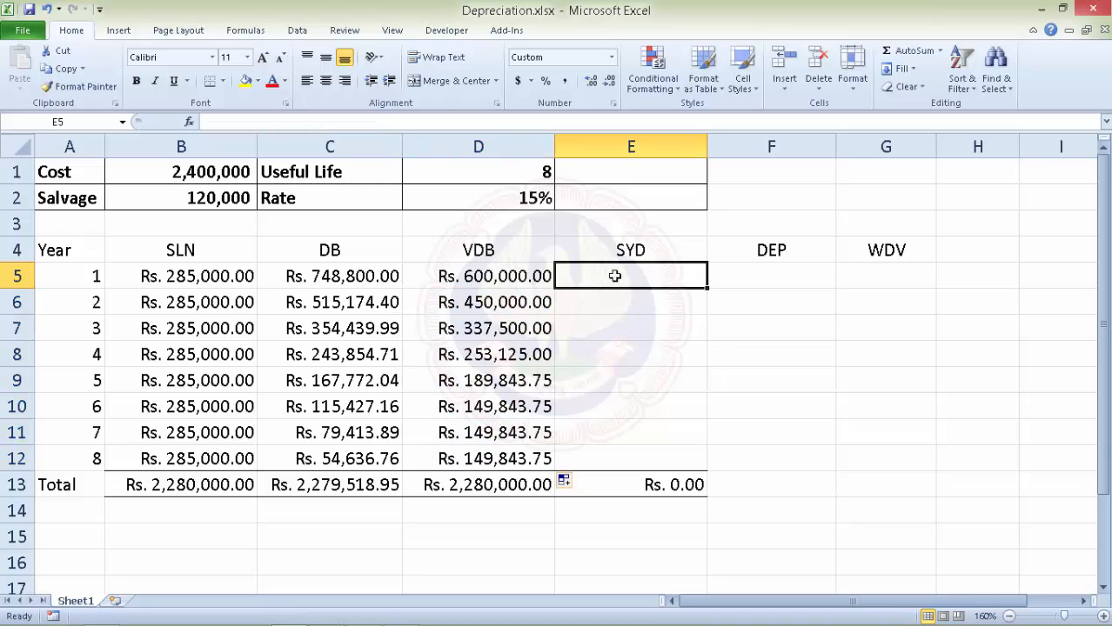
Enter =SYD($B$1,$B$2,$D$1,A5) in E5, giving Rs. 506,666.67 for year 1.
{"action": "type", "text": "="}
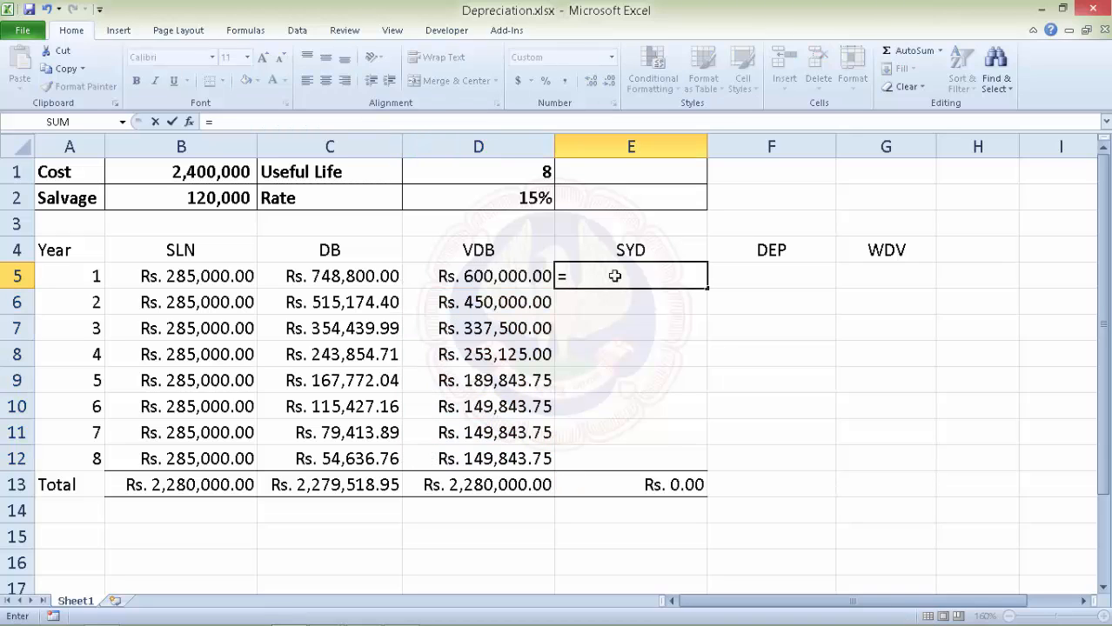
{"action": "type", "text": "syd"}
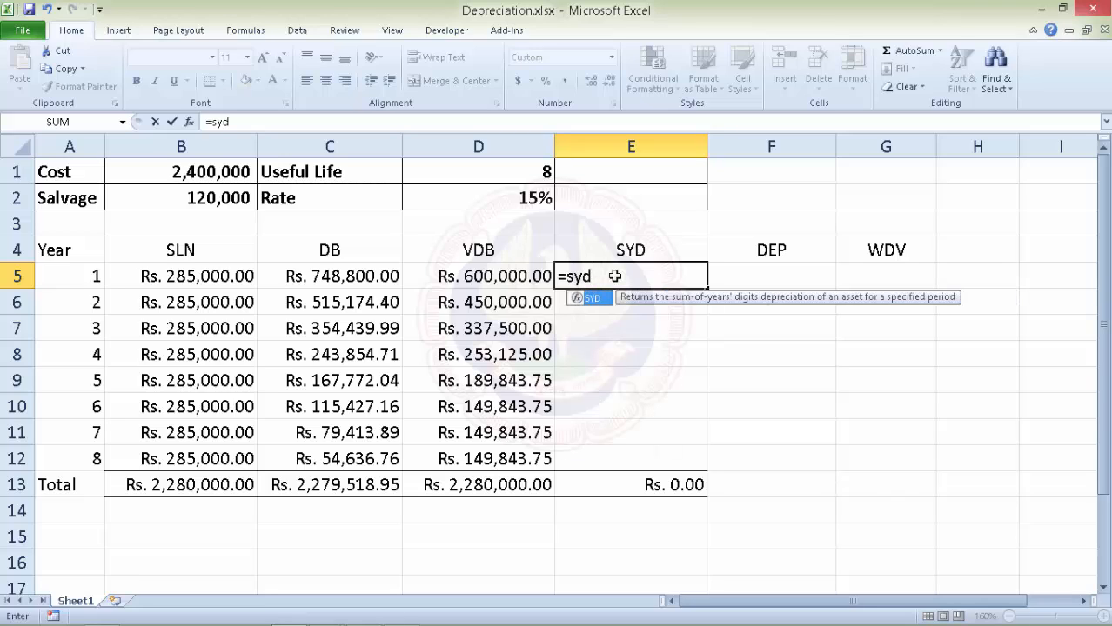
{"action": "key", "text": "Tab"}
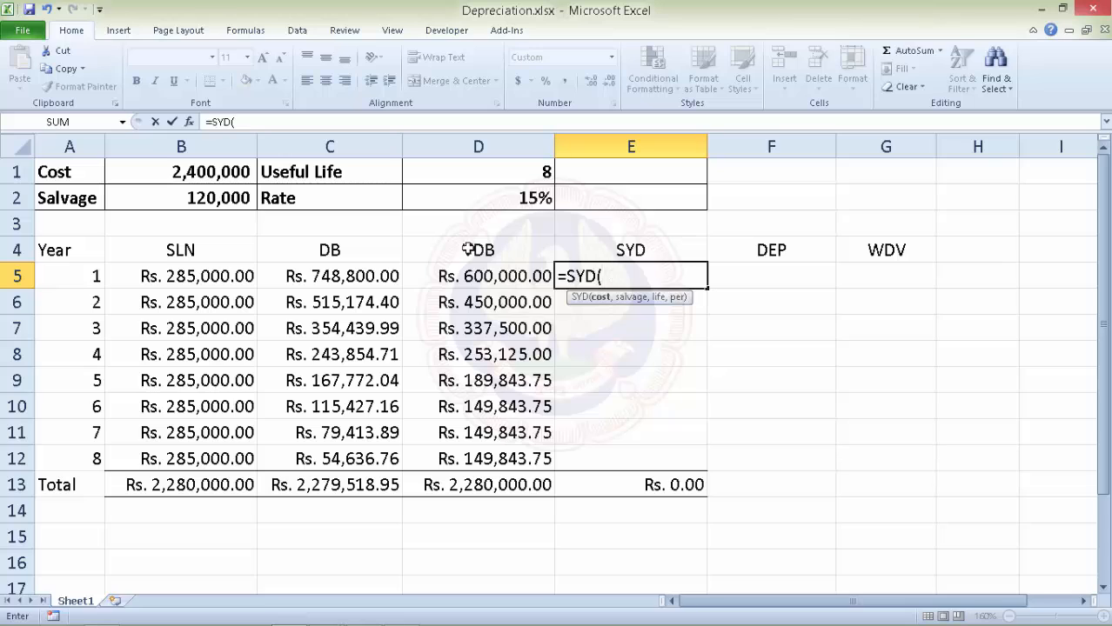
{"action": "left_click", "coordinate": [219, 171]}
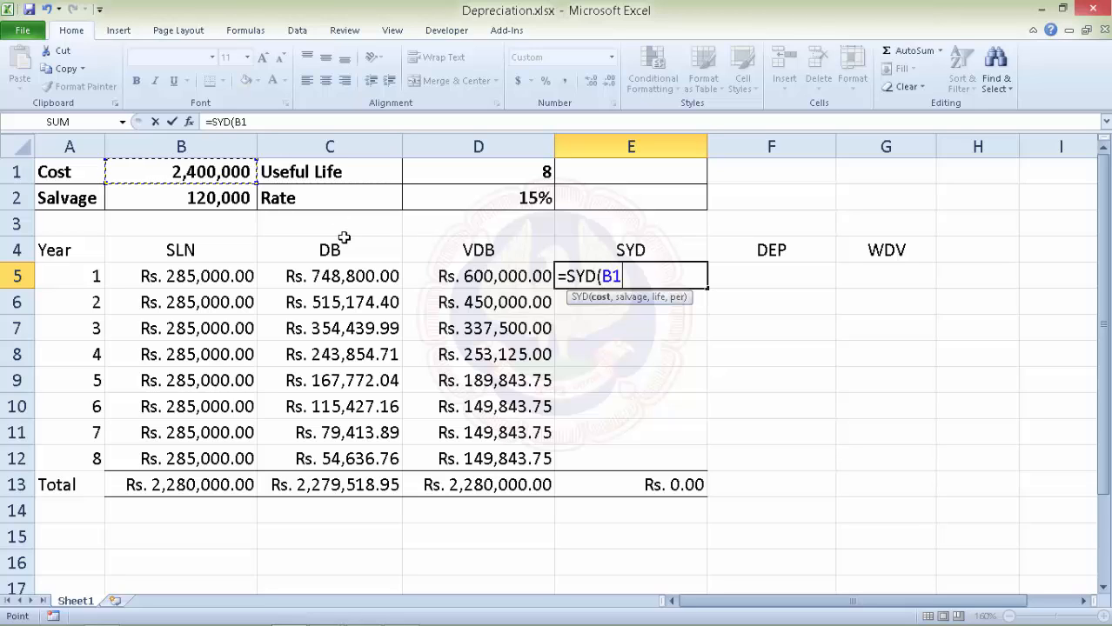
{"action": "key", "text": "F4"}
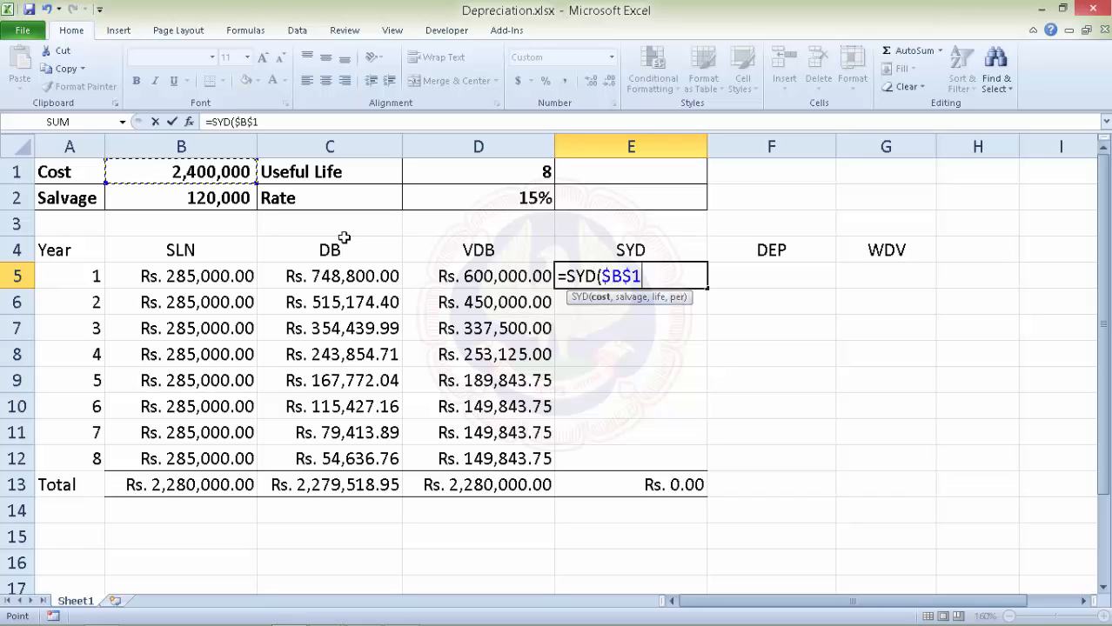
{"action": "type", "text": ","}
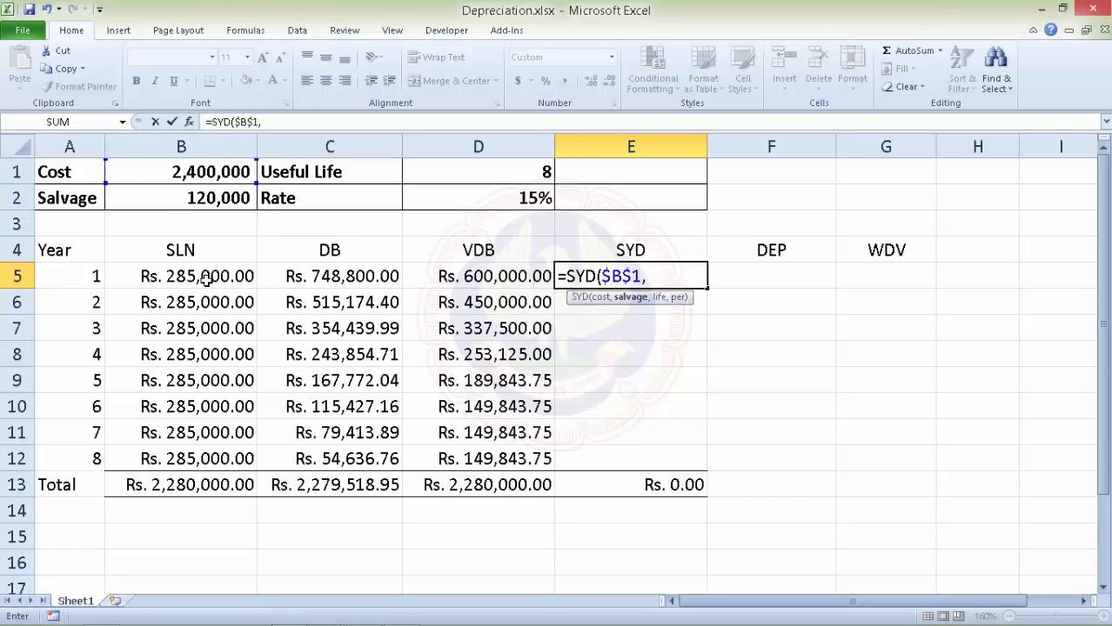
{"action": "left_click", "coordinate": [177, 200]}
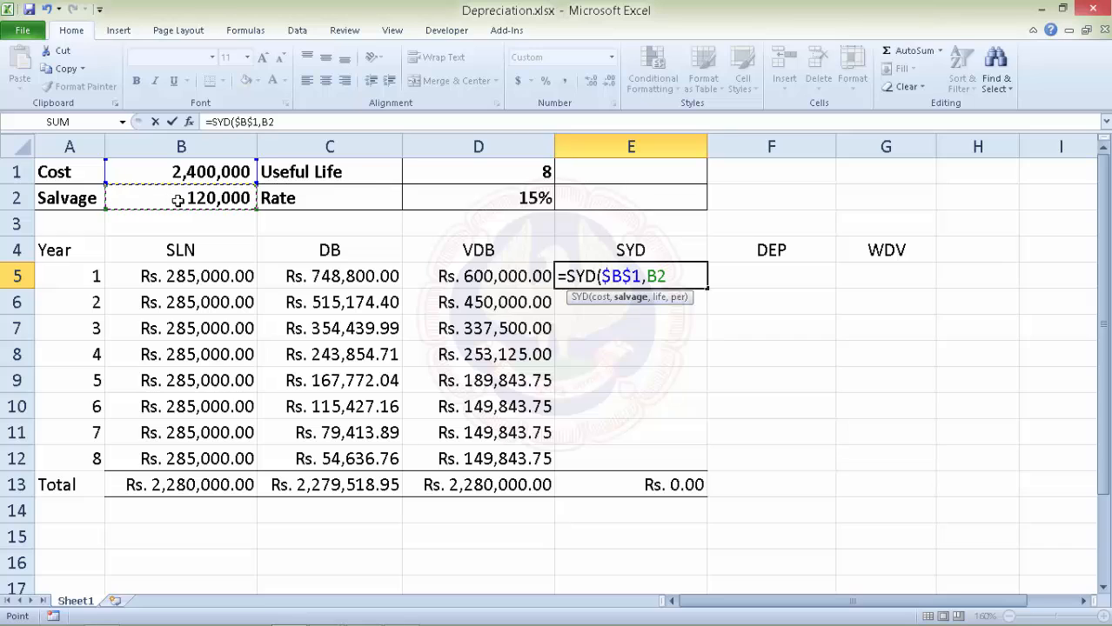
{"action": "key", "text": "F4"}
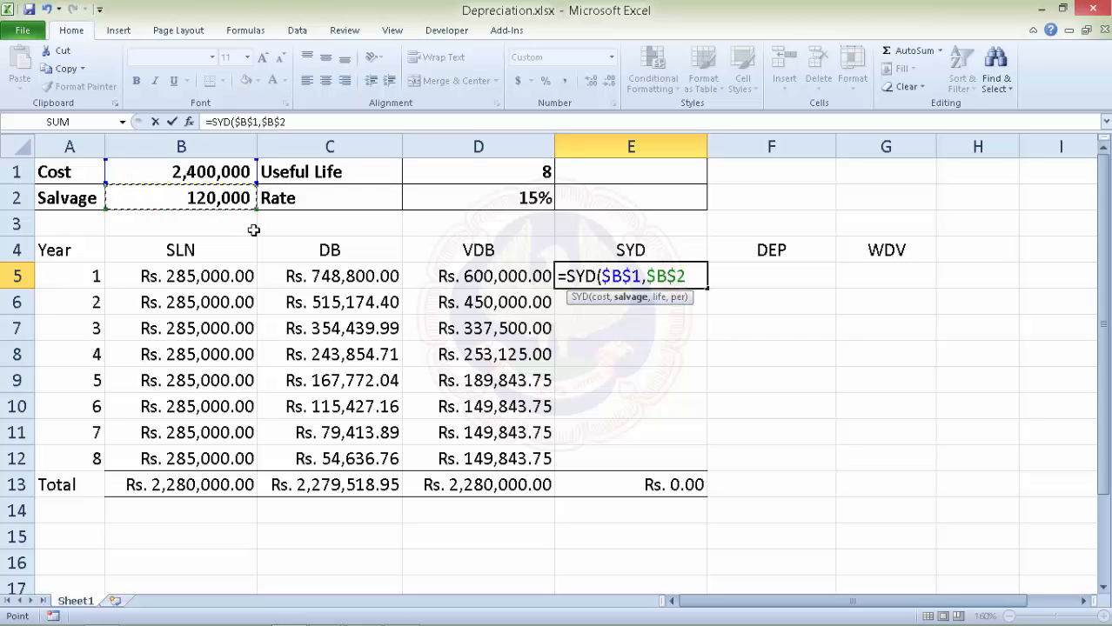
{"action": "type", "text": ","}
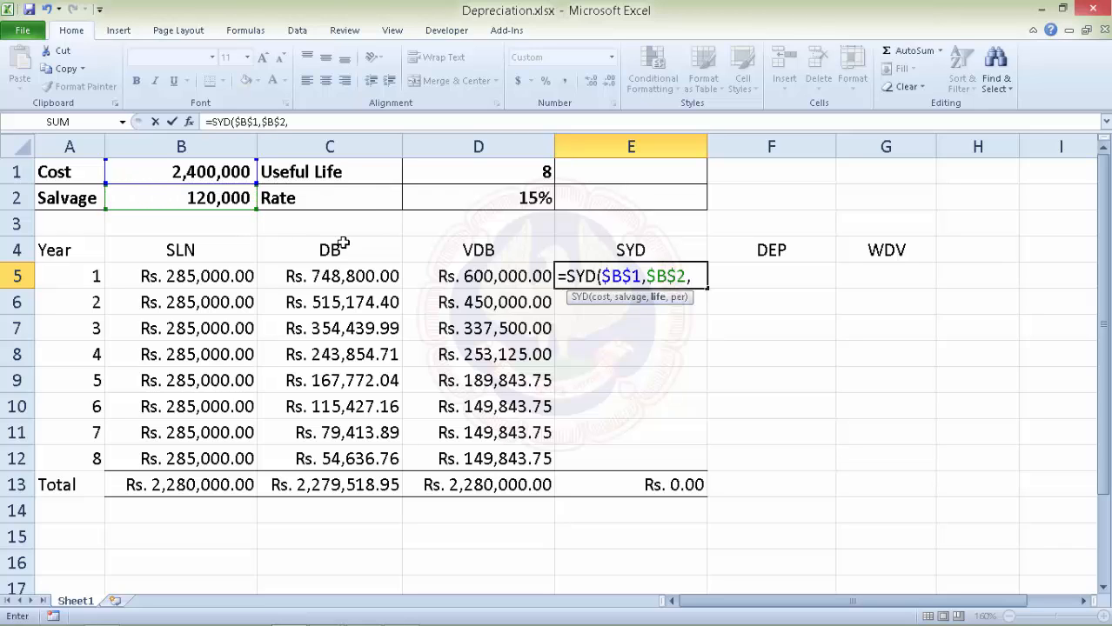
{"action": "left_click", "coordinate": [478, 170]}
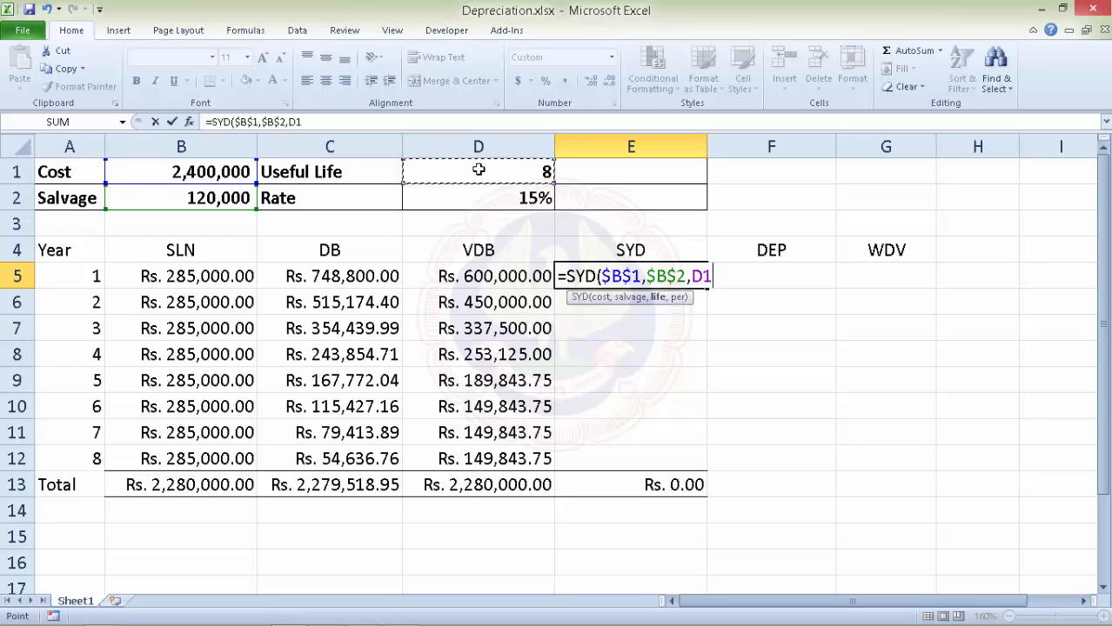
{"action": "key", "text": "F4"}
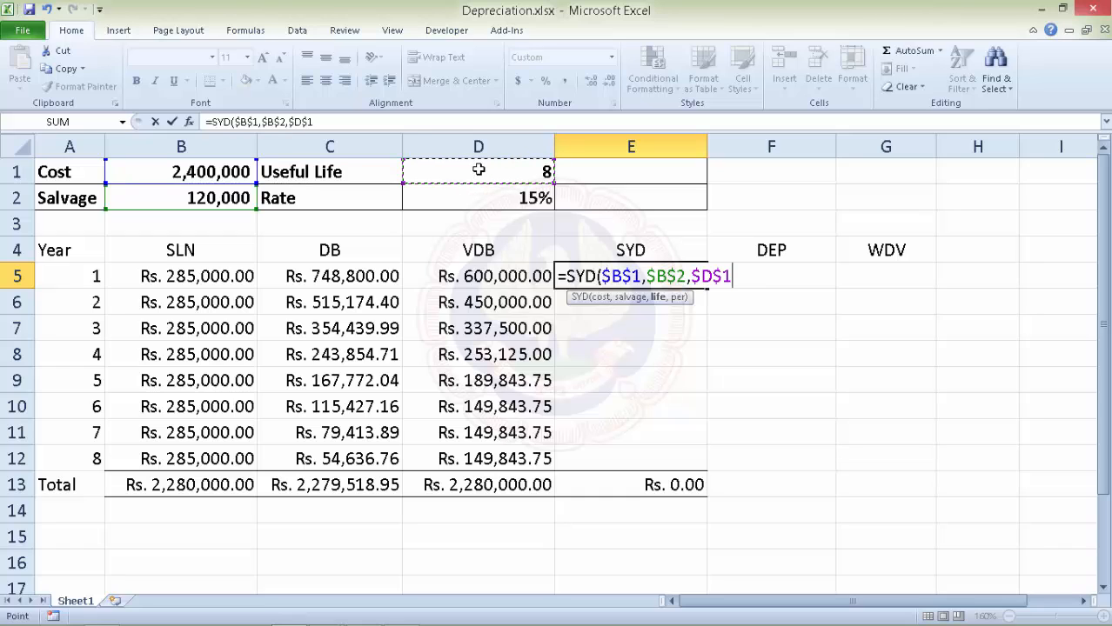
{"action": "type", "text": ",A5"}
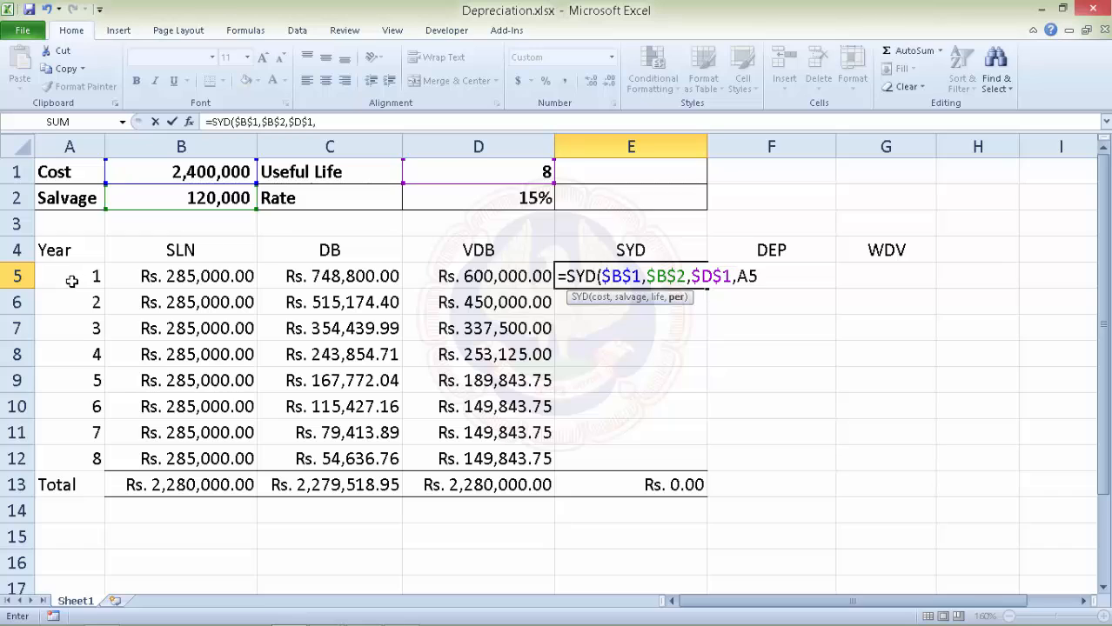
{"action": "left_click", "coordinate": [72, 281]}
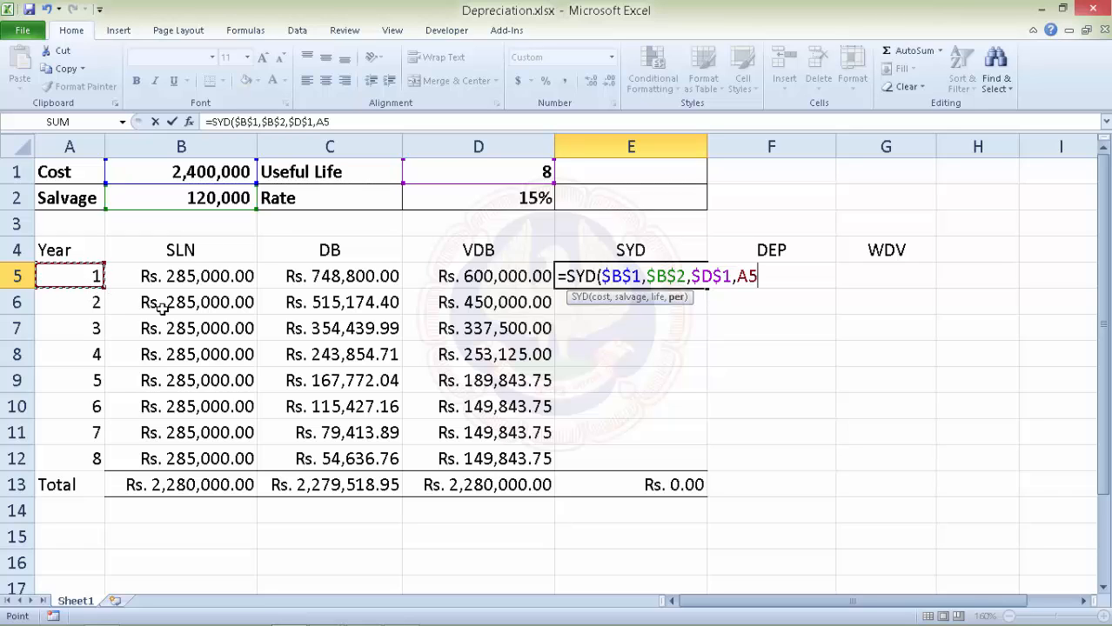
{"action": "type", "text": ")"}
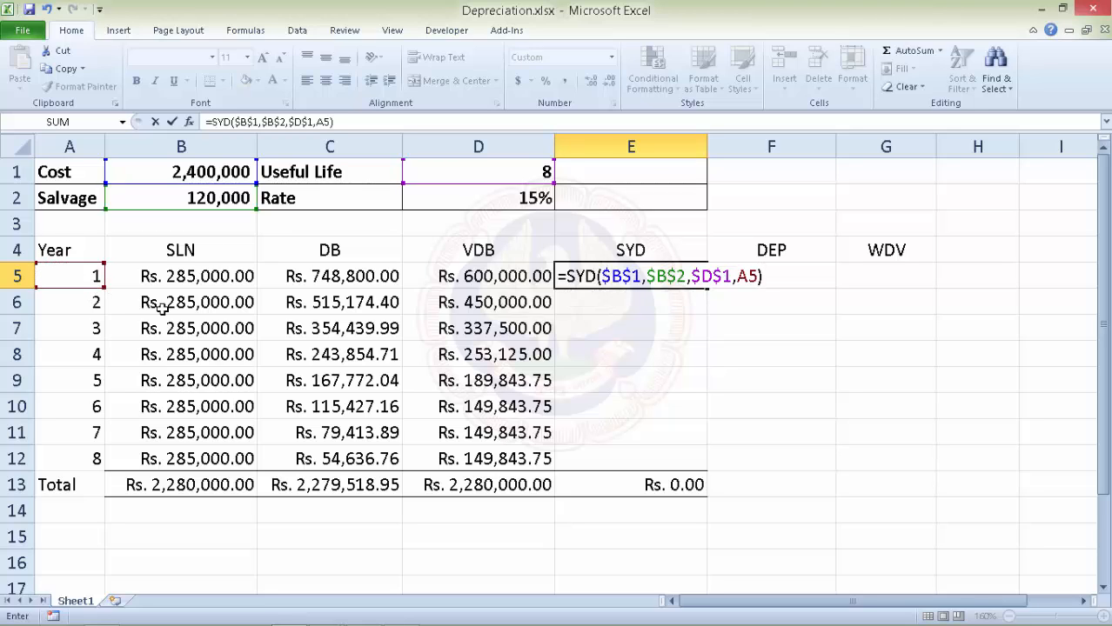
{"action": "key", "text": "Return"}
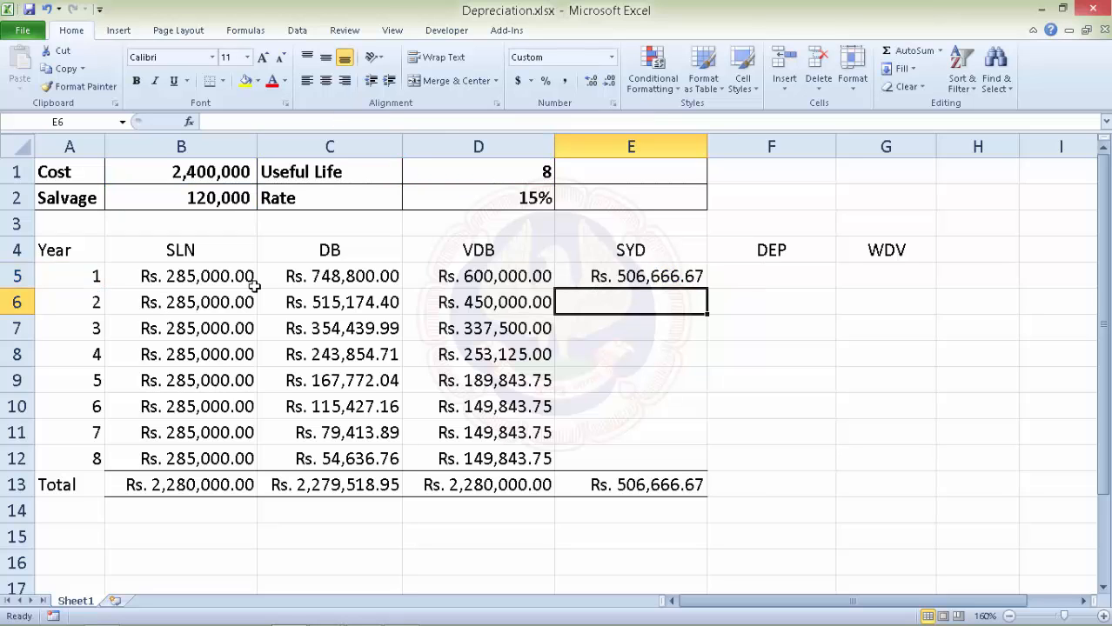
Fill the E5 SYD formula down to E12, ending at Rs. 63,333.33.
{"action": "left_click", "coordinate": [689, 274]}
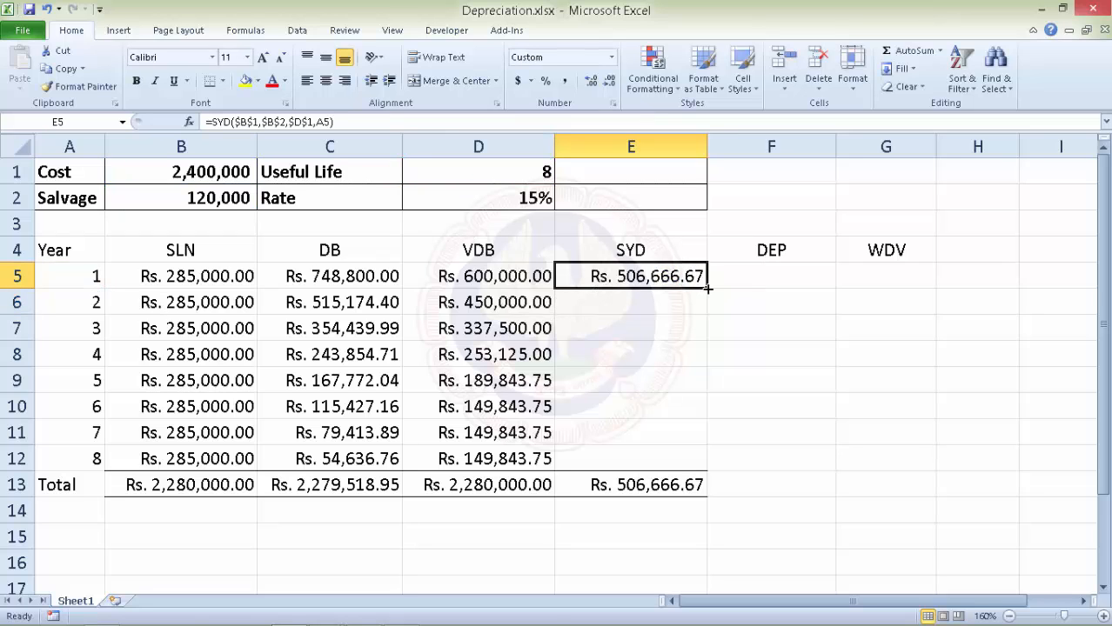
{"action": "left_click_drag", "start_coordinate": [707, 288], "coordinate": [704, 474]}
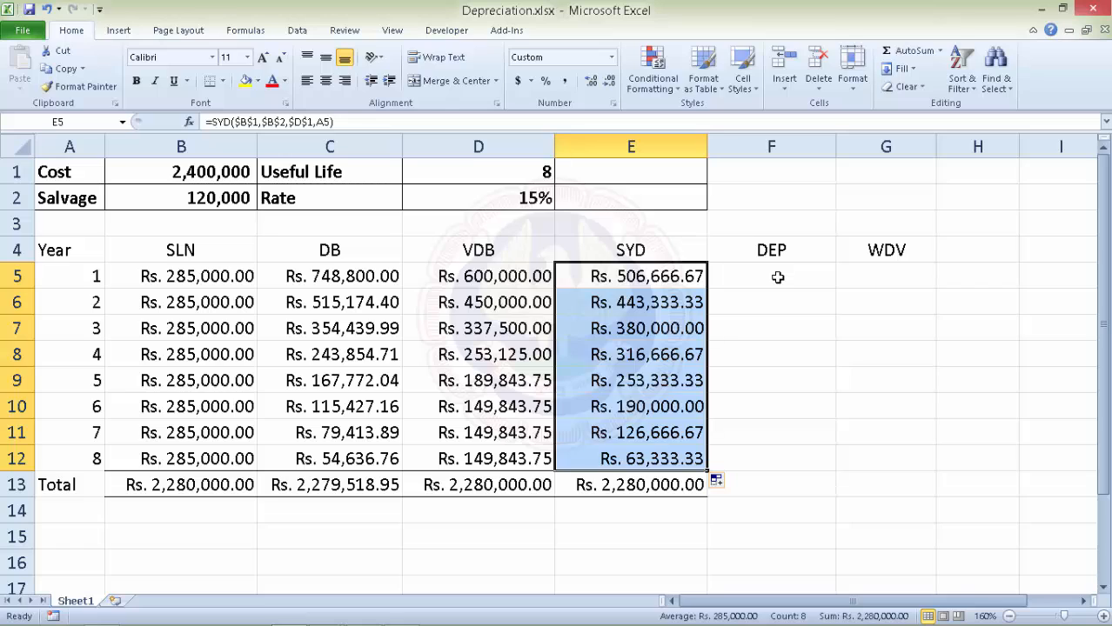
{"action": "left_click", "coordinate": [777, 277]}
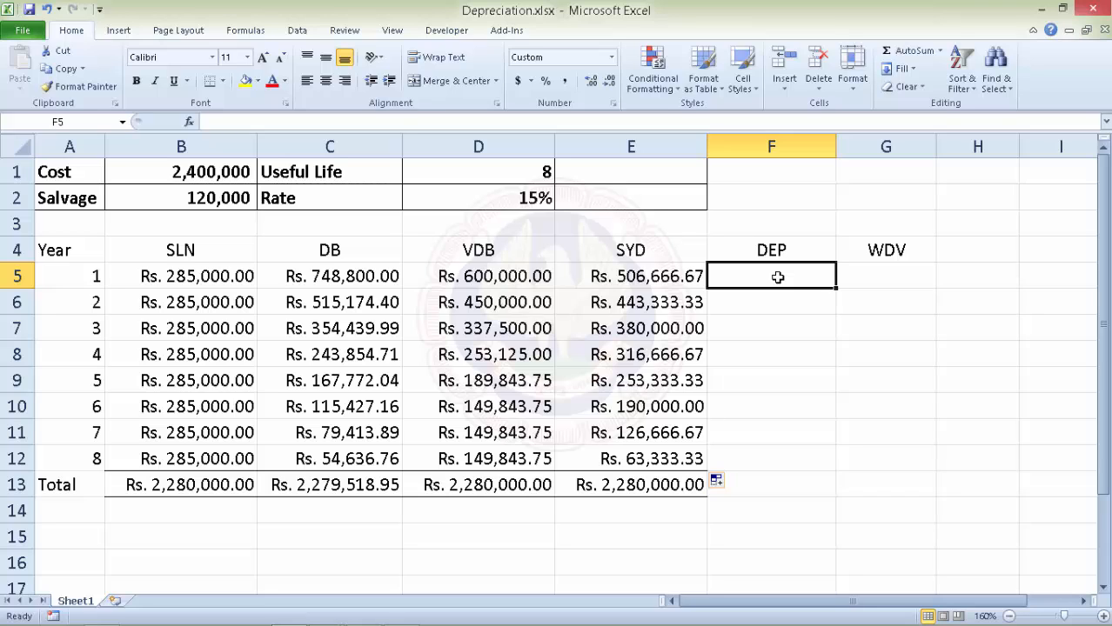
Enter =B1*$D$2 in F5 for a year-1 depreciation of 360,000.
{"action": "type", "text": "="}
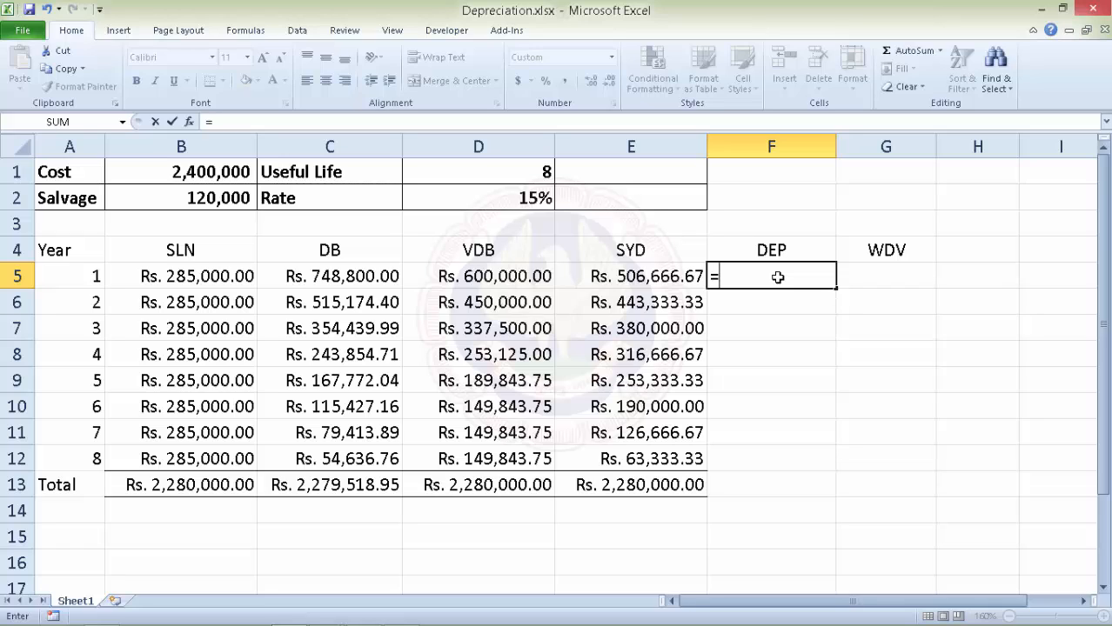
{"action": "left_click", "coordinate": [196, 171]}
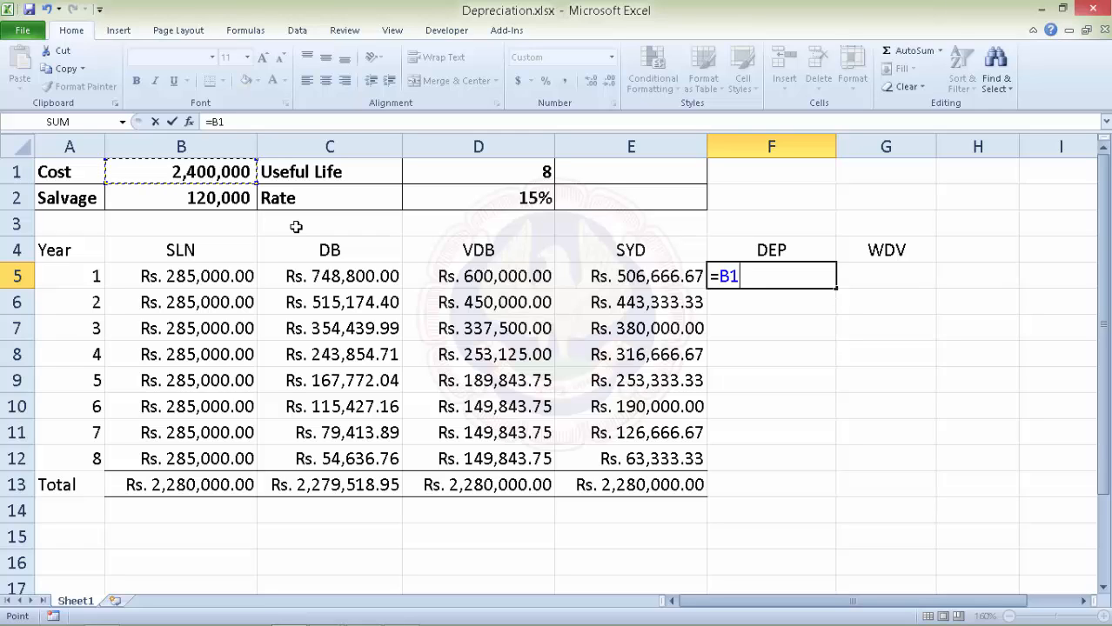
{"action": "type", "text": "*"}
{"action": "left_click", "coordinate": [481, 197]}
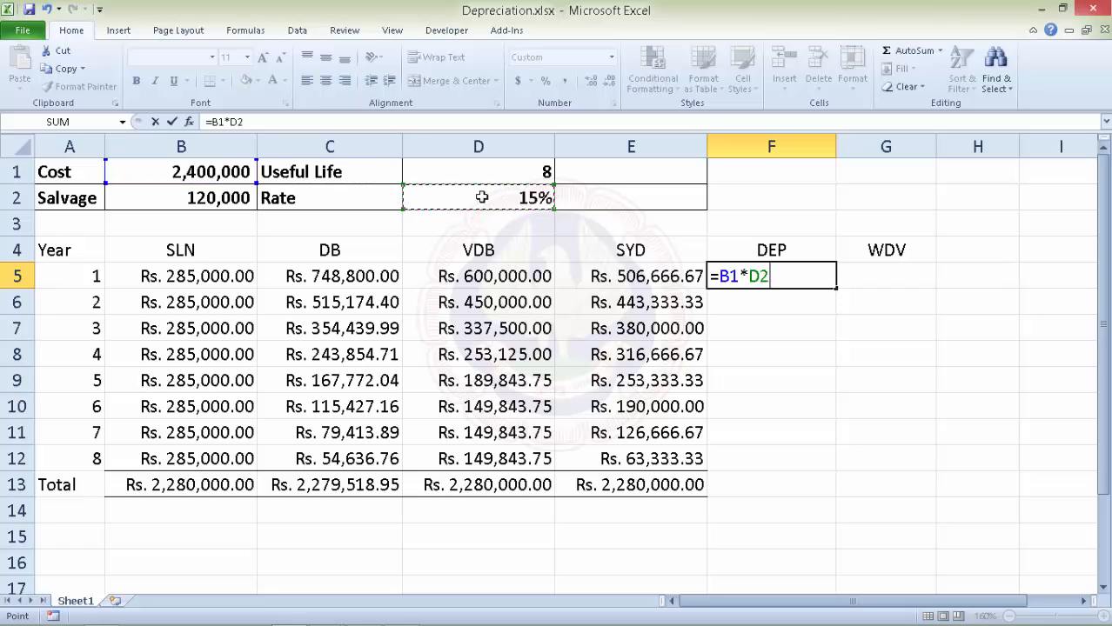
{"action": "key", "text": "F4"}
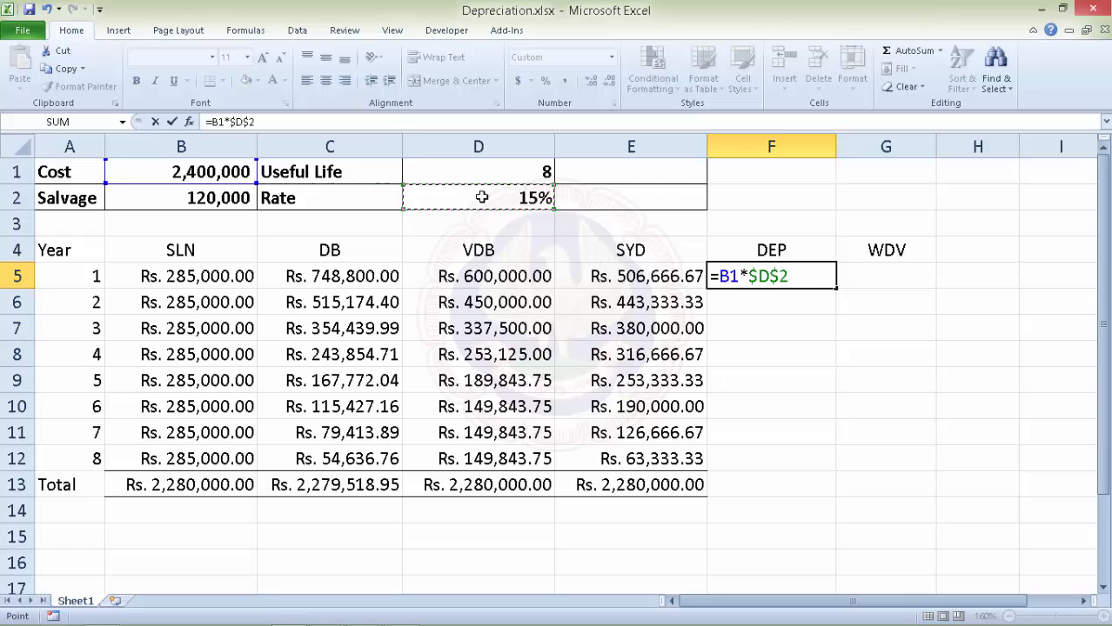
{"action": "key", "text": "Return"}
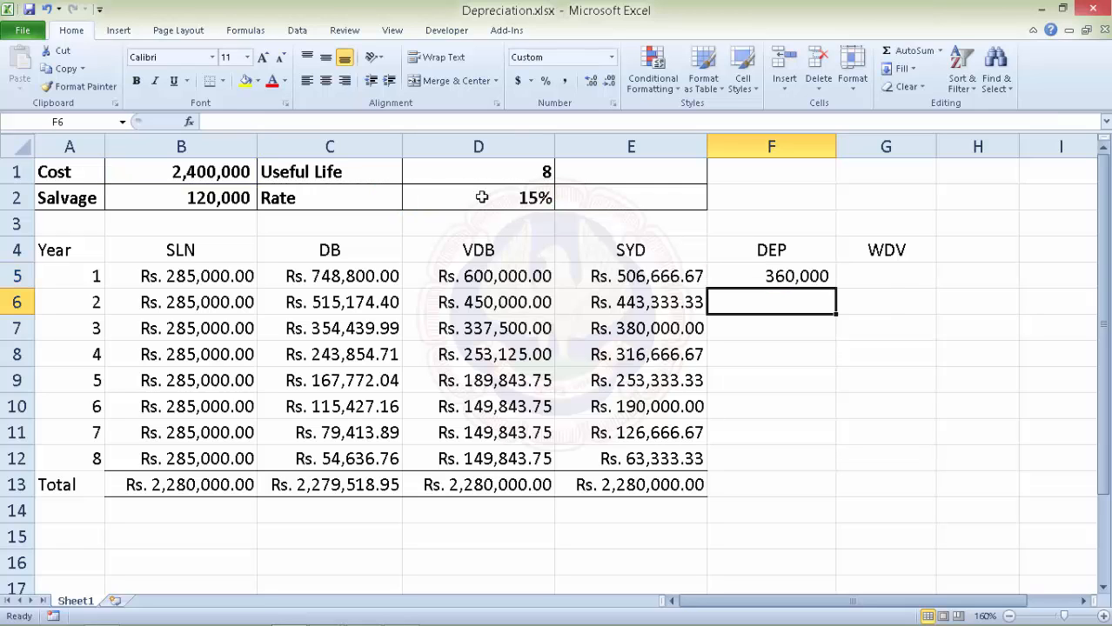
Enter =B1-F5 in G5 for a year-1 written-down value of 2,040,000.
{"action": "left_click", "coordinate": [891, 276]}
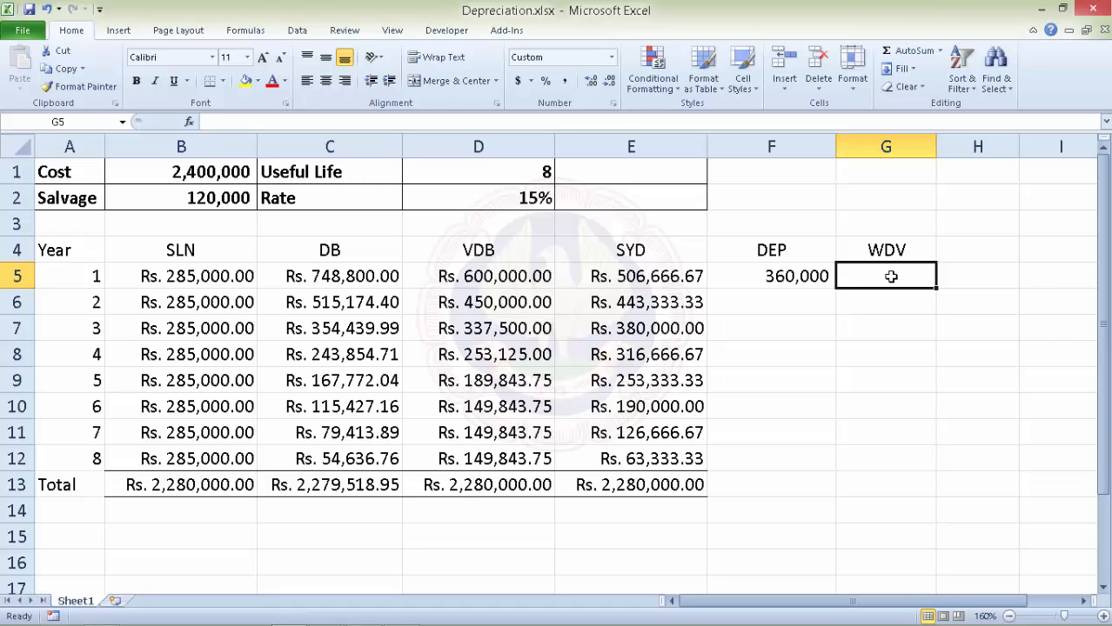
{"action": "type", "text": "="}
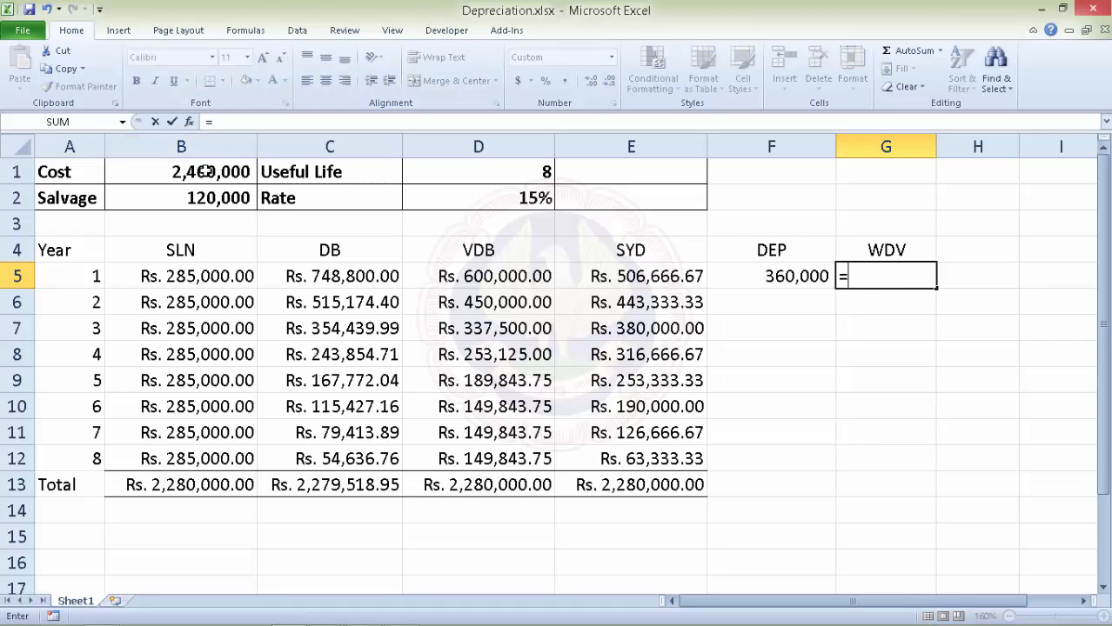
{"action": "left_click", "coordinate": [205, 171]}
{"action": "type", "text": "-"}
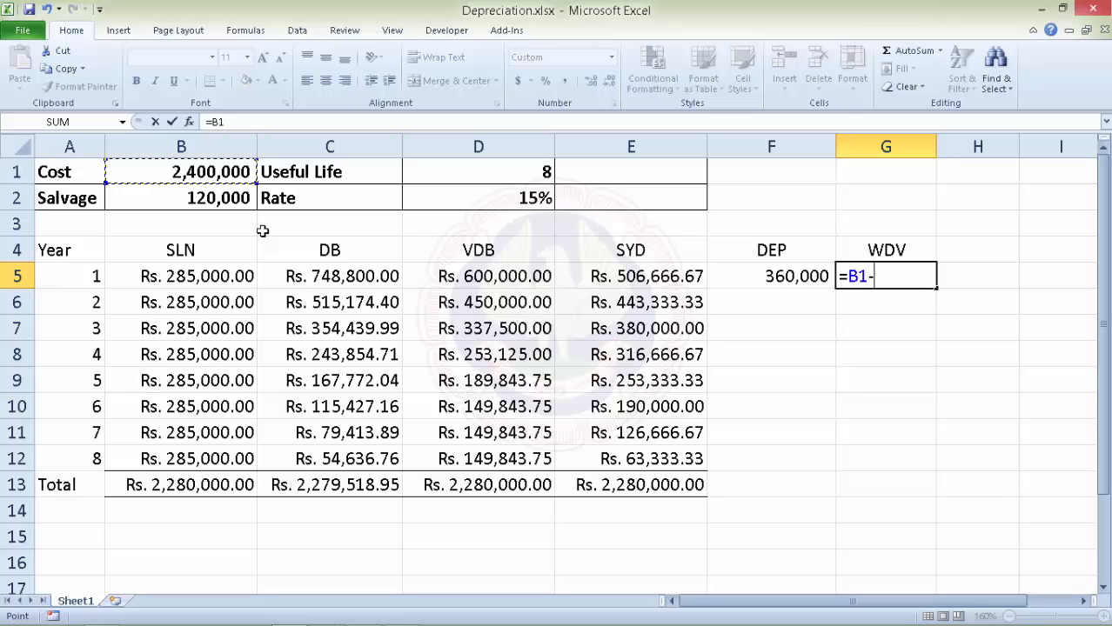
{"action": "left_click", "coordinate": [794, 275]}
{"action": "key", "text": "Return"}
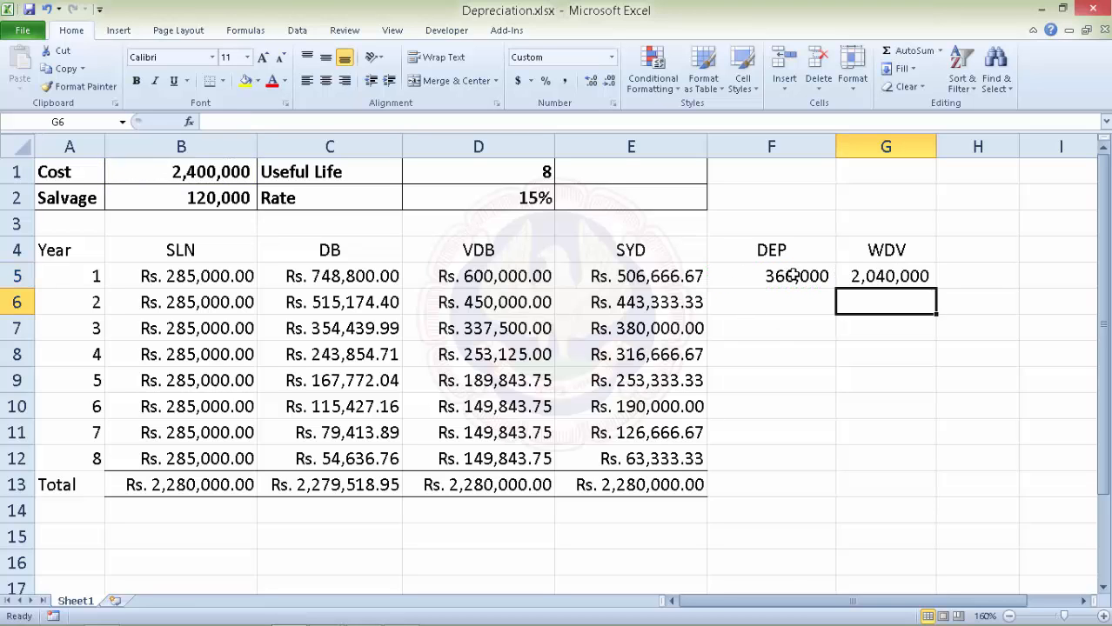
{"action": "left_click", "coordinate": [794, 302]}
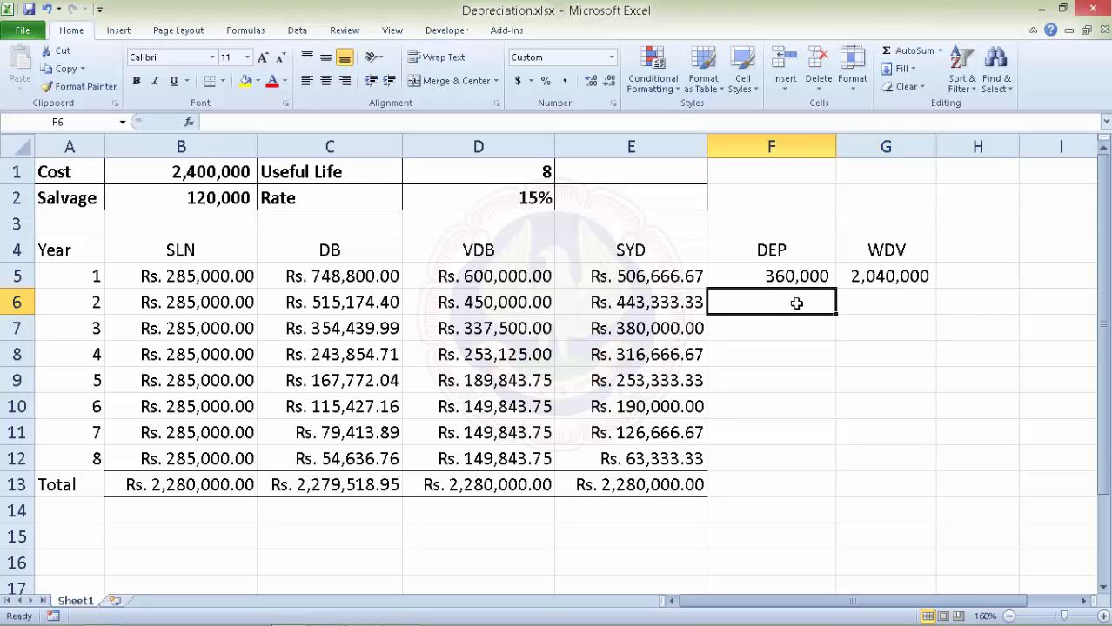
Enter =G5*$D$2 in F6 for a year-2 depreciation of 306,000.
{"action": "type", "text": "="}
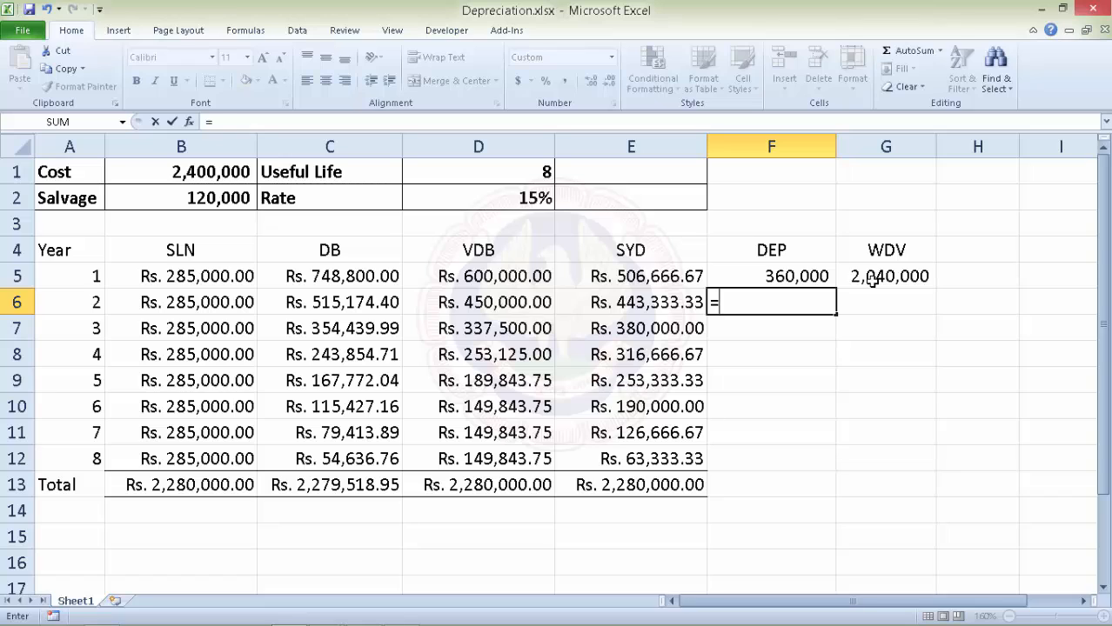
{"action": "left_click", "coordinate": [873, 278]}
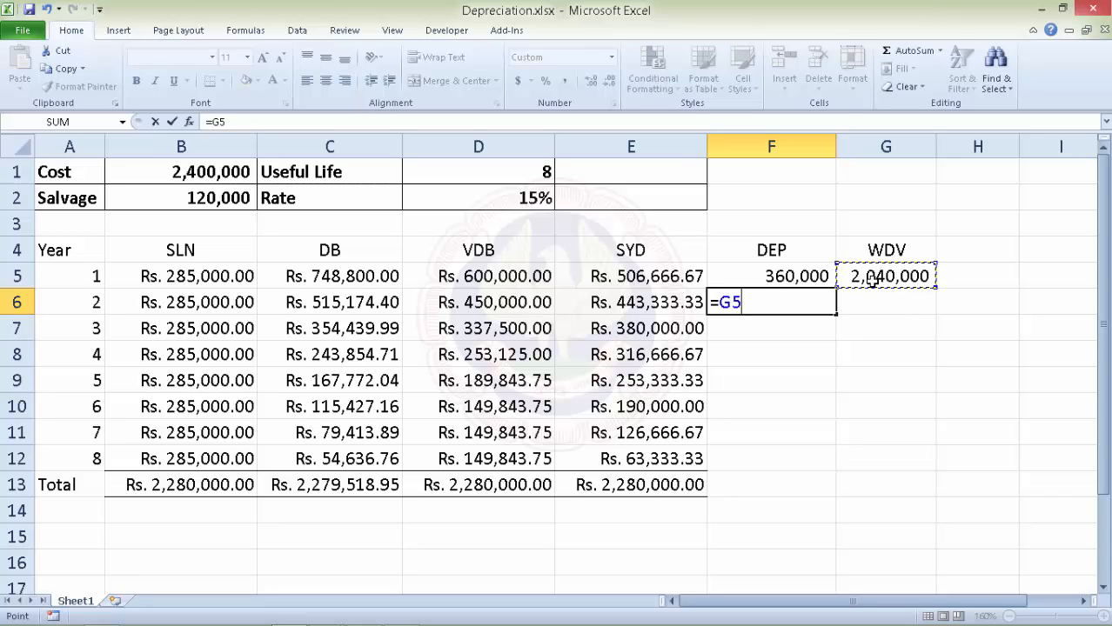
{"action": "type", "text": "*"}
{"action": "left_click", "coordinate": [511, 198]}
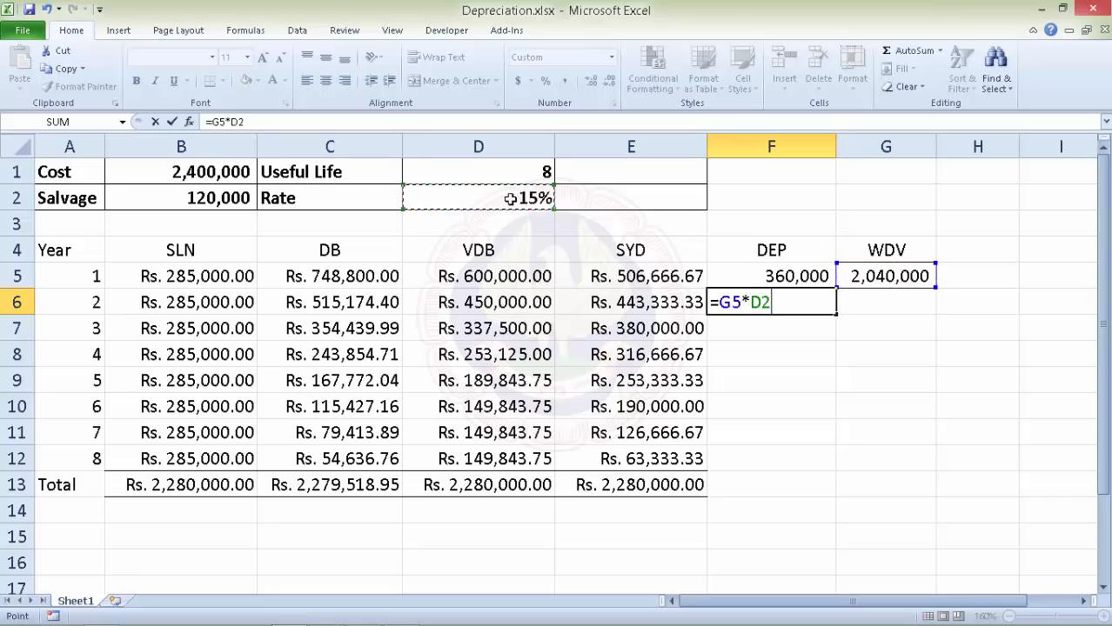
{"action": "key", "text": "F4"}
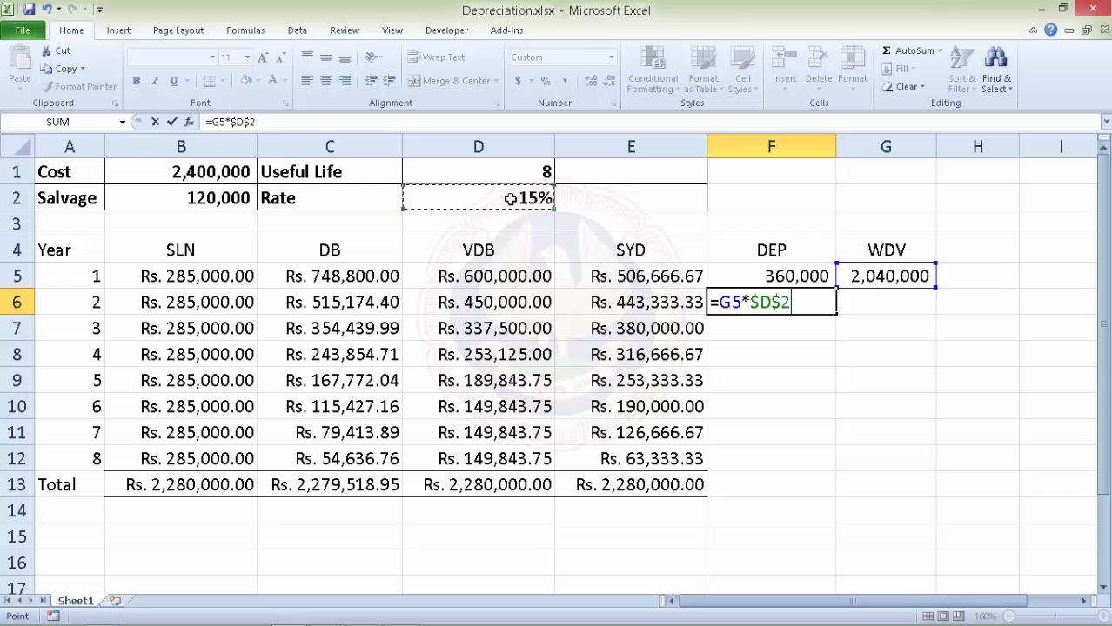
{"action": "type", "text": ")"}
{"action": "key", "text": "BackSpace"}
{"action": "key", "text": "Return"}
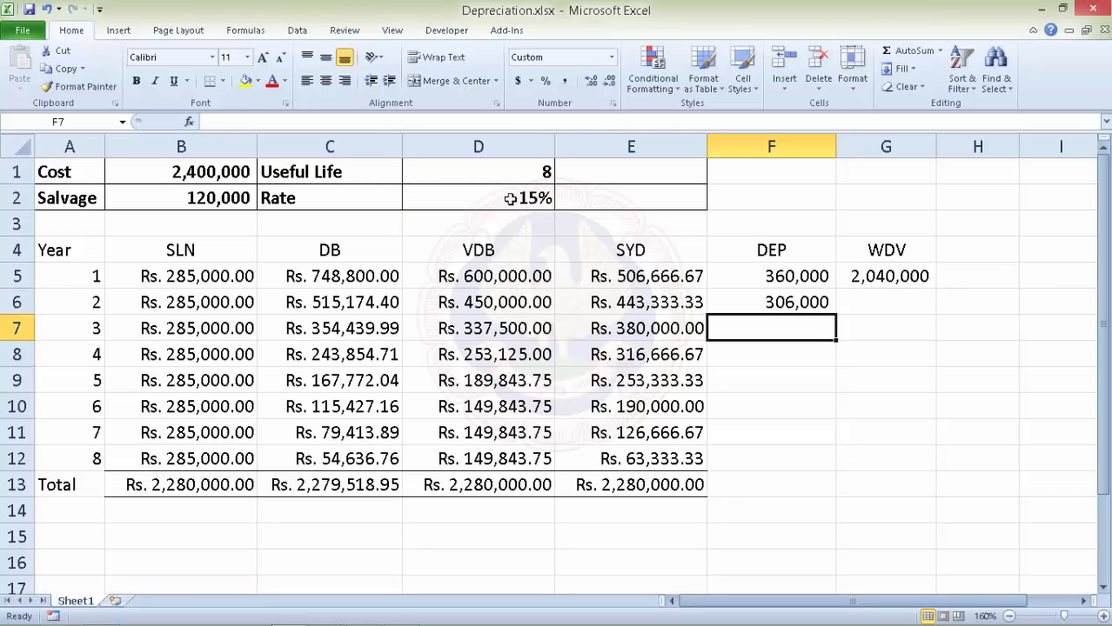
Enter =+G5-F6 in G6 for a year-2 written-down value of 1,734,000.
{"action": "left_click", "coordinate": [902, 302]}
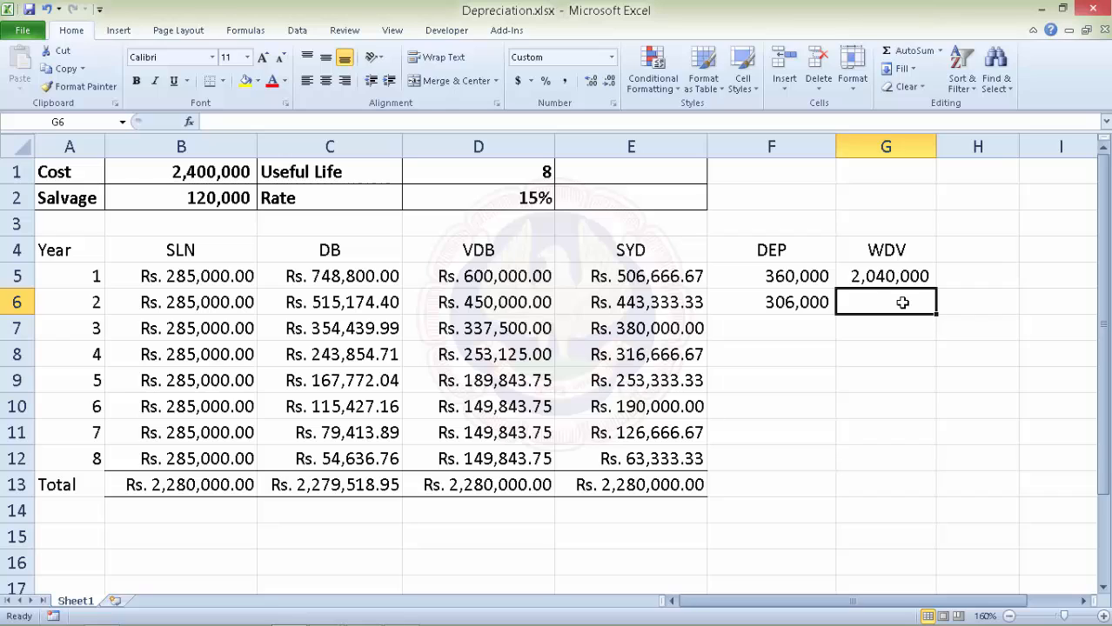
{"action": "type", "text": "+"}
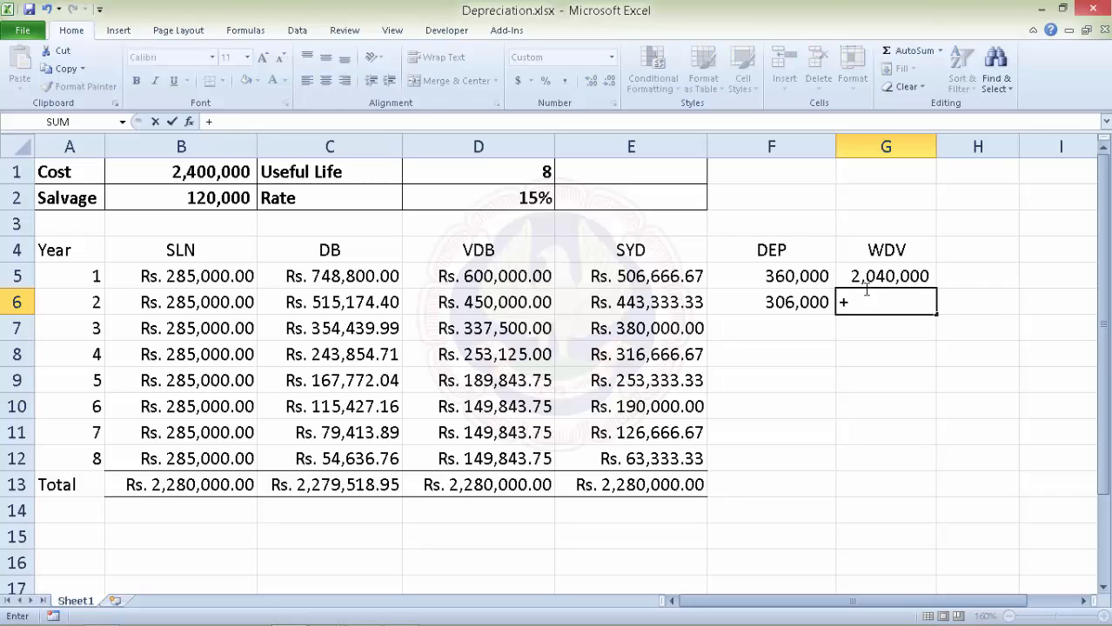
{"action": "left_click", "coordinate": [881, 275]}
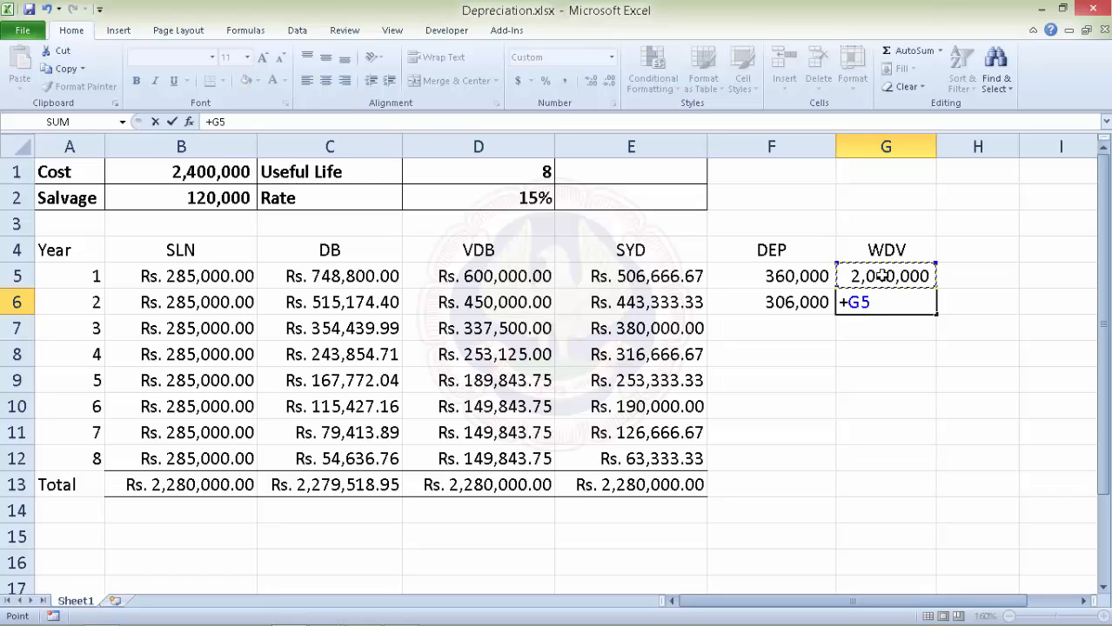
{"action": "type", "text": "-"}
{"action": "left_click", "coordinate": [796, 303]}
{"action": "key", "text": "Return"}
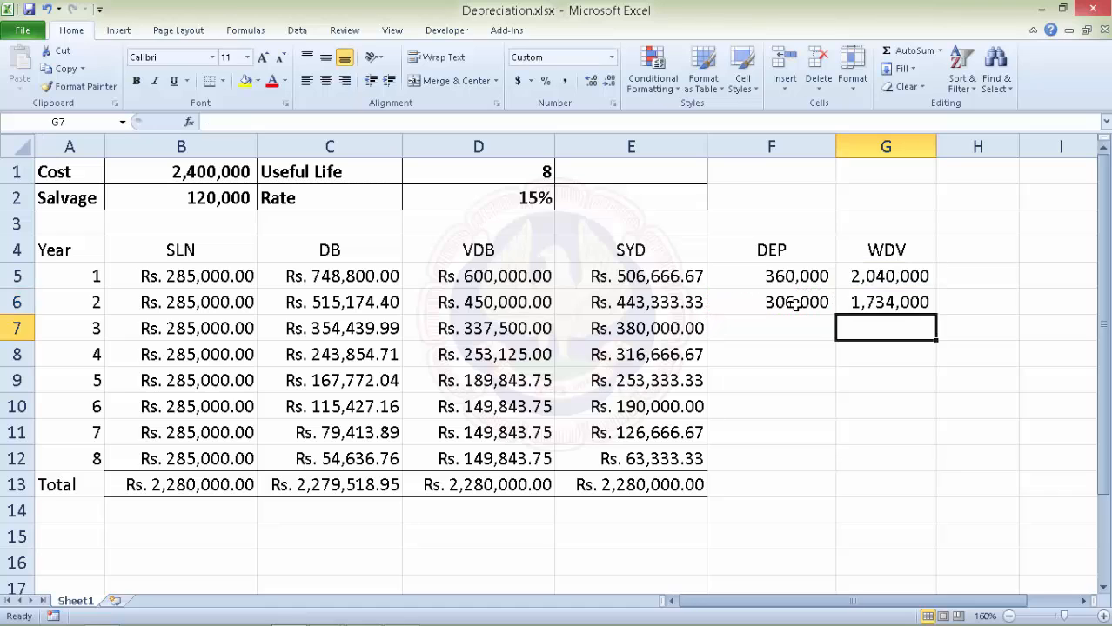
Fill F6 and G6 down to row 12, ending at DEP 115,408 and WDV 653,977.
{"action": "left_click", "coordinate": [817, 306]}
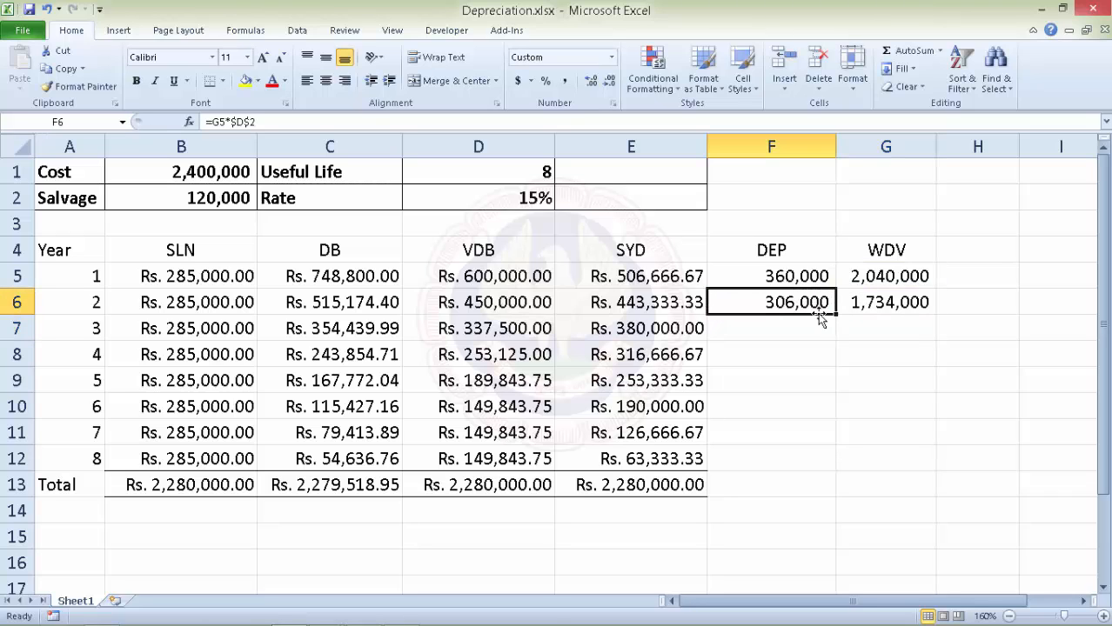
{"action": "left_click_drag", "start_coordinate": [834, 324], "coordinate": [819, 462]}
{"action": "left_click", "coordinate": [894, 308]}
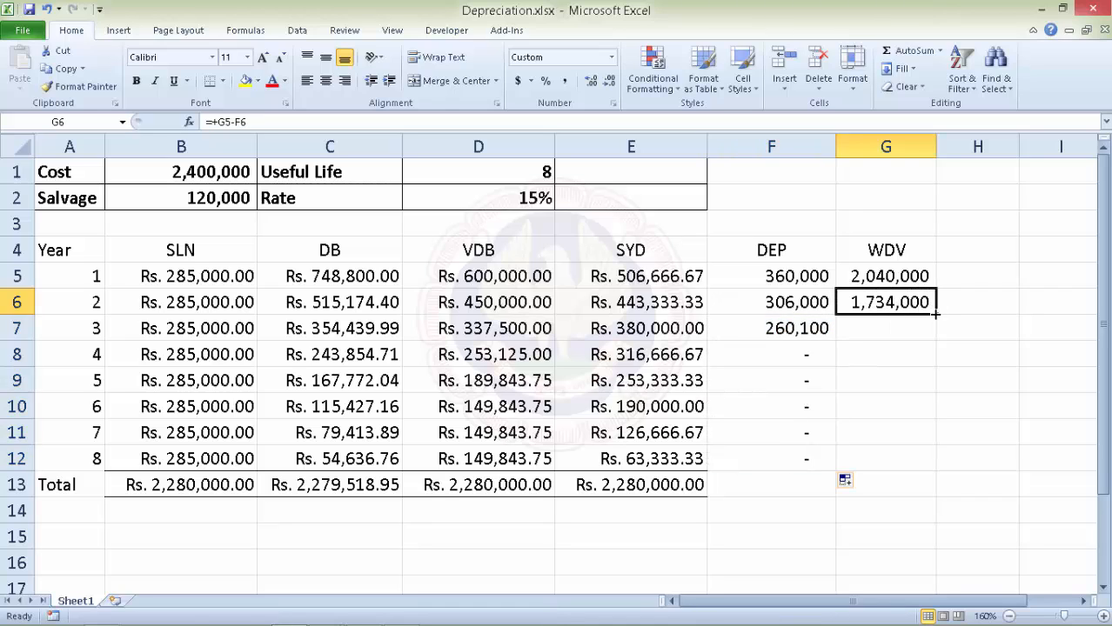
{"action": "left_click_drag", "start_coordinate": [936, 314], "coordinate": [918, 467]}
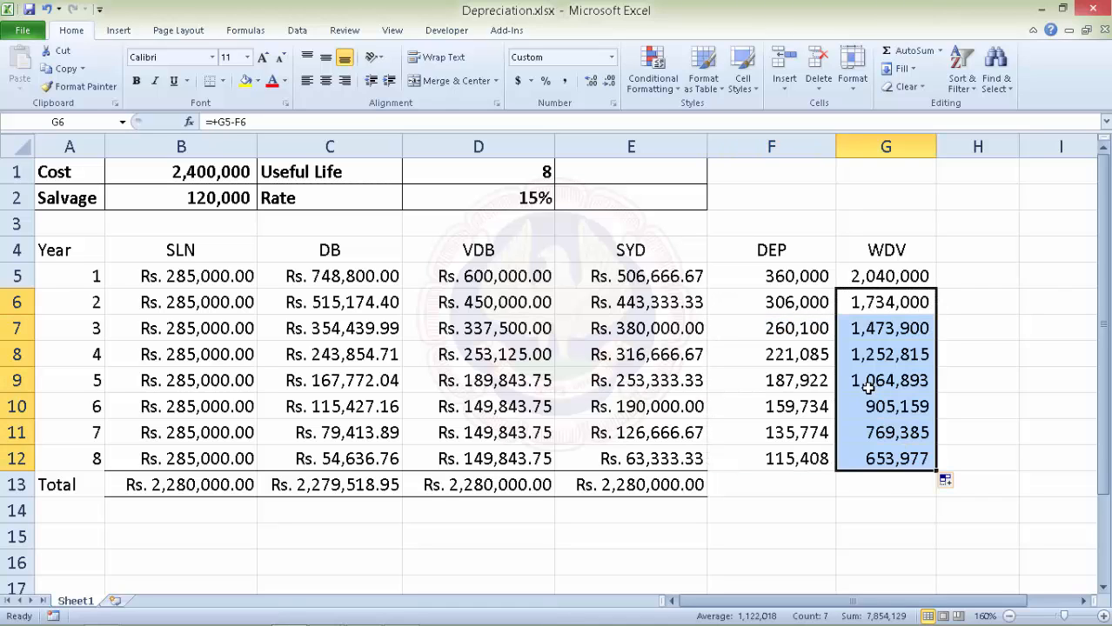
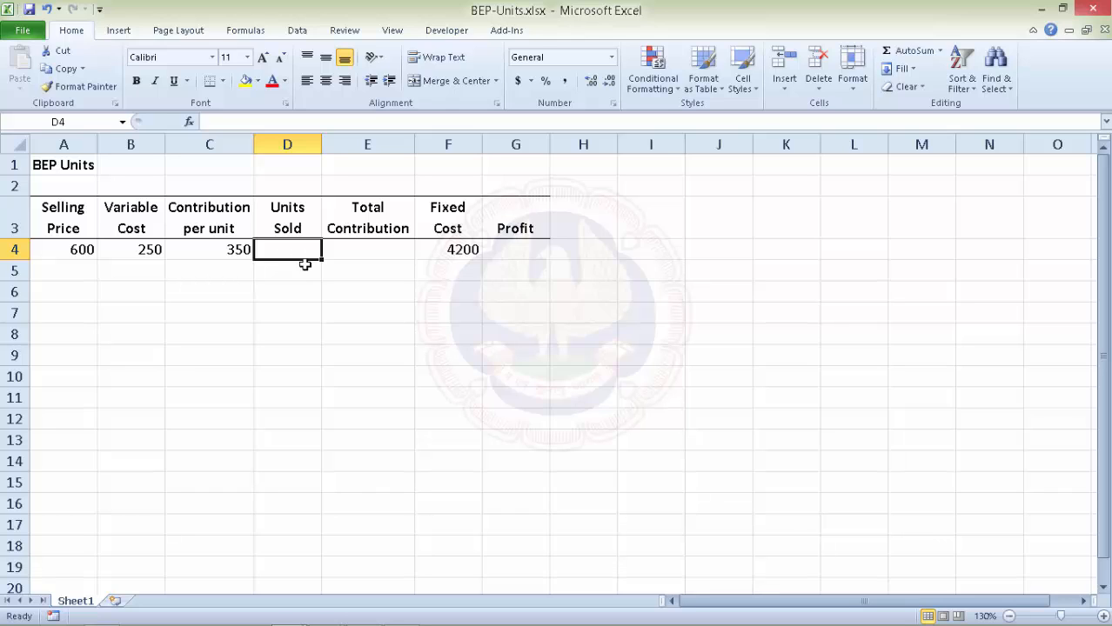
Enter 1 unit sold in D4 and total contribution =C4*D4 in E4, giving 350.
{"action": "type", "text": "1"}
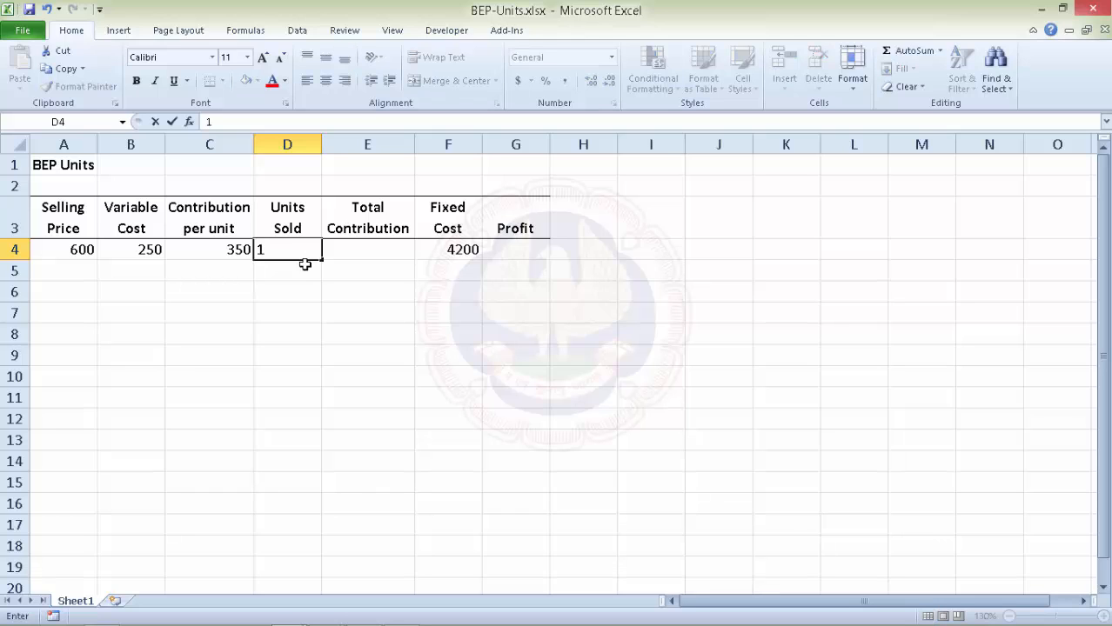
{"action": "key", "text": "Return"}
{"action": "left_click", "coordinate": [359, 248]}
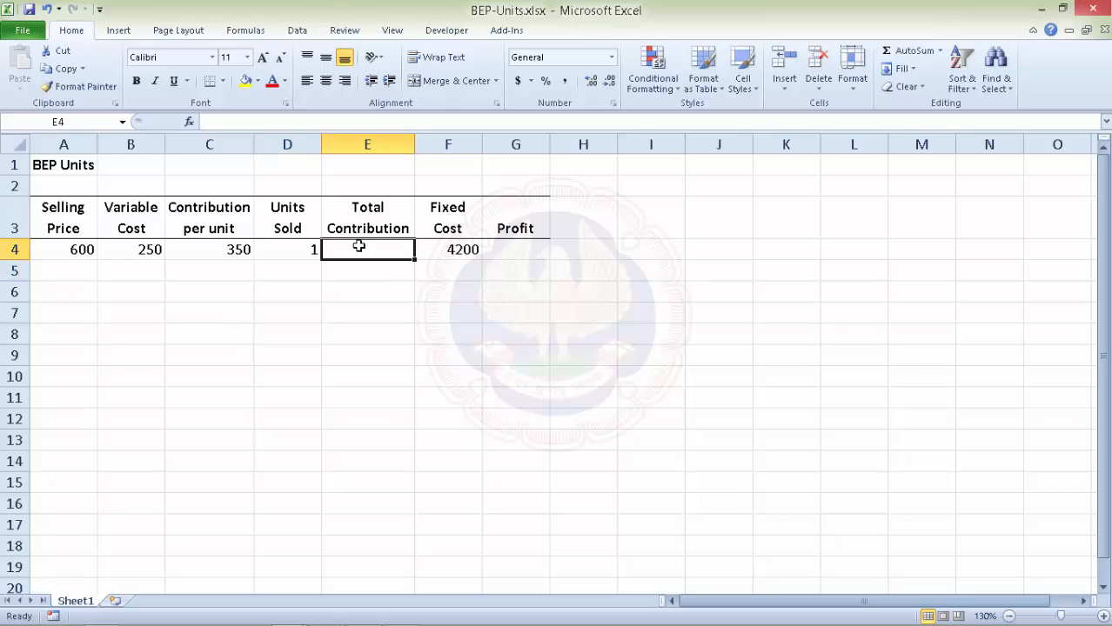
{"action": "type", "text": "="}
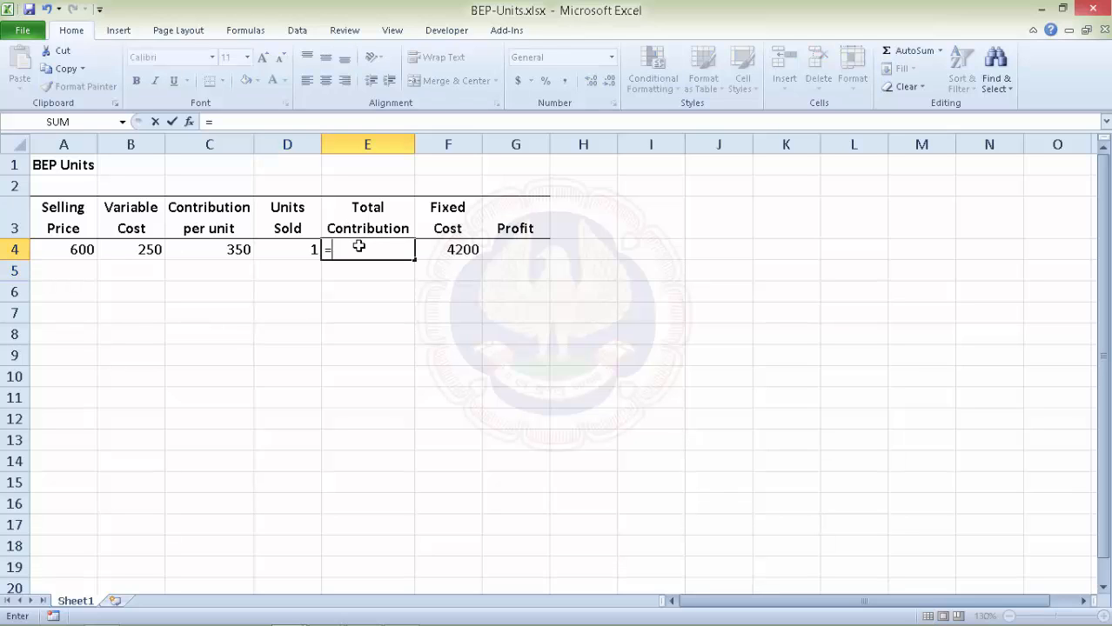
{"action": "left_click", "coordinate": [214, 249]}
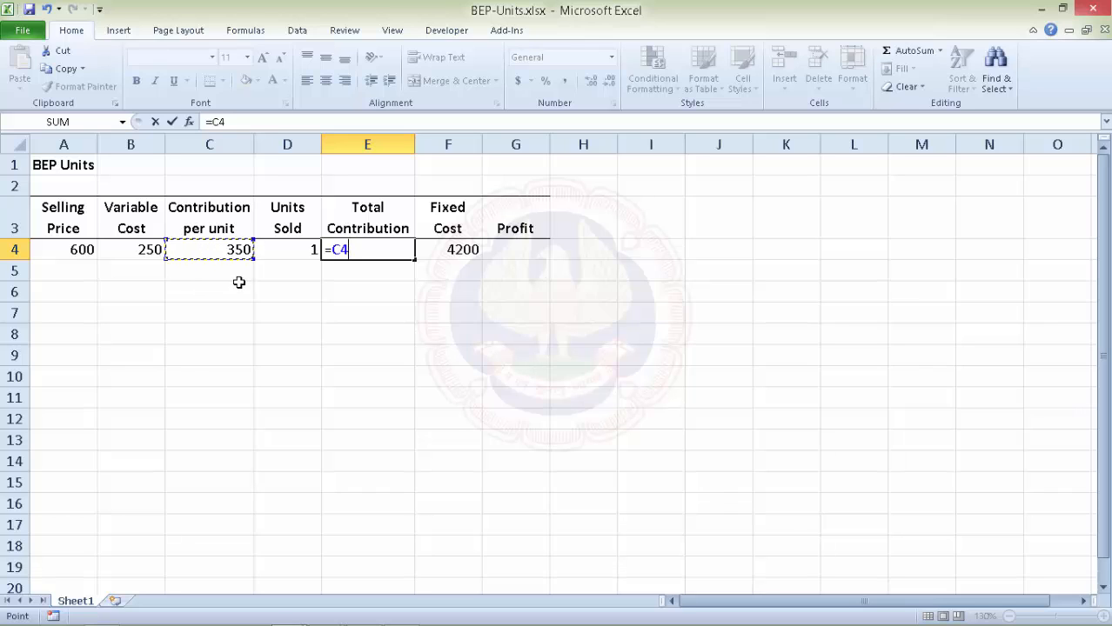
{"action": "type", "text": "*"}
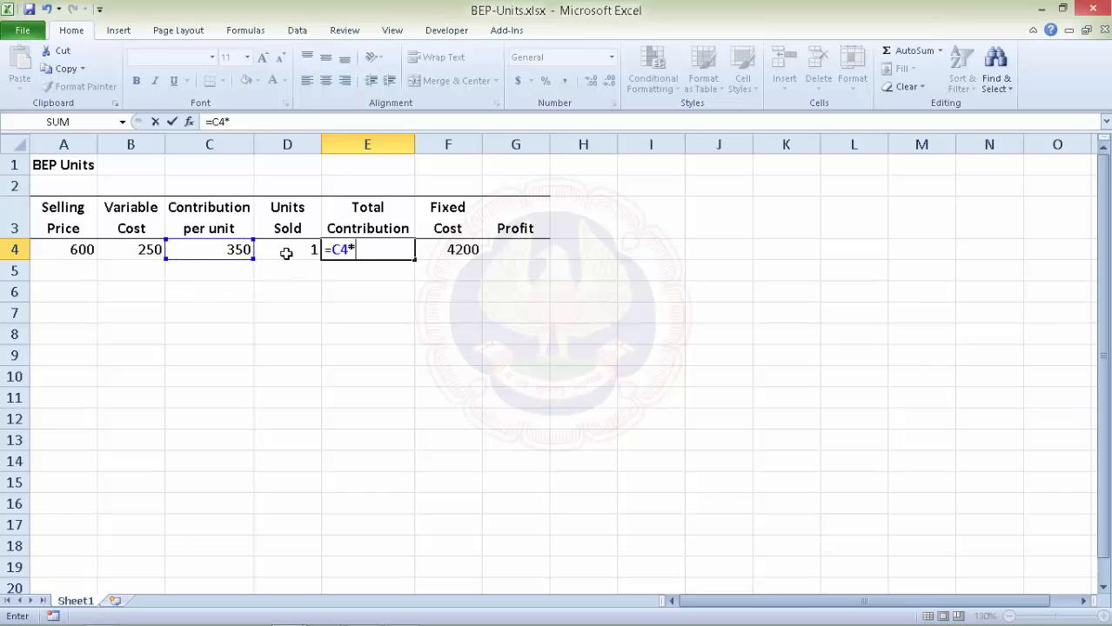
{"action": "left_click", "coordinate": [285, 250]}
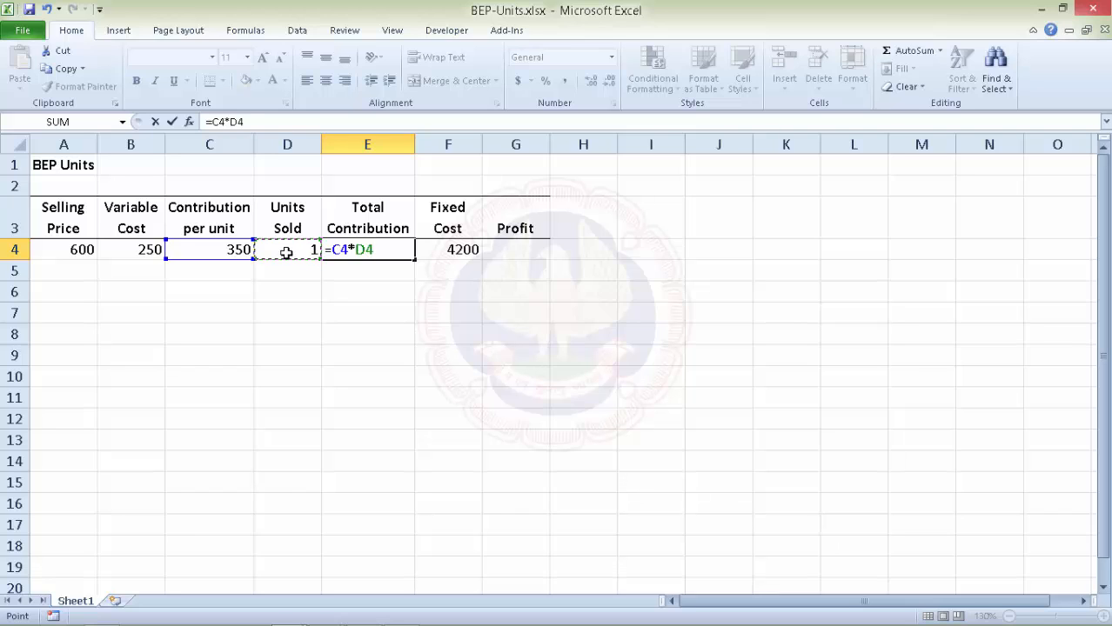
{"action": "key", "text": "Return"}
Enter profit =E4-F4 in G4, giving -3850.
{"action": "left_click", "coordinate": [512, 249]}
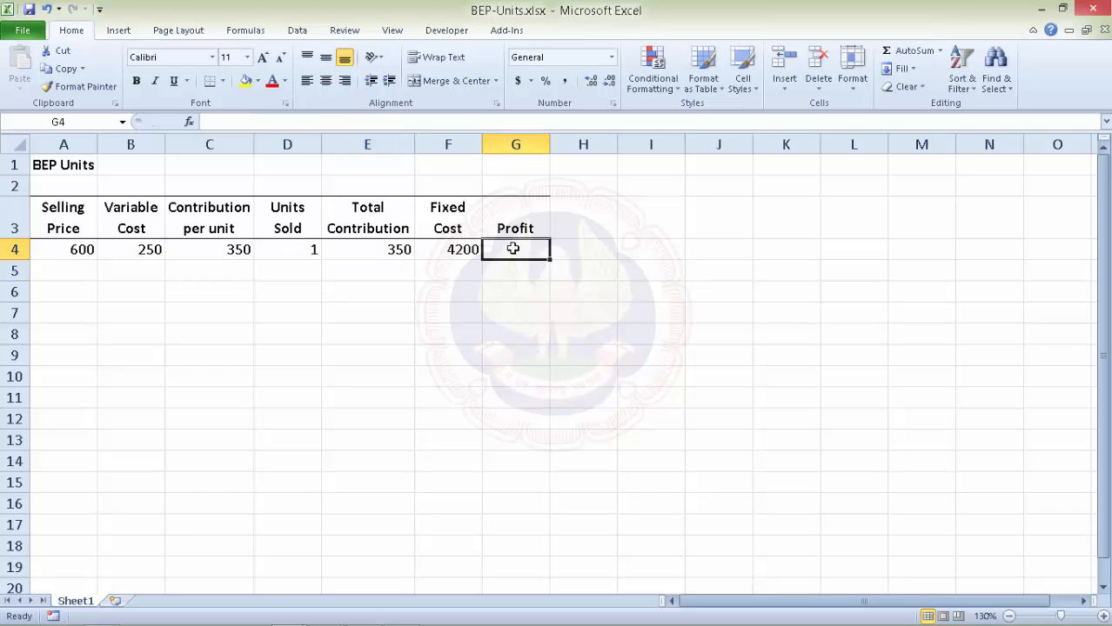
{"action": "type", "text": "="}
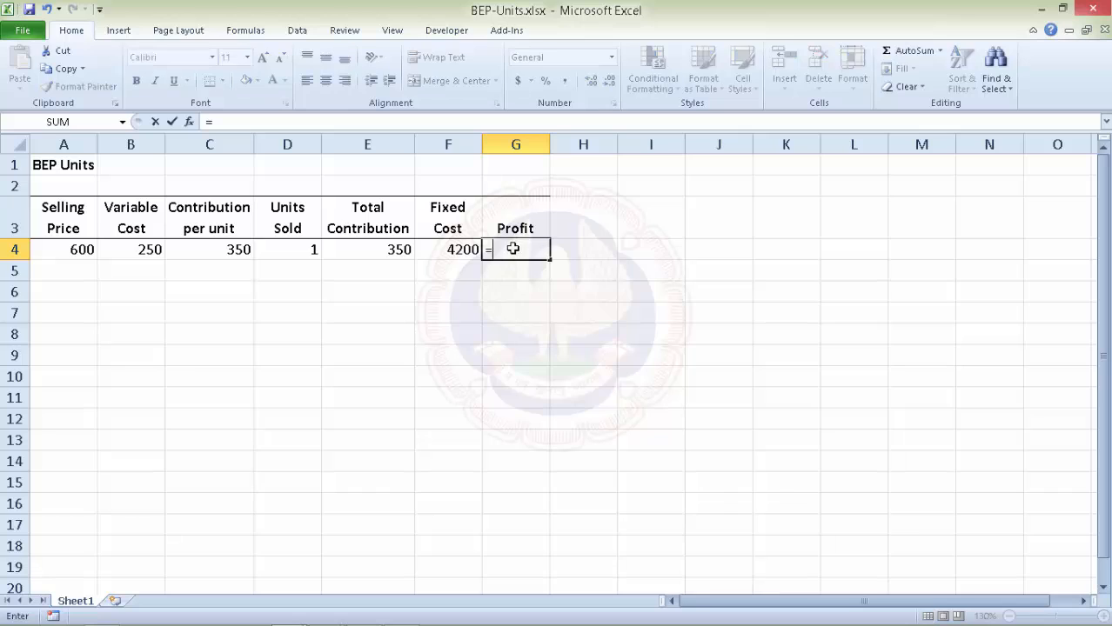
{"action": "left_click", "coordinate": [381, 244]}
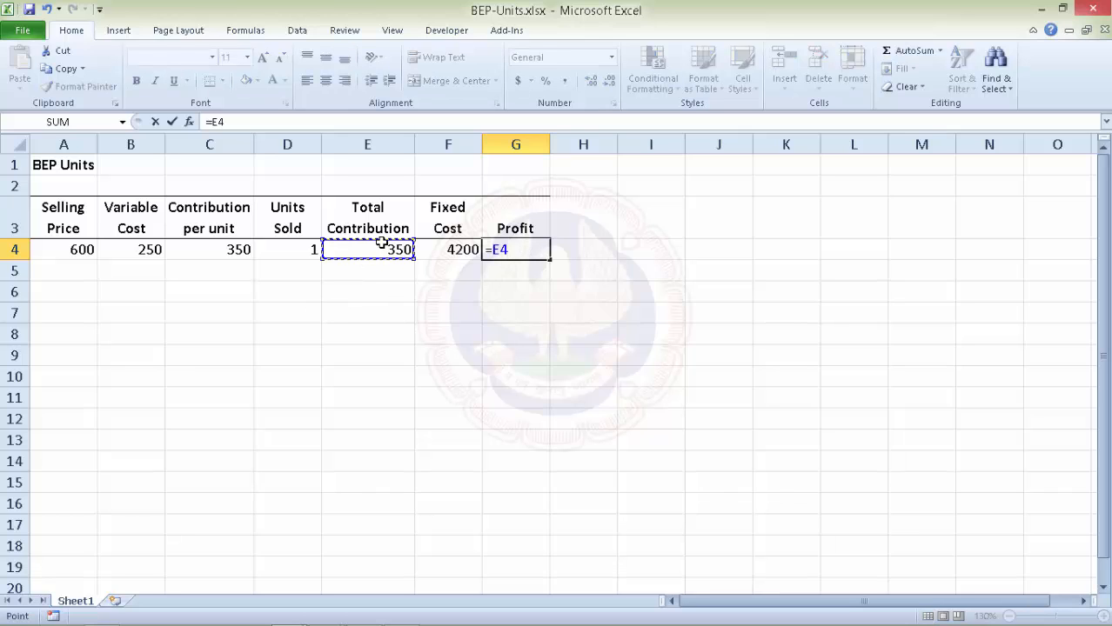
{"action": "type", "text": "-"}
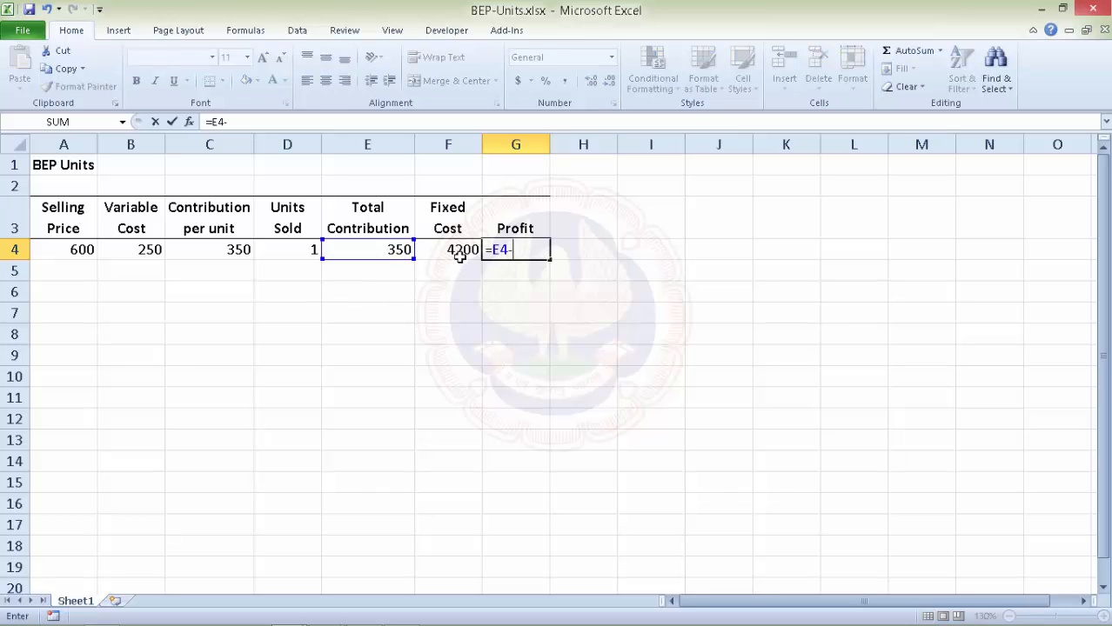
{"action": "left_click", "coordinate": [454, 252]}
{"action": "key", "text": "Return"}
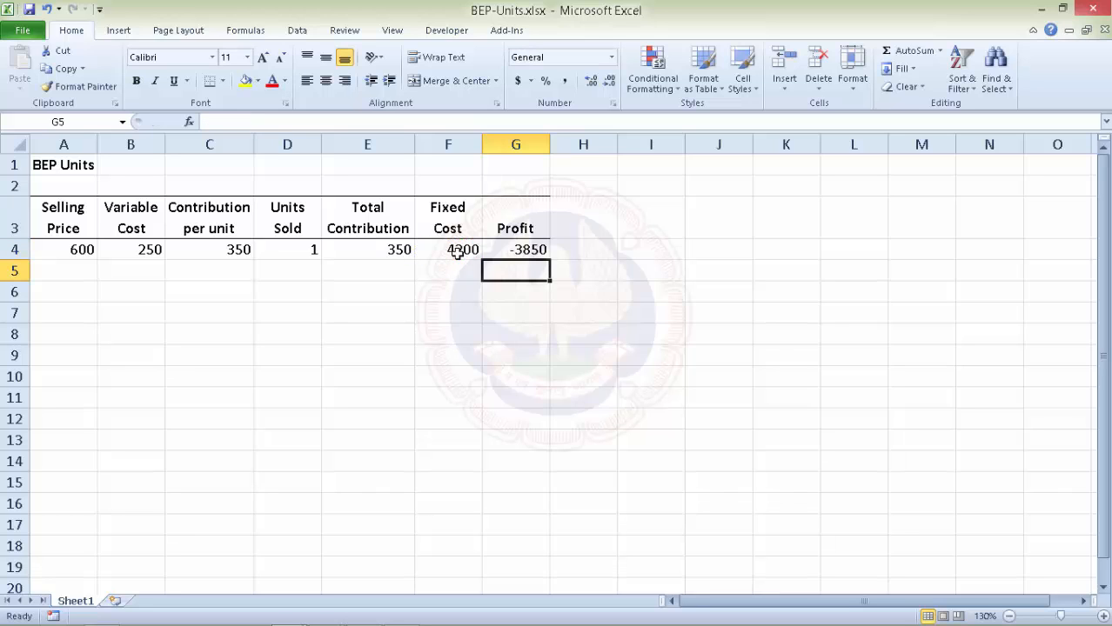
Fill units sold 1 to 15, selling price 600 and variable cost 250 down to row 18.
{"action": "left_click", "coordinate": [295, 254]}
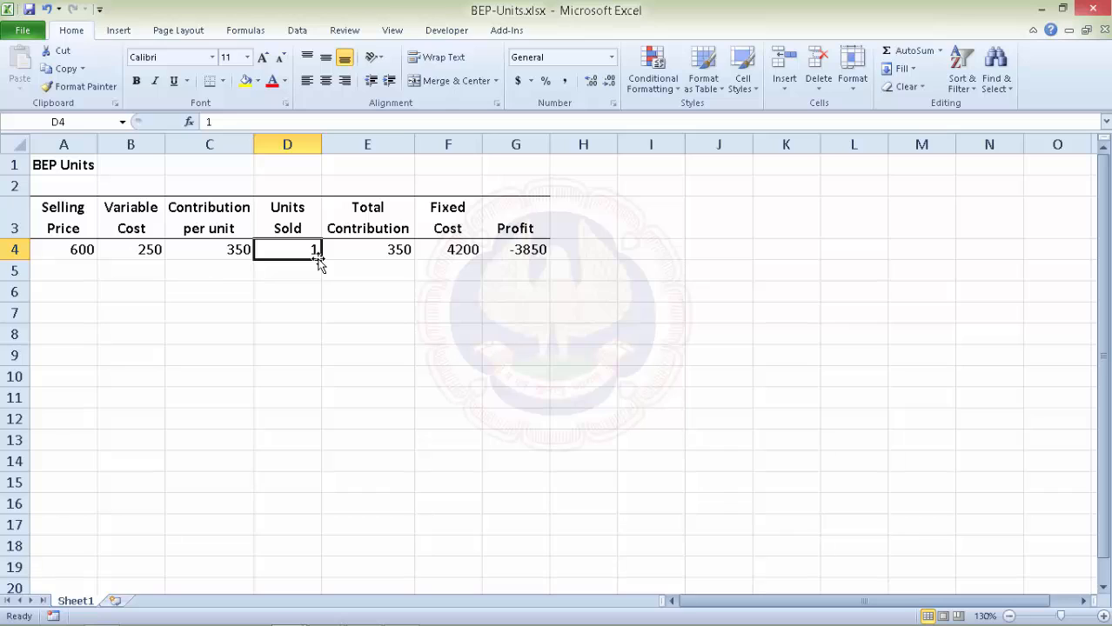
{"action": "left_click_drag", "start_coordinate": [319, 261], "coordinate": [313, 547]}
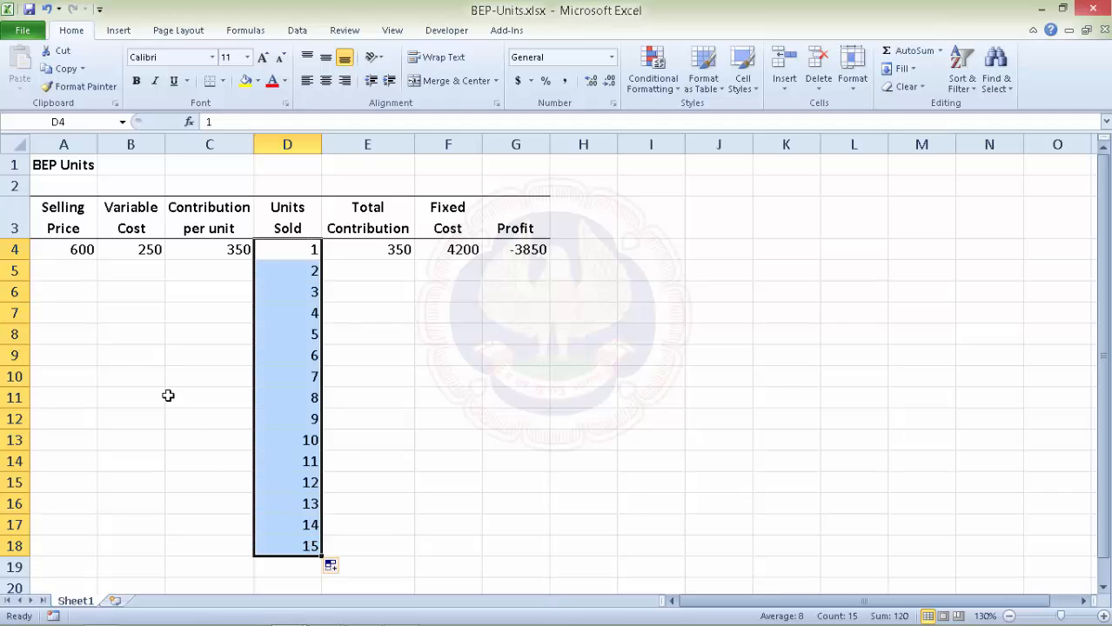
{"action": "left_click", "coordinate": [77, 249]}
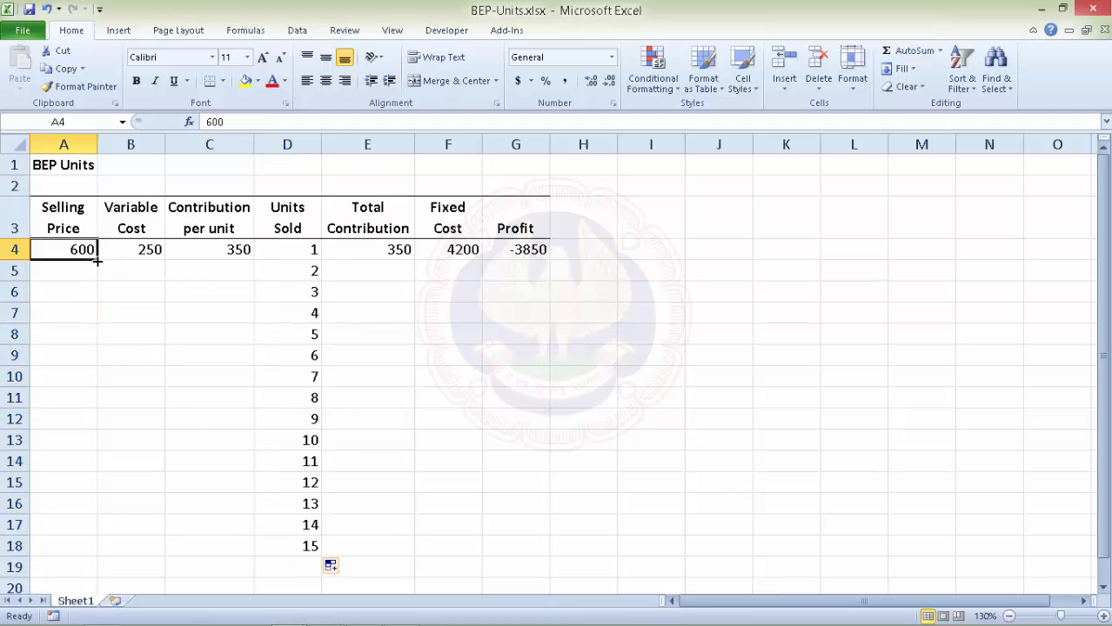
{"action": "left_click_drag", "start_coordinate": [96, 259], "coordinate": [87, 552]}
{"action": "left_click", "coordinate": [157, 253]}
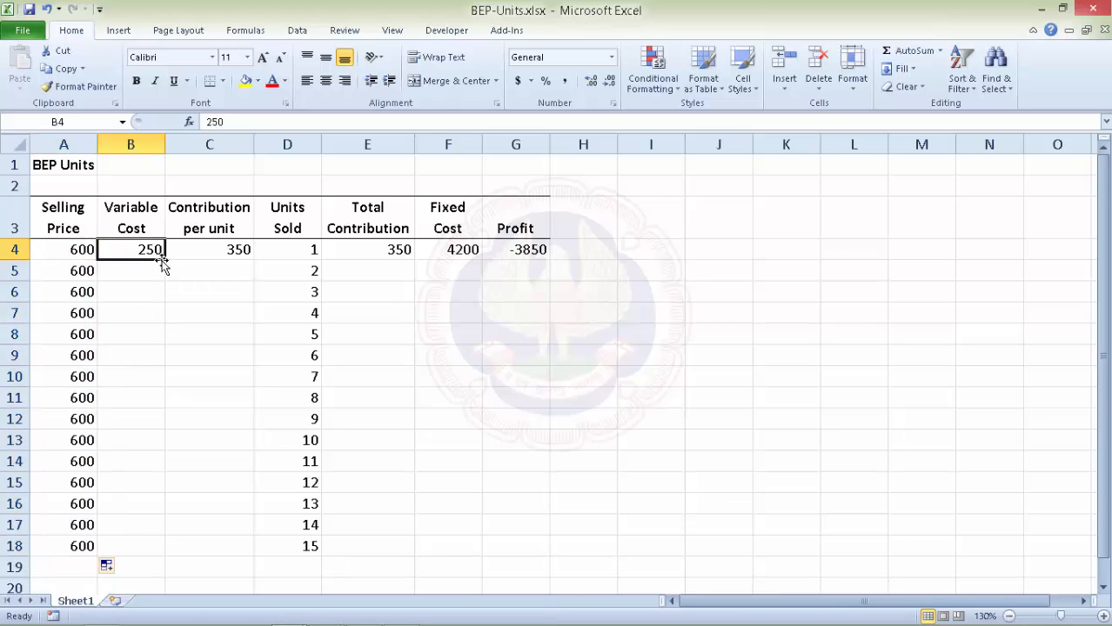
{"action": "left_click_drag", "start_coordinate": [165, 259], "coordinate": [154, 552]}
Copy contribution per unit, total contribution, fixed cost 4200 and profit formulas down to row 18.
{"action": "left_click", "coordinate": [226, 258]}
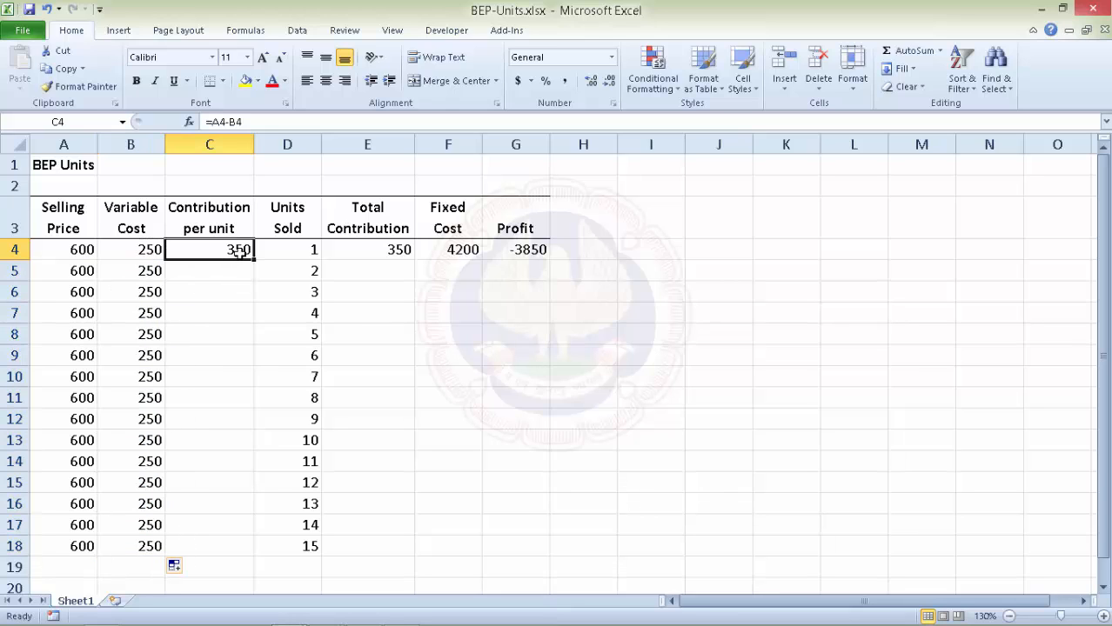
{"action": "left_click_drag", "start_coordinate": [254, 260], "coordinate": [230, 556]}
{"action": "left_click", "coordinate": [377, 244]}
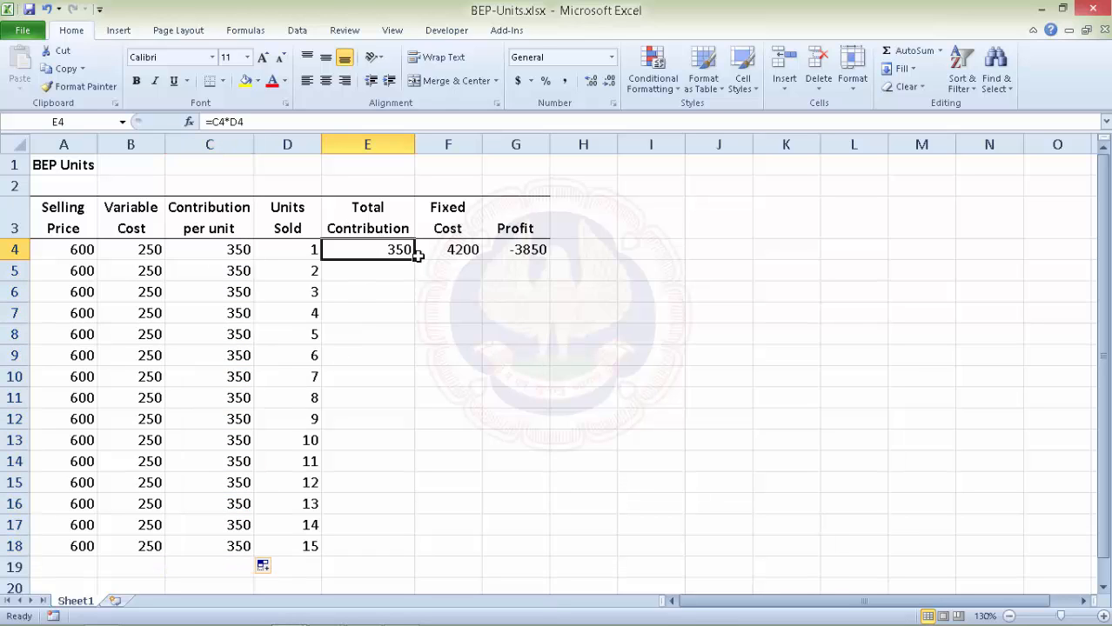
{"action": "left_click_drag", "start_coordinate": [415, 259], "coordinate": [377, 555]}
{"action": "left_click", "coordinate": [463, 250]}
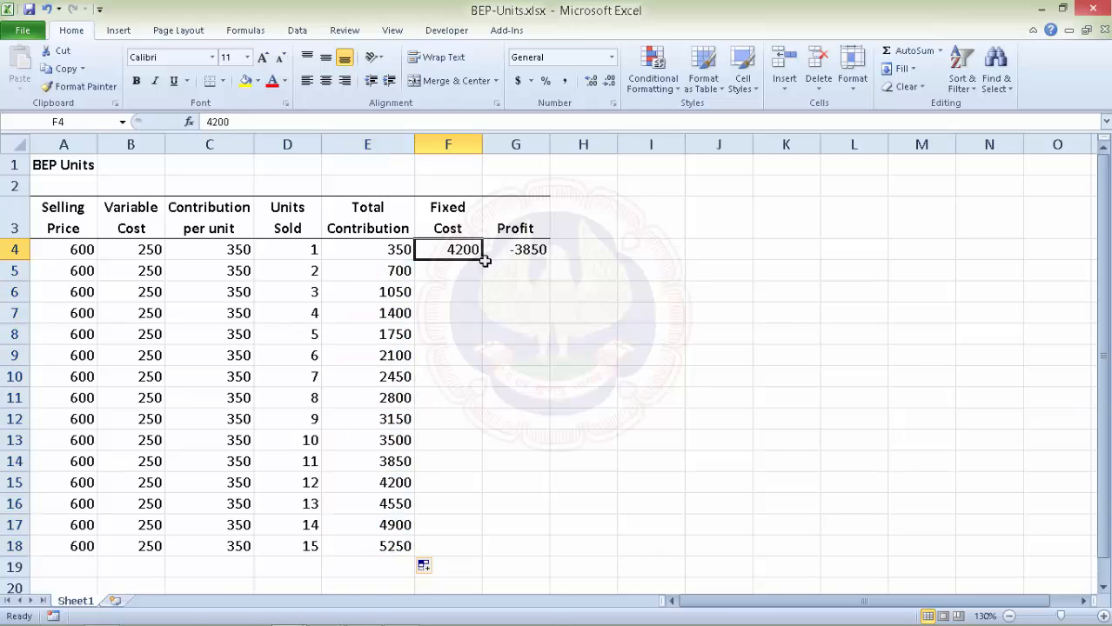
{"action": "left_click_drag", "start_coordinate": [482, 260], "coordinate": [460, 558]}
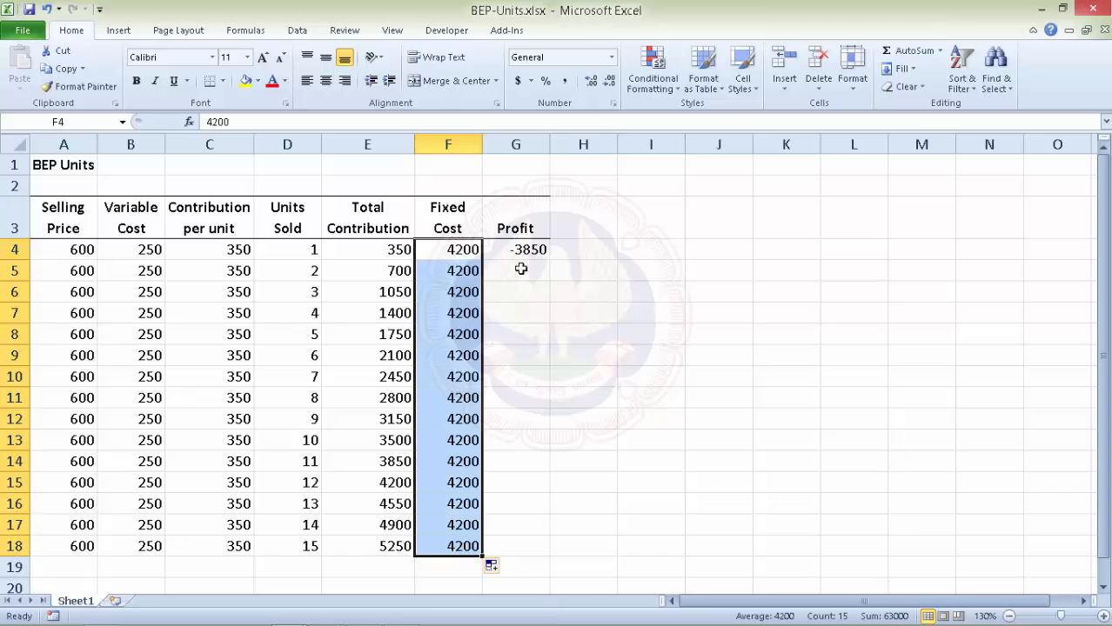
{"action": "left_click", "coordinate": [529, 250]}
{"action": "left_click_drag", "start_coordinate": [551, 261], "coordinate": [522, 561]}
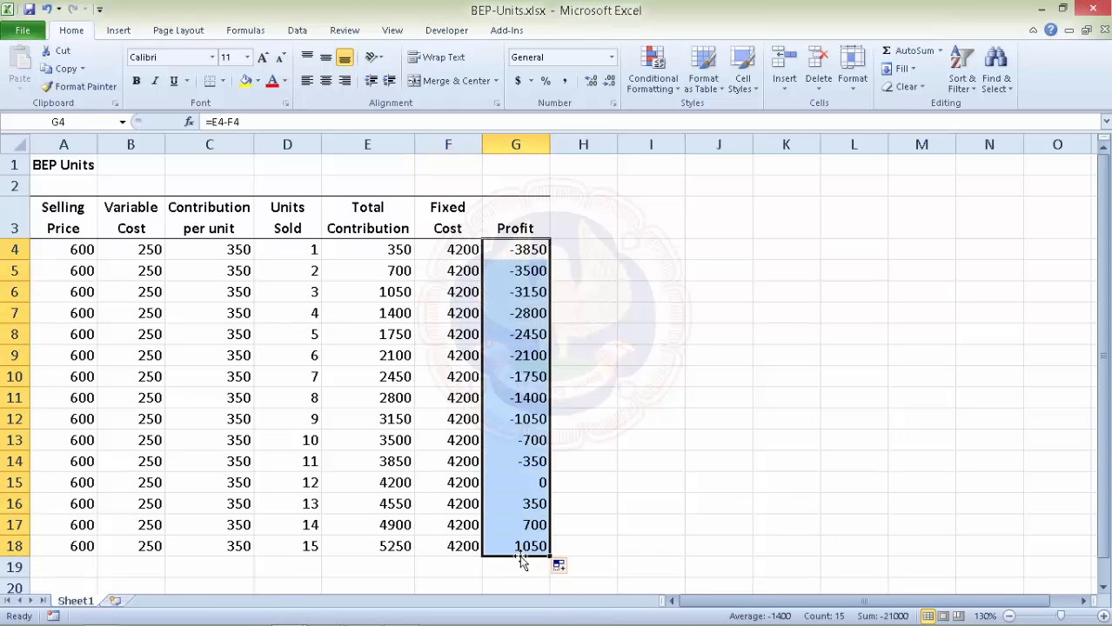
Shade break-even row 15, where profit is 0, light blue.
{"action": "left_click", "coordinate": [14, 482]}
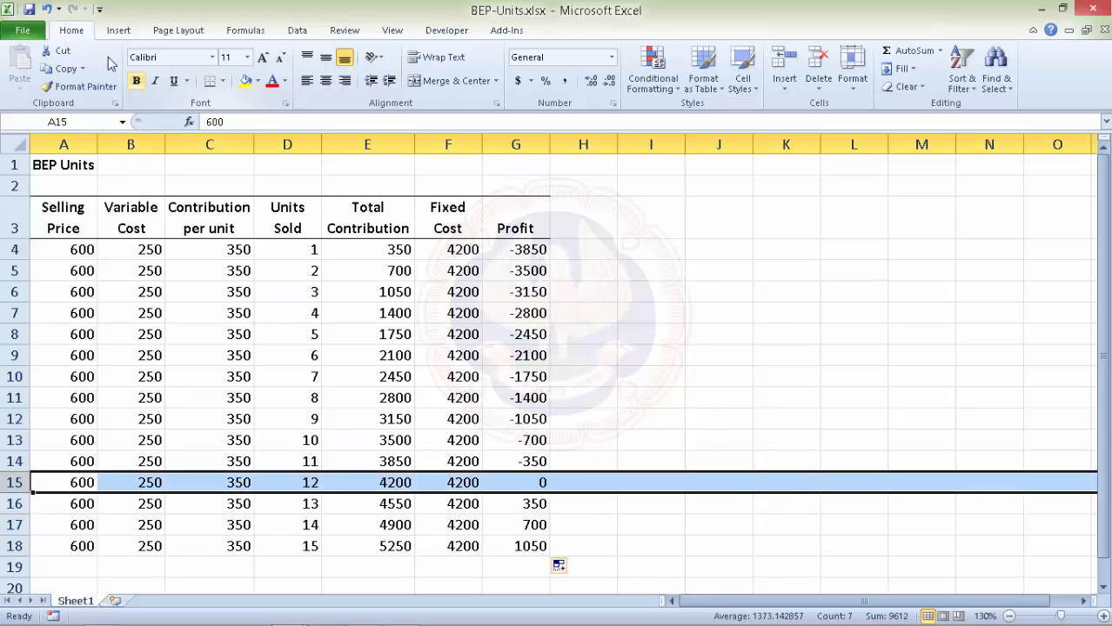
{"action": "left_click", "coordinate": [257, 81]}
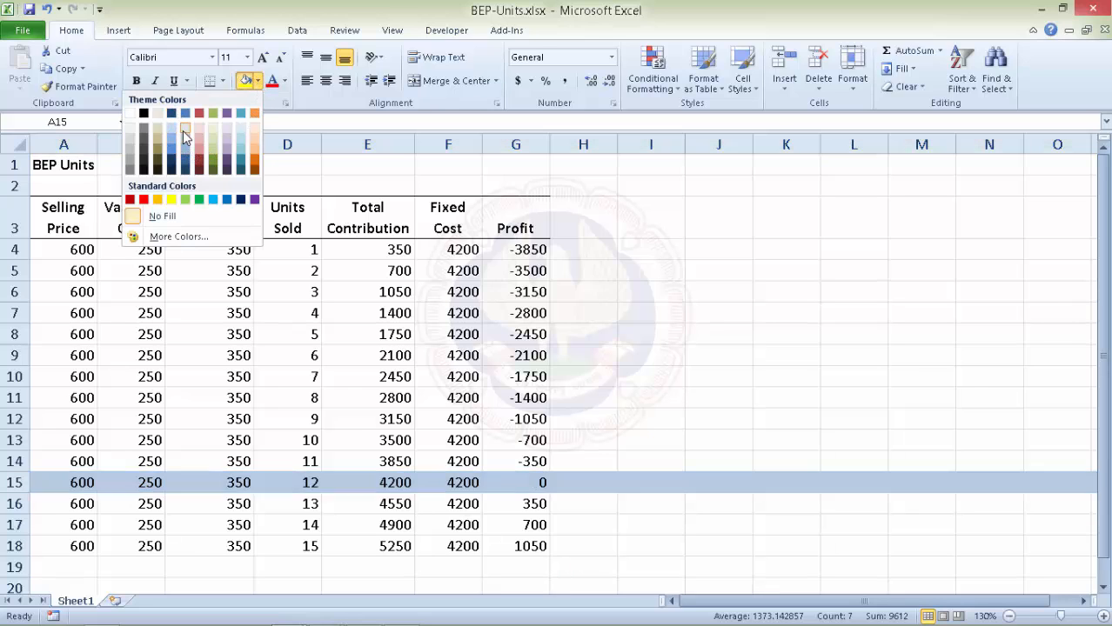
{"action": "left_click", "coordinate": [168, 135]}
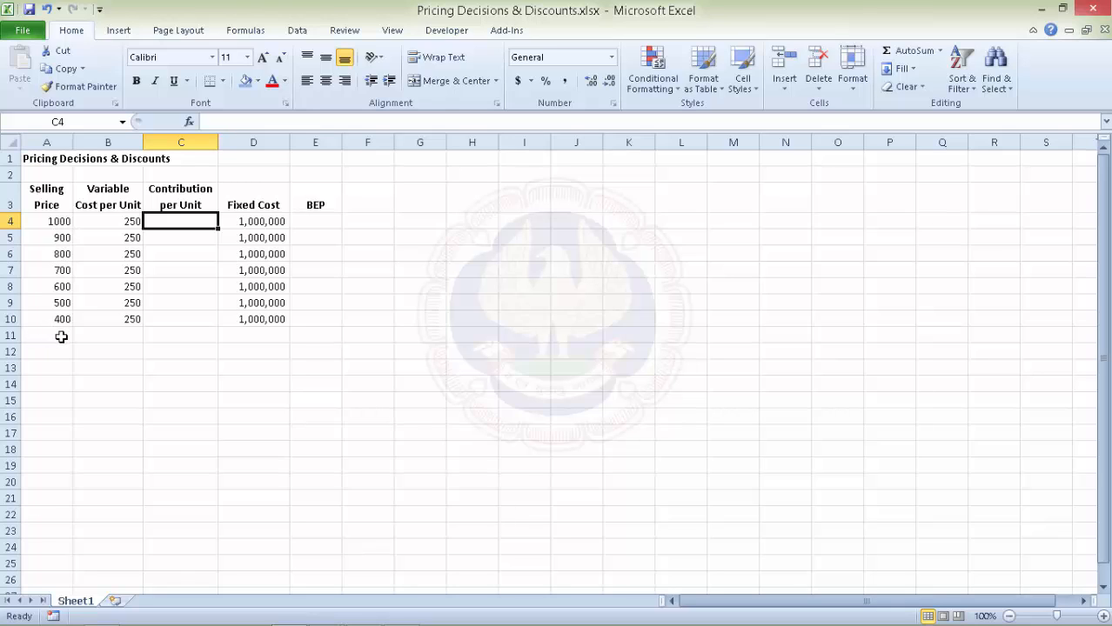
Add a row 11 with price 300, variable cost 250 and fixed cost 1,000,000.
{"action": "left_click", "coordinate": [61, 337]}
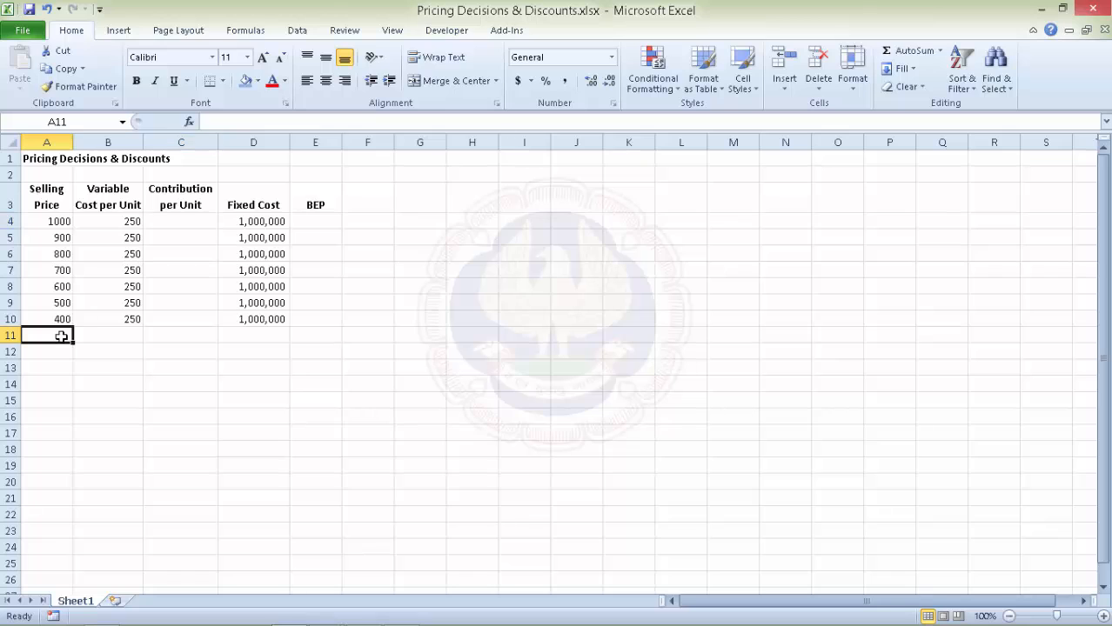
{"action": "type", "text": "300"}
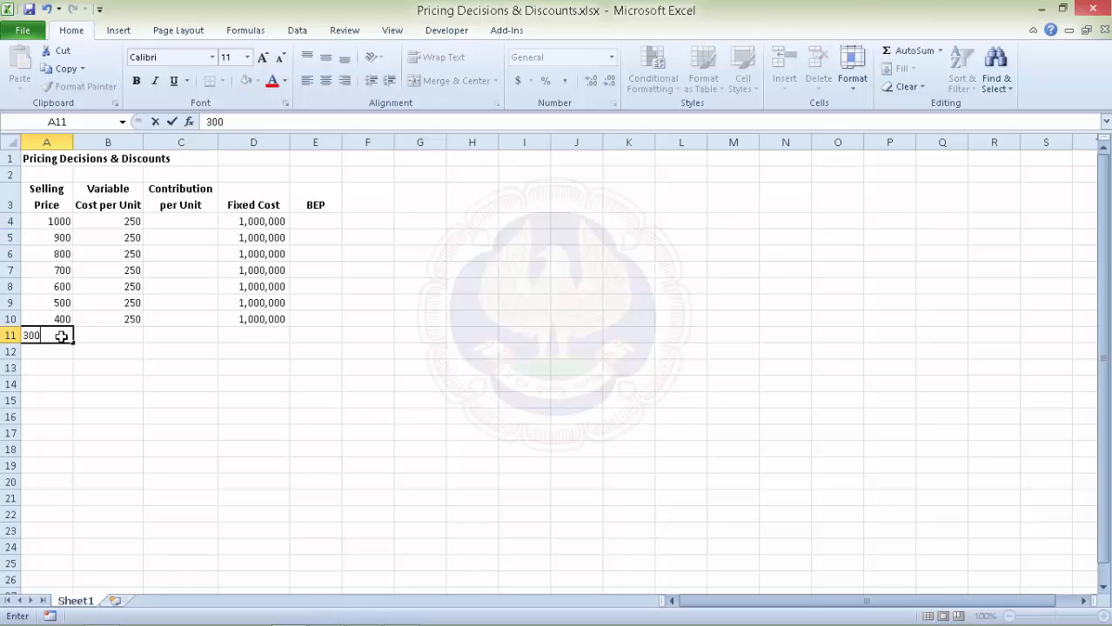
{"action": "key", "text": "Tab"}
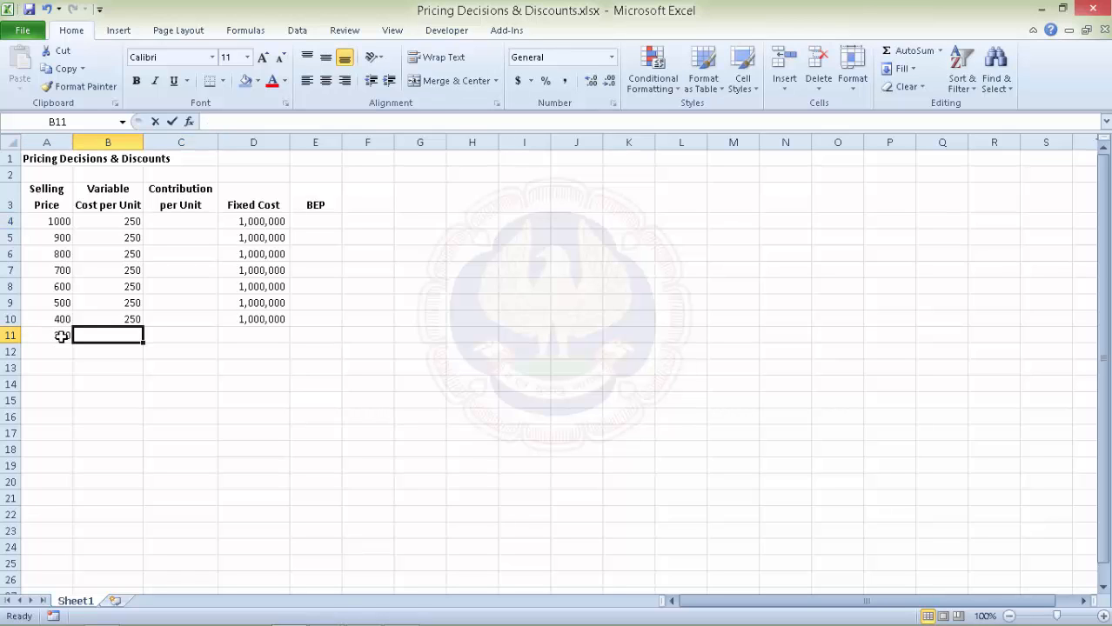
{"action": "type", "text": "250"}
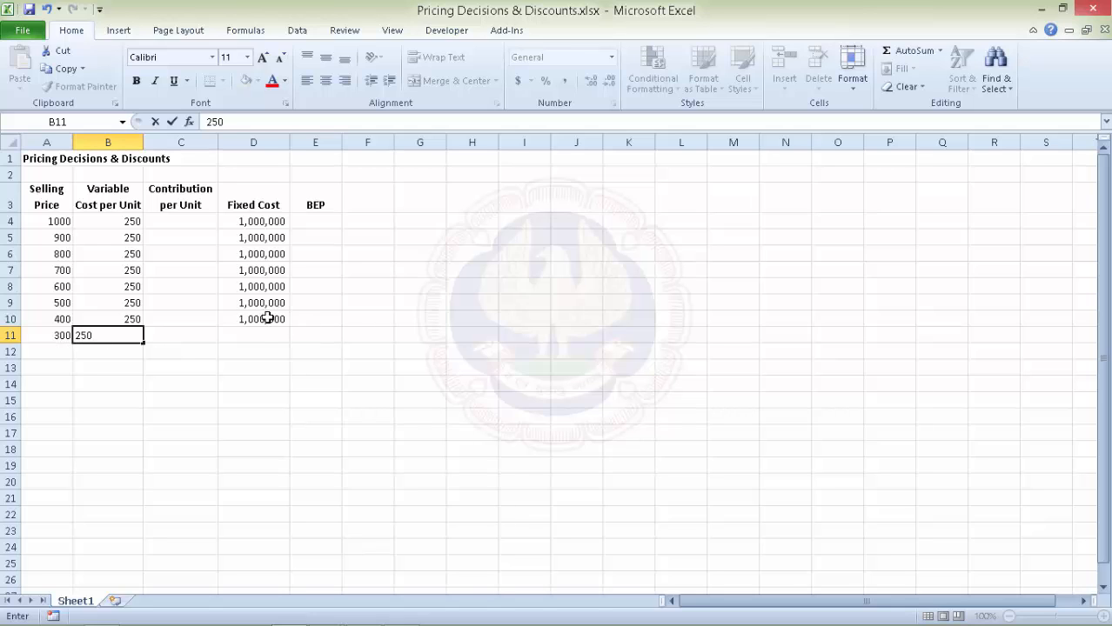
{"action": "key", "text": "Return"}
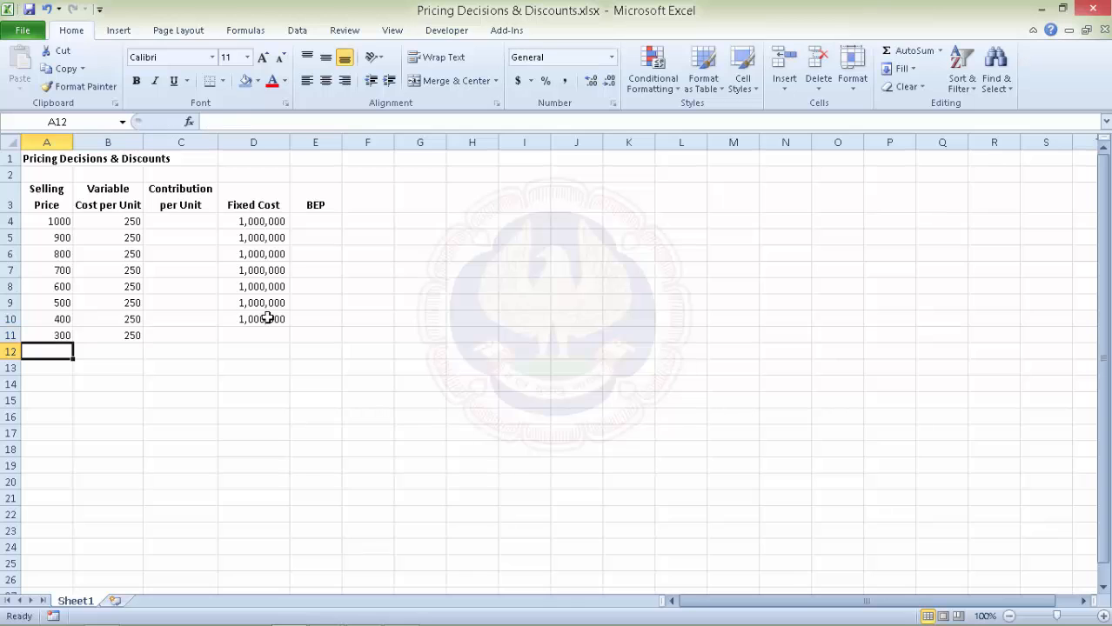
{"action": "left_click", "coordinate": [268, 318]}
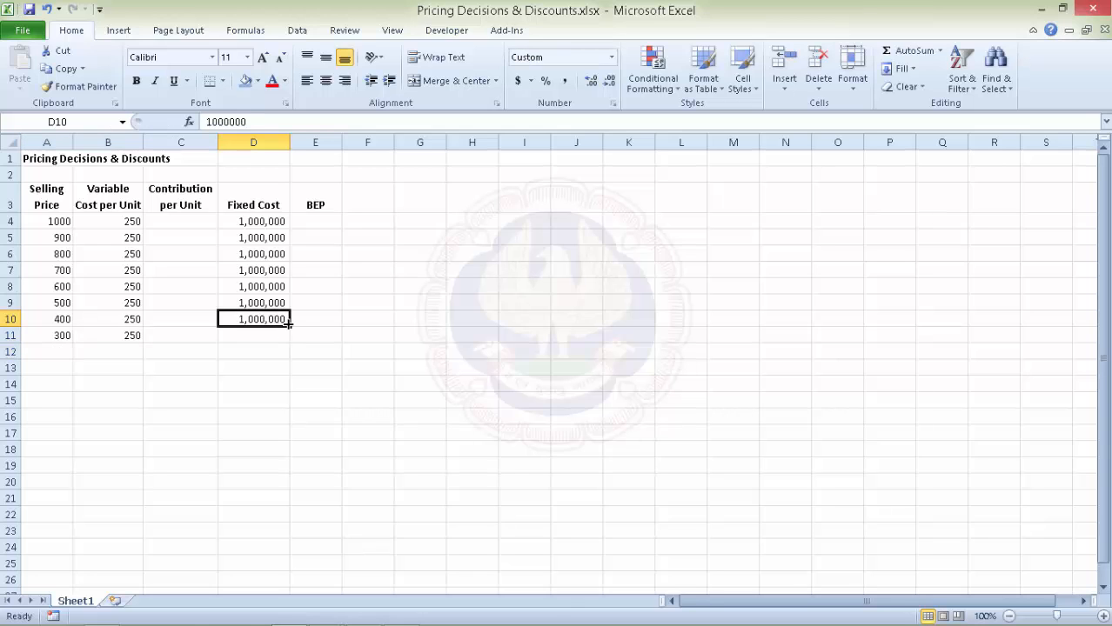
{"action": "left_click_drag", "start_coordinate": [291, 325], "coordinate": [290, 341]}
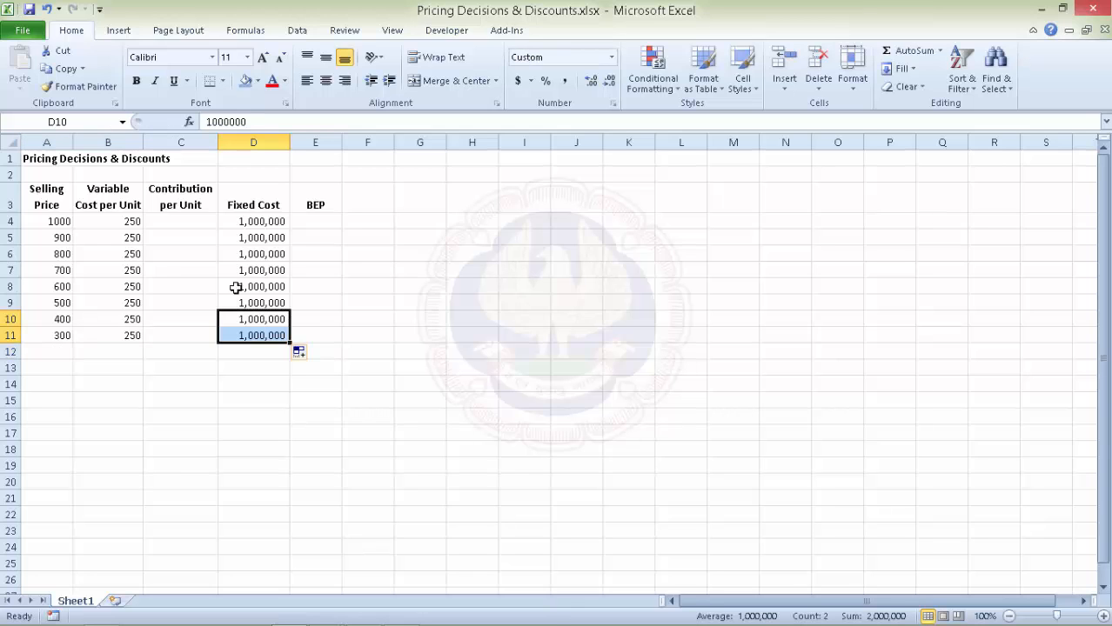
Enter contribution =A4-B4 in C4 and fill it to C11, giving 750 down to 50.
{"action": "left_click", "coordinate": [181, 222]}
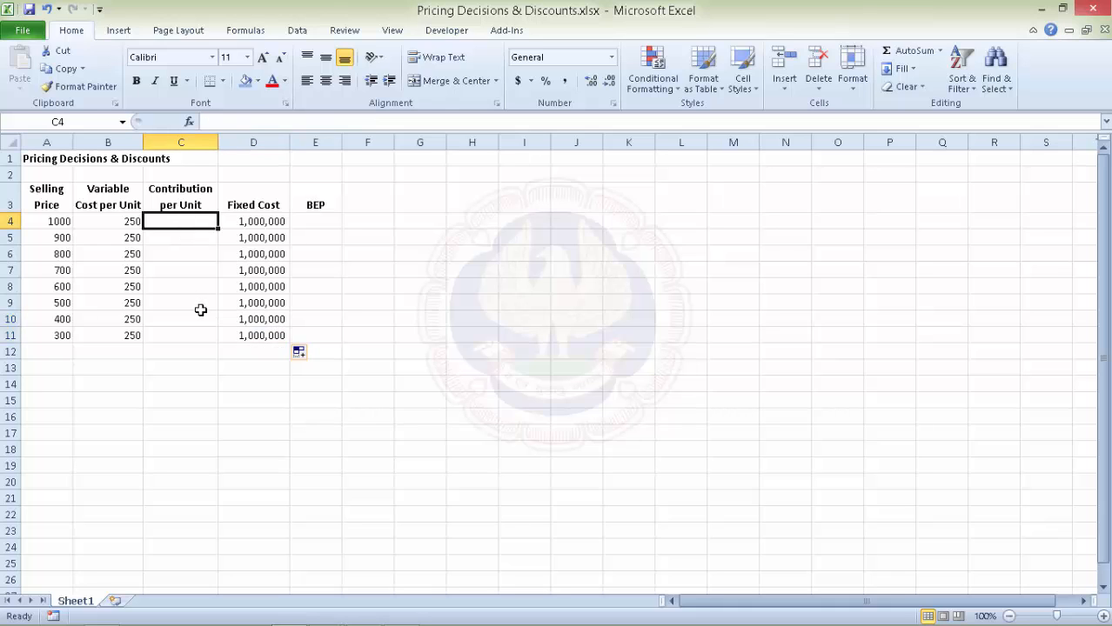
{"action": "type", "text": "="}
{"action": "left_click", "coordinate": [50, 221]}
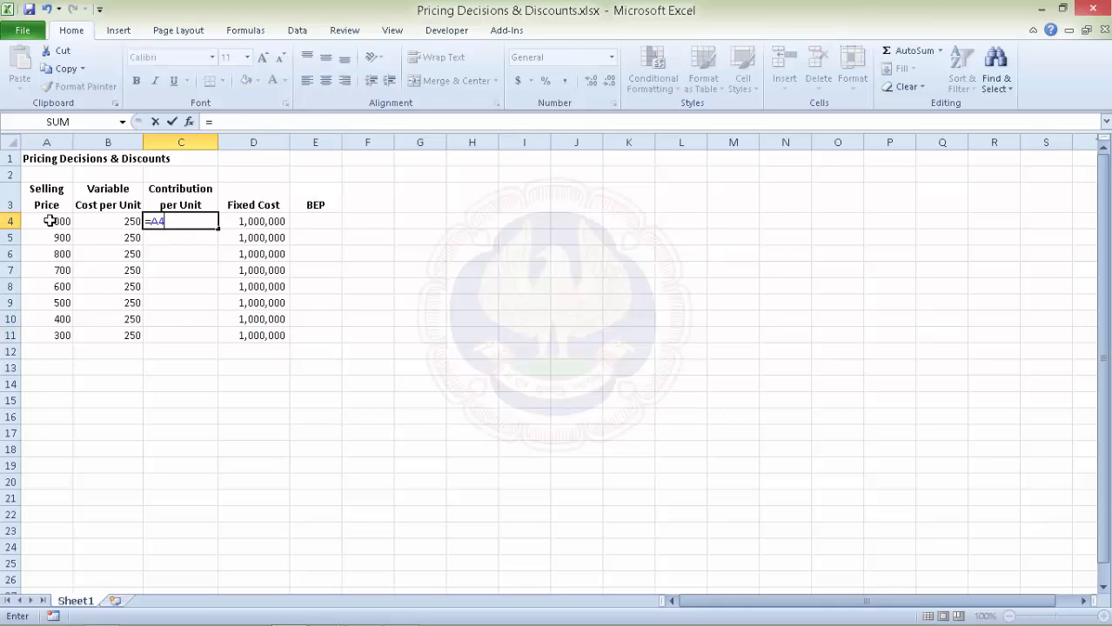
{"action": "type", "text": "-"}
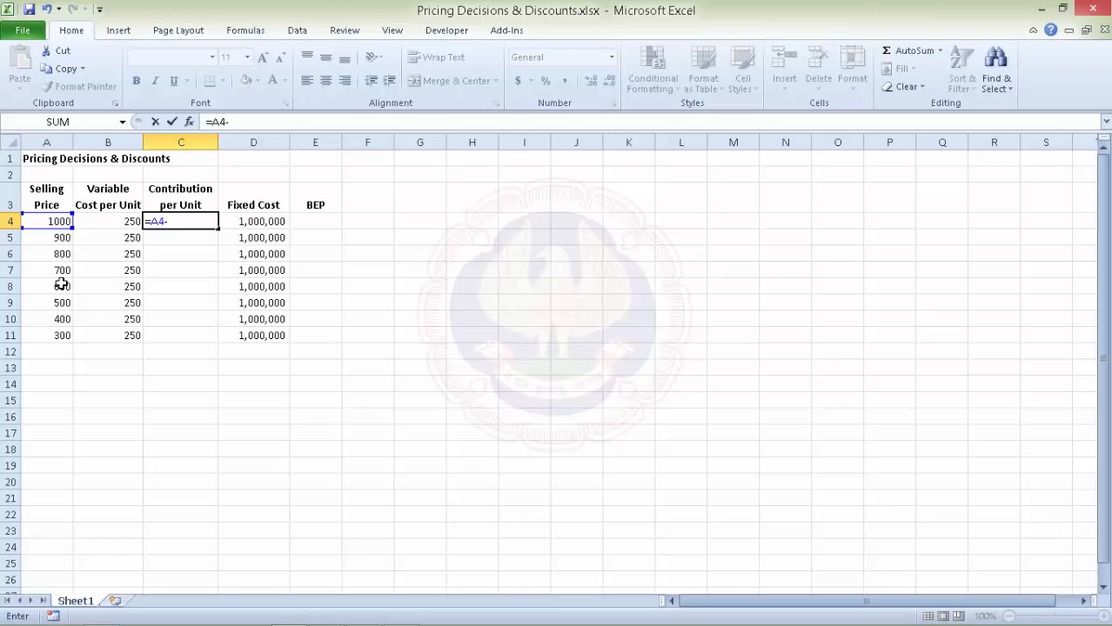
{"action": "left_click", "coordinate": [116, 221]}
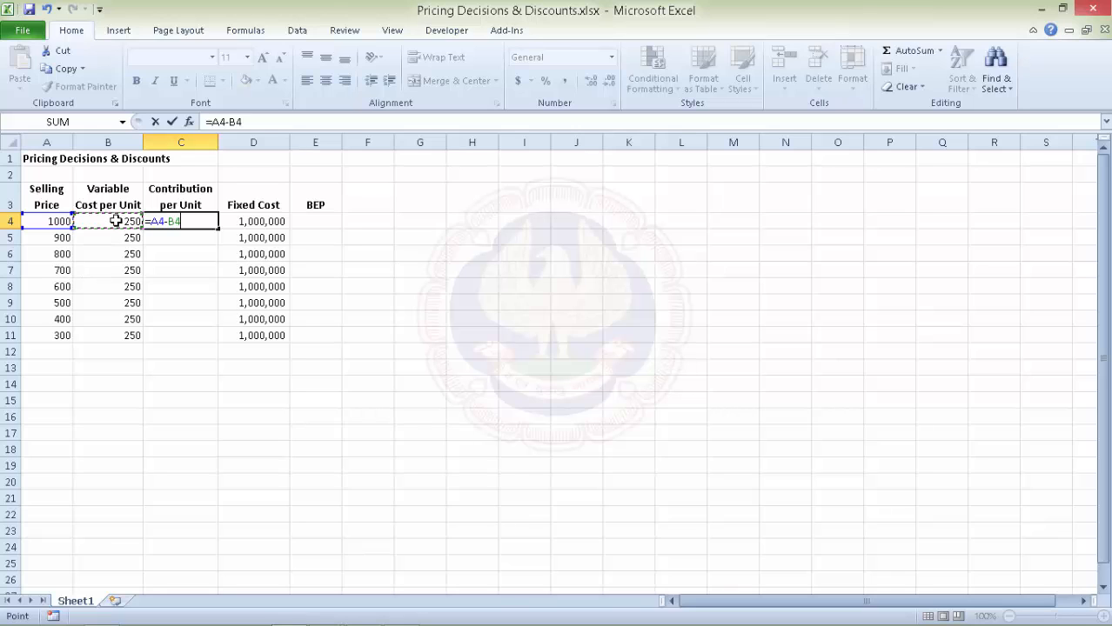
{"action": "key", "text": "Return"}
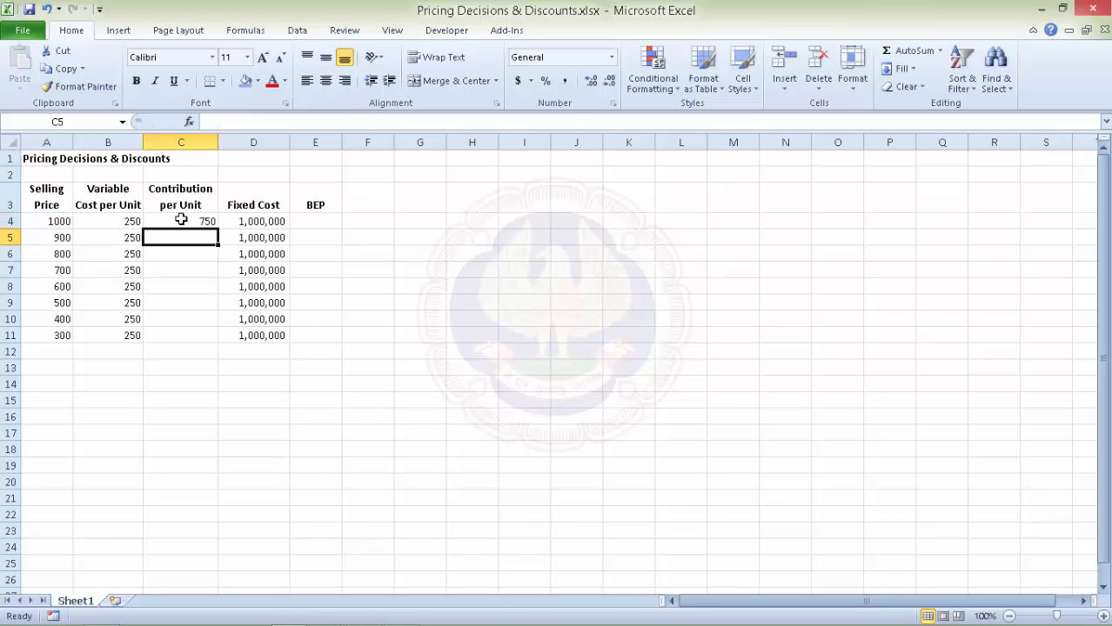
{"action": "left_click", "coordinate": [187, 220]}
{"action": "left_click_drag", "start_coordinate": [216, 228], "coordinate": [215, 339]}
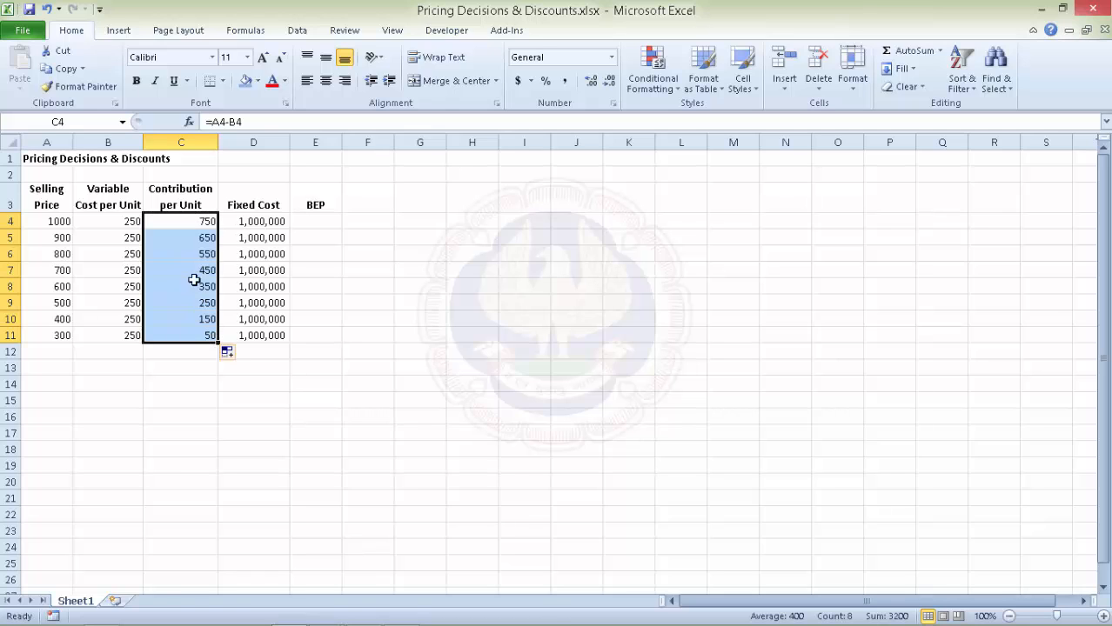
Enter BEP =+D4/C4 in E4, fill to E11 (1,333.33 to 20,000.00), and widen column E.
{"action": "left_click", "coordinate": [324, 222]}
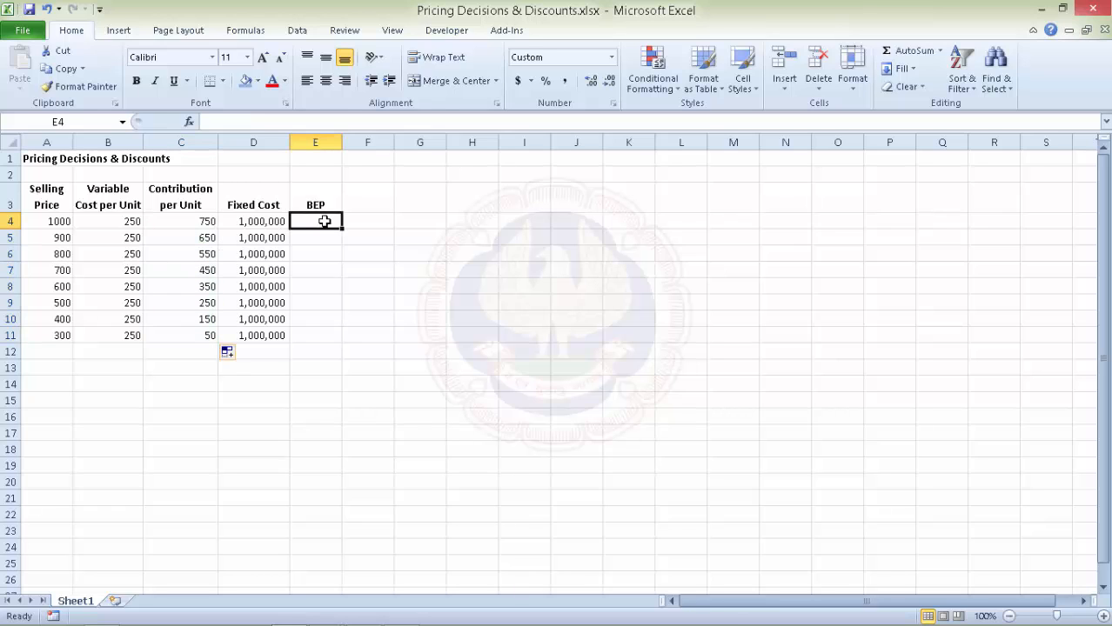
{"action": "type", "text": "+"}
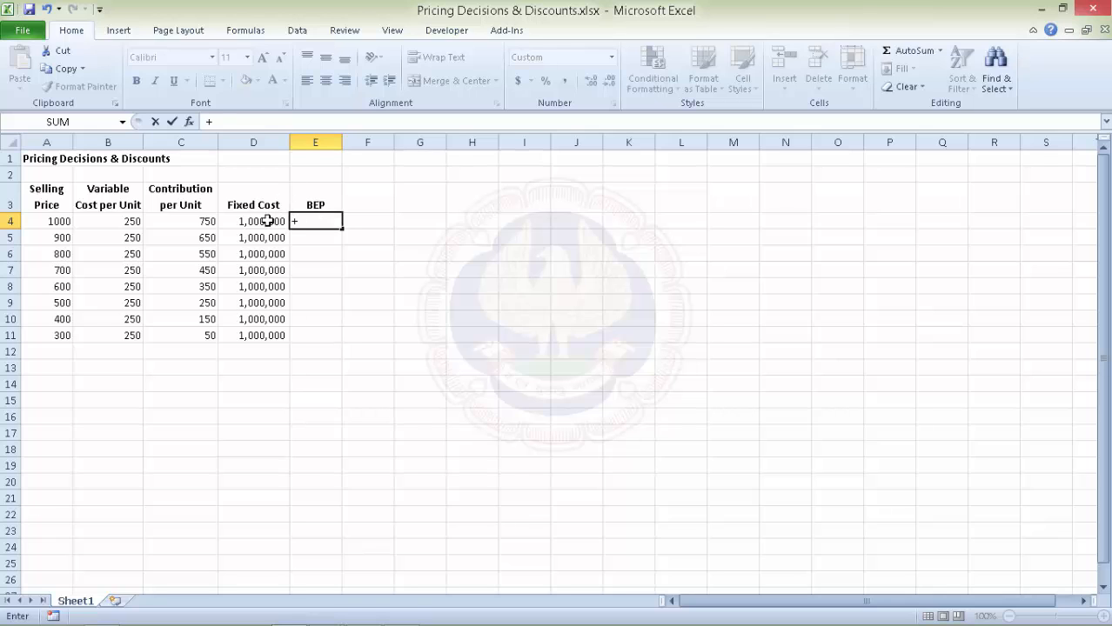
{"action": "left_click", "coordinate": [268, 221]}
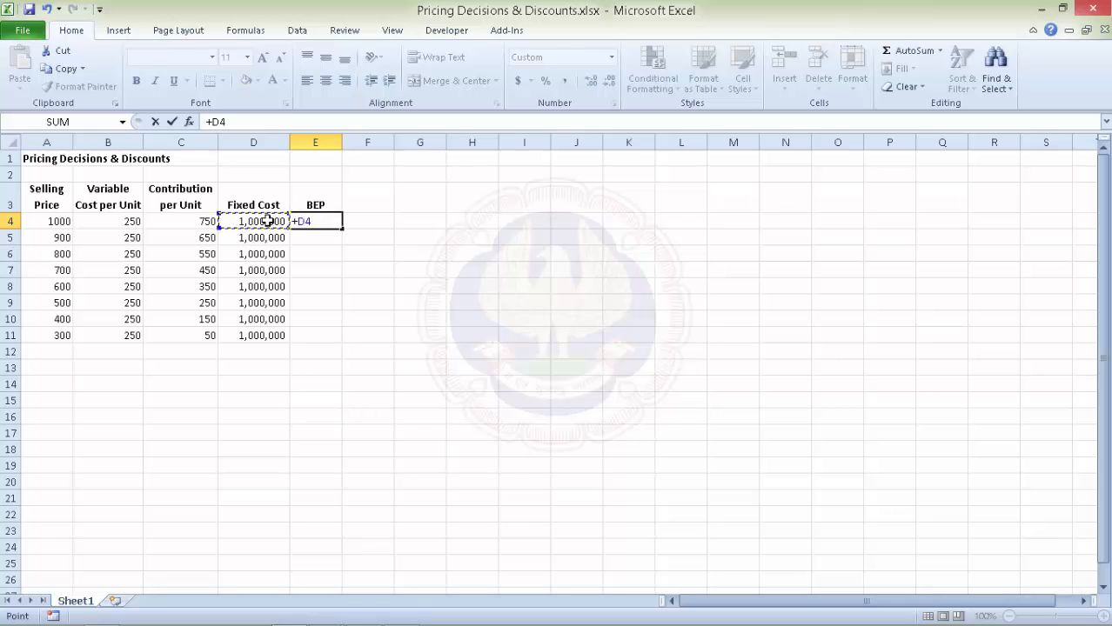
{"action": "type", "text": "/"}
{"action": "left_click", "coordinate": [191, 221]}
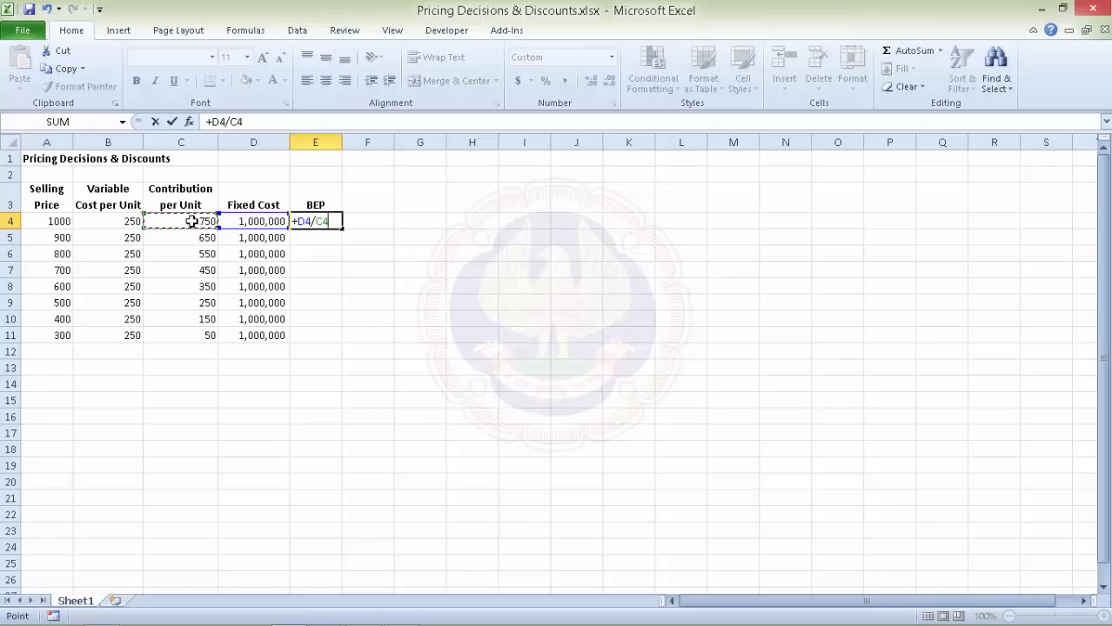
{"action": "key", "text": "Return"}
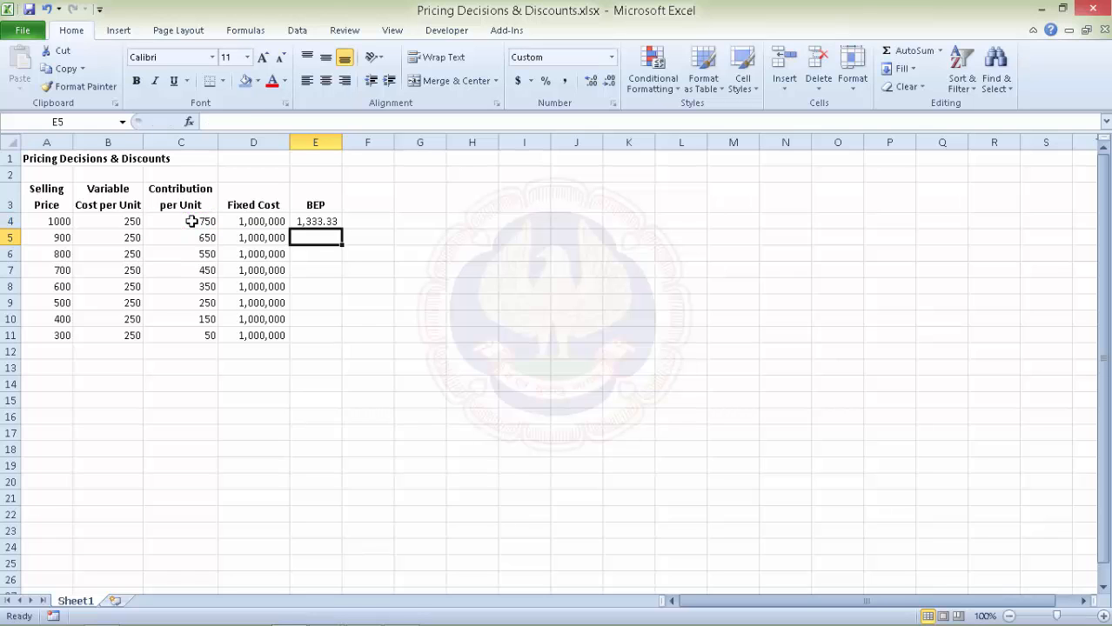
{"action": "left_click", "coordinate": [317, 223]}
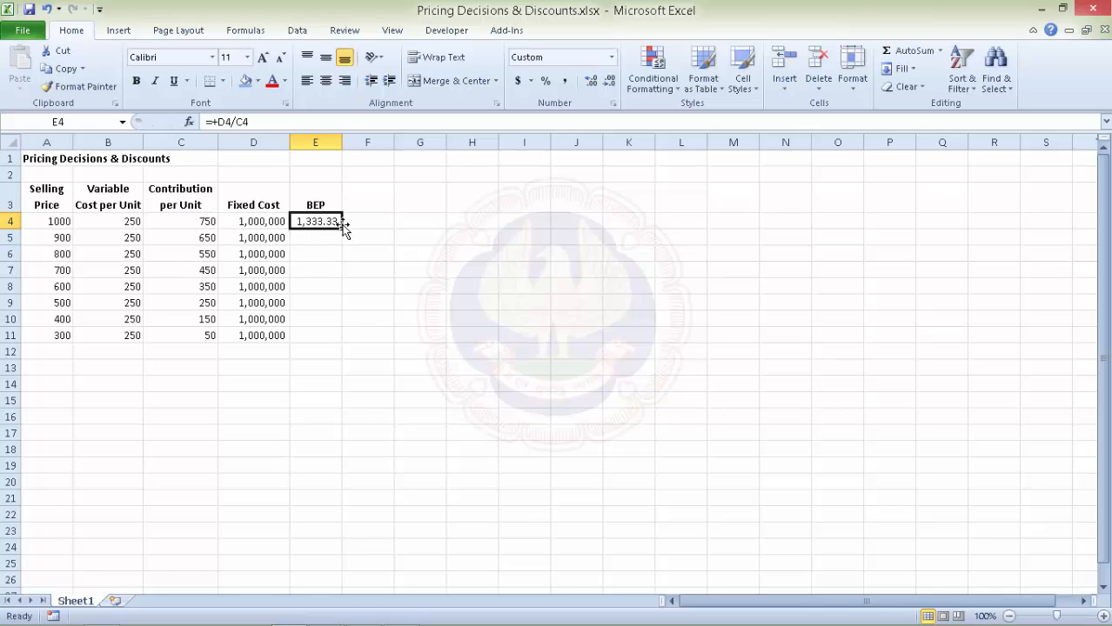
{"action": "left_click_drag", "start_coordinate": [344, 225], "coordinate": [304, 339]}
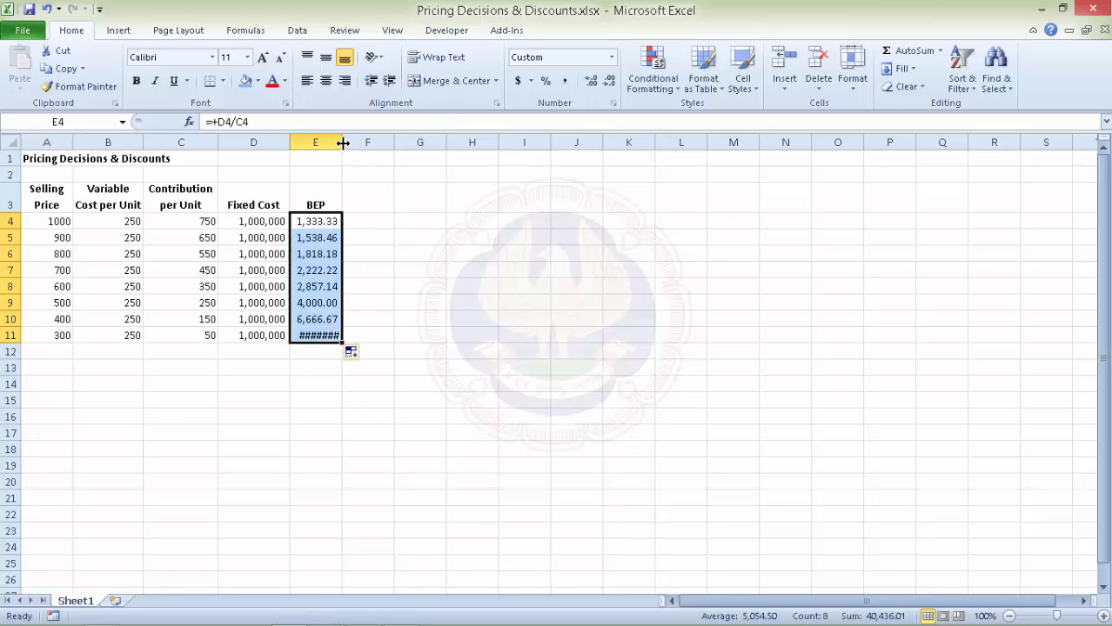
{"action": "left_click_drag", "start_coordinate": [342, 141], "coordinate": [376, 139]}
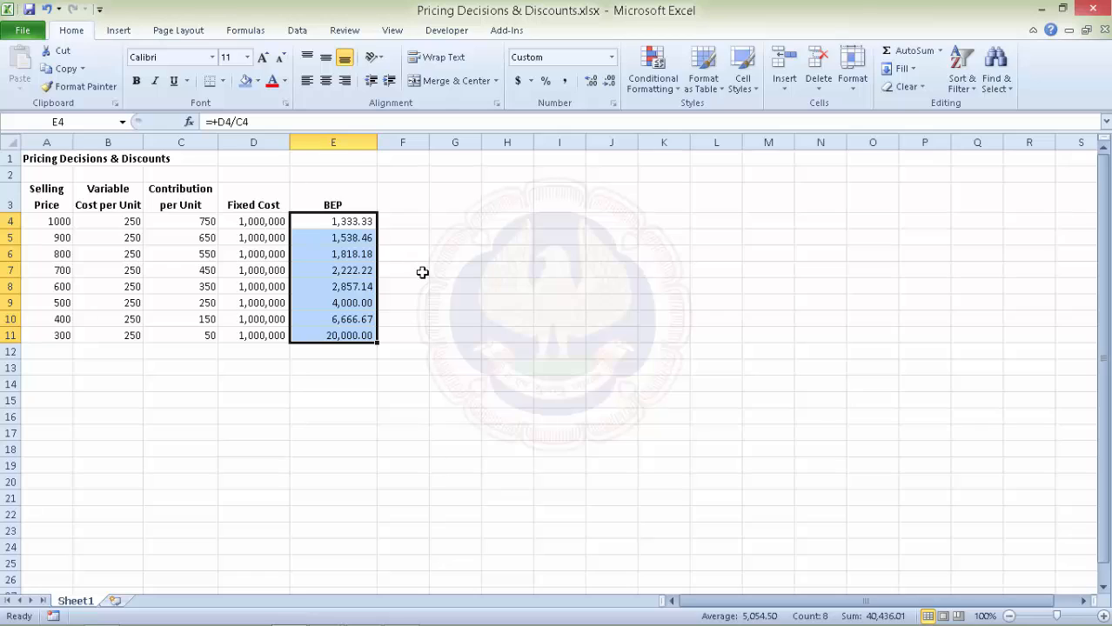
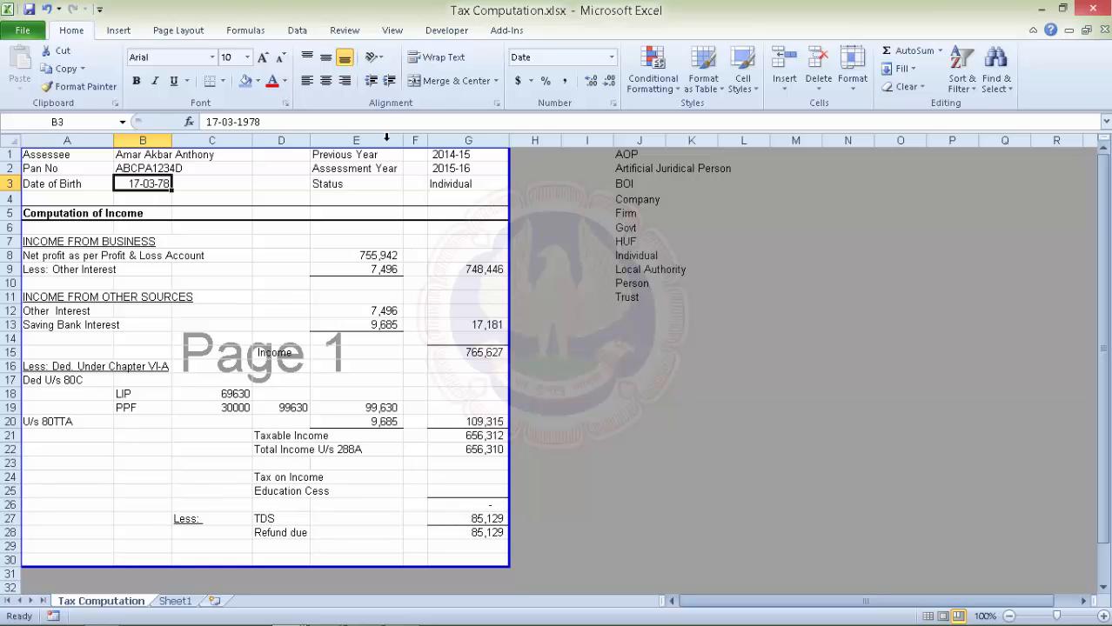
Add a Date validation rule to B3 allowing only 01-01-1900 through 31-3-2015.
{"action": "left_click", "coordinate": [299, 32]}
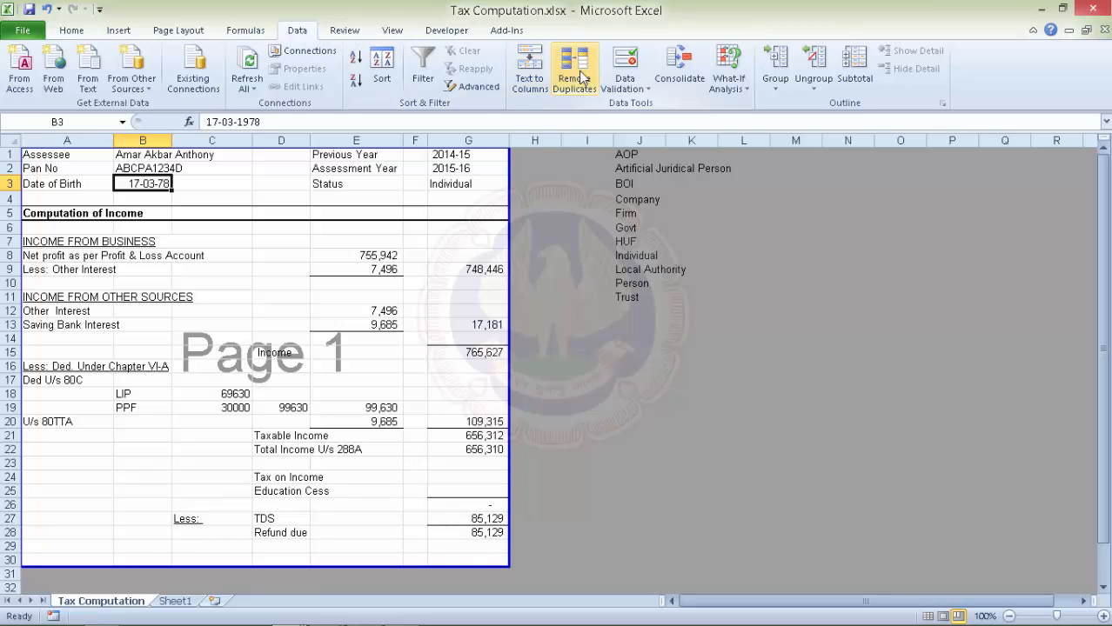
{"action": "left_click", "coordinate": [636, 89]}
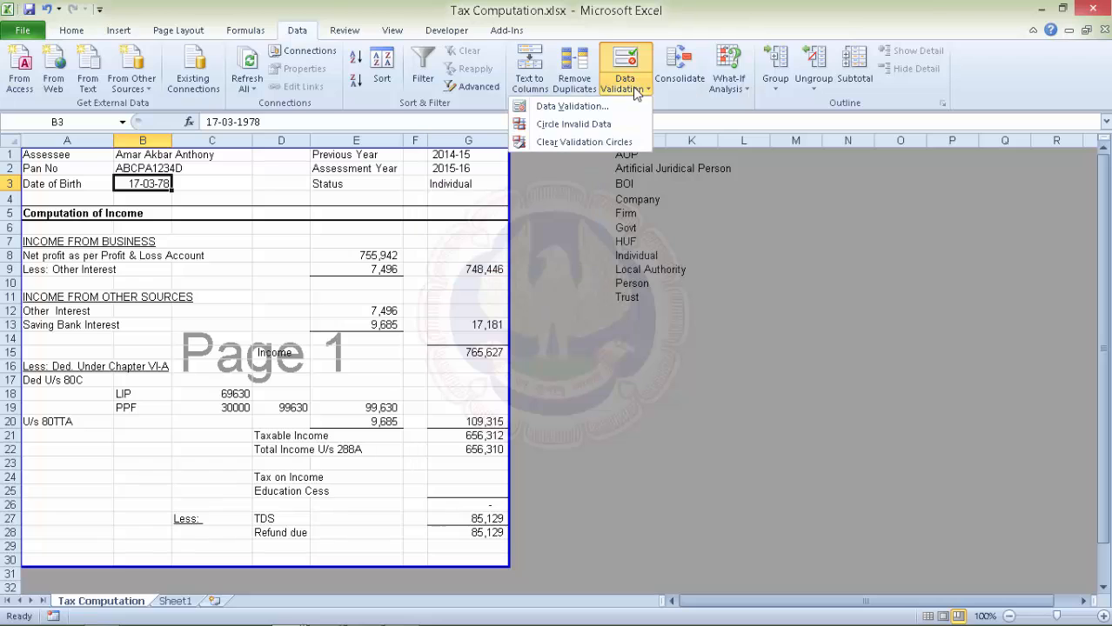
{"action": "left_click", "coordinate": [578, 106]}
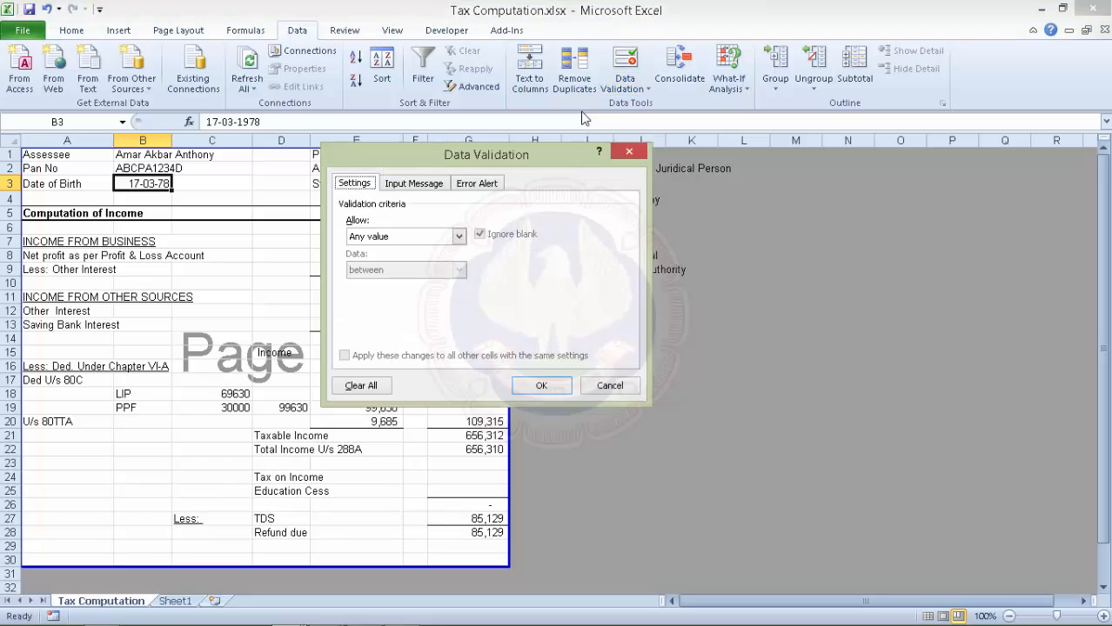
{"action": "left_click", "coordinate": [460, 236]}
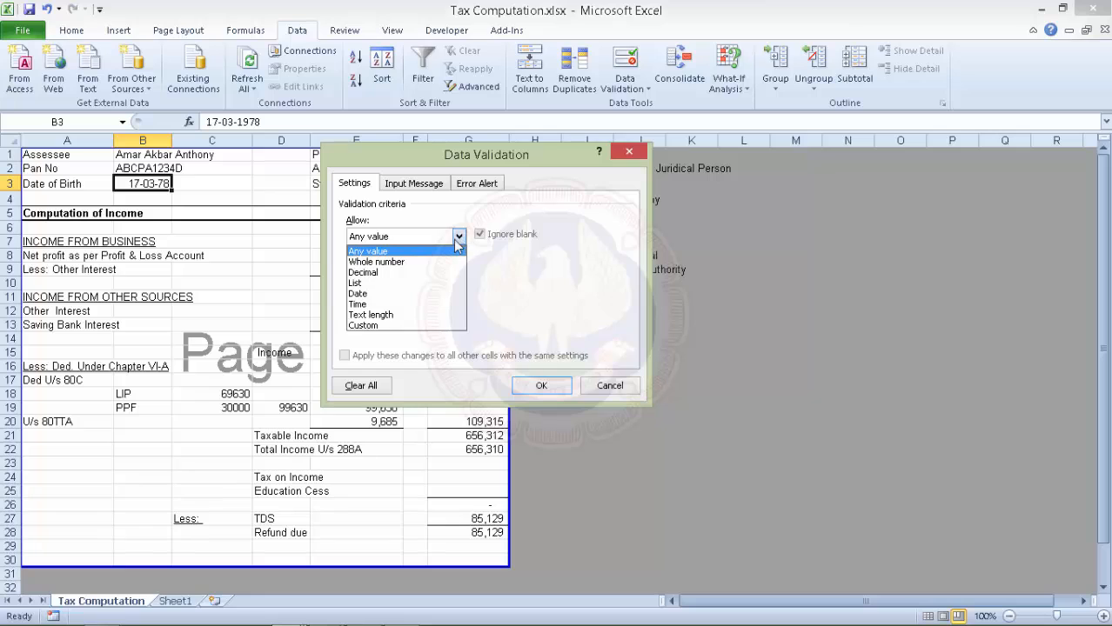
{"action": "left_click", "coordinate": [398, 295]}
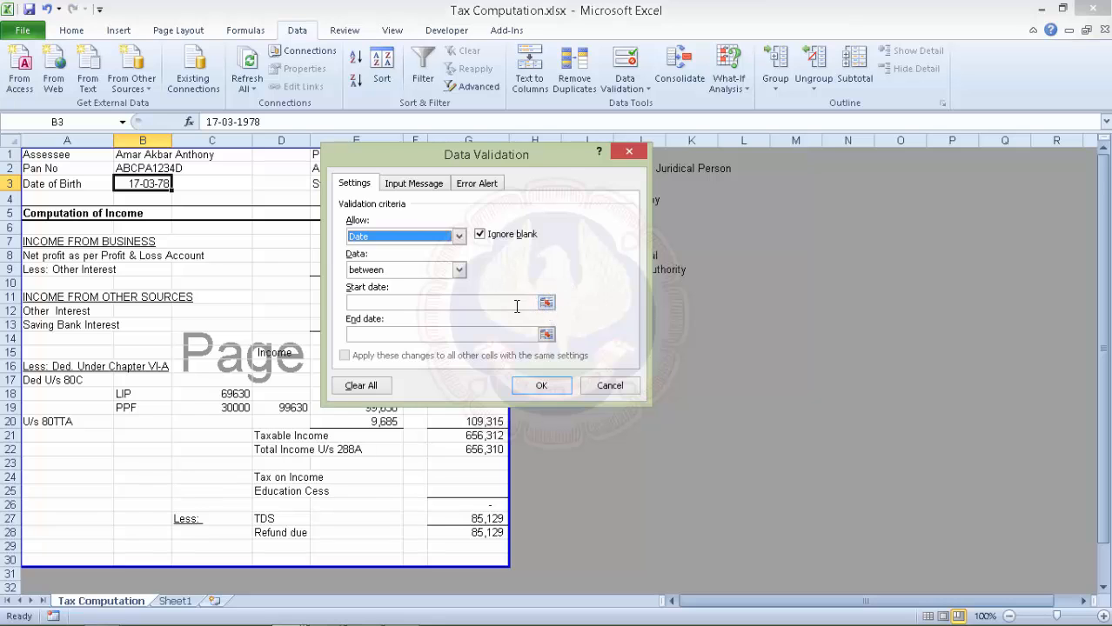
{"action": "left_click", "coordinate": [546, 302]}
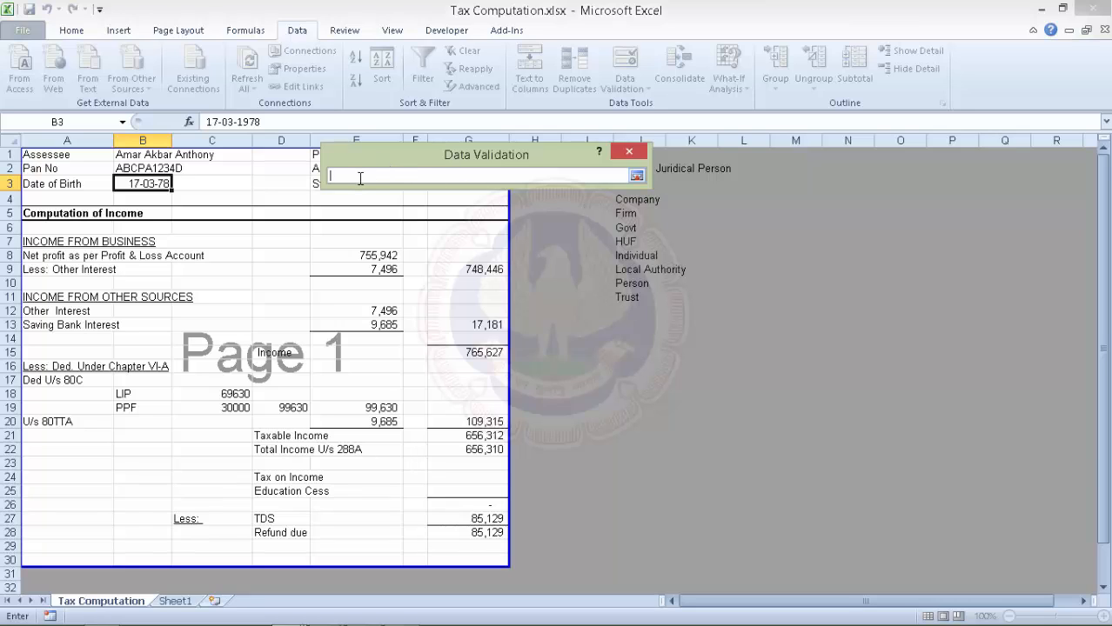
{"action": "type", "text": "01-01-1900"}
{"action": "left_click", "coordinate": [637, 177]}
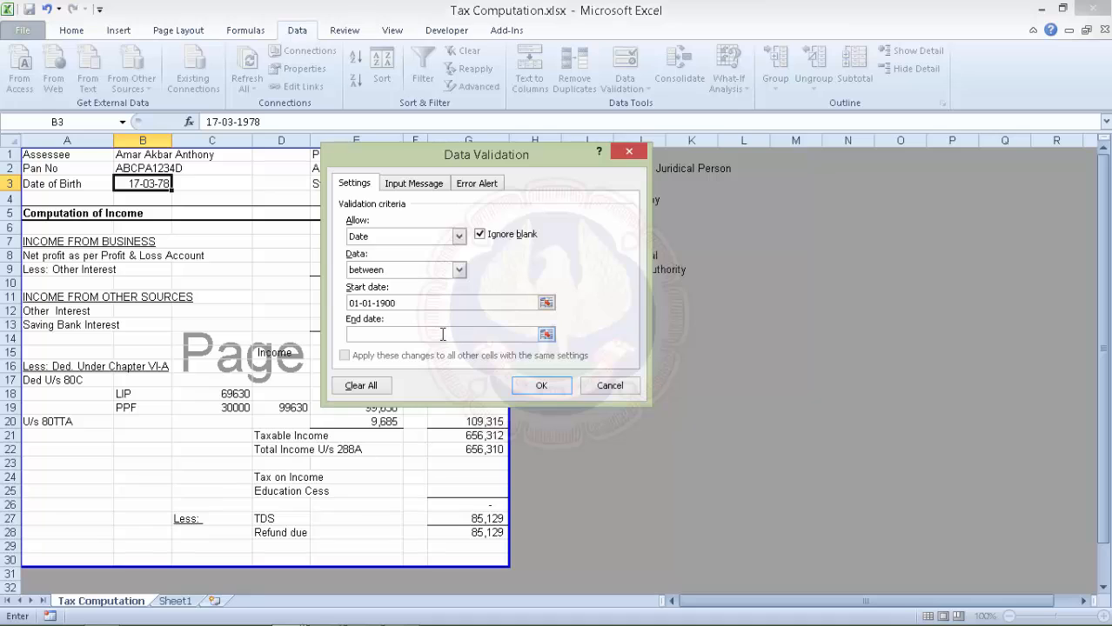
{"action": "left_click", "coordinate": [442, 334]}
{"action": "type", "text": "31-3-2015"}
{"action": "left_click", "coordinate": [537, 387]}
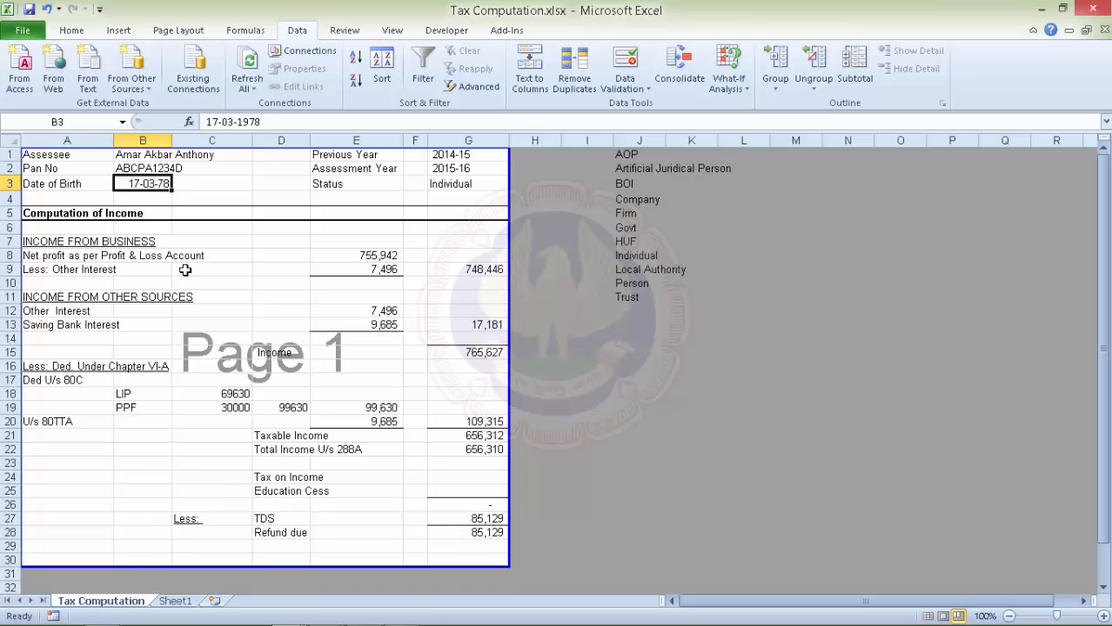
{"action": "type", "text": "57567589"}
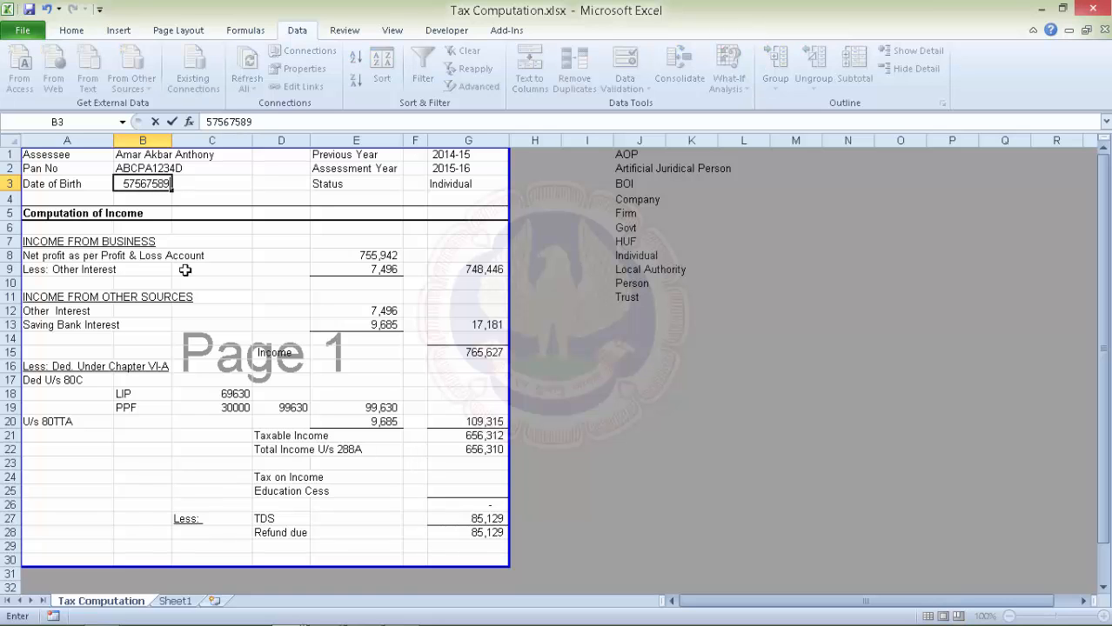
{"action": "key", "text": "Return"}
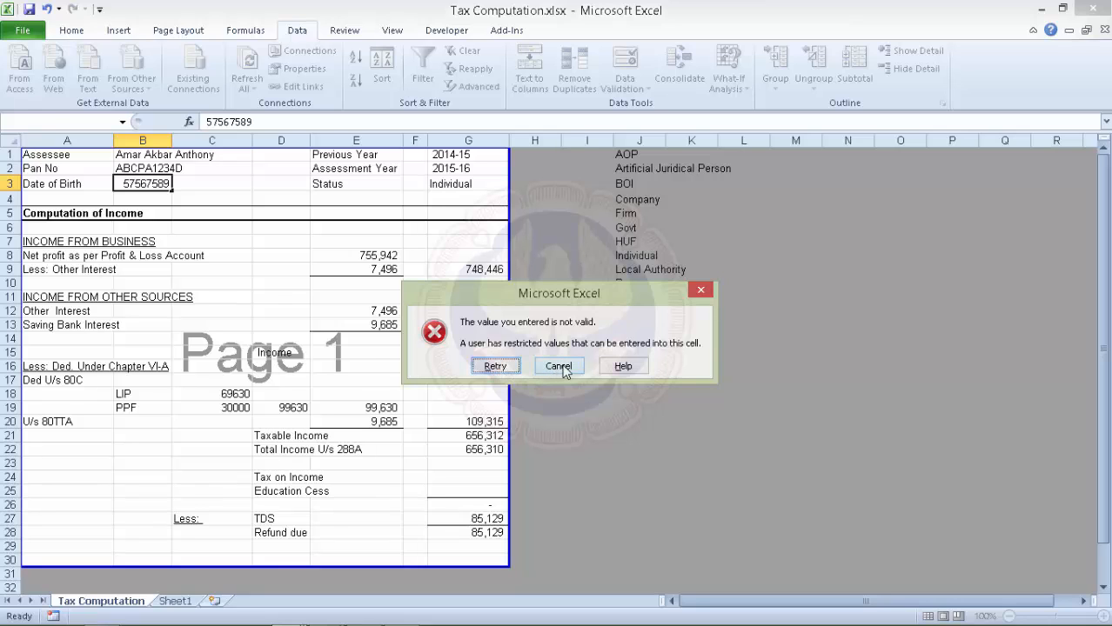
{"action": "left_click", "coordinate": [560, 366]}
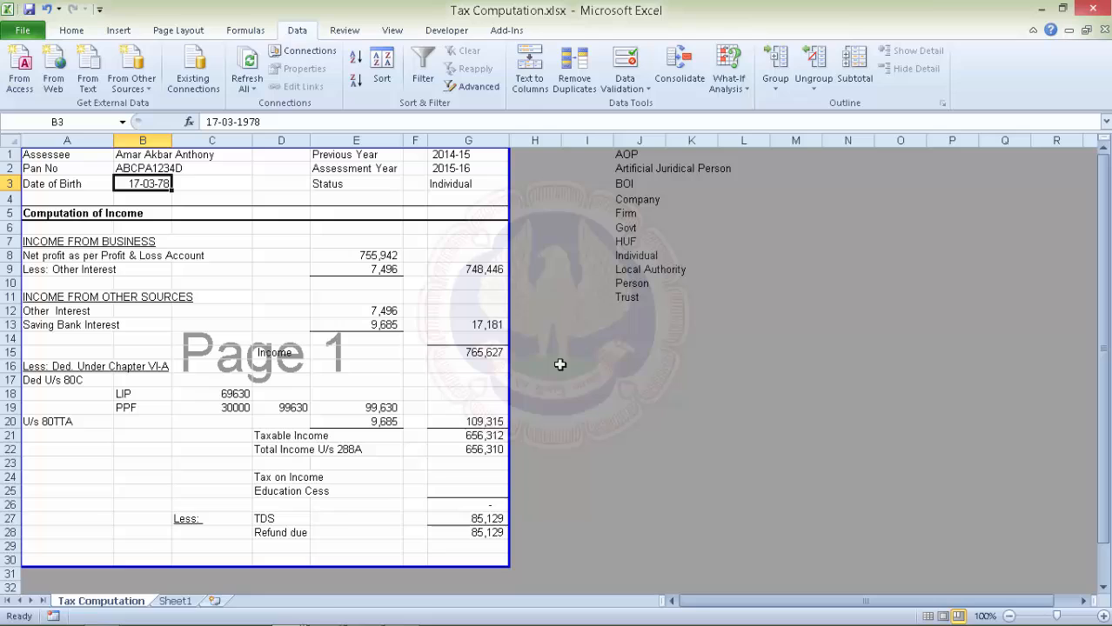
{"action": "left_click", "coordinate": [468, 185]}
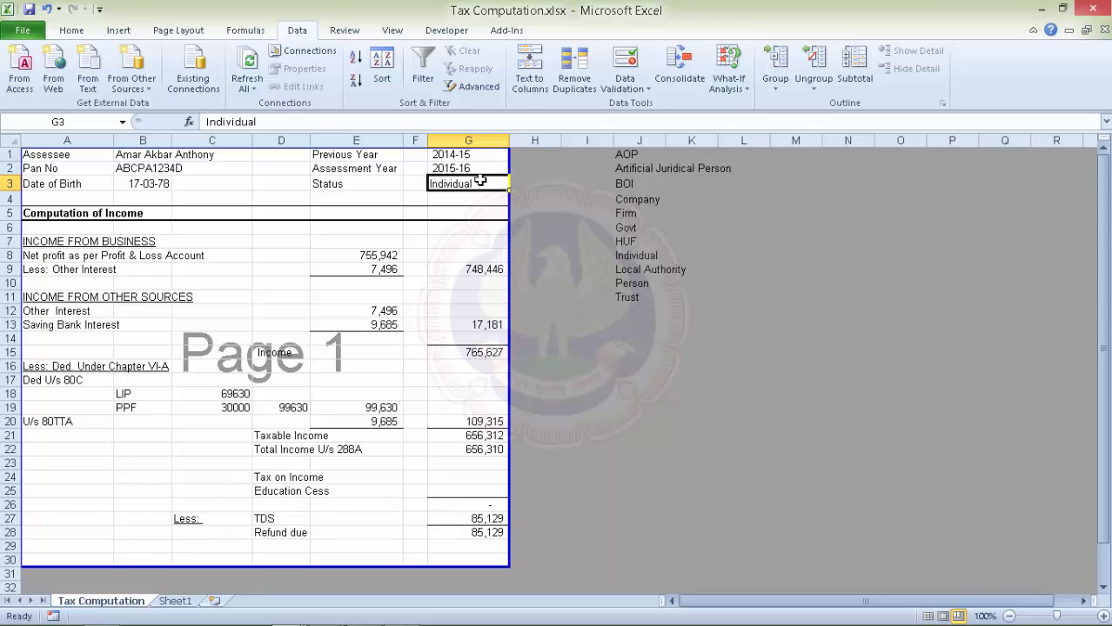
Give G3 a List validation sourced from the statuses in =$J$1:$J$11.
{"action": "left_click", "coordinate": [644, 89]}
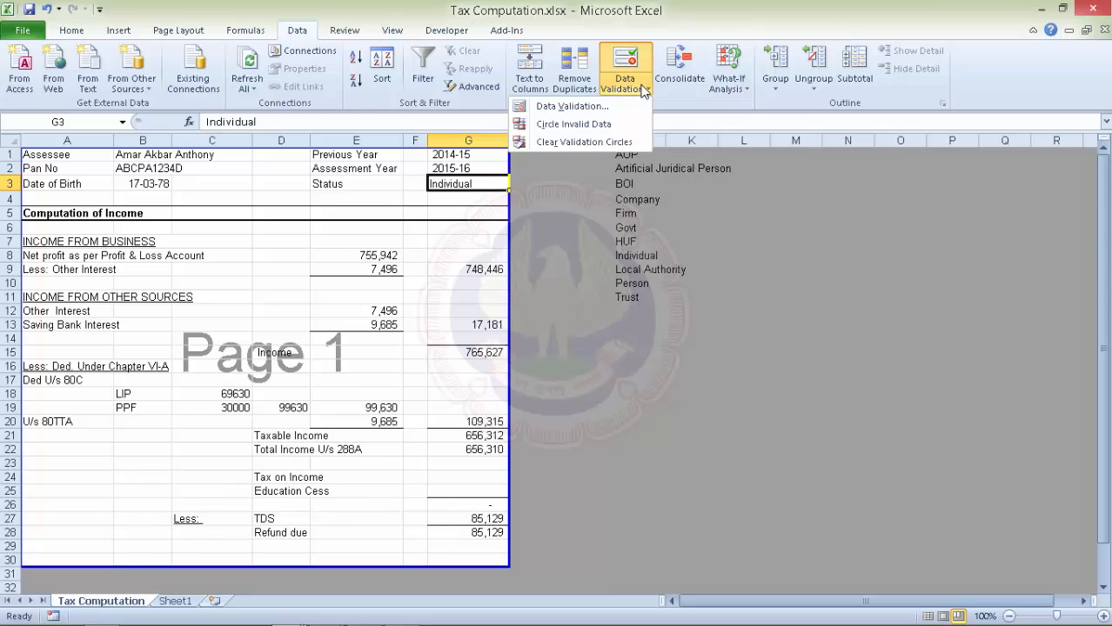
{"action": "left_click", "coordinate": [578, 108]}
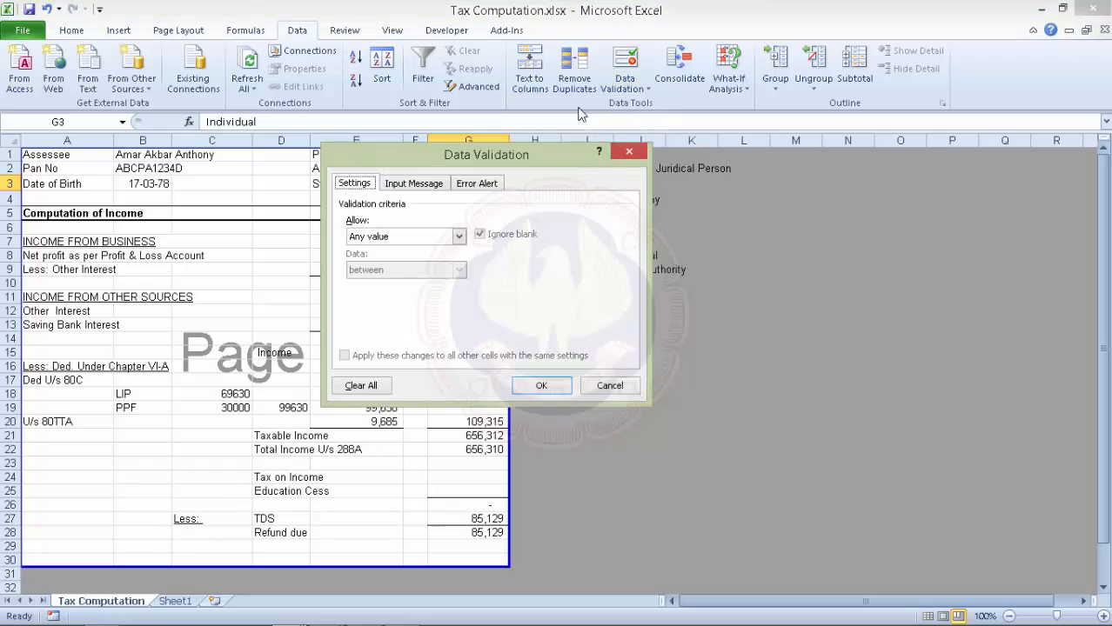
{"action": "left_click", "coordinate": [459, 236]}
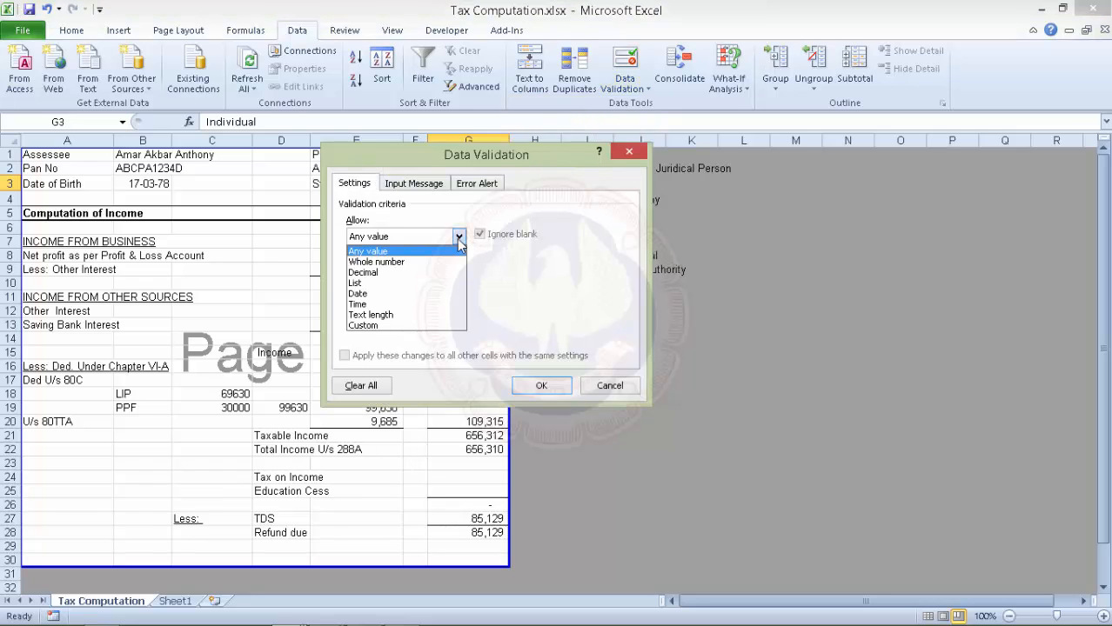
{"action": "left_click", "coordinate": [412, 283]}
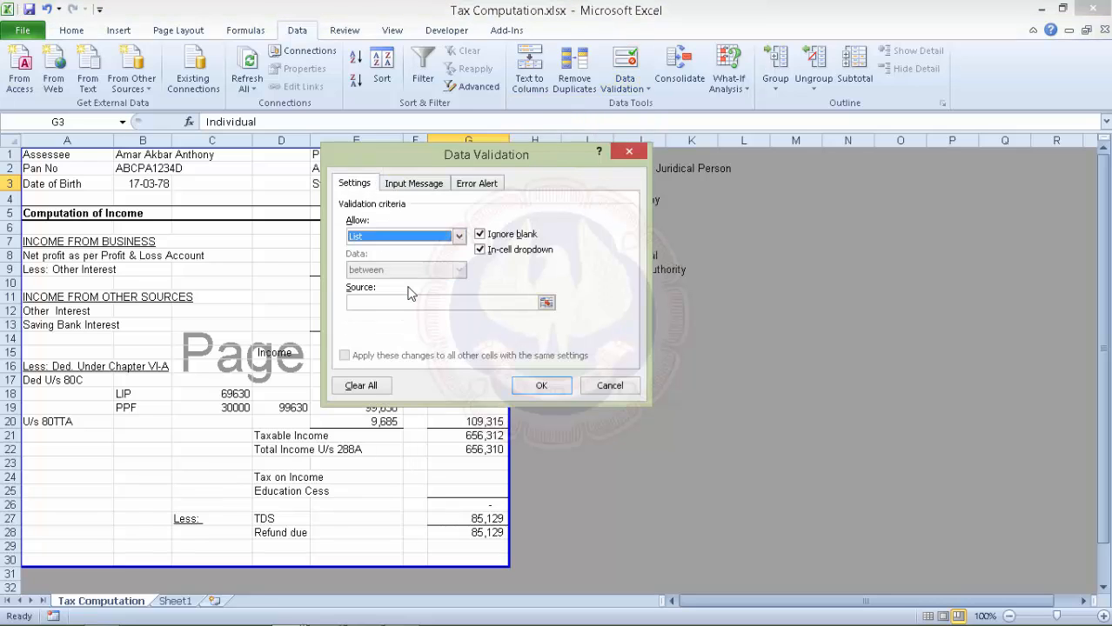
{"action": "left_click", "coordinate": [382, 304]}
{"action": "left_click_drag", "start_coordinate": [441, 156], "coordinate": [205, 131]}
{"action": "left_click_drag", "start_coordinate": [625, 156], "coordinate": [642, 300]}
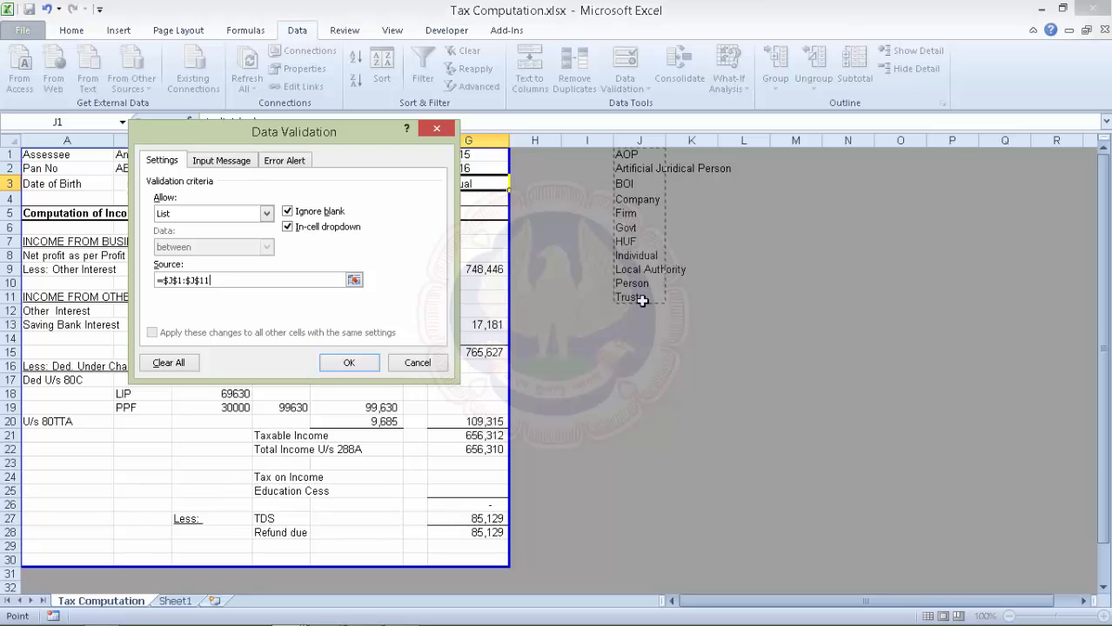
{"action": "key", "text": "Return"}
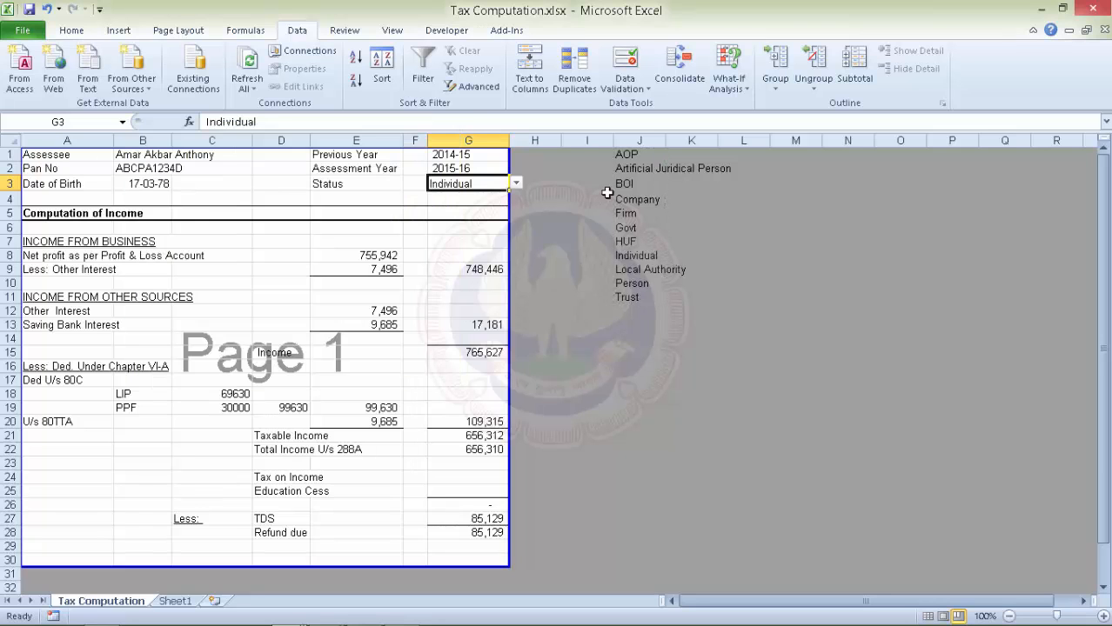
Choose HUF from G3's status dropdown.
{"action": "left_click", "coordinate": [516, 185]}
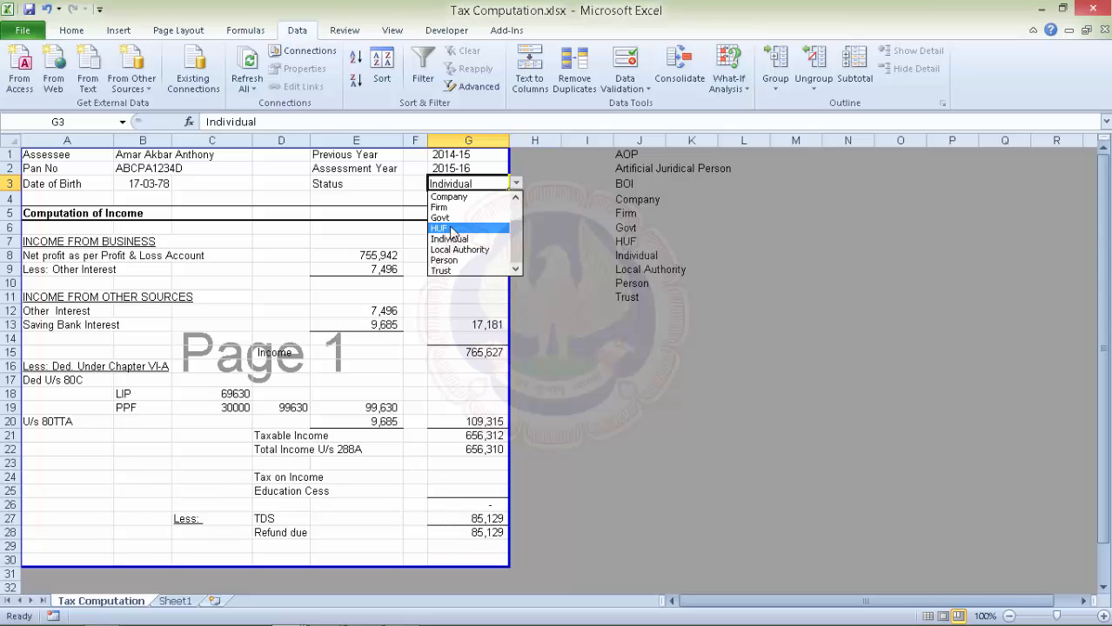
{"action": "left_click", "coordinate": [451, 229]}
{"action": "left_click", "coordinate": [555, 200]}
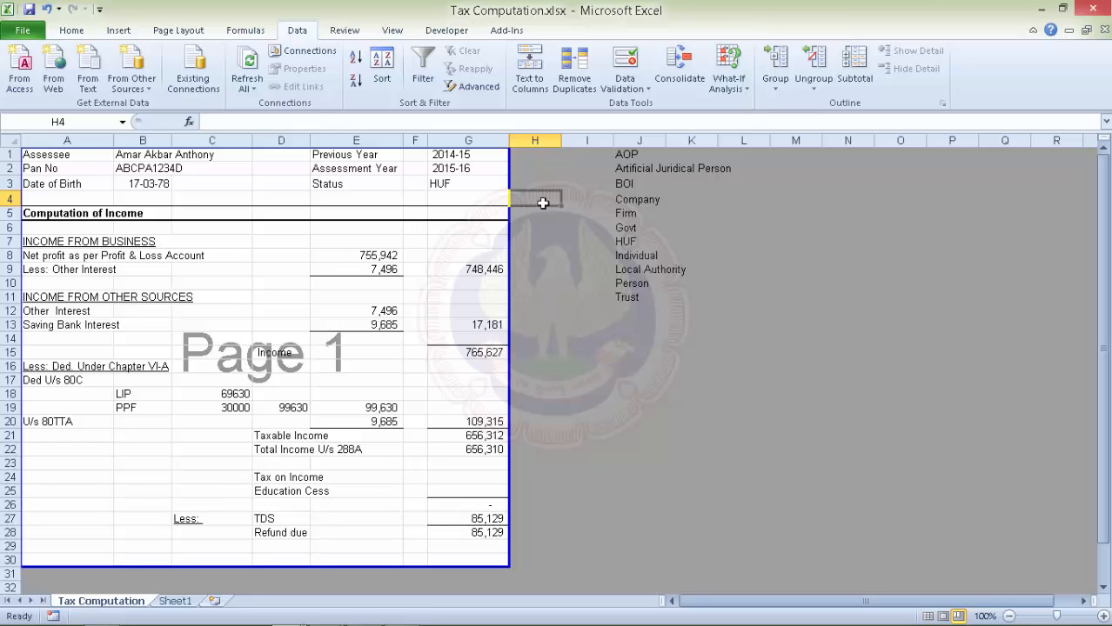
Apply All Borders to the 656,310 Total Income figure in G22.
{"action": "scroll", "coordinate": [348, 405], "scroll_direction": "down", "scroll_amount": 2}
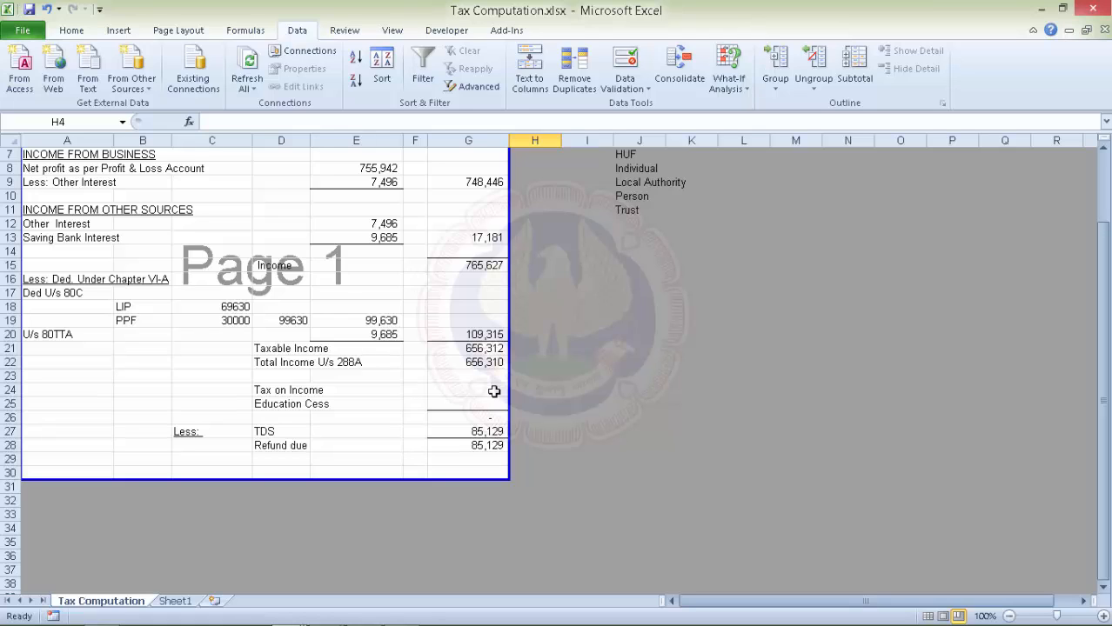
{"action": "left_click", "coordinate": [454, 362]}
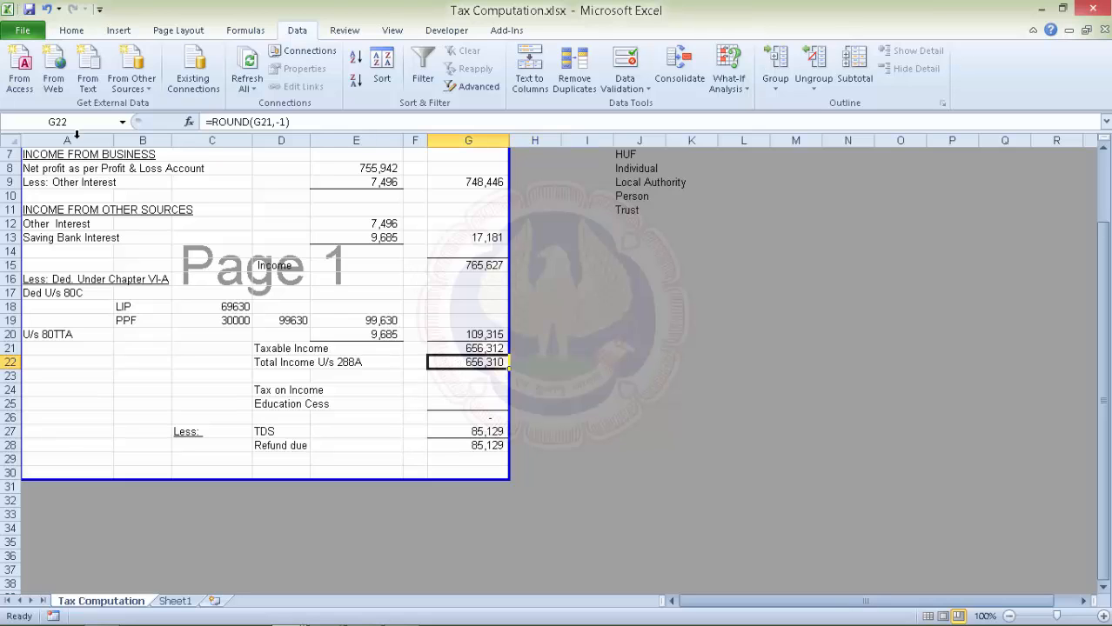
{"action": "left_click", "coordinate": [73, 31]}
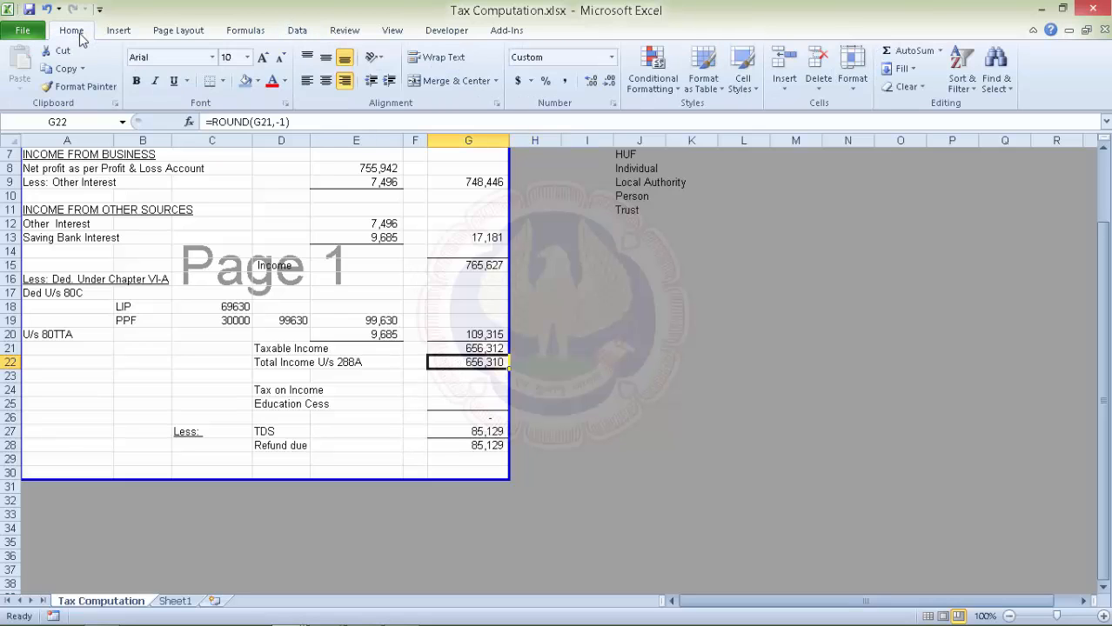
{"action": "left_click", "coordinate": [223, 81]}
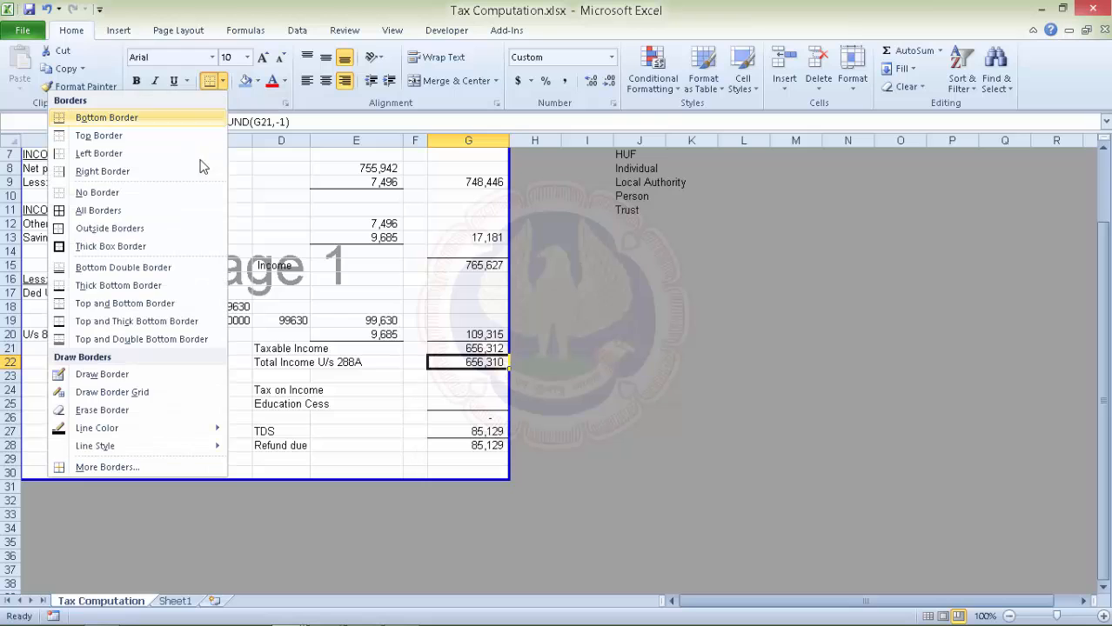
{"action": "left_click", "coordinate": [70, 211]}
{"action": "left_click", "coordinate": [484, 393]}
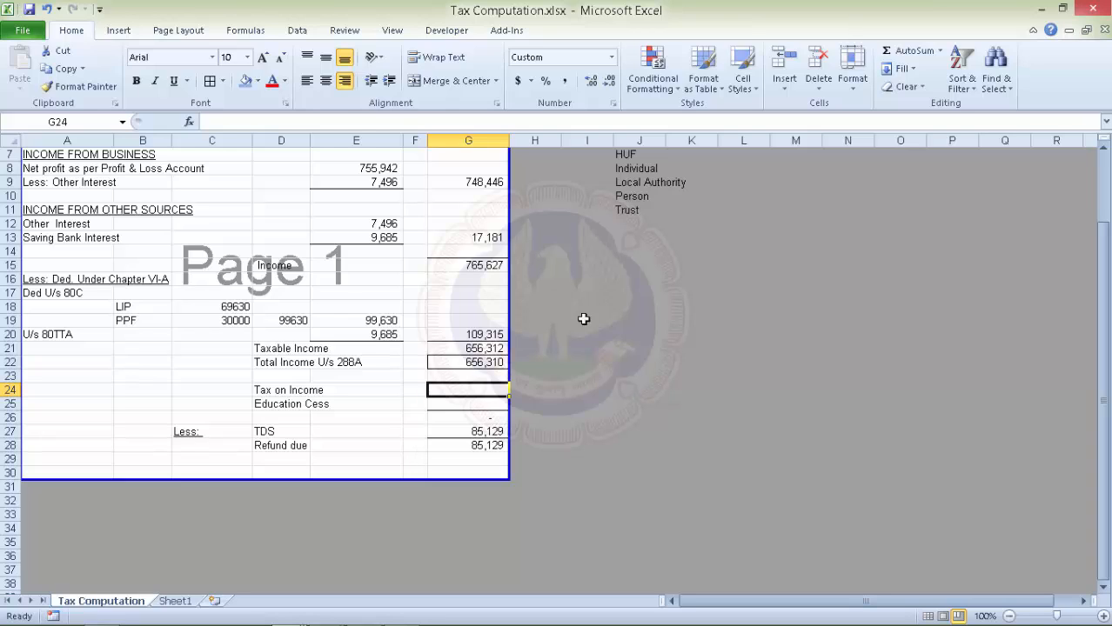
{"action": "left_click", "coordinate": [587, 323]}
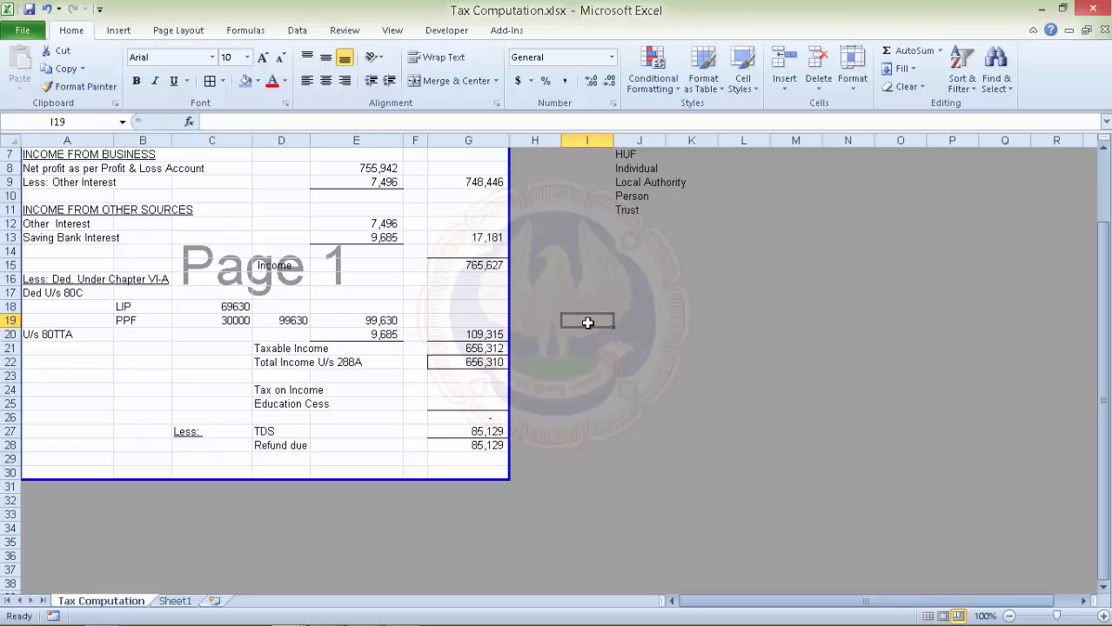
Add 'income' and 'tax' headings side by side for the helper table.
{"action": "type", "text": "income"}
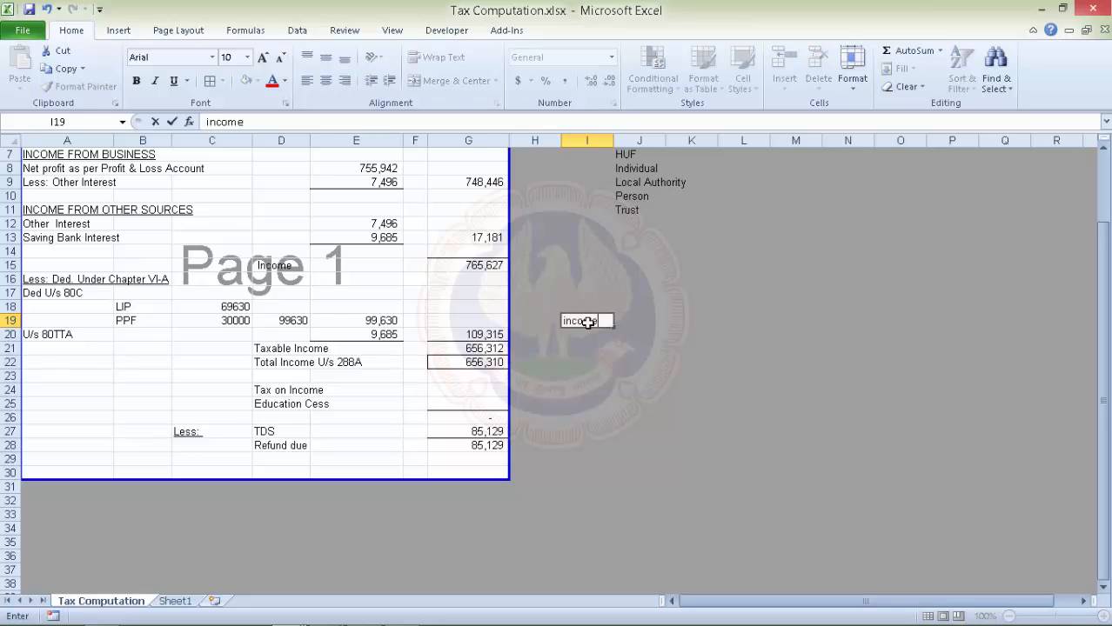
{"action": "key", "text": "Tab"}
{"action": "type", "text": "tax"}
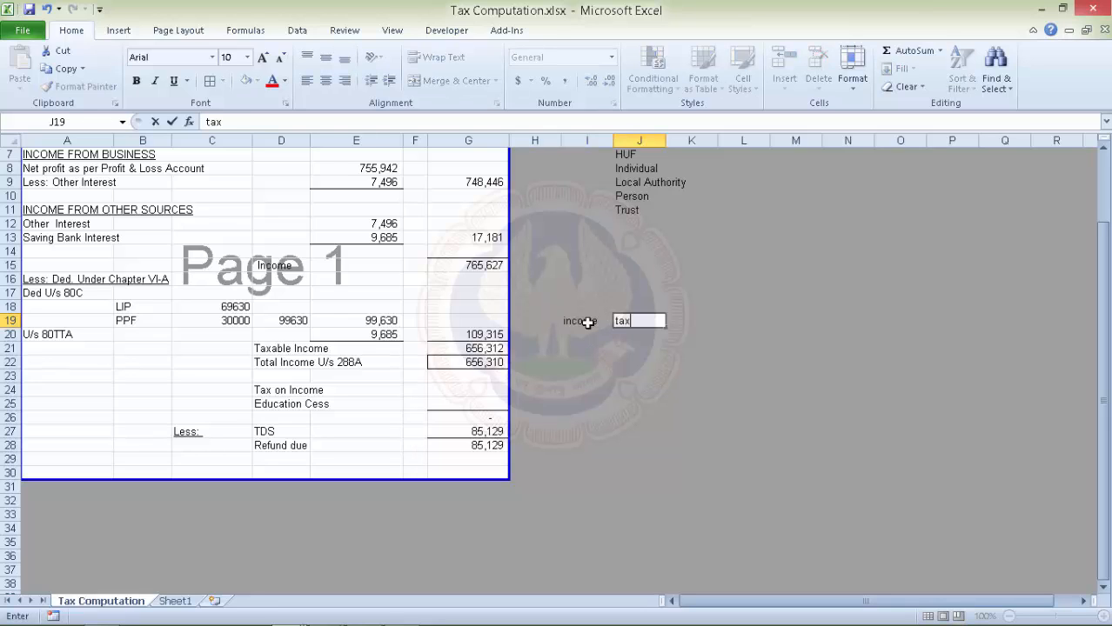
{"action": "key", "text": "Return"}
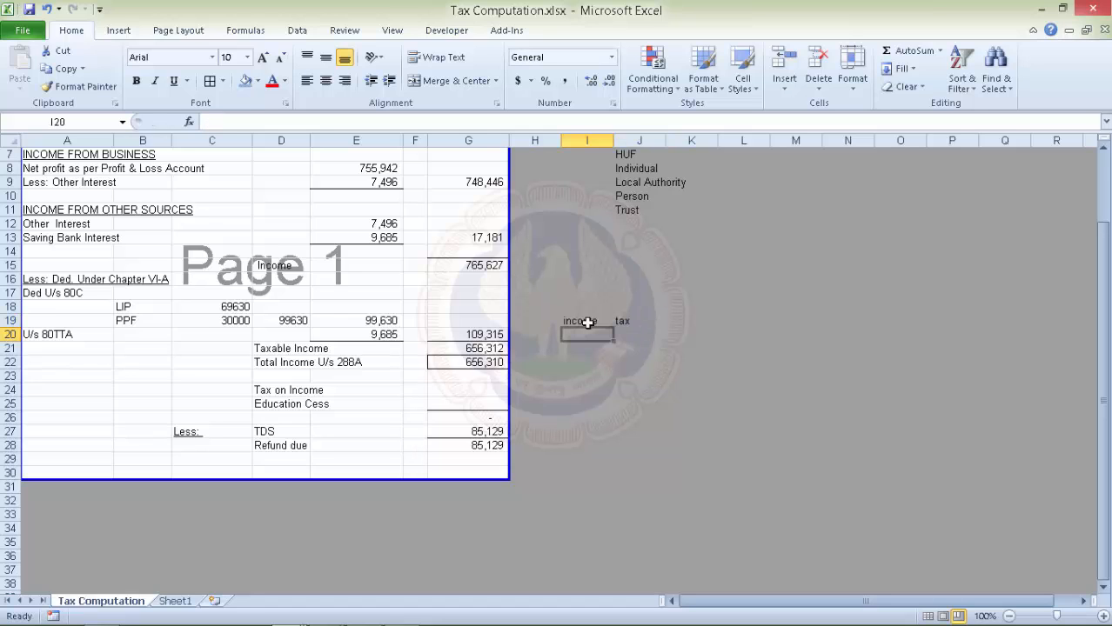
Enter the slab thresholds 0, 250000, 500000 and 1000000 in I20:I23.
{"action": "type", "text": "0"}
{"action": "key", "text": "Return"}
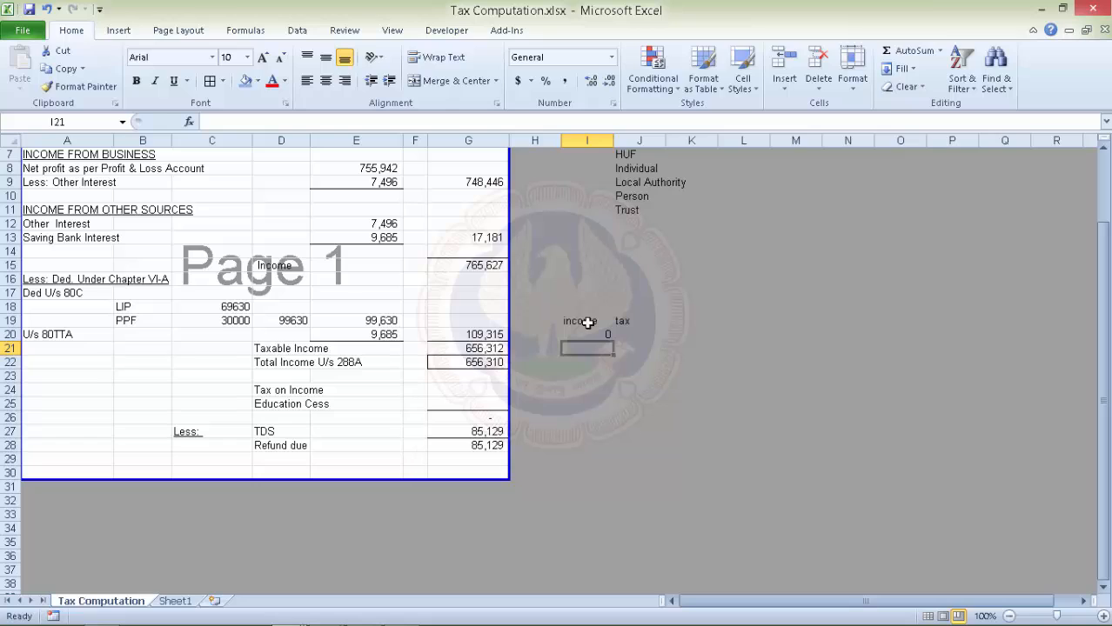
{"action": "type", "text": "250000"}
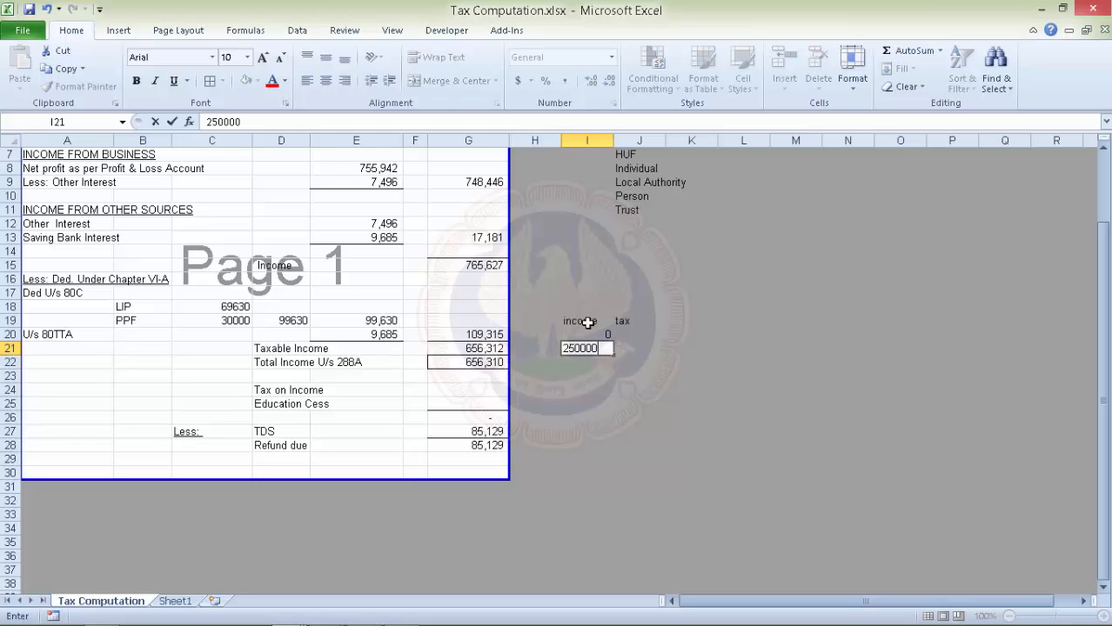
{"action": "key", "text": "Return"}
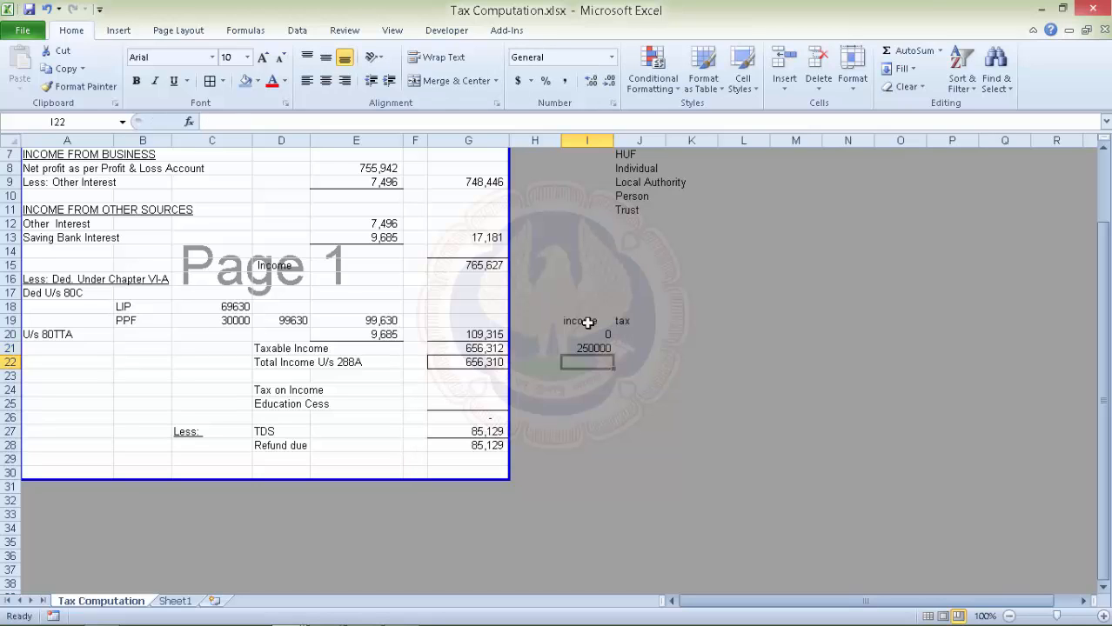
{"action": "type", "text": "50000"}
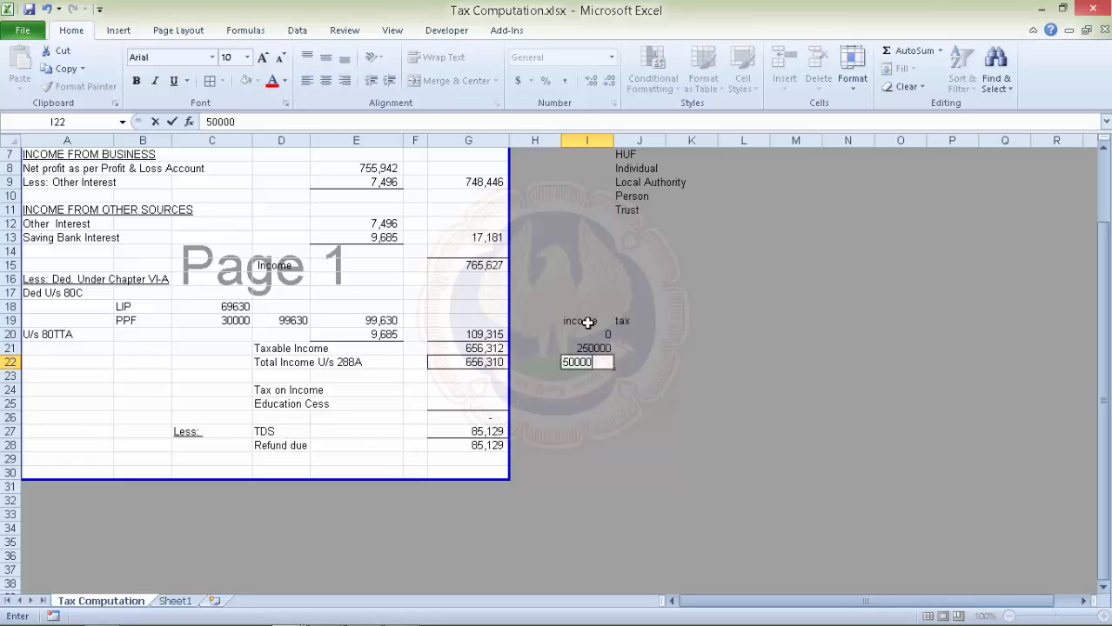
{"action": "type", "text": "0"}
{"action": "key", "text": "Return"}
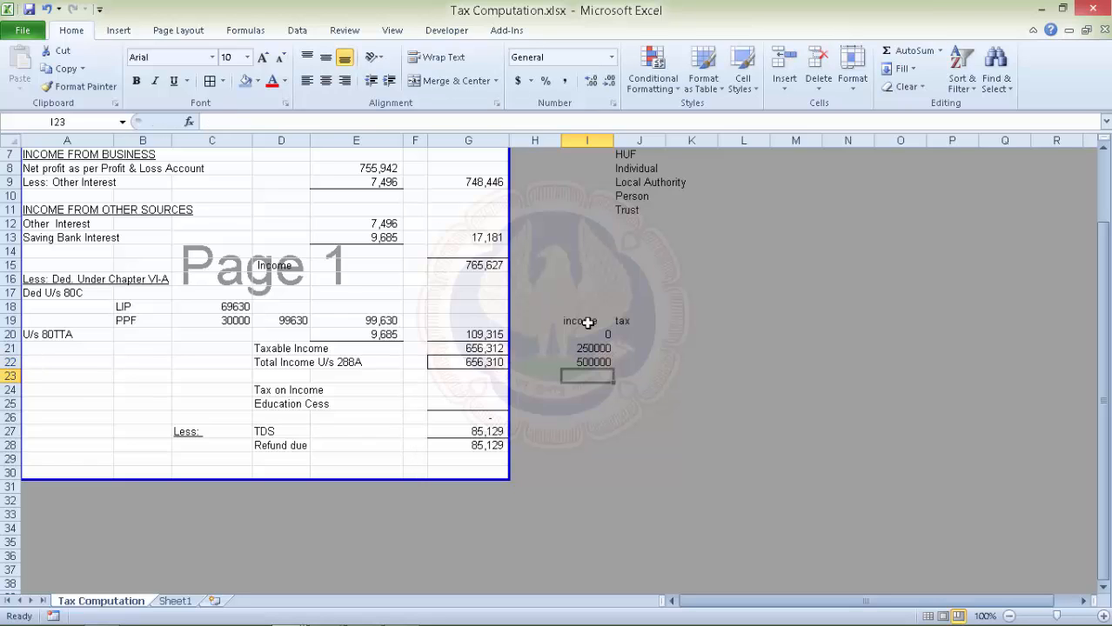
{"action": "type", "text": "10000"}
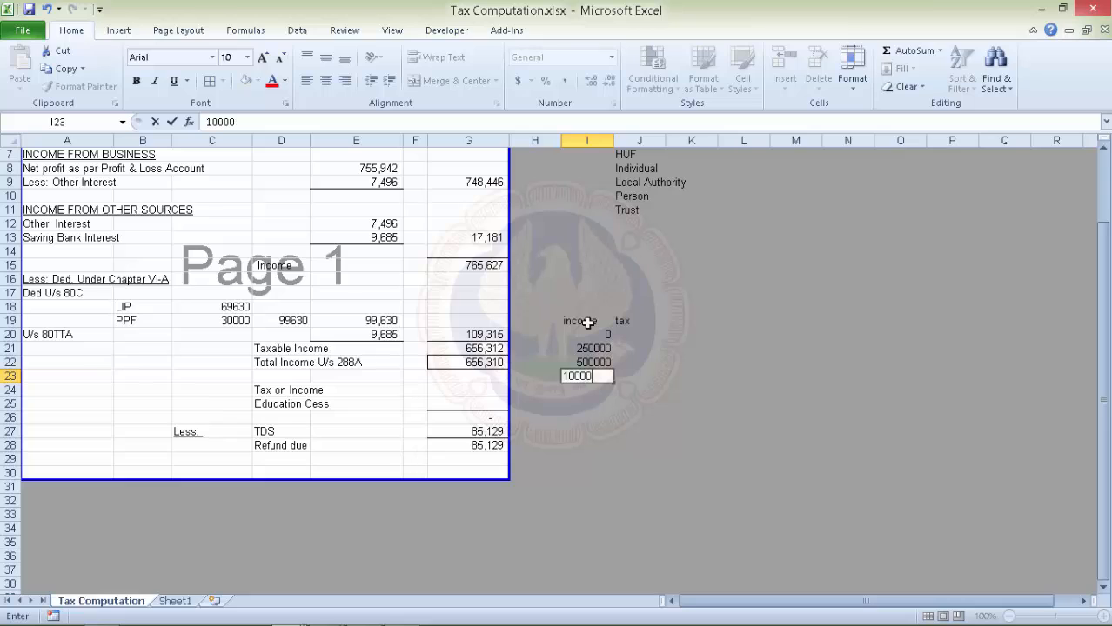
{"action": "type", "text": "00"}
{"action": "key", "text": "Return"}
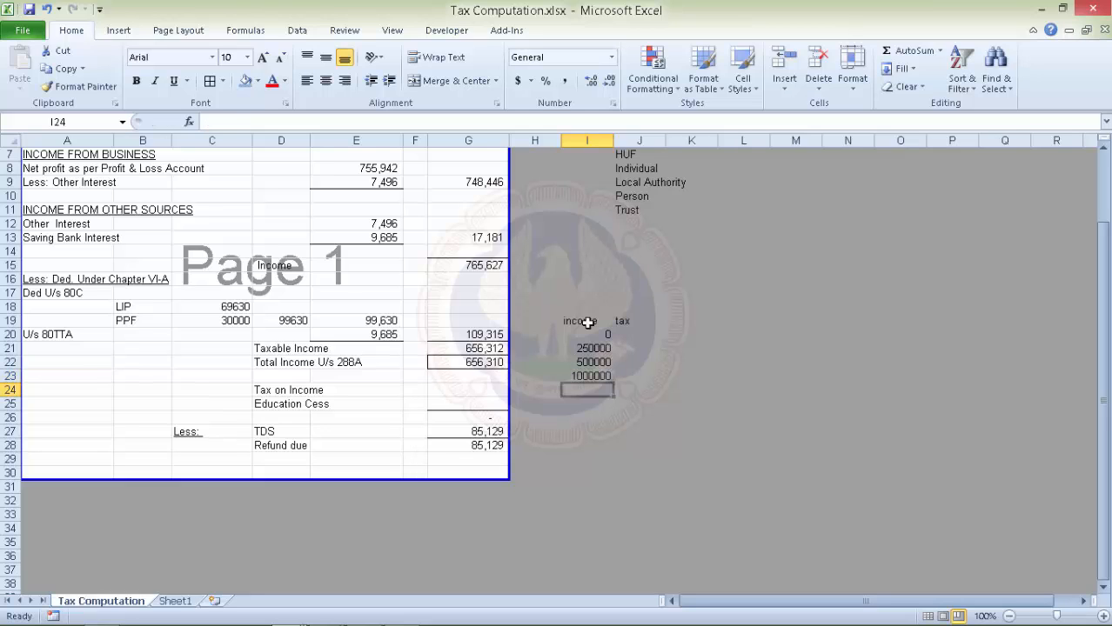
Begin J20's tax formula as +G22.
{"action": "left_click", "coordinate": [637, 333]}
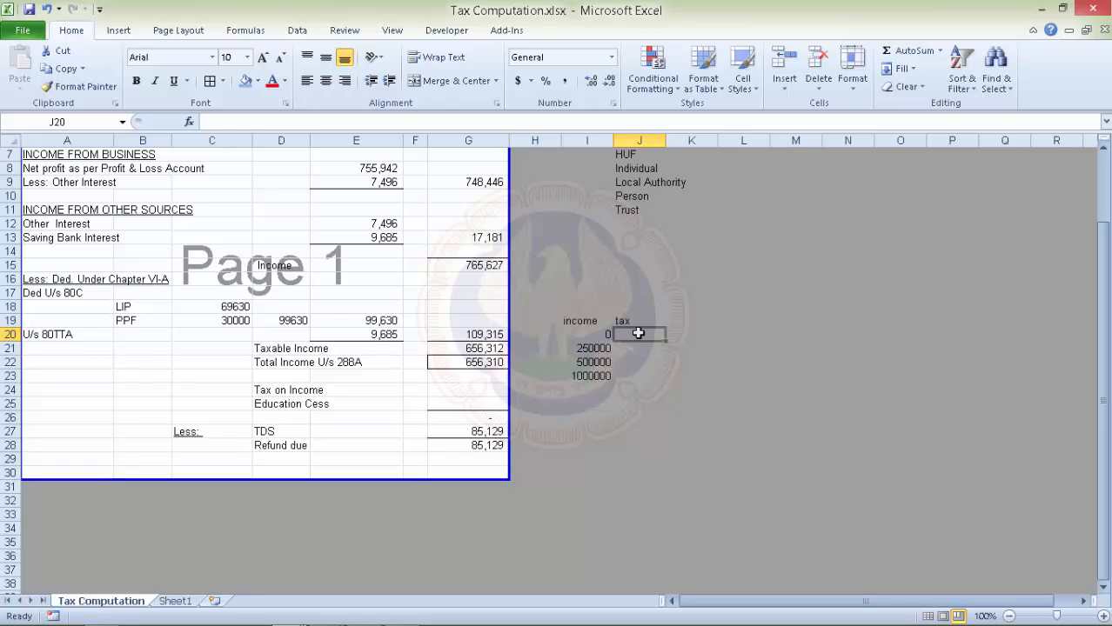
{"action": "type", "text": "+"}
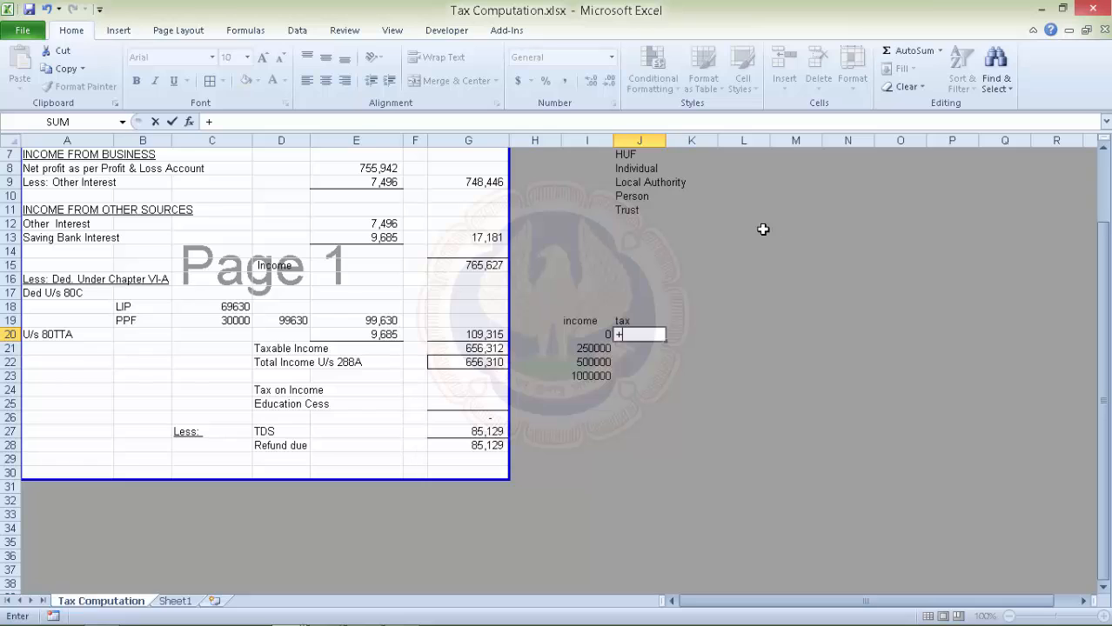
{"action": "left_click", "coordinate": [487, 362]}
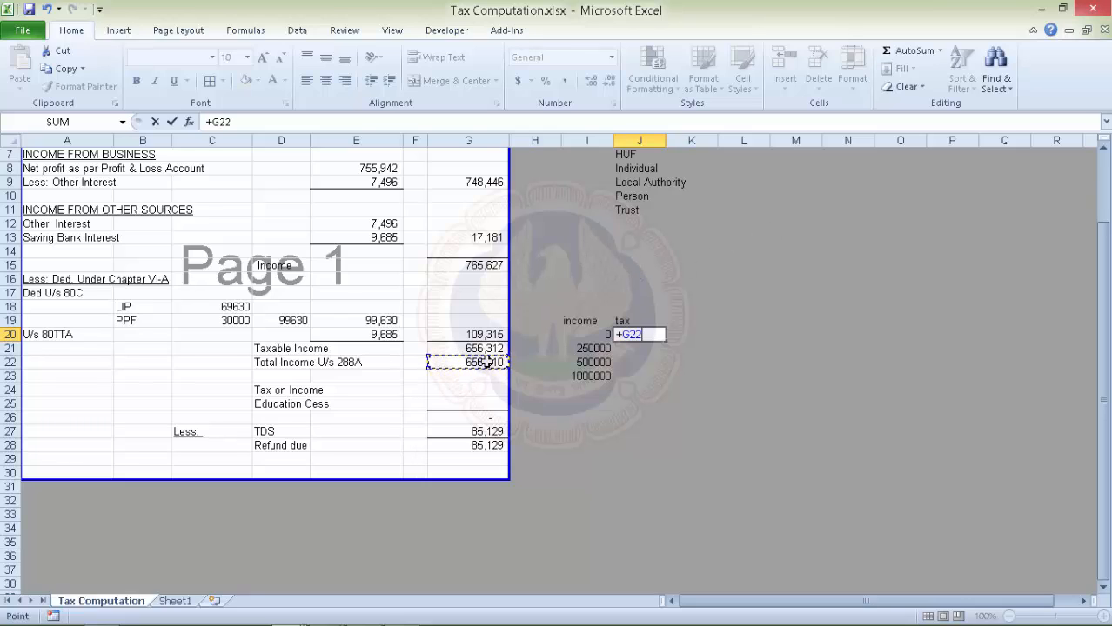
Enter J20 =+G22*0% and J21 =ROUND(($G$22-250000)*10%,0), giving 0 and 40631.
{"action": "type", "text": "*0%"}
{"action": "key", "text": "Return"}
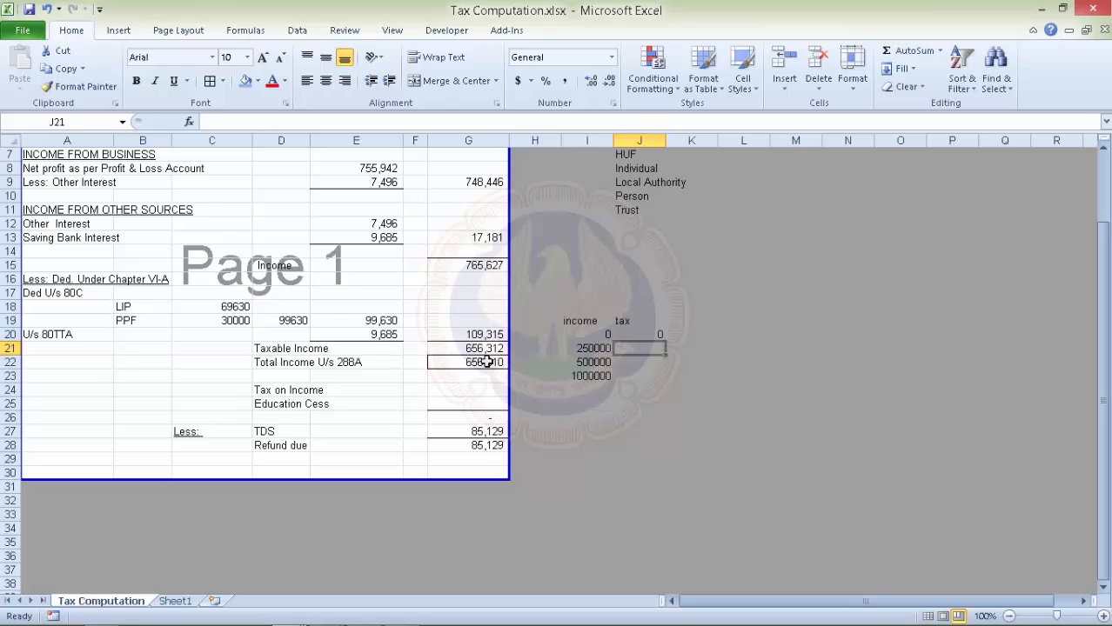
{"action": "type", "text": "="}
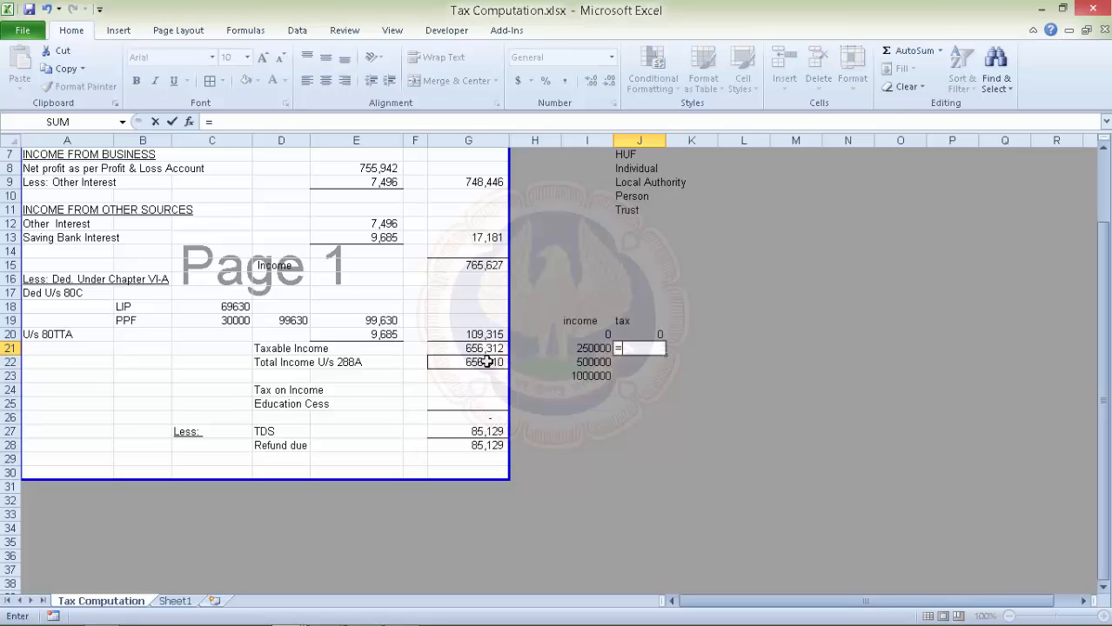
{"action": "type", "text": "("}
{"action": "left_click", "coordinate": [487, 362]}
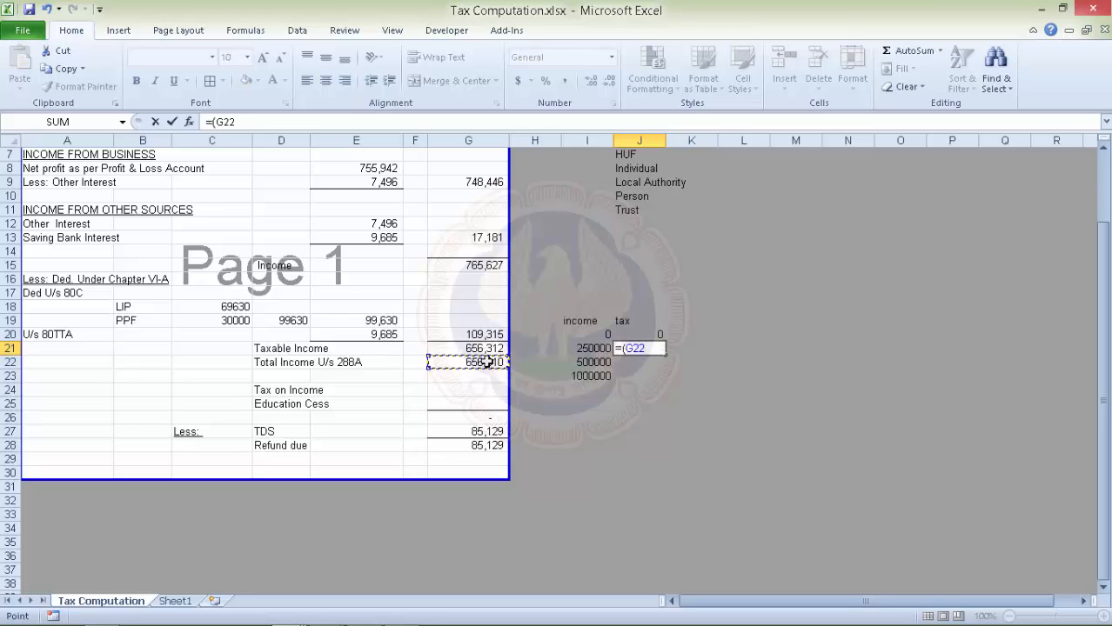
{"action": "key", "text": "F4"}
{"action": "type", "text": "-"}
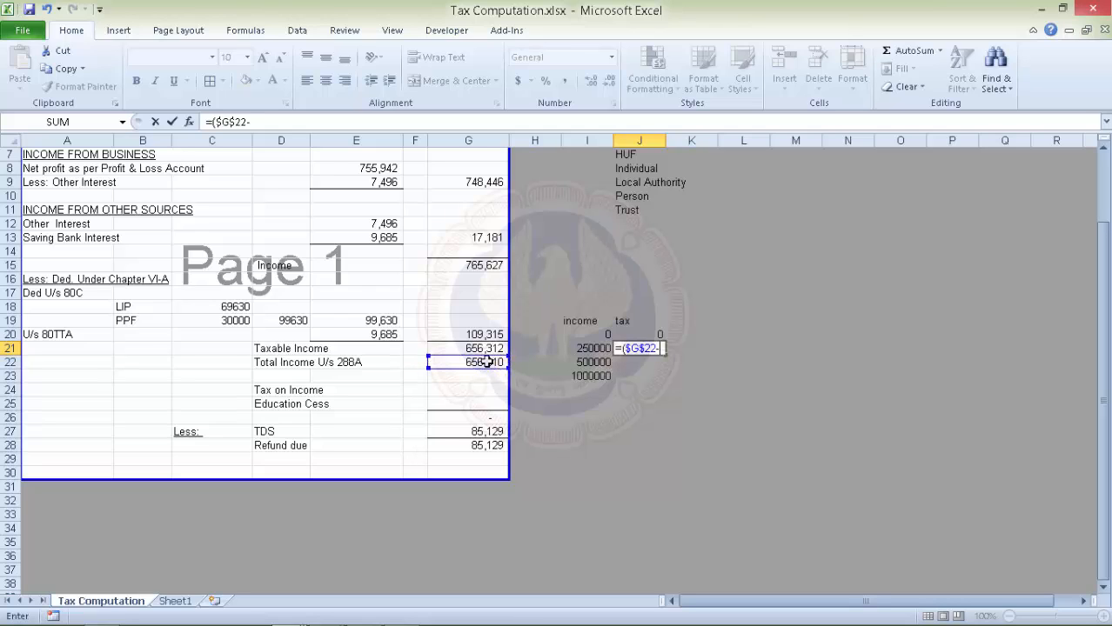
{"action": "type", "text": "2"}
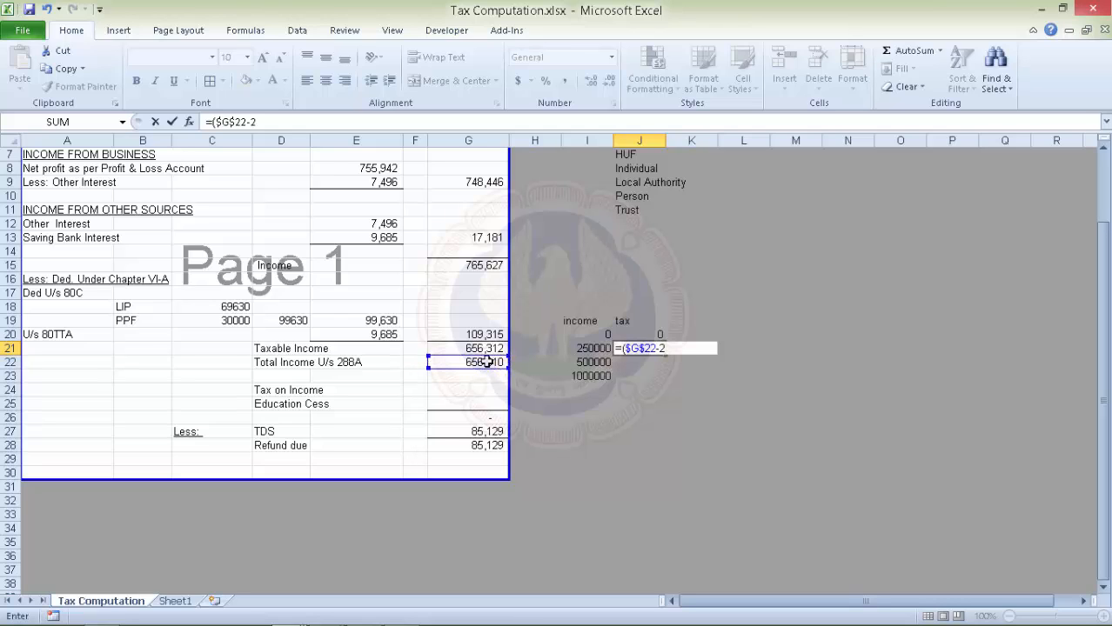
{"action": "type", "text": "50000)*10"}
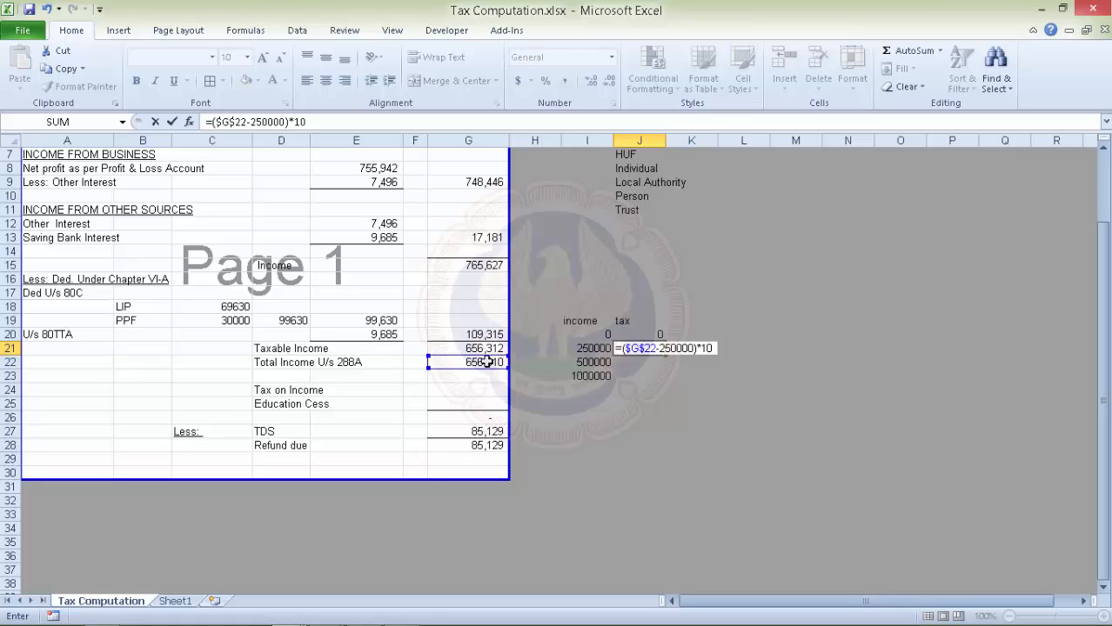
{"action": "type", "text": "%"}
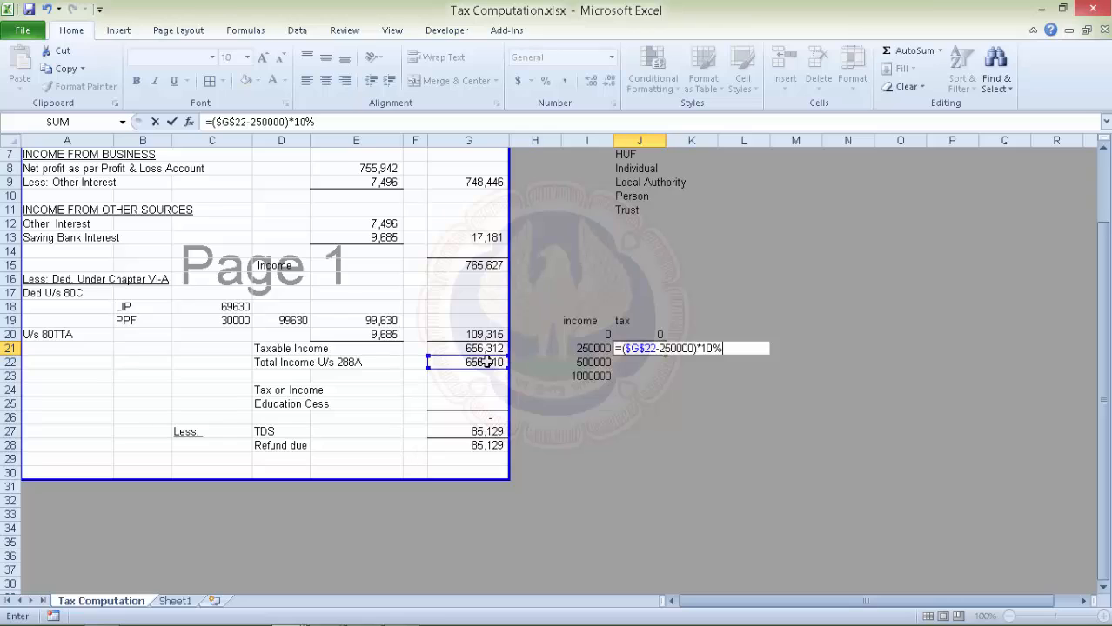
{"action": "left_click", "coordinate": [210, 122]}
{"action": "type", "text": "ro"}
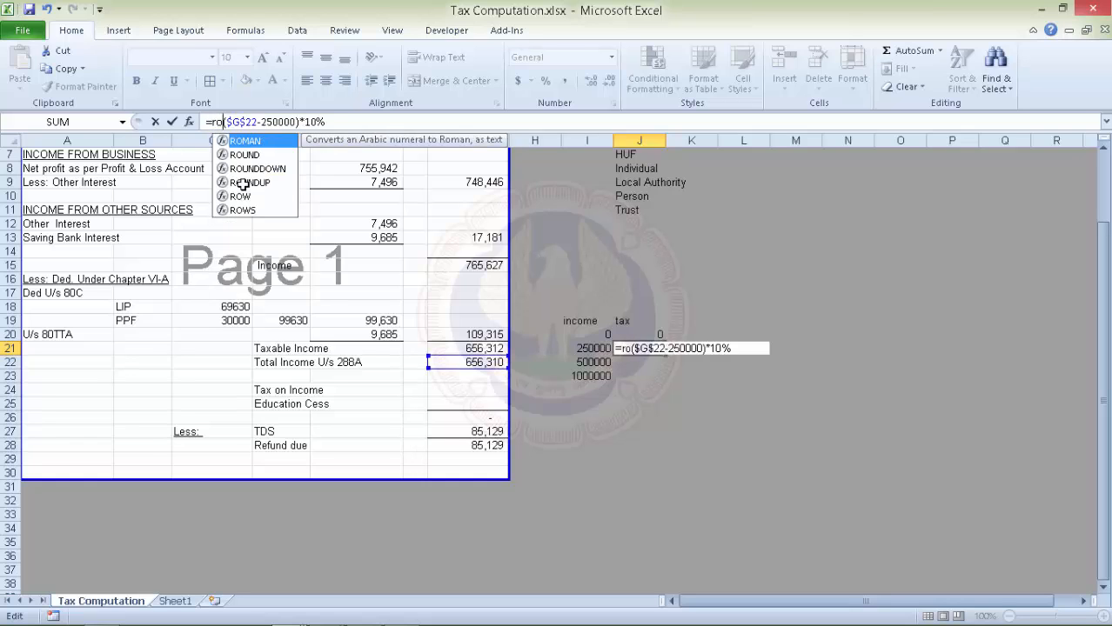
{"action": "type", "text": "und"}
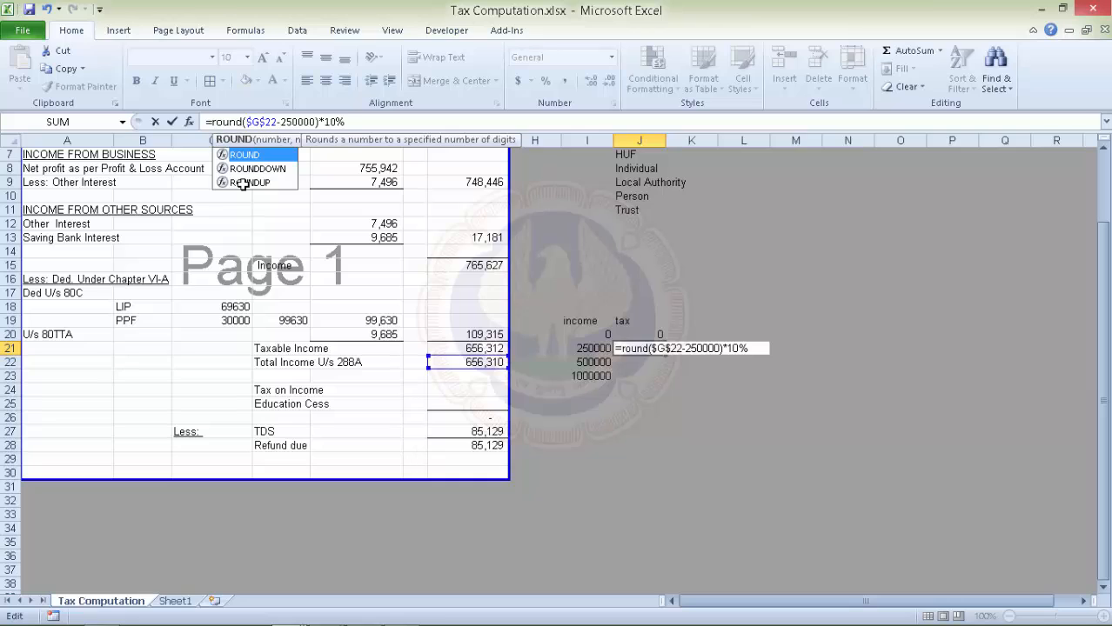
{"action": "type", "text": "("}
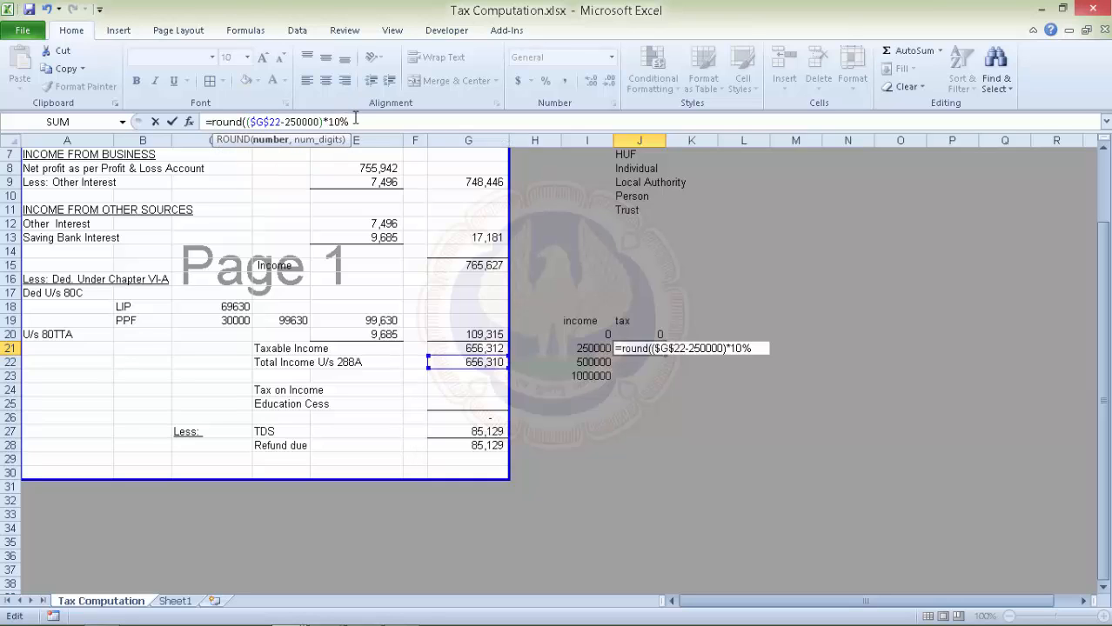
{"action": "left_click", "coordinate": [355, 119]}
{"action": "type", "text": ",0)"}
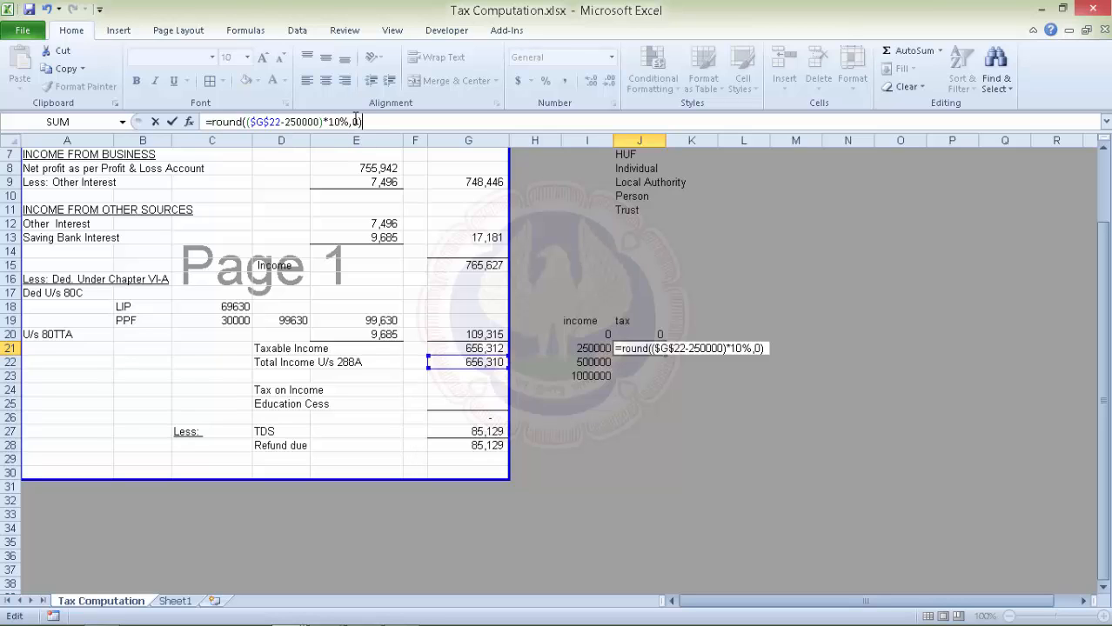
{"action": "key", "text": "Return"}
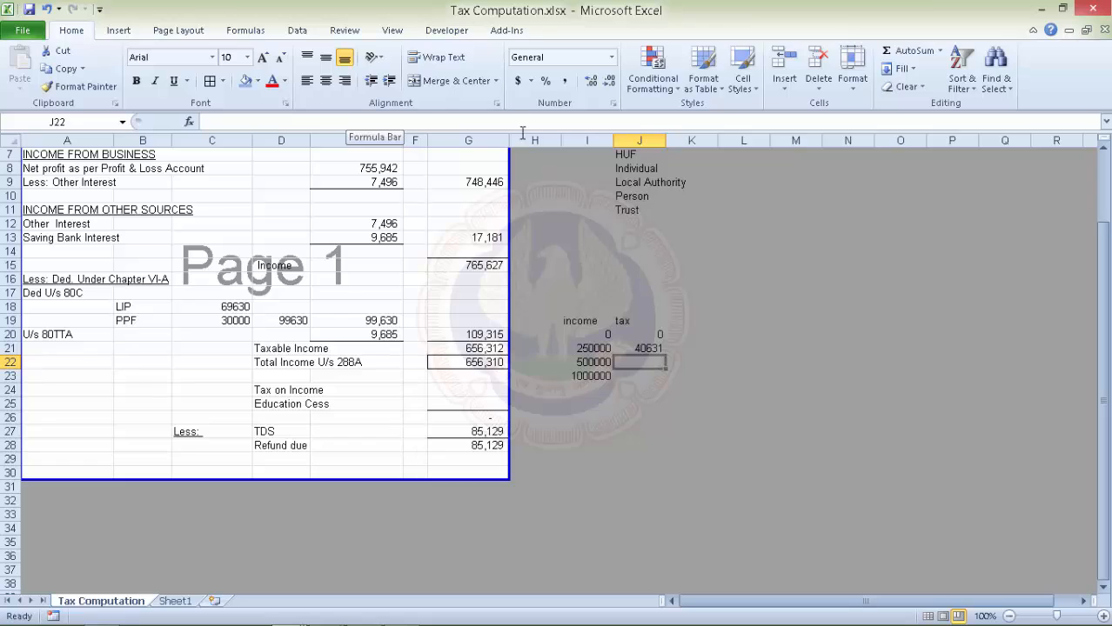
Copy the slab formula to J22 and change it to 20% above 500000 plus 25000, giving 56262.
{"action": "left_click", "coordinate": [658, 349]}
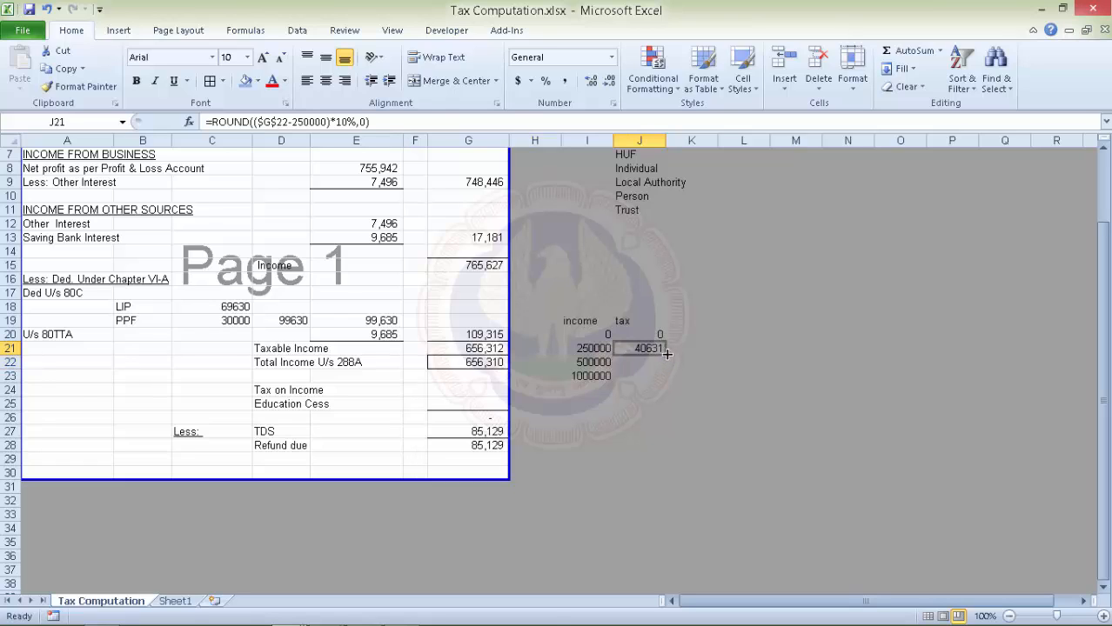
{"action": "left_click_drag", "start_coordinate": [667, 353], "coordinate": [664, 368]}
{"action": "left_click", "coordinate": [651, 361]}
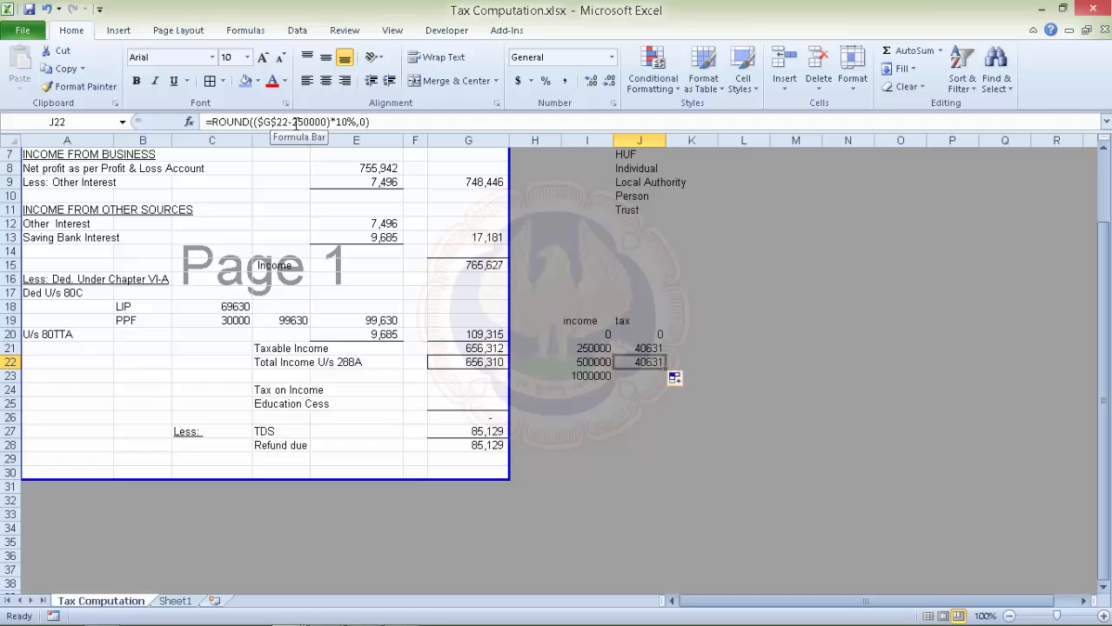
{"action": "left_click_drag", "start_coordinate": [292, 122], "coordinate": [303, 123]}
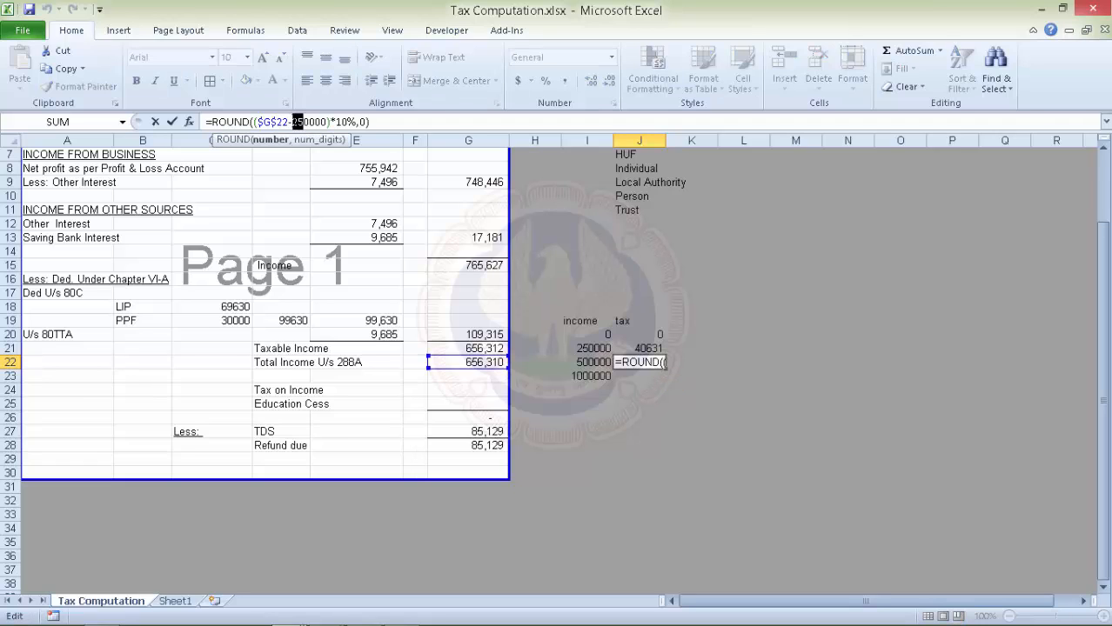
{"action": "type", "text": "50"}
{"action": "left_click_drag", "start_coordinate": [336, 122], "coordinate": [341, 121]}
{"action": "type", "text": "2"}
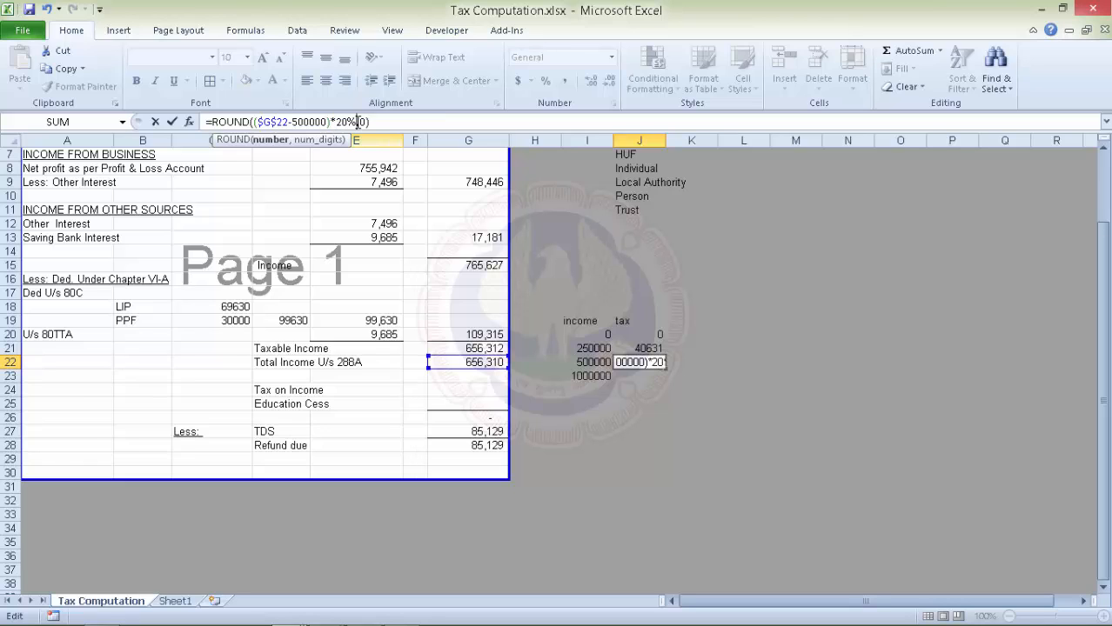
{"action": "left_click", "coordinate": [356, 122]}
{"action": "type", "text": "+25"}
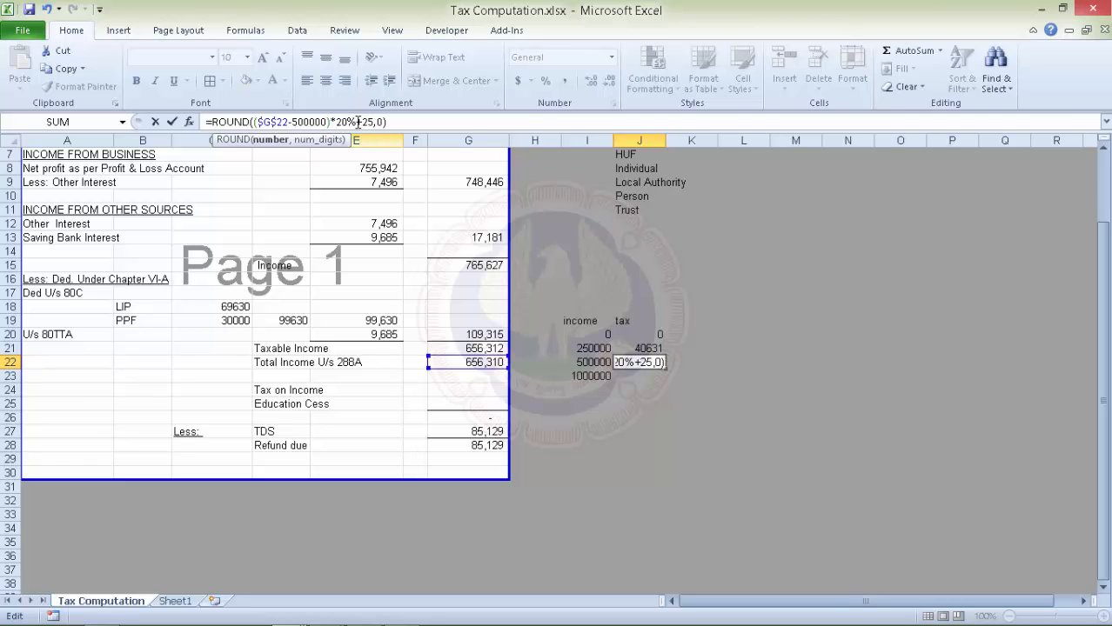
{"action": "type", "text": "000"}
{"action": "key", "text": "Return"}
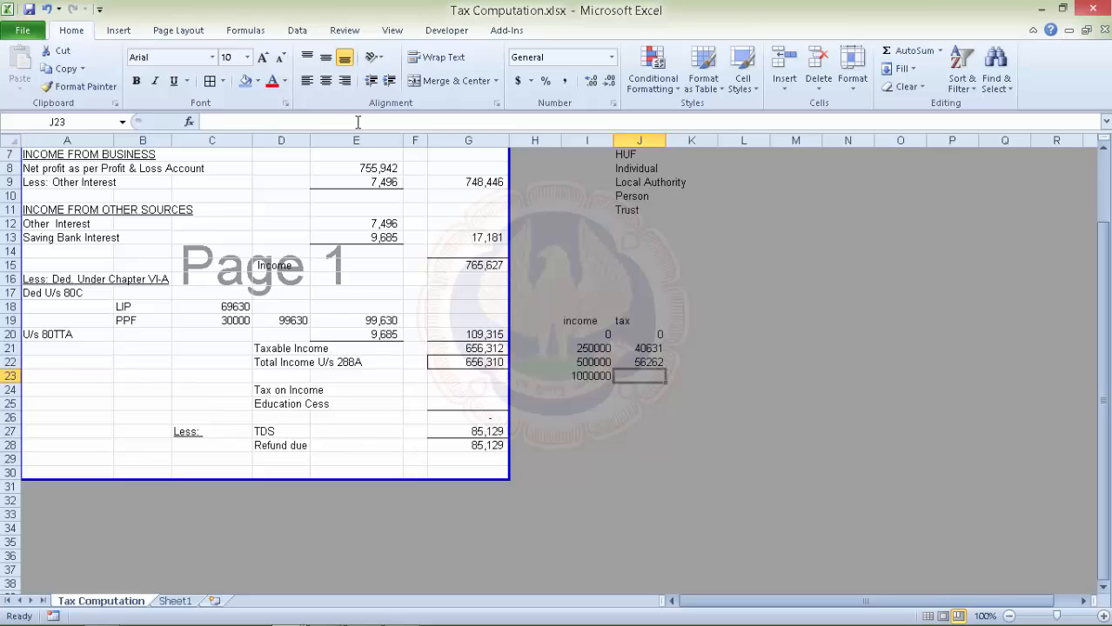
Copy it to J23 as =ROUND(($G$22-1000000)*30%+125000,0), giving 21893.
{"action": "key", "text": "Up"}
{"action": "left_click_drag", "start_coordinate": [666, 369], "coordinate": [665, 382]}
{"action": "left_click", "coordinate": [644, 376]}
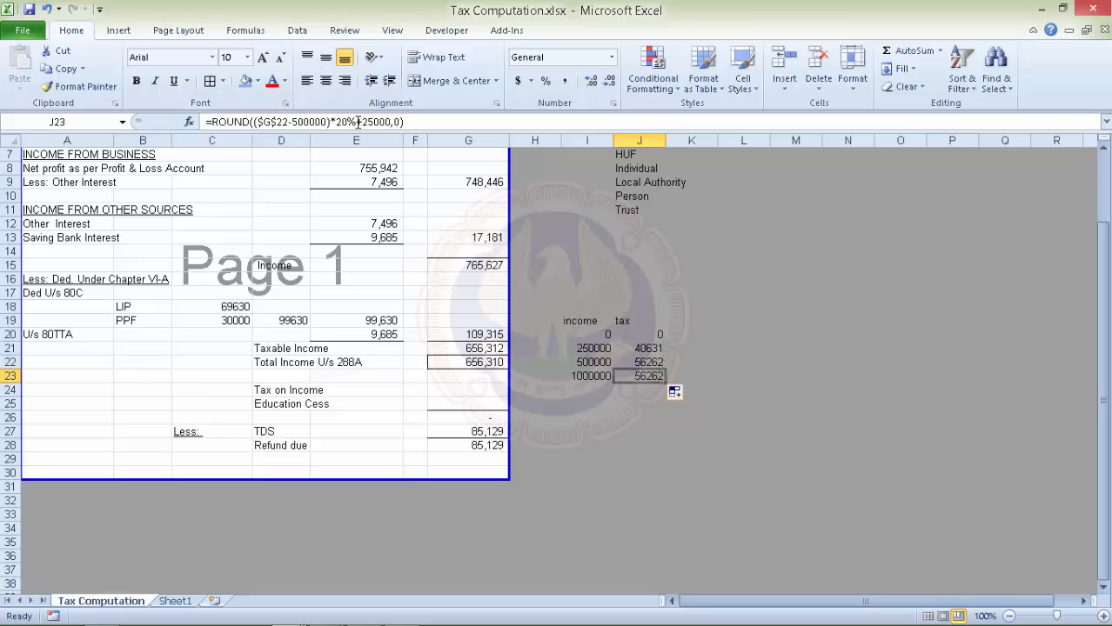
{"action": "left_click", "coordinate": [294, 122]}
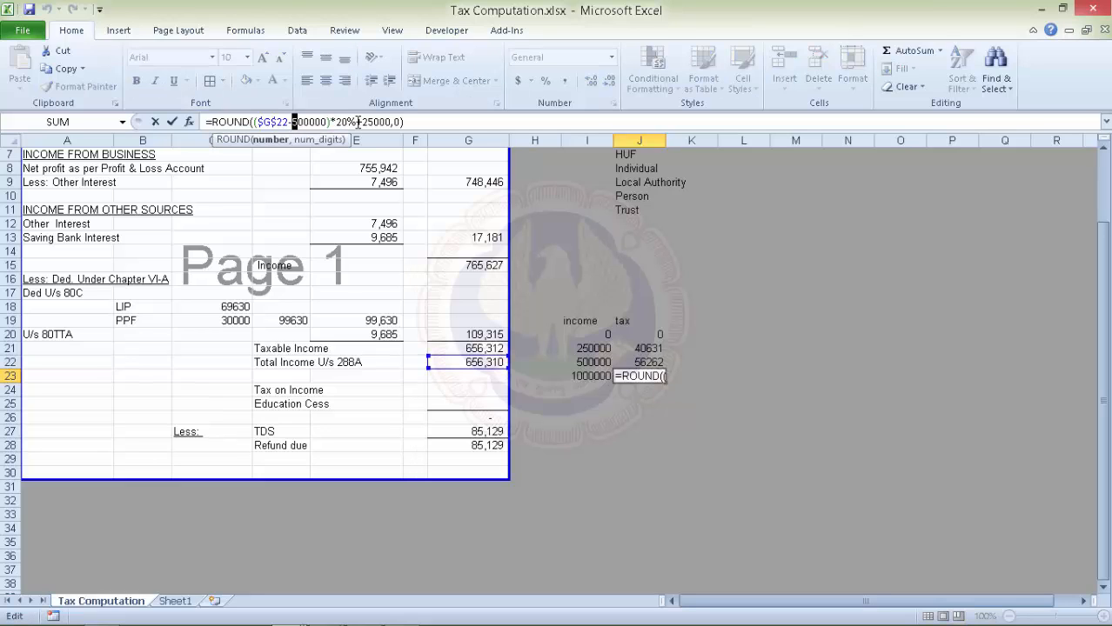
{"action": "type", "text": "10"}
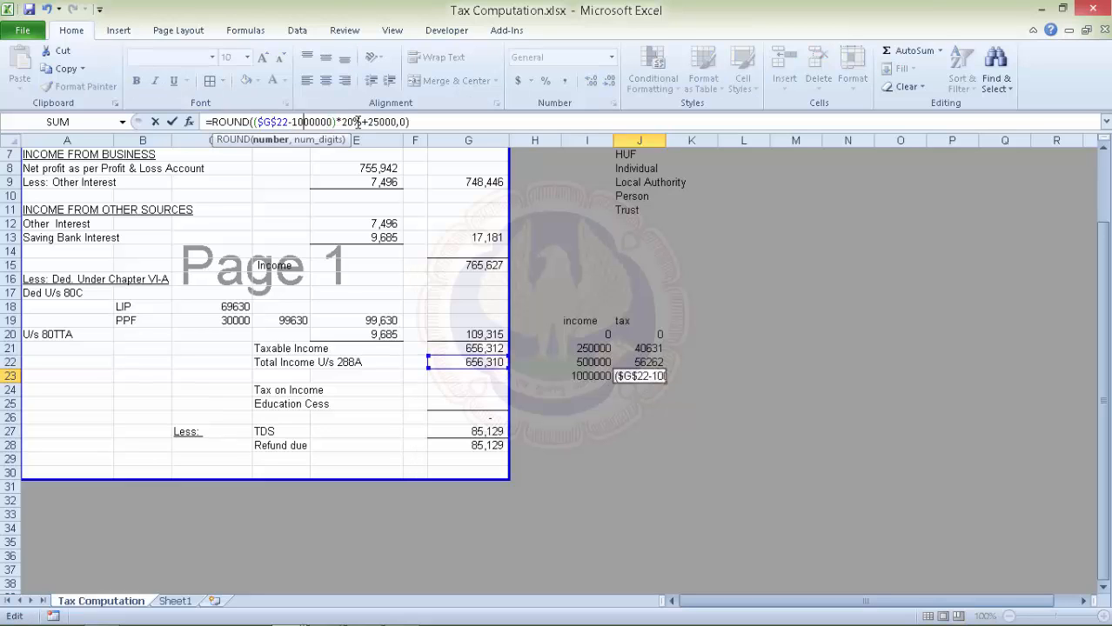
{"action": "key", "text": "Right"}
{"action": "key", "text": "Right"}
{"action": "key", "text": "Right"}
{"action": "key", "text": "Right"}
{"action": "key", "text": "Right"}
{"action": "key", "text": "Right"}
{"action": "key", "text": "Right"}
{"action": "key", "text": "Right"}
{"action": "key", "text": "shift+Left"}
{"action": "type", "text": "3"}
{"action": "key", "text": "Right"}
{"action": "key", "text": "Right"}
{"action": "type", "text": "1"}
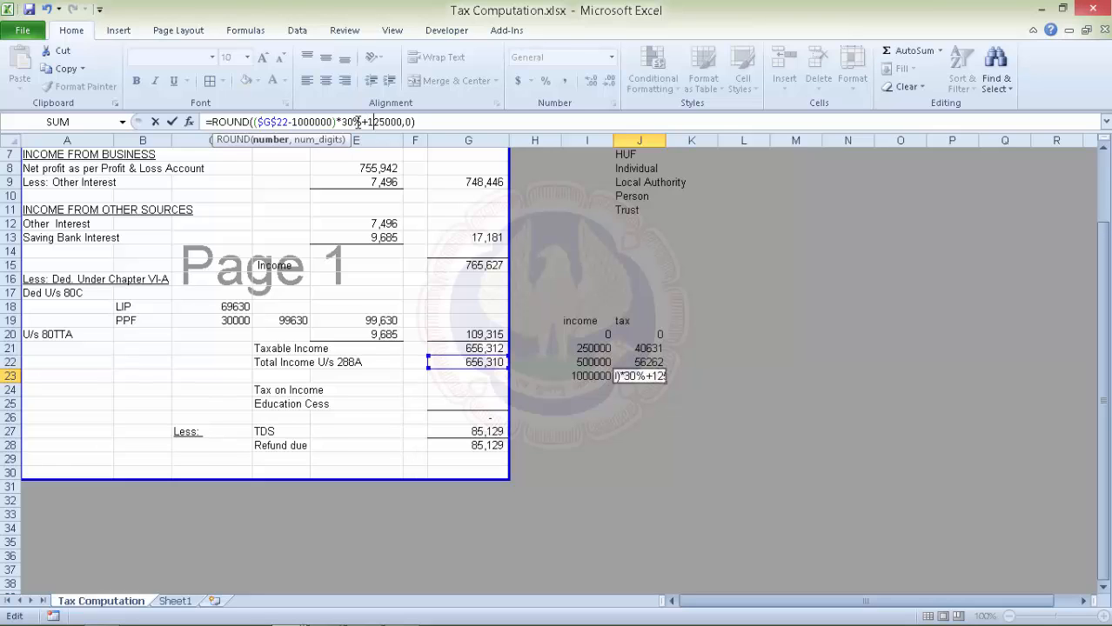
{"action": "key", "text": "Return"}
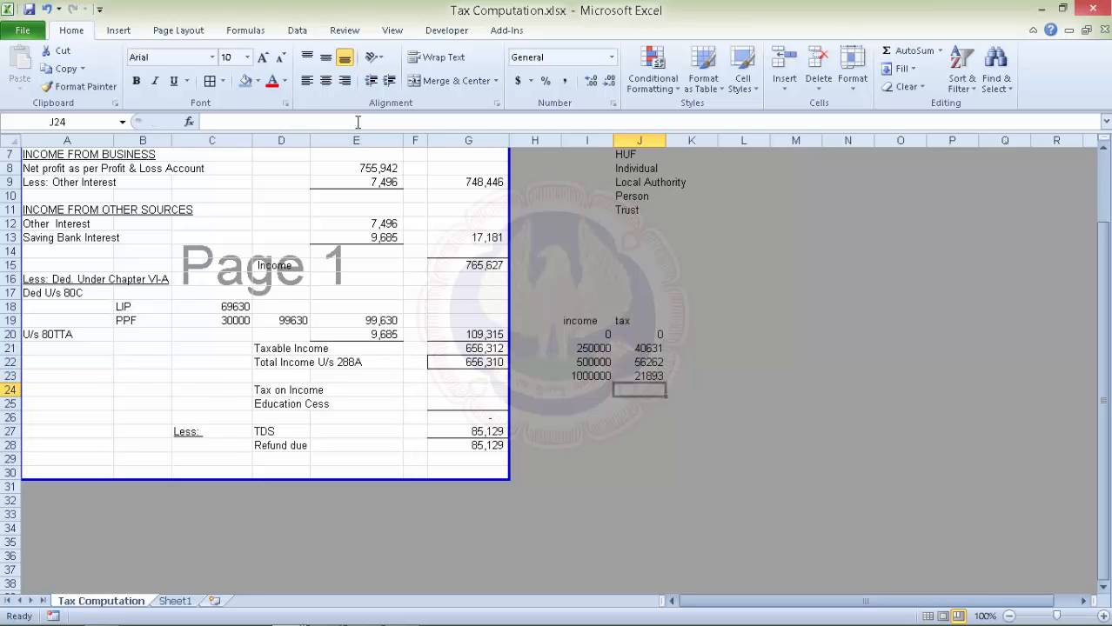
{"action": "key", "text": "Left"}
{"action": "key", "text": "Left"}
{"action": "key", "text": "Left"}
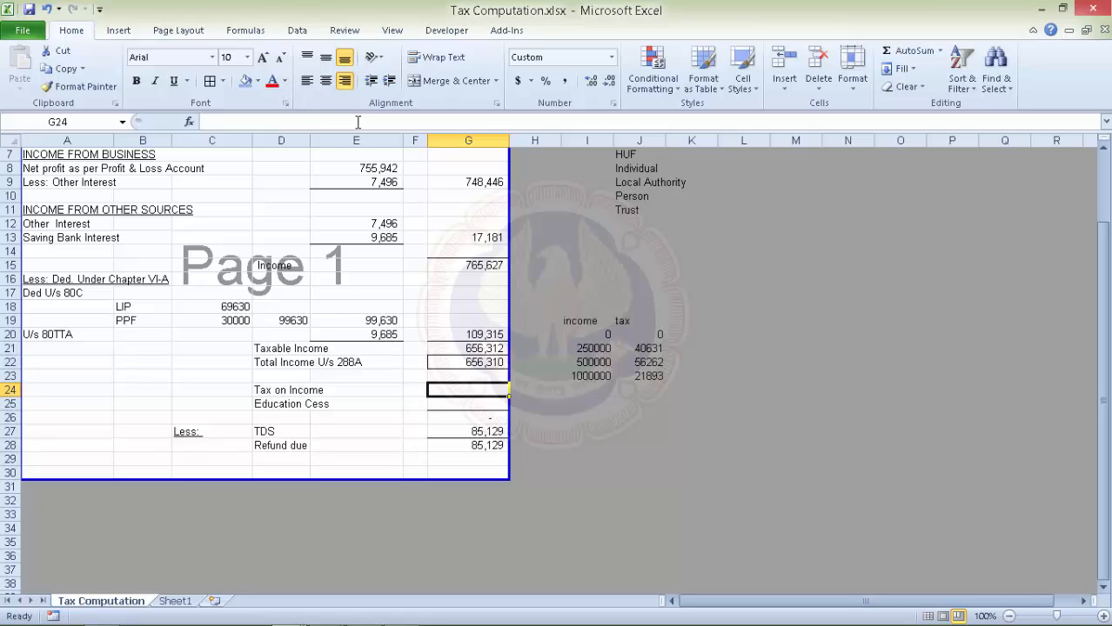
Enter =VLOOKUP(G22,I20:J23,2,1) in G24, giving tax on income of 56,262.
{"action": "type", "text": "="}
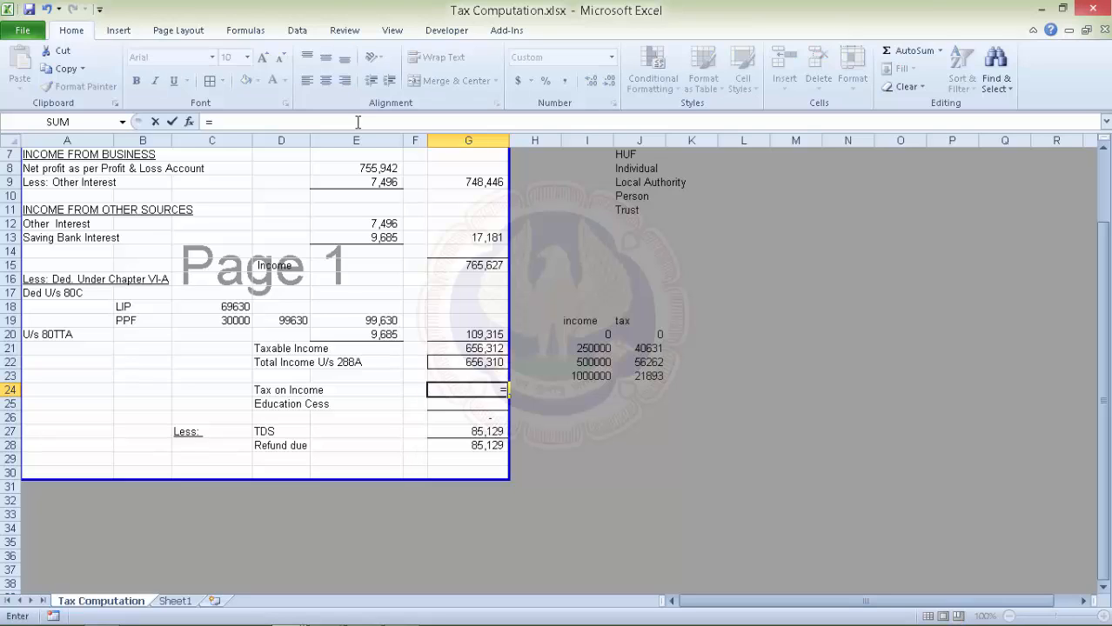
{"action": "type", "text": "vlook"}
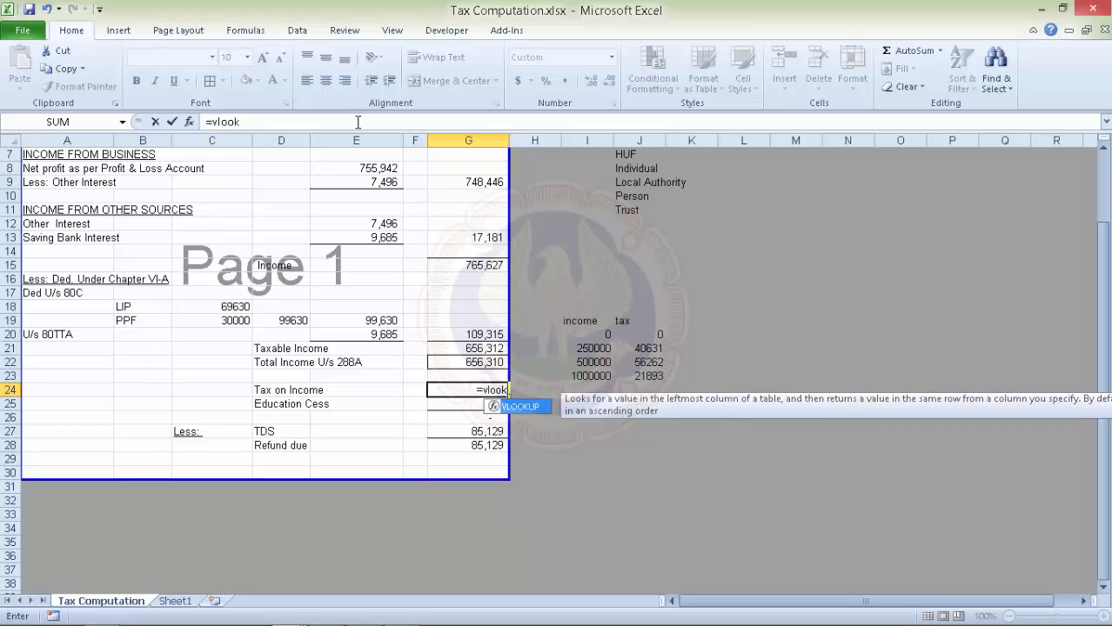
{"action": "key", "text": "Tab"}
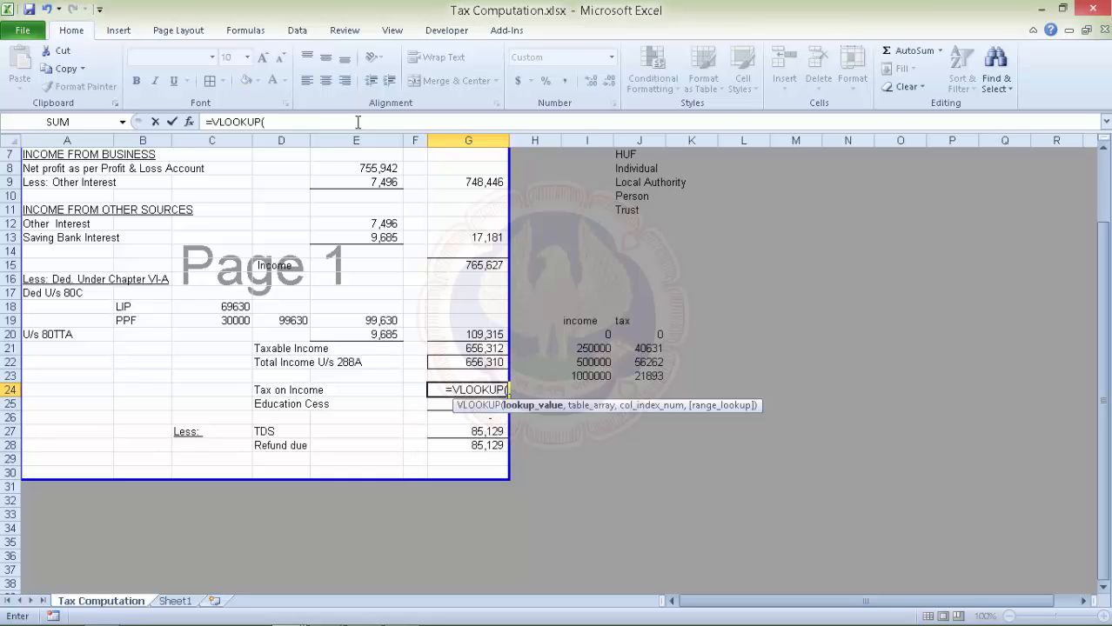
{"action": "key", "text": "Up"}
{"action": "key", "text": "Up"}
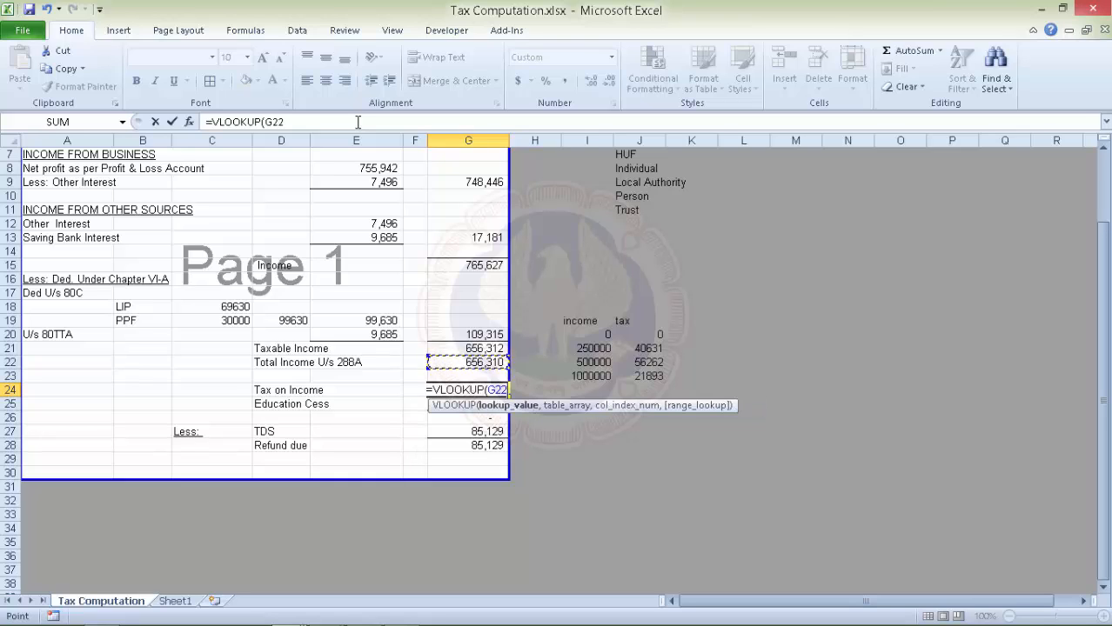
{"action": "type", "text": ","}
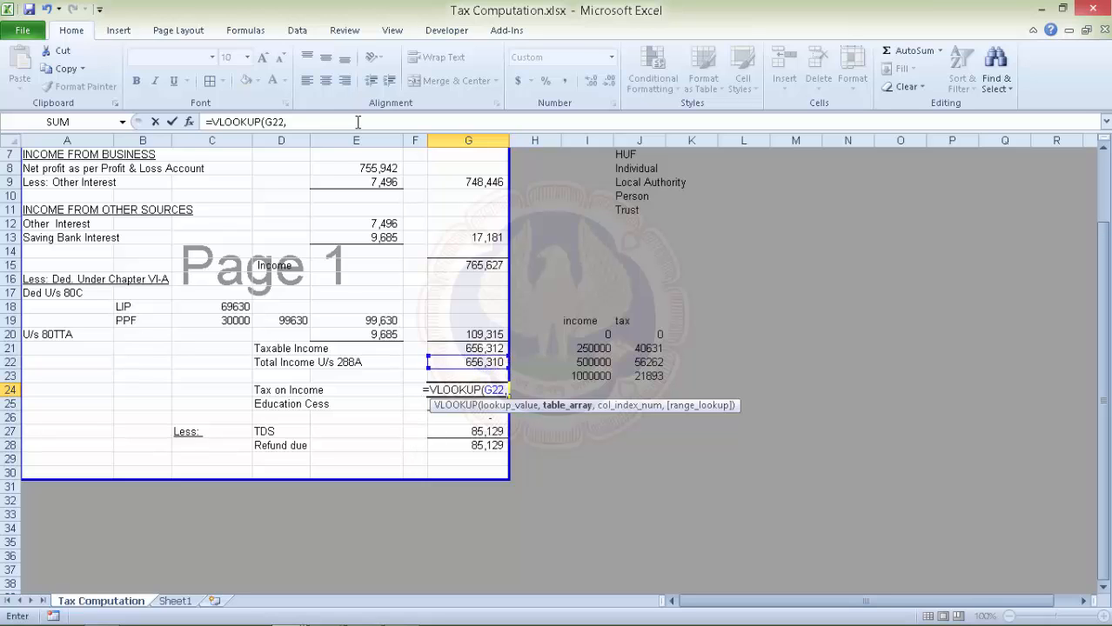
{"action": "key", "text": "Right"}
{"action": "key", "text": "Right"}
{"action": "key", "text": "Up"}
{"action": "key", "text": "Up"}
{"action": "key", "text": "Up"}
{"action": "key", "text": "Up"}
{"action": "key", "text": "shift+Right"}
{"action": "key", "text": "shift+Down"}
{"action": "key", "text": "shift+Down"}
{"action": "key", "text": "shift+Down"}
{"action": "key", "text": "shift+Down"}
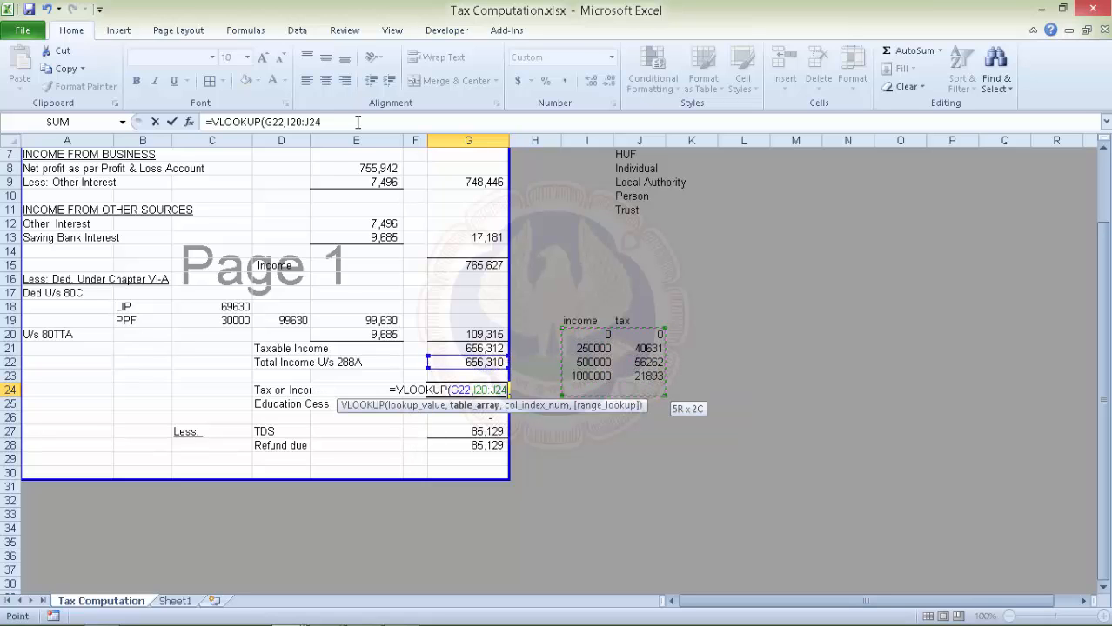
{"action": "key", "text": "shift+Up"}
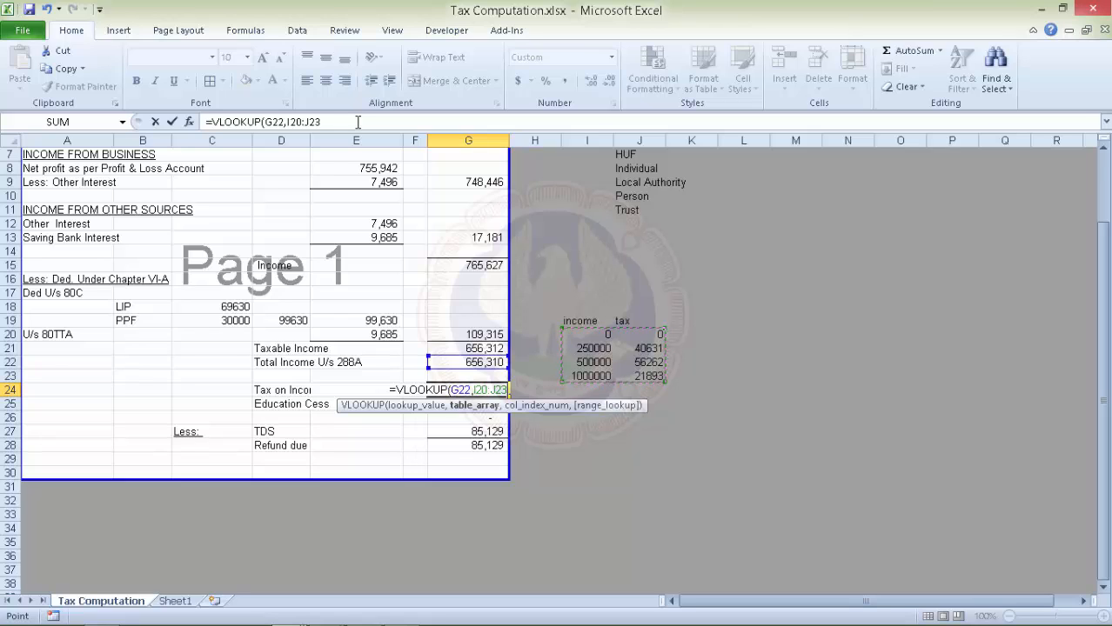
{"action": "type", "text": ","}
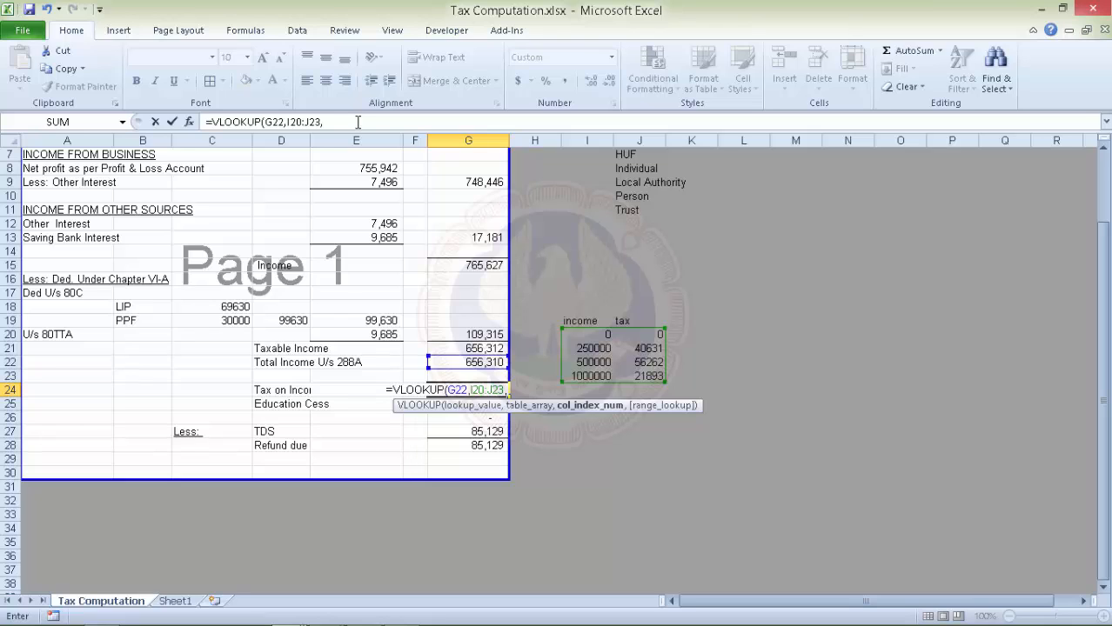
{"action": "type", "text": "2"}
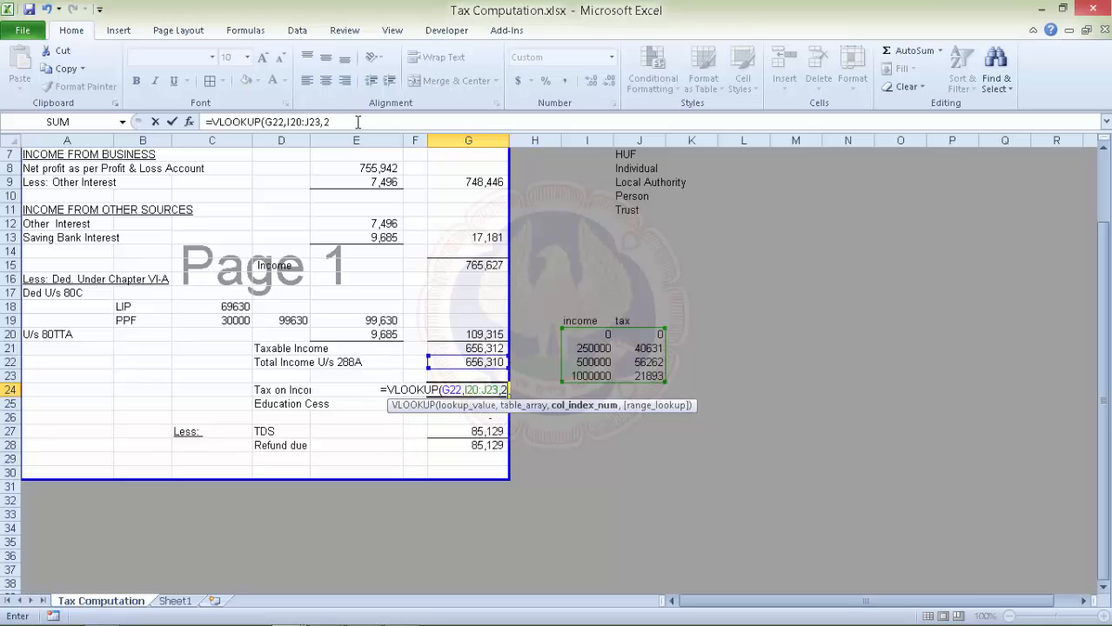
{"action": "type", "text": ",,,,,,,,"}
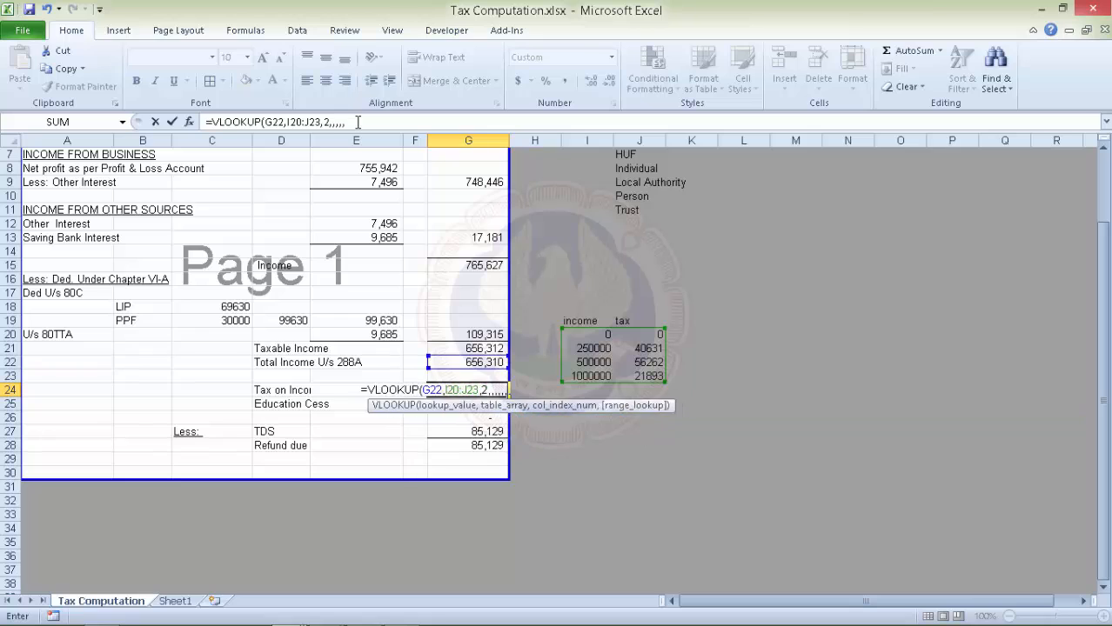
{"action": "key", "text": "BackSpace"}
{"action": "key", "text": "BackSpace"}
{"action": "key", "text": "BackSpace"}
{"action": "key", "text": "BackSpace"}
{"action": "key", "text": "BackSpace"}
{"action": "key", "text": "BackSpace"}
{"action": "key", "text": "BackSpace"}
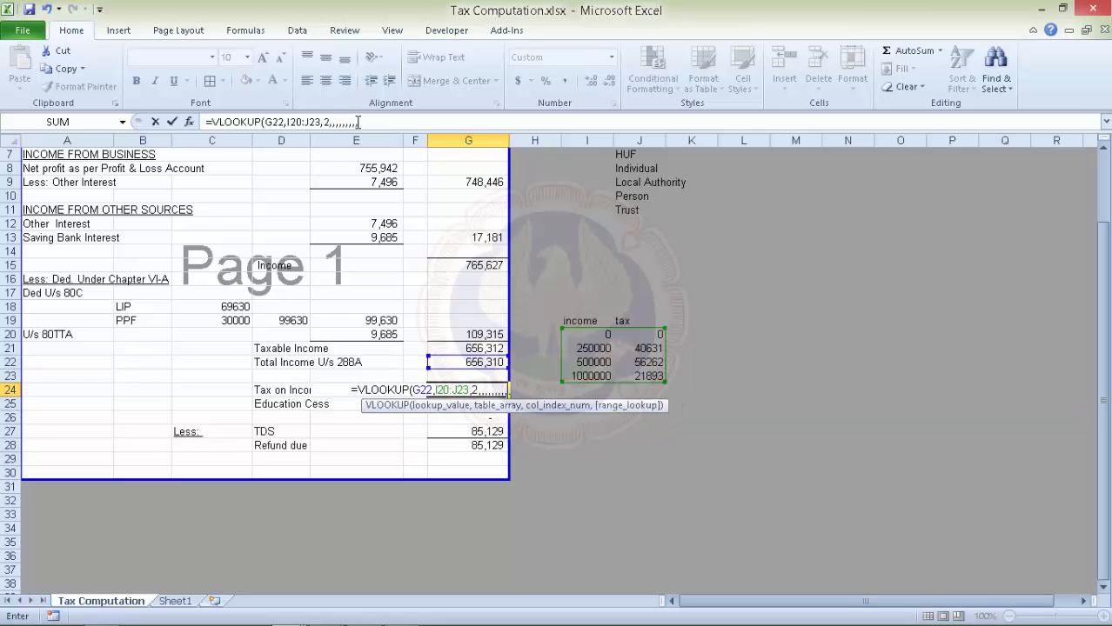
{"action": "key", "text": "BackSpace"}
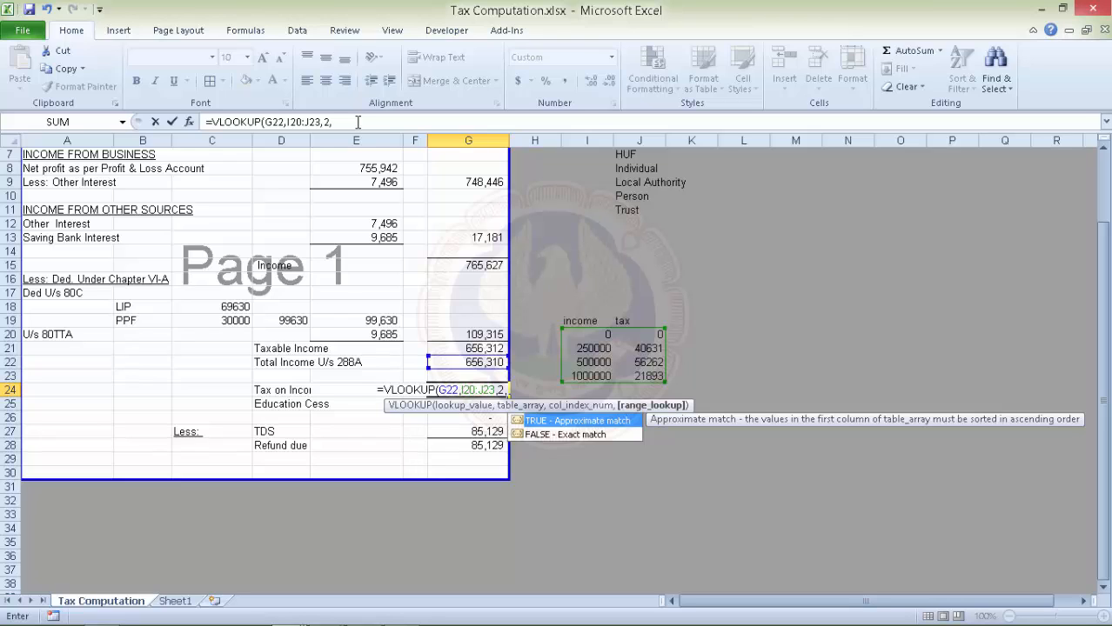
{"action": "type", "text": "1"}
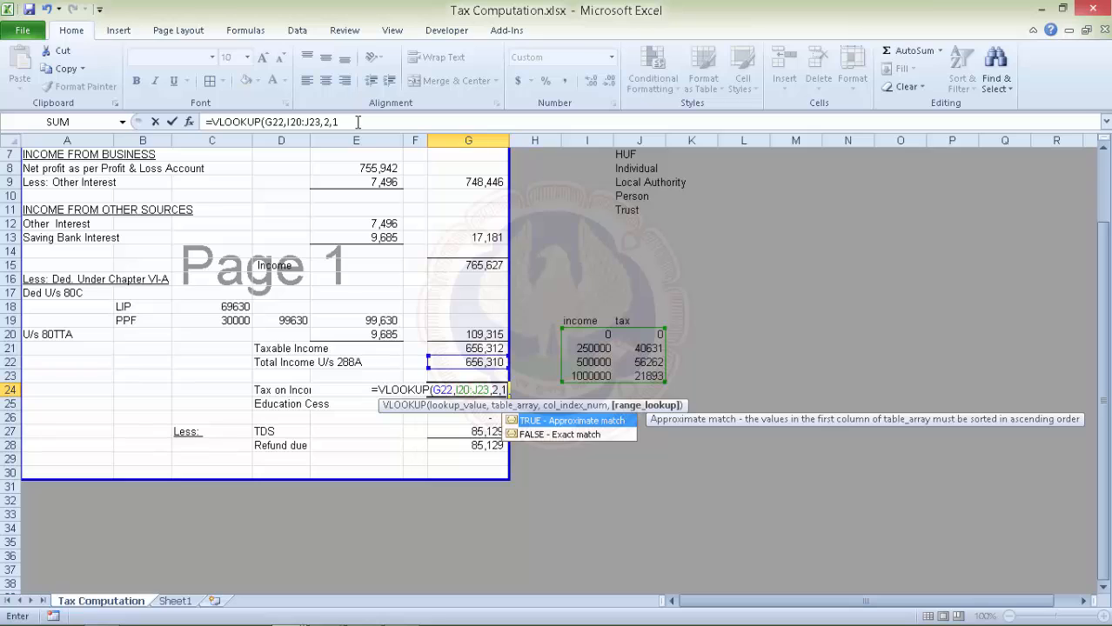
{"action": "type", "text": ")"}
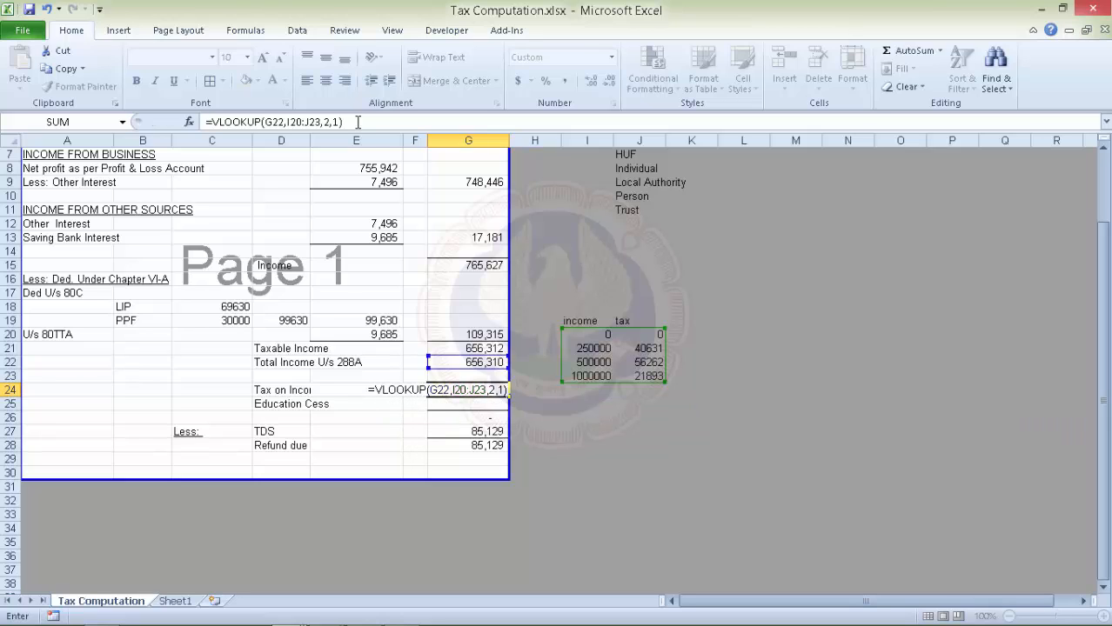
{"action": "key", "text": "Return"}
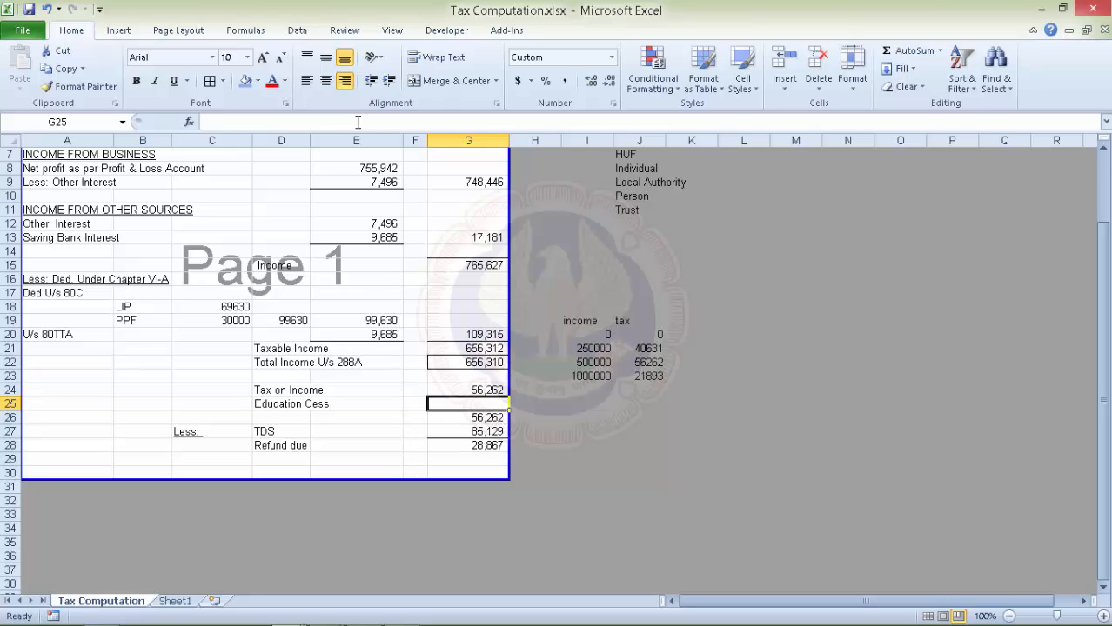
Enter =ROUND(G24*3%,0) in G25 for an education cess of 1,688.
{"action": "type", "text": "+ropun"}
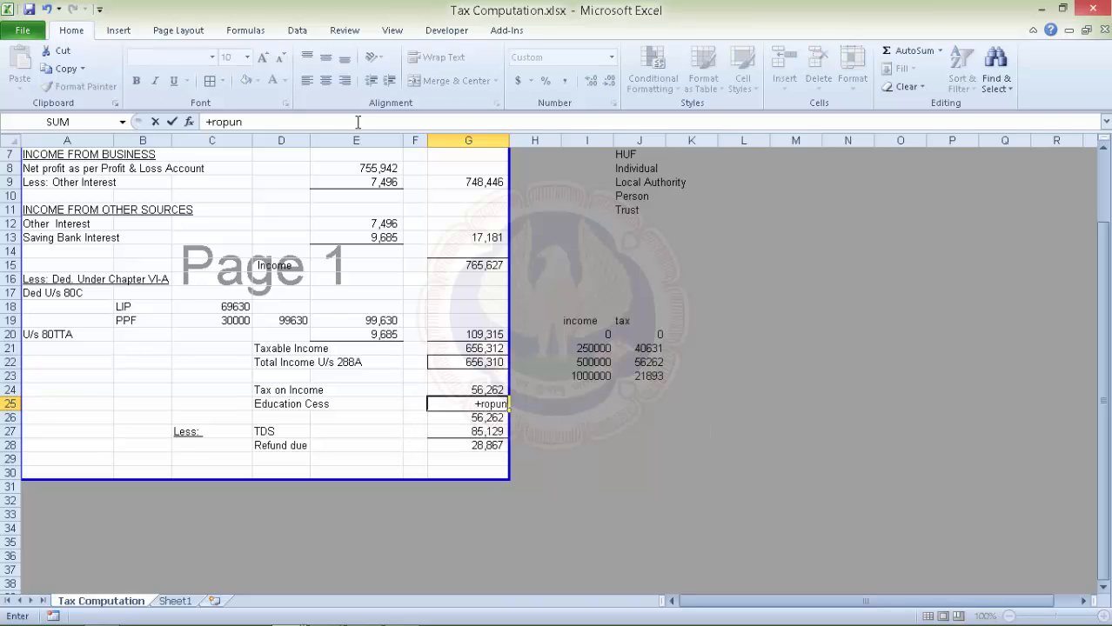
{"action": "type", "text": "d"}
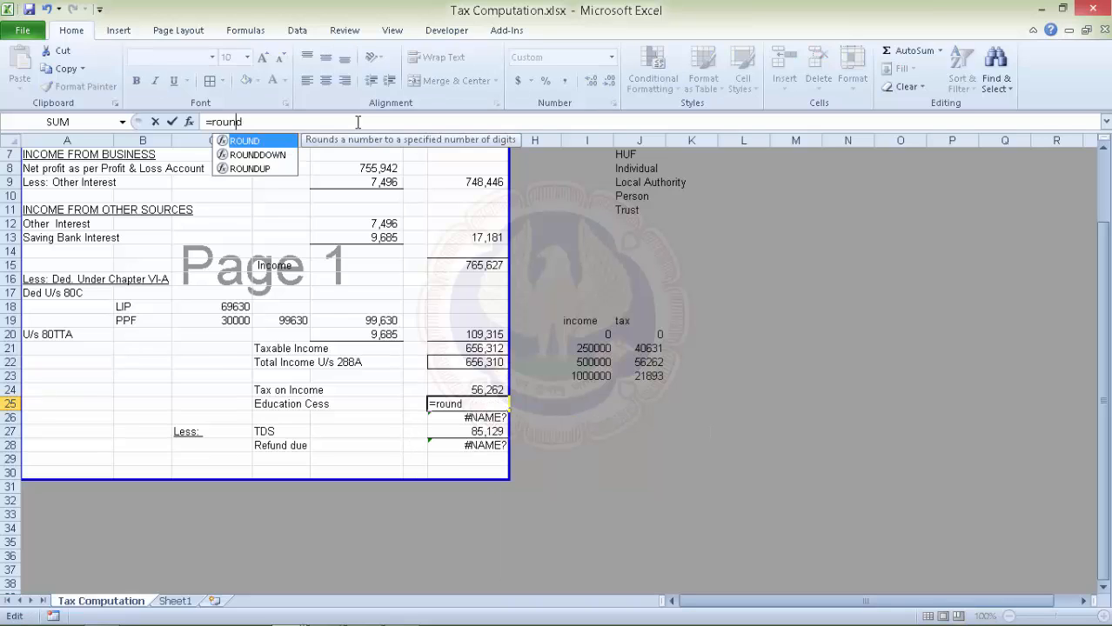
{"action": "key", "text": "Tab"}
{"action": "type", "text": "d"}
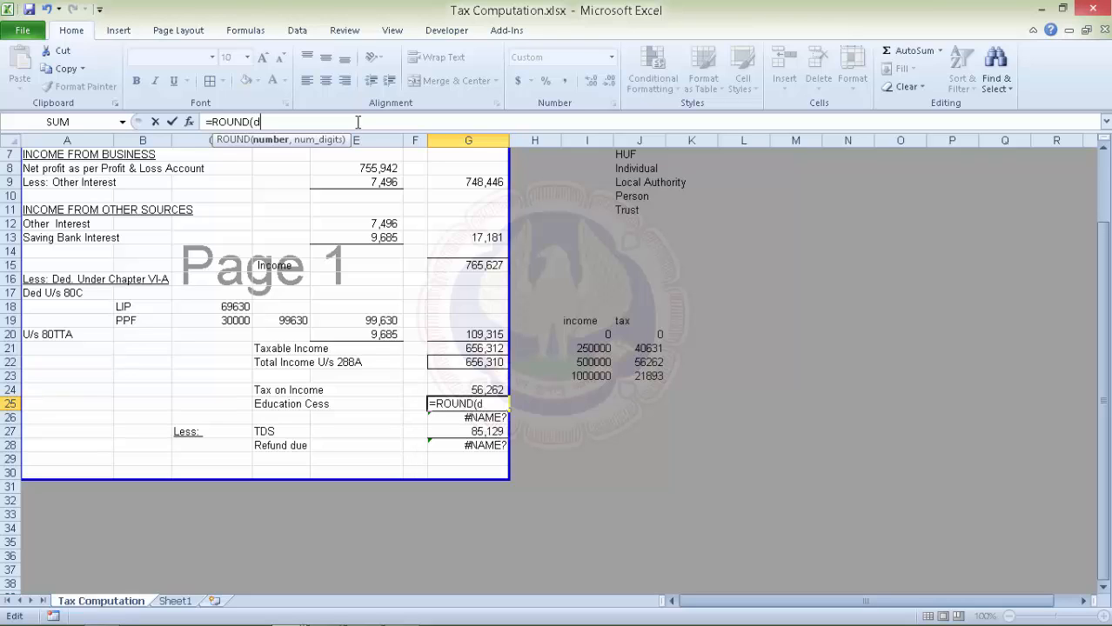
{"action": "key", "text": "BackSpace"}
{"action": "key", "text": "Up"}
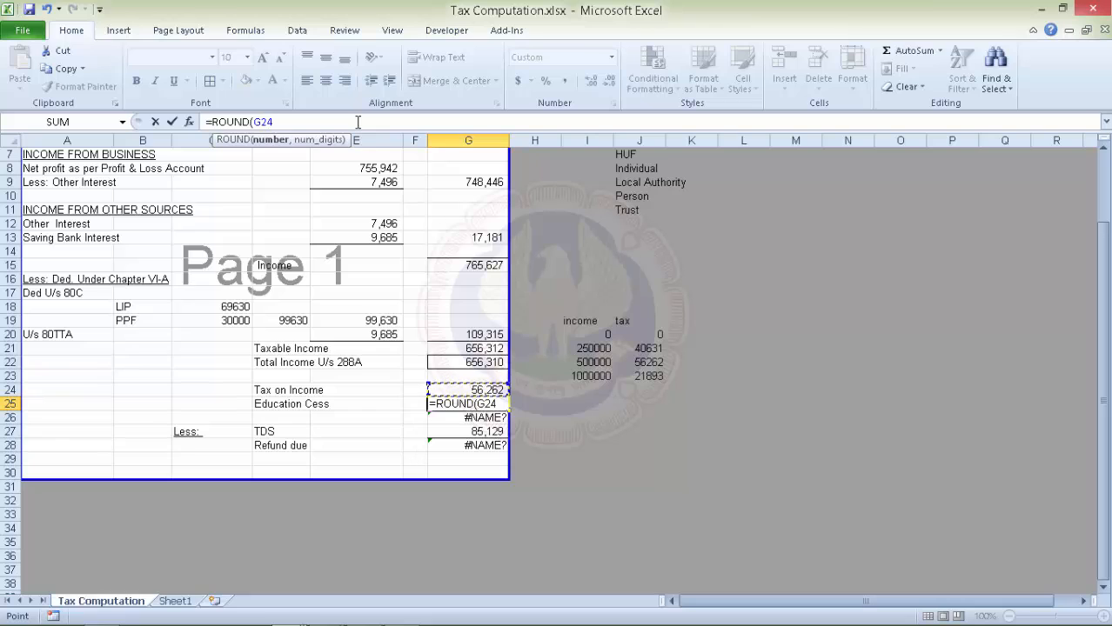
{"action": "type", "text": "*3%,"}
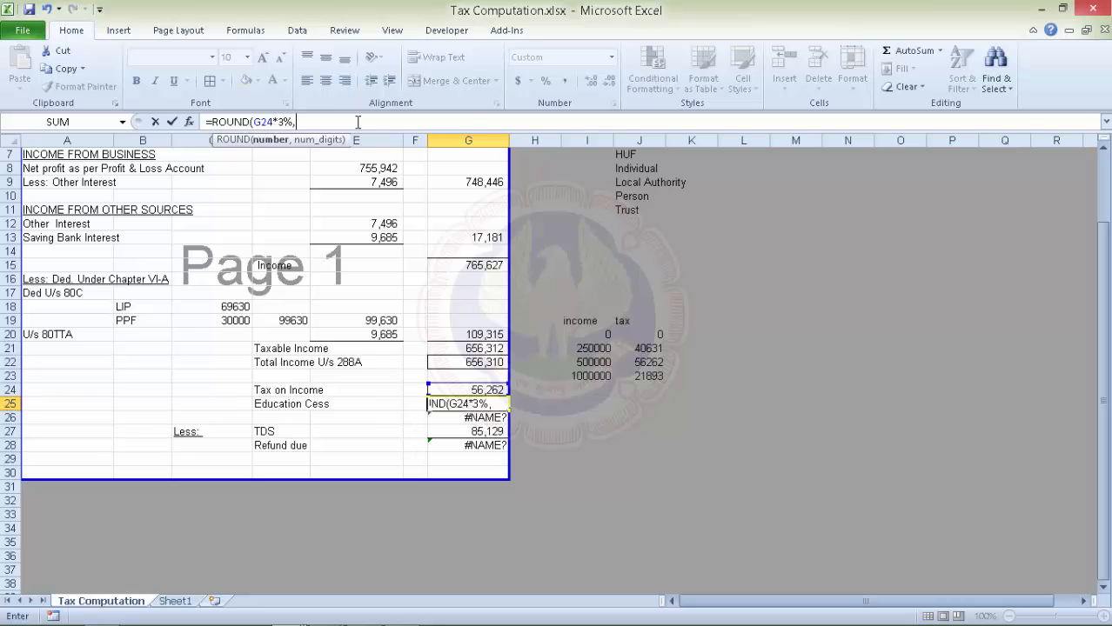
{"action": "type", "text": "0)"}
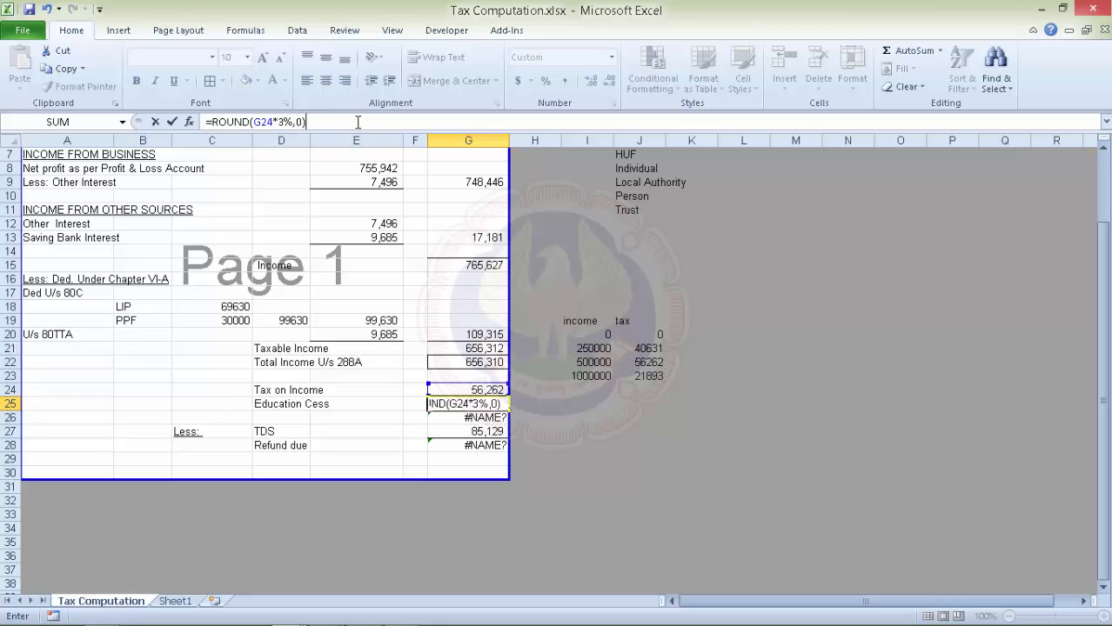
{"action": "key", "text": "Return"}
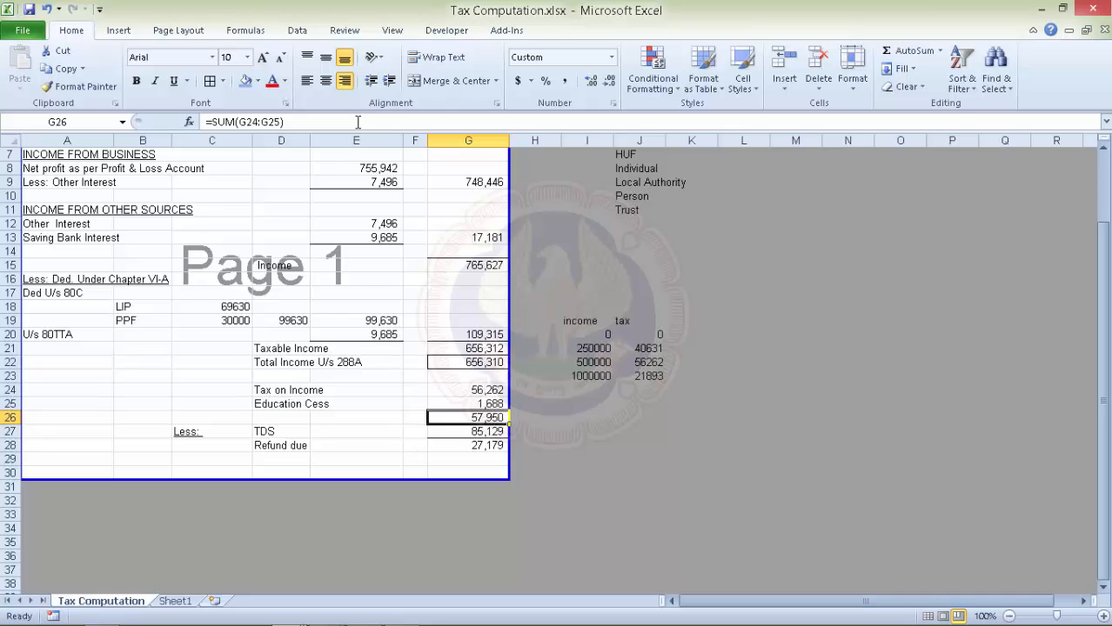
Select the whole sheet and clear Locked on the Format Cells Protection tab.
{"action": "scroll", "coordinate": [358, 122], "scroll_direction": "up", "scroll_amount": 2}
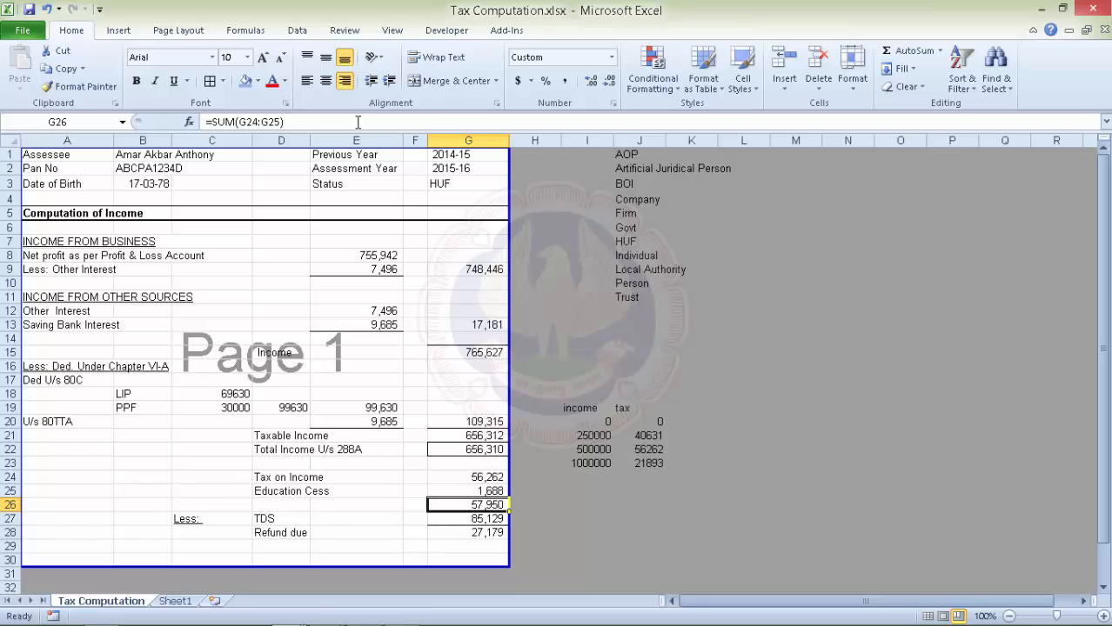
{"action": "key", "text": "ctrl+a"}
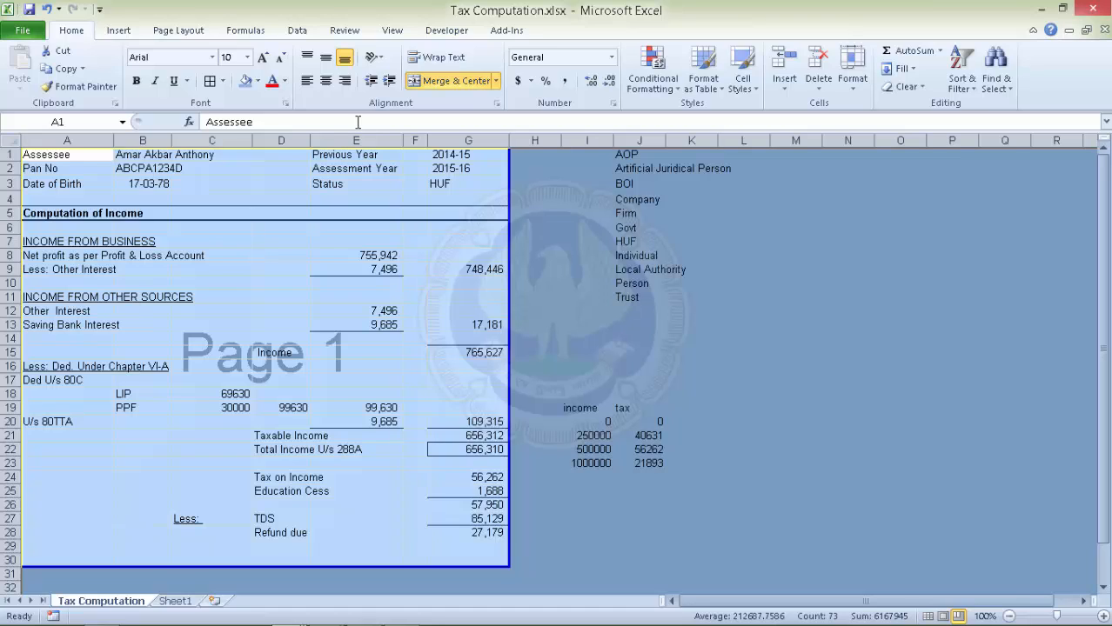
{"action": "key", "text": "shift+F10"}
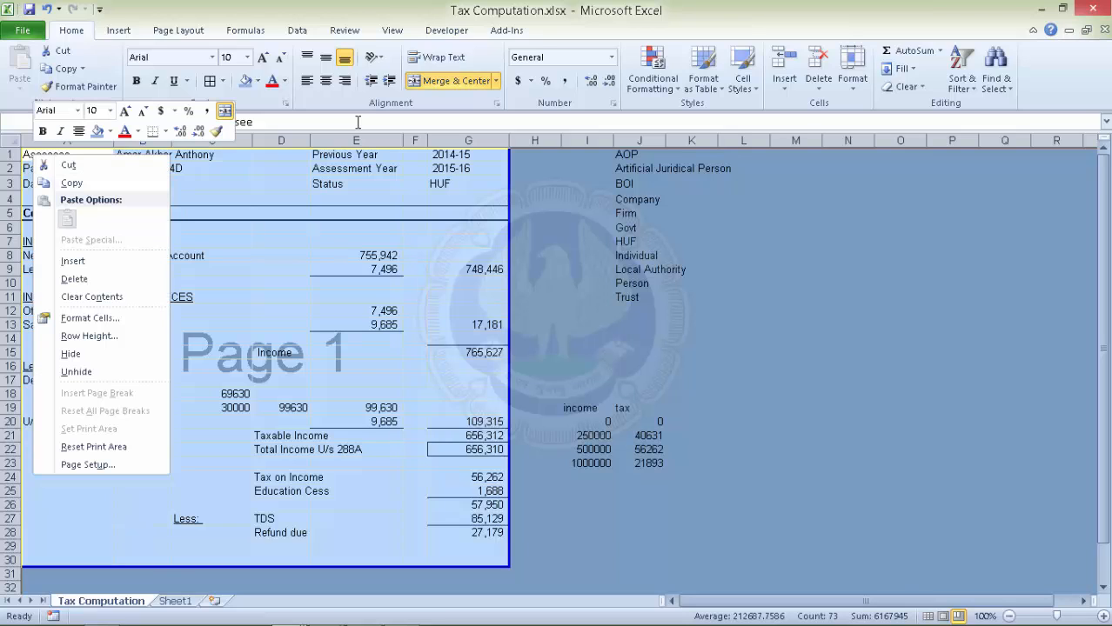
{"action": "key", "text": "Down"}
{"action": "key", "text": "Down"}
{"action": "key", "text": "Down"}
{"action": "key", "text": "Down"}
{"action": "key", "text": "Down"}
{"action": "key", "text": "Down"}
{"action": "key", "text": "Down"}
{"action": "key", "text": "Down"}
{"action": "key", "text": "Down"}
{"action": "key", "text": "Up"}
{"action": "key", "text": "Return"}
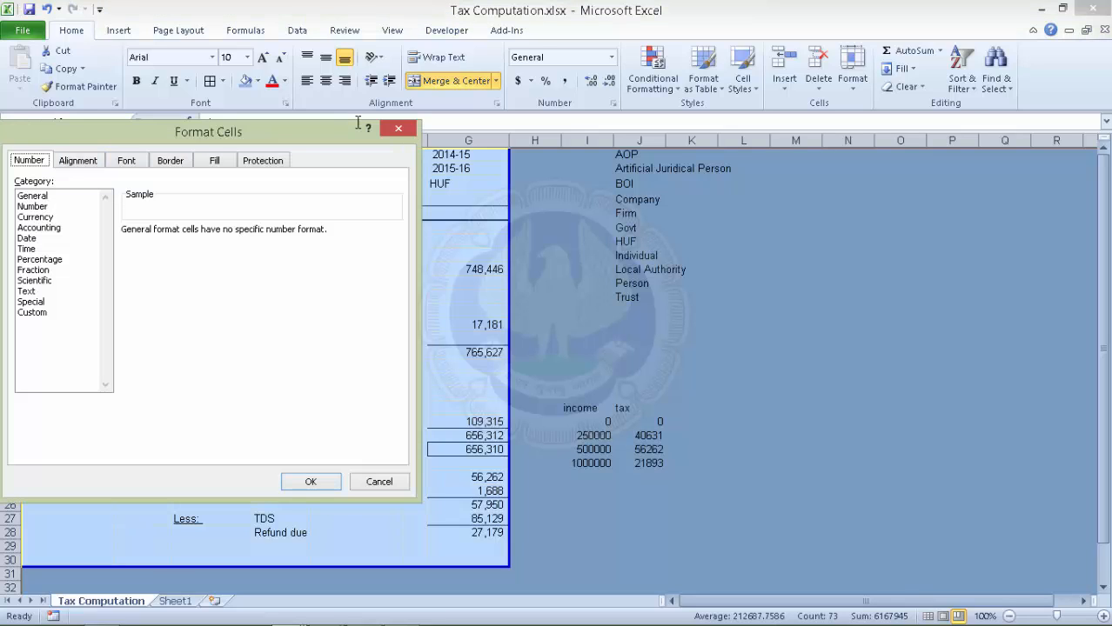
{"action": "key", "text": "ctrl+shift+Tab"}
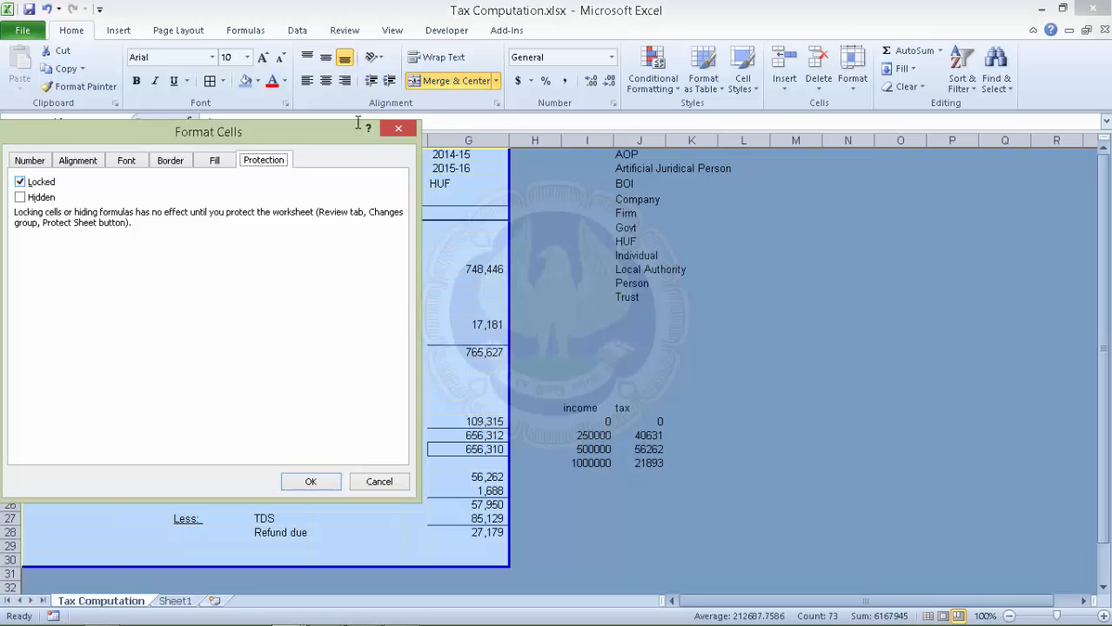
{"action": "key", "text": "Tab"}
{"action": "key", "text": "space"}
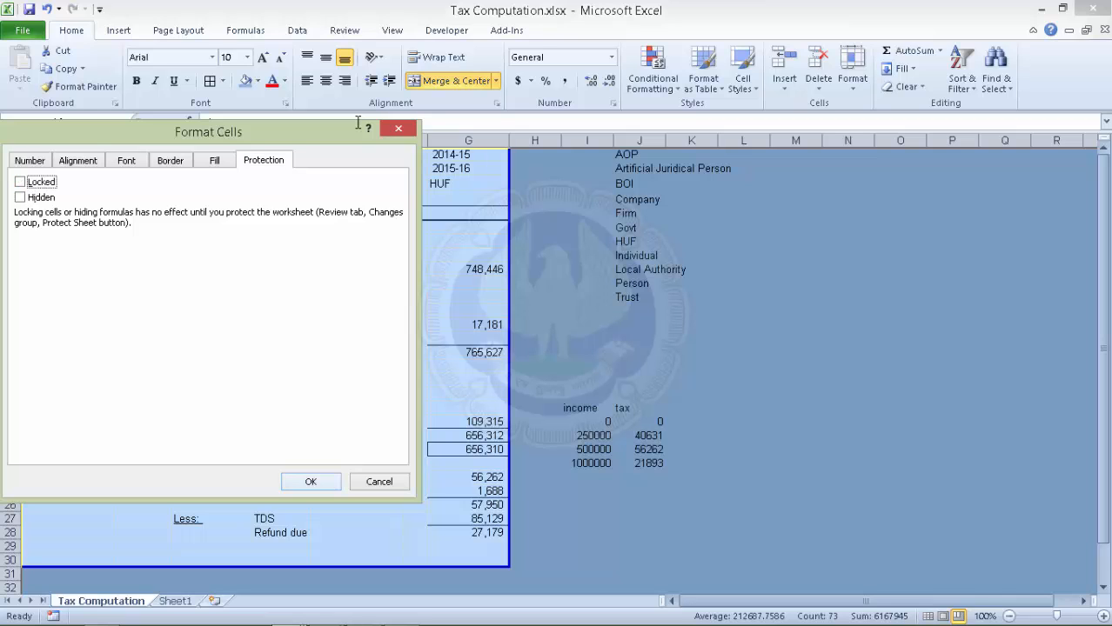
{"action": "key", "text": "Return"}
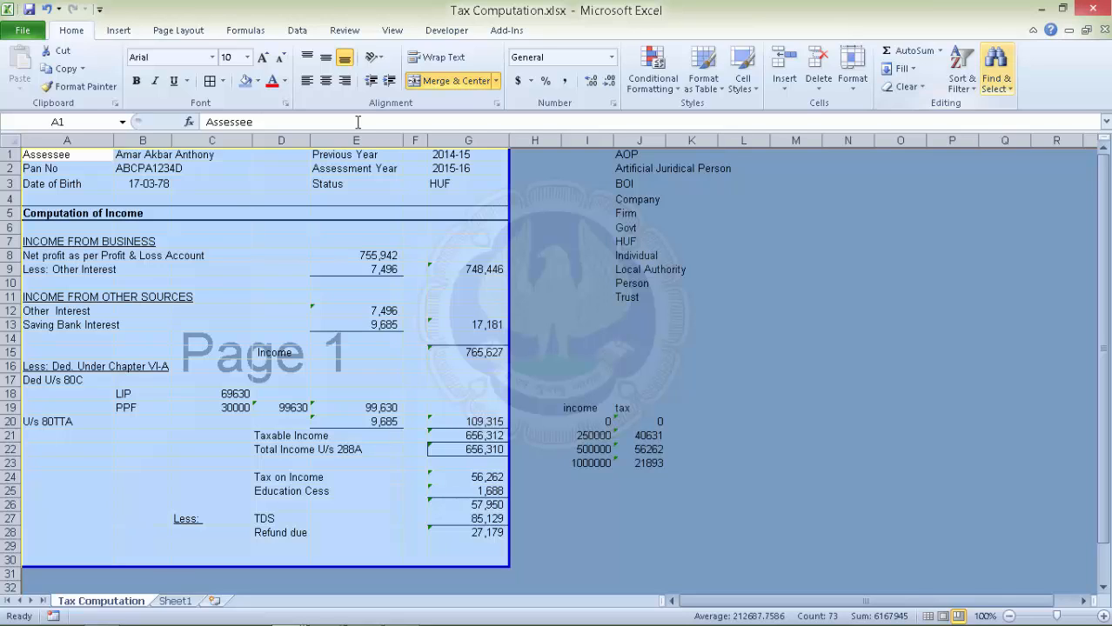
Select all formula cells with Go To Special > Formulas.
{"action": "left_click", "coordinate": [995, 70]}
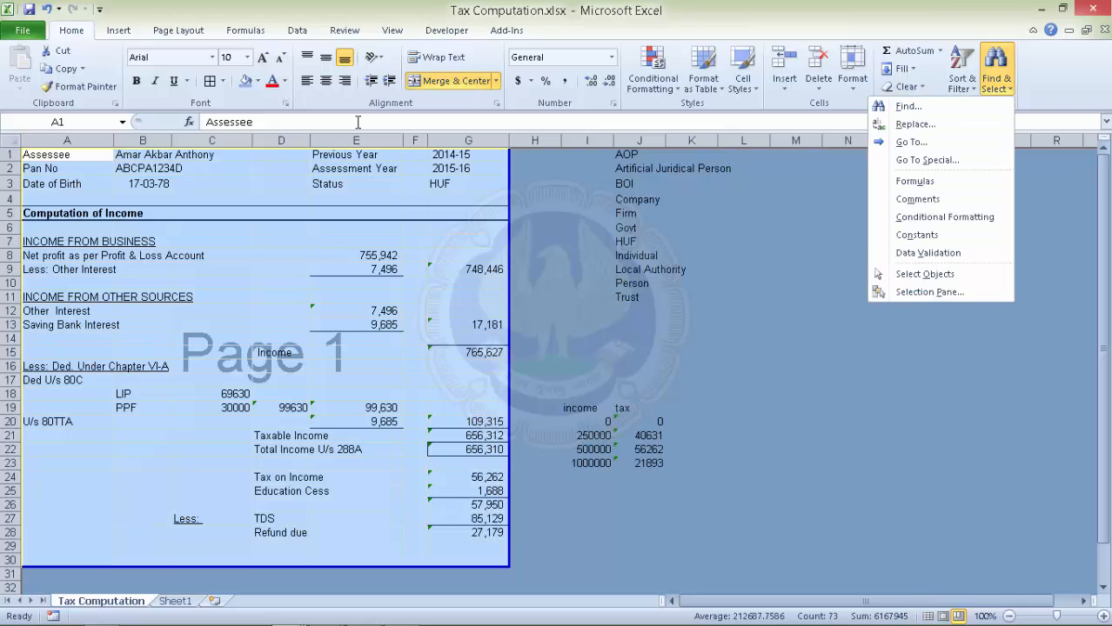
{"action": "left_click", "coordinate": [928, 160]}
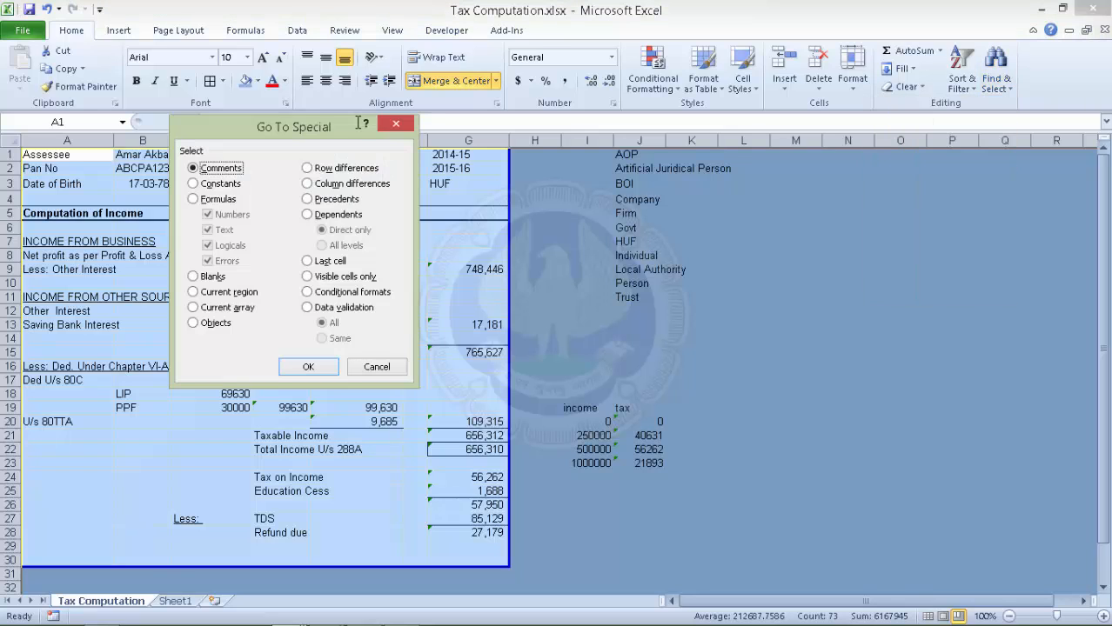
{"action": "key", "text": "alt+f"}
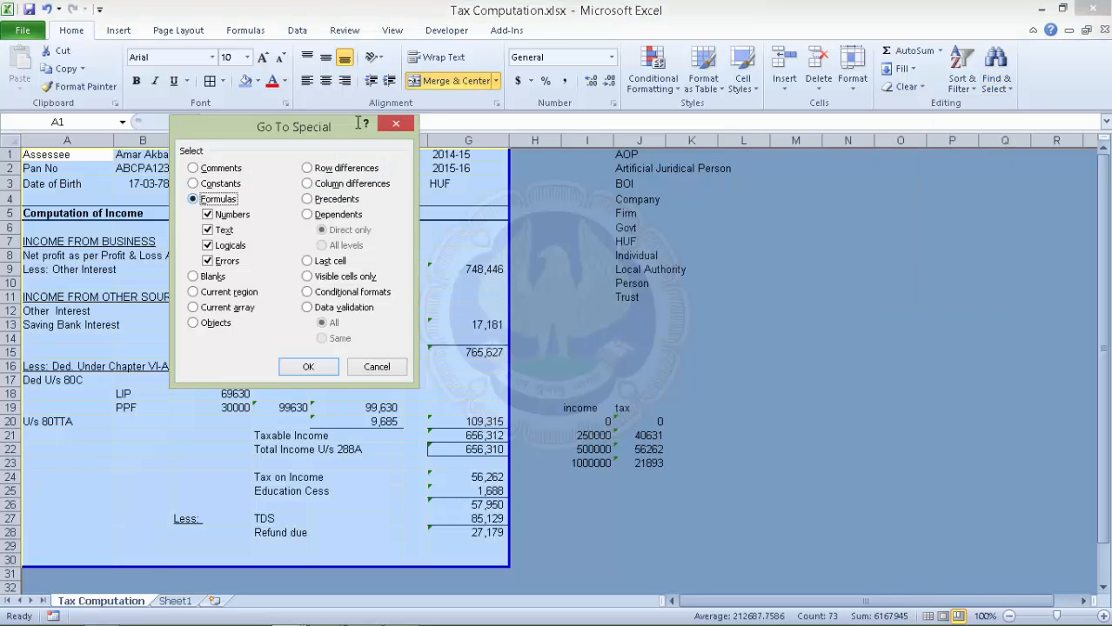
{"action": "key", "text": "Return"}
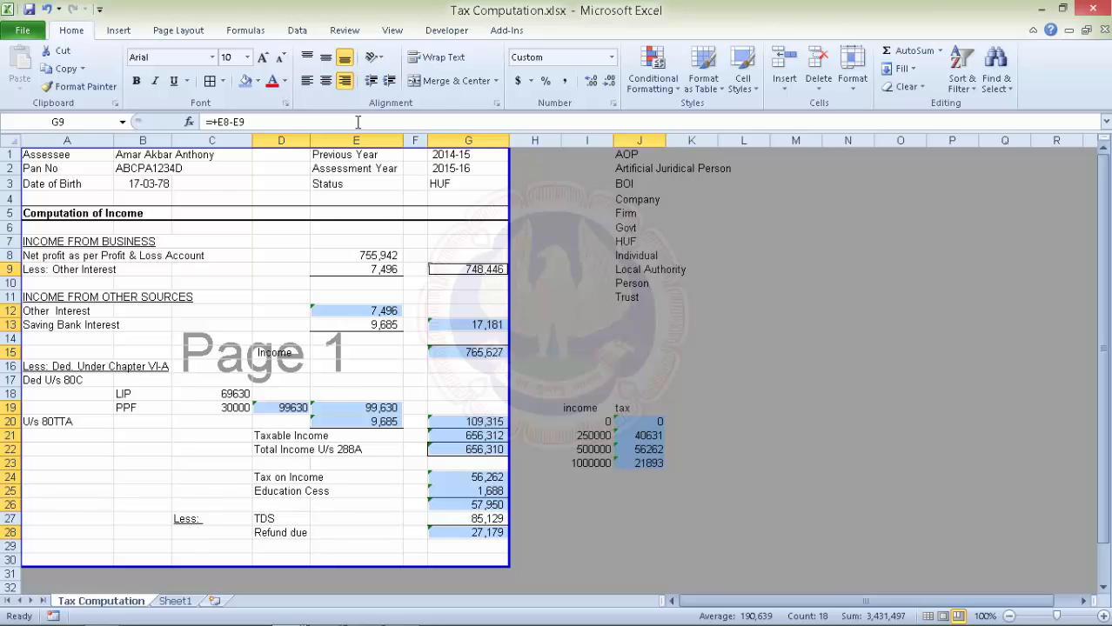
Set the selected formula cells to Locked and Hidden in Format Cells Protection.
{"action": "key", "text": "shift+F10"}
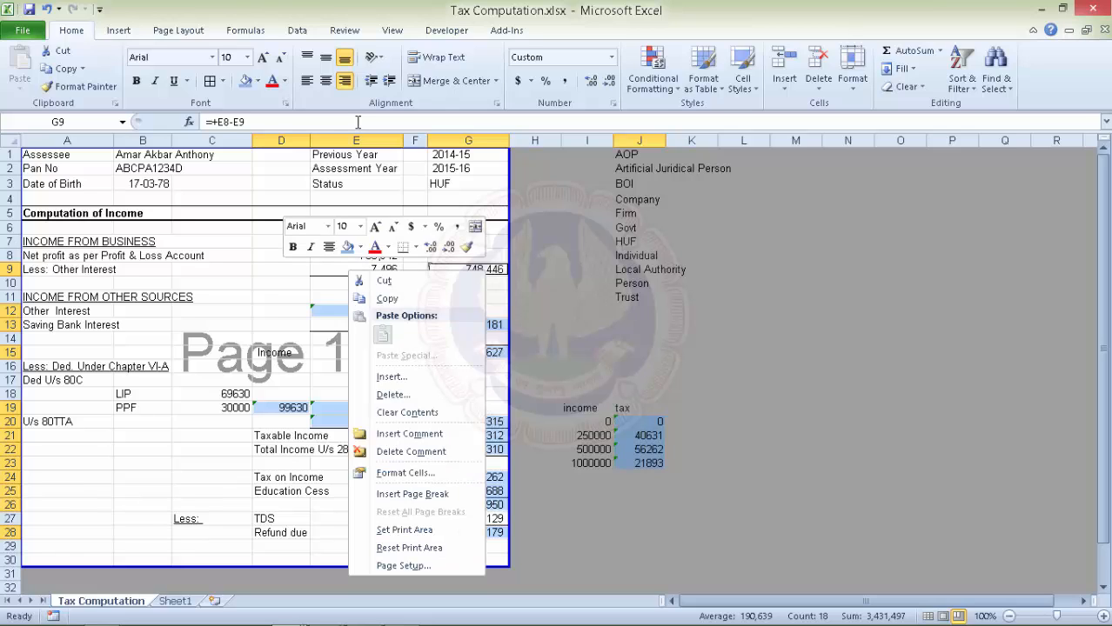
{"action": "key", "text": "Down"}
{"action": "key", "text": "Down"}
{"action": "key", "text": "Down"}
{"action": "key", "text": "Down"}
{"action": "key", "text": "Down"}
{"action": "key", "text": "Down"}
{"action": "key", "text": "Down"}
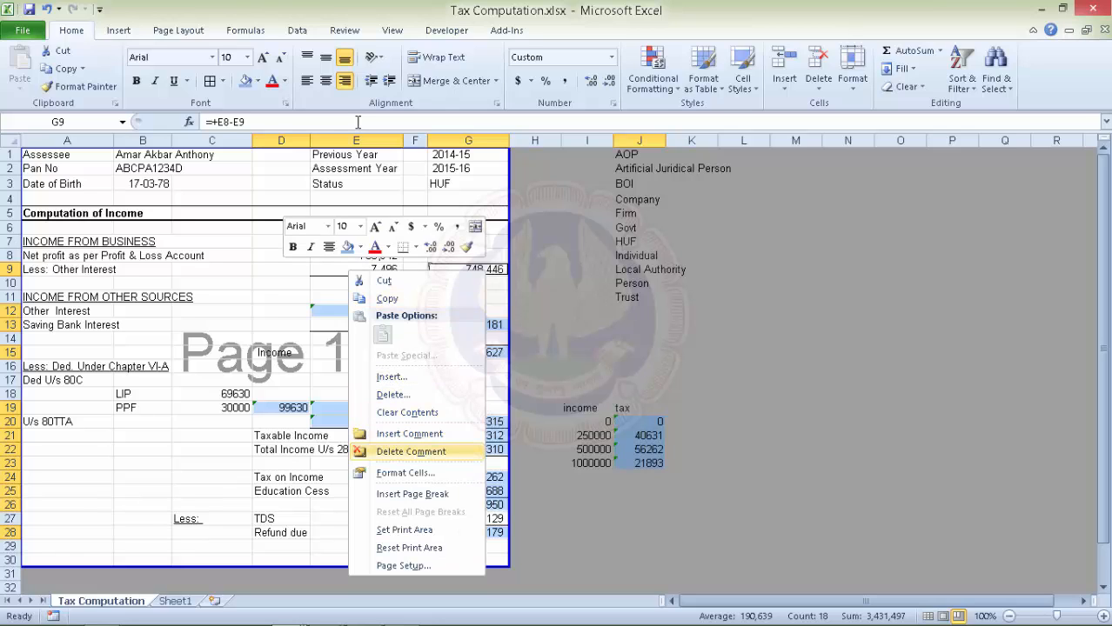
{"action": "key", "text": "Up"}
{"action": "key", "text": "Up"}
{"action": "key", "text": "Up"}
{"action": "key", "text": "Up"}
{"action": "key", "text": "Up"}
{"action": "key", "text": "Up"}
{"action": "key", "text": "Up"}
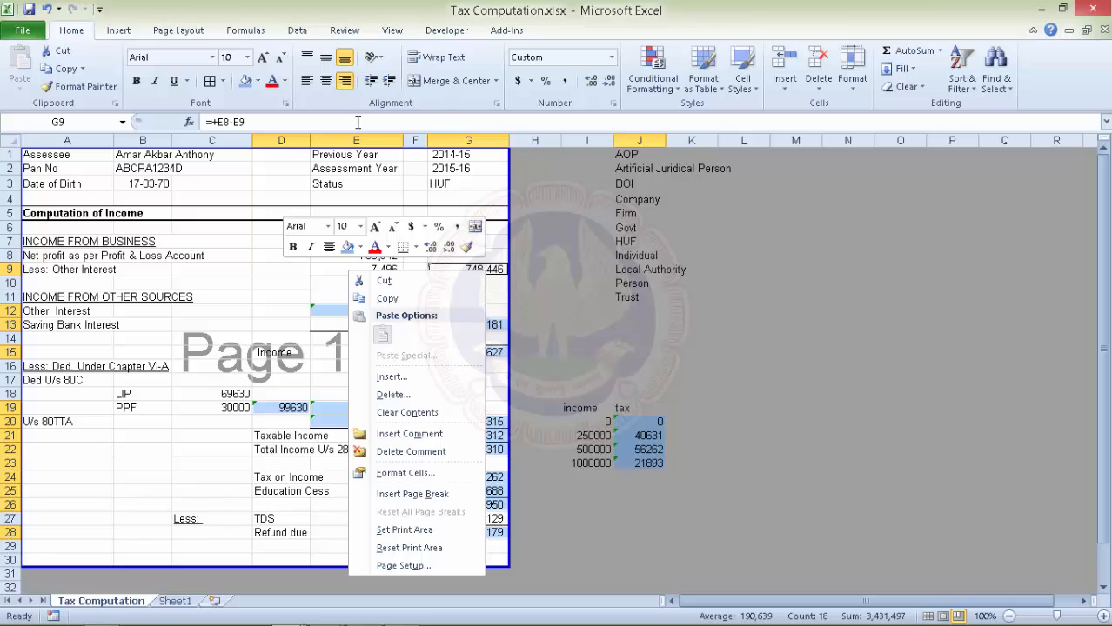
{"action": "key", "text": "Escape"}
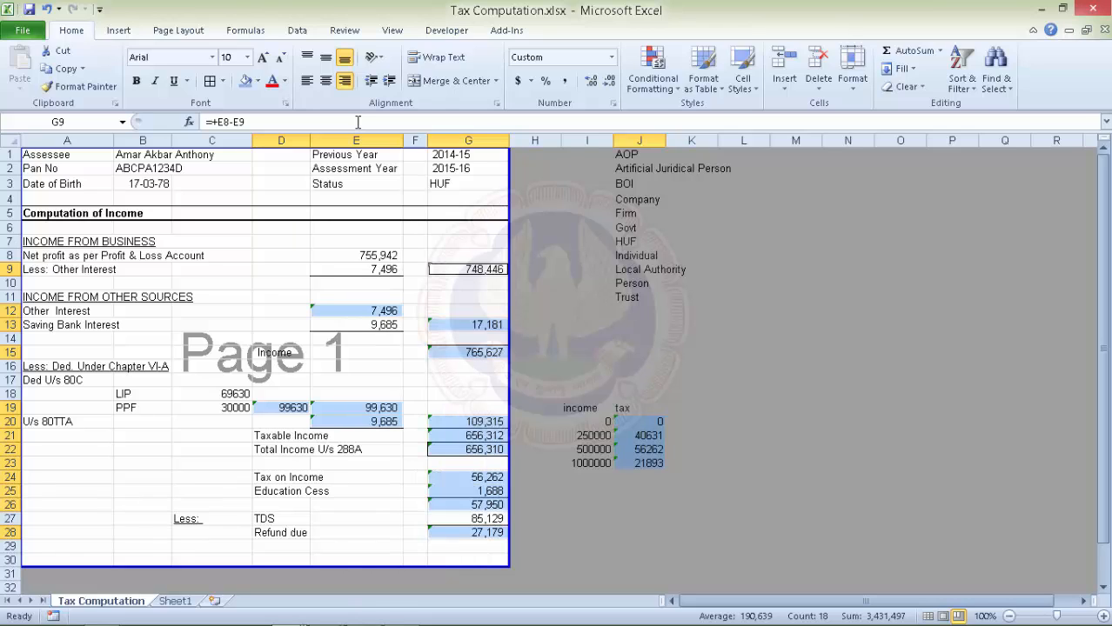
{"action": "key", "text": "shift+F10"}
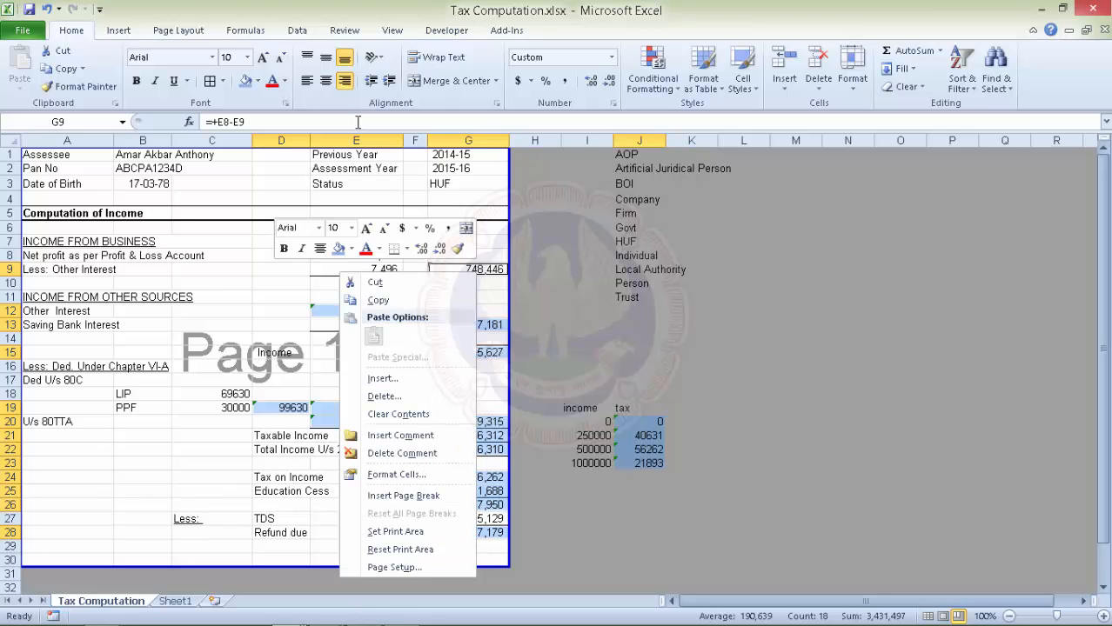
{"action": "key", "text": "f"}
{"action": "key", "text": "Return"}
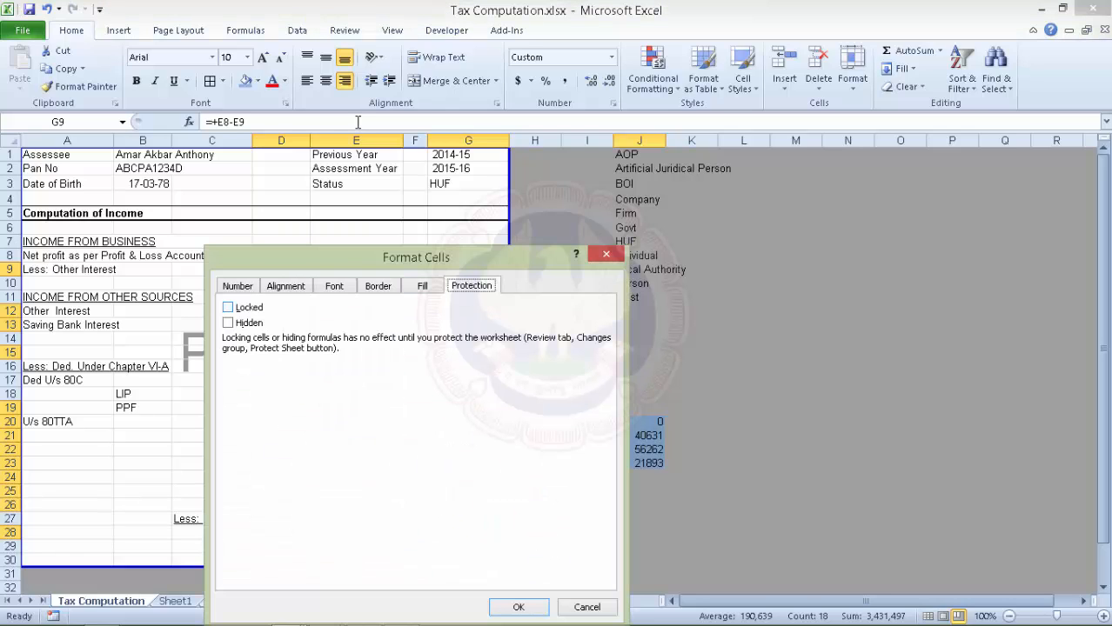
{"action": "key", "text": "alt+l"}
{"action": "key", "text": "alt+h"}
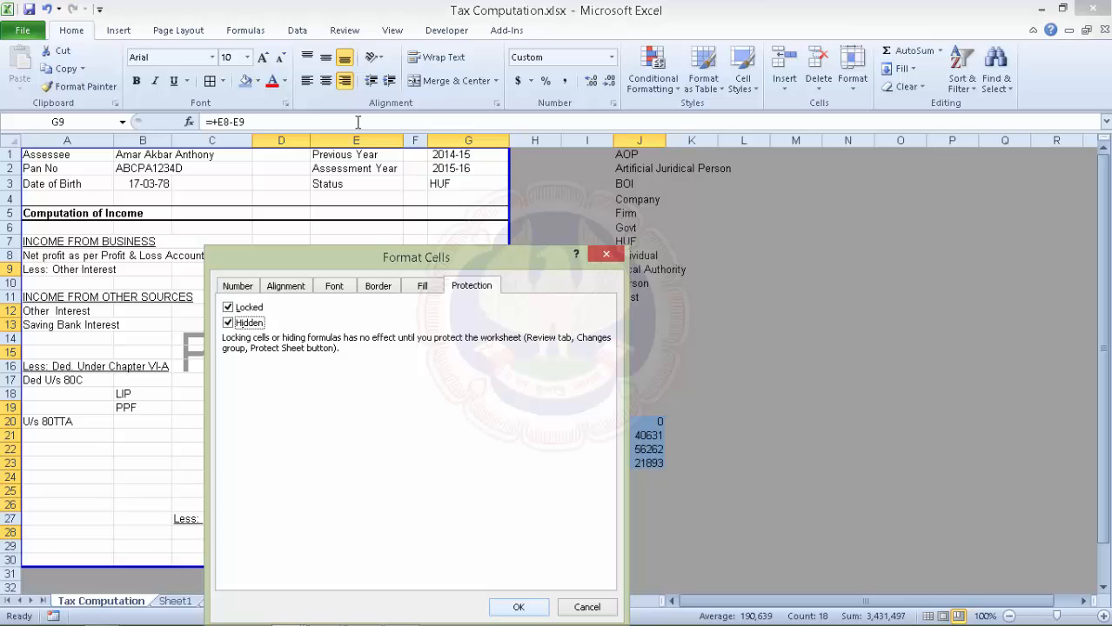
{"action": "key", "text": "Return"}
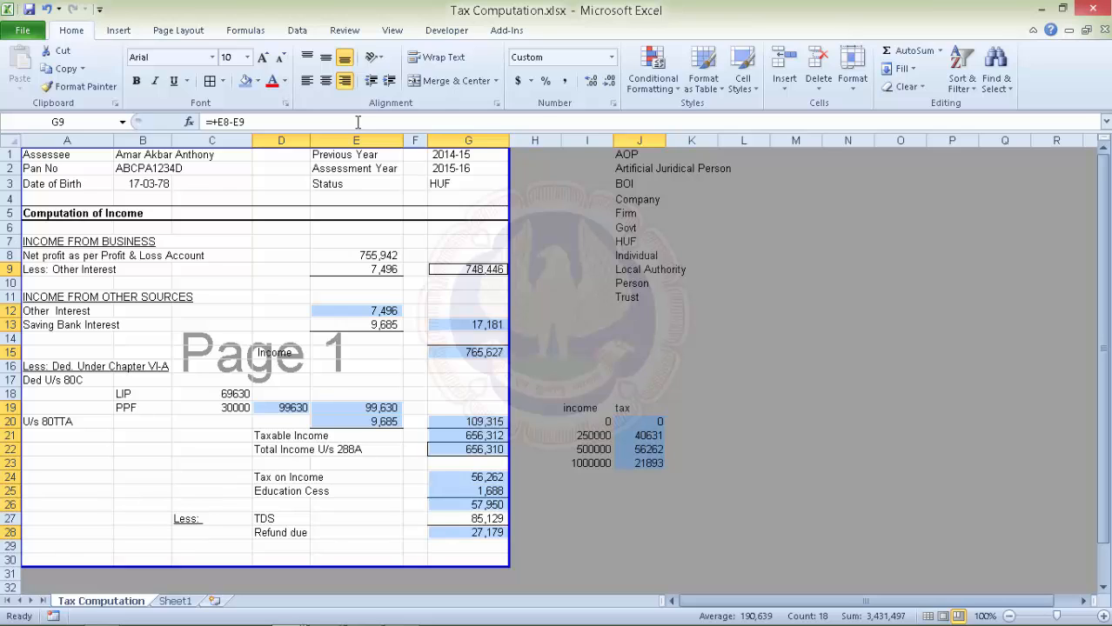
Protect the Tax Computation sheet with a password, confirm it, then deselect the formula cells.
{"action": "left_click", "coordinate": [344, 29]}
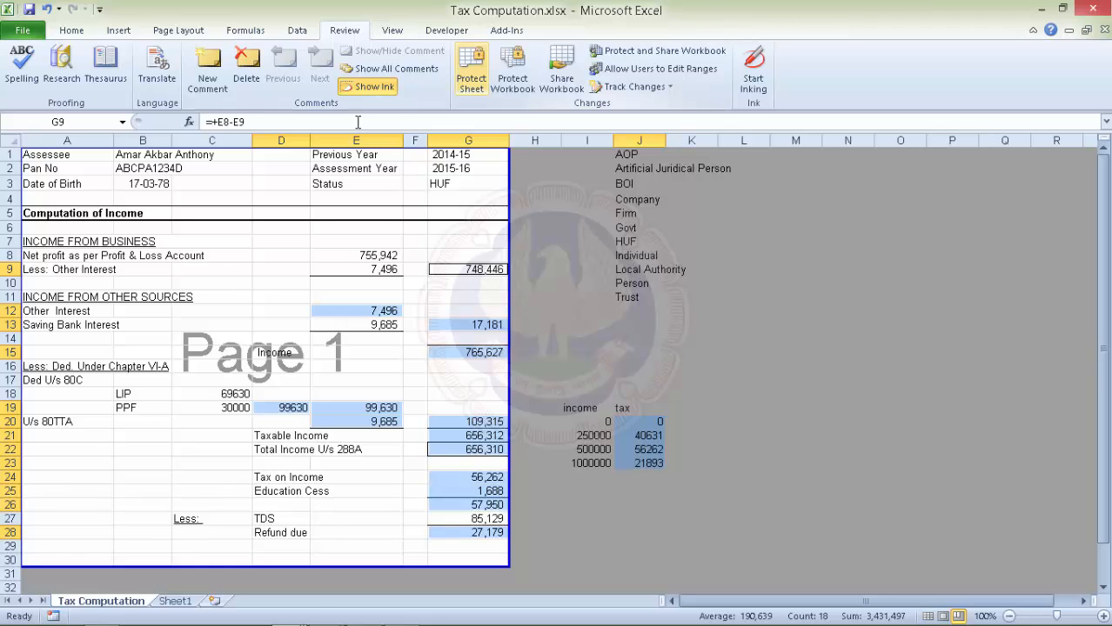
{"action": "left_click", "coordinate": [470, 68]}
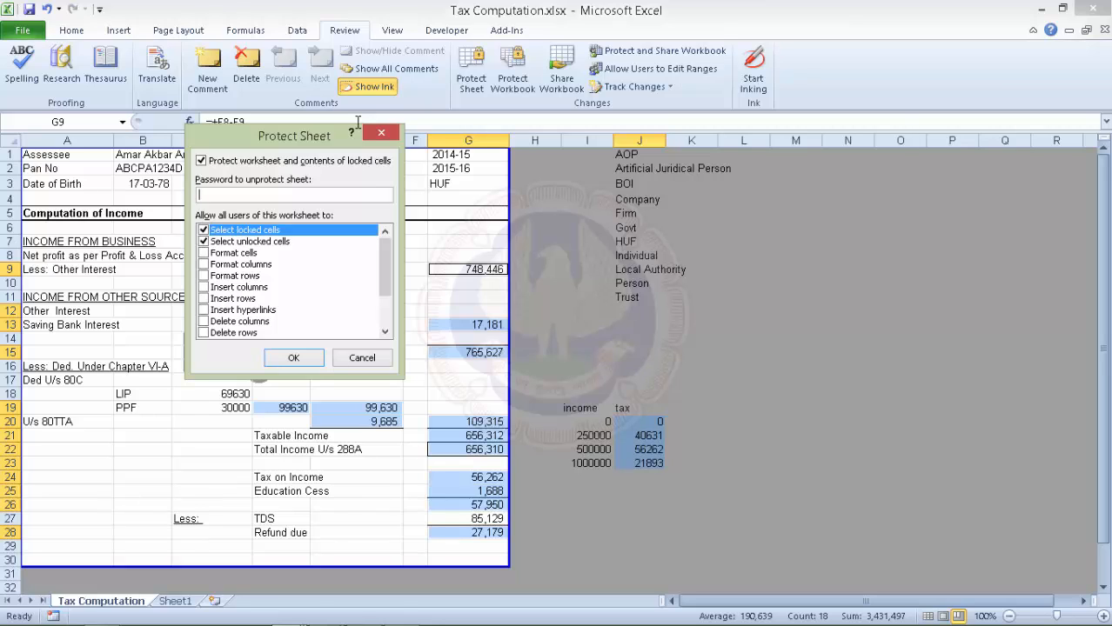
{"action": "type", "text": "123"}
{"action": "key", "text": "Return"}
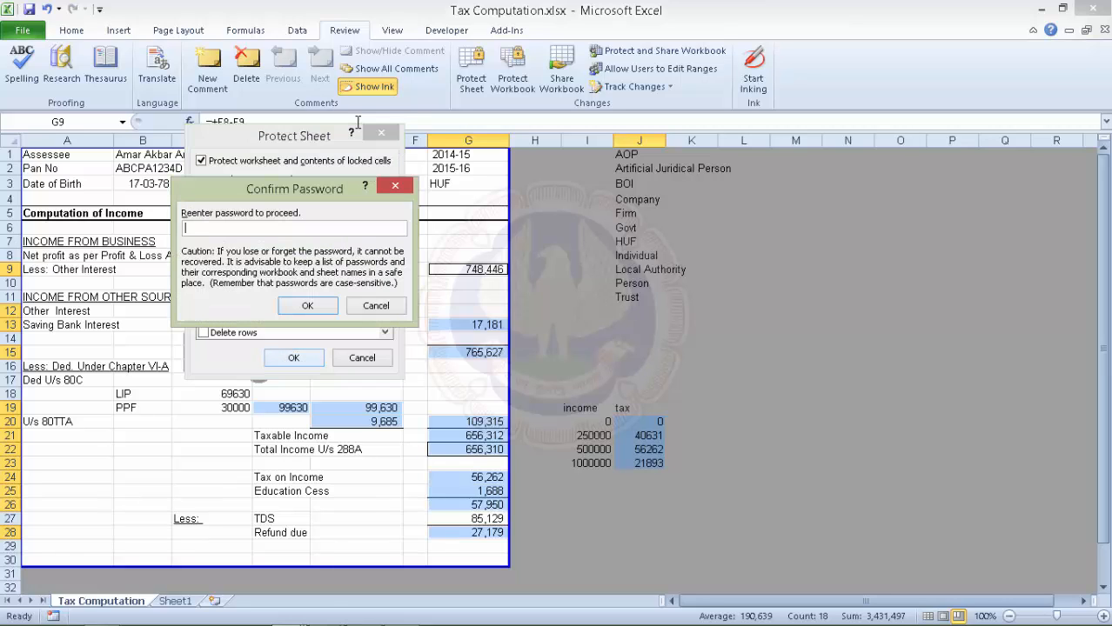
{"action": "type", "text": "123"}
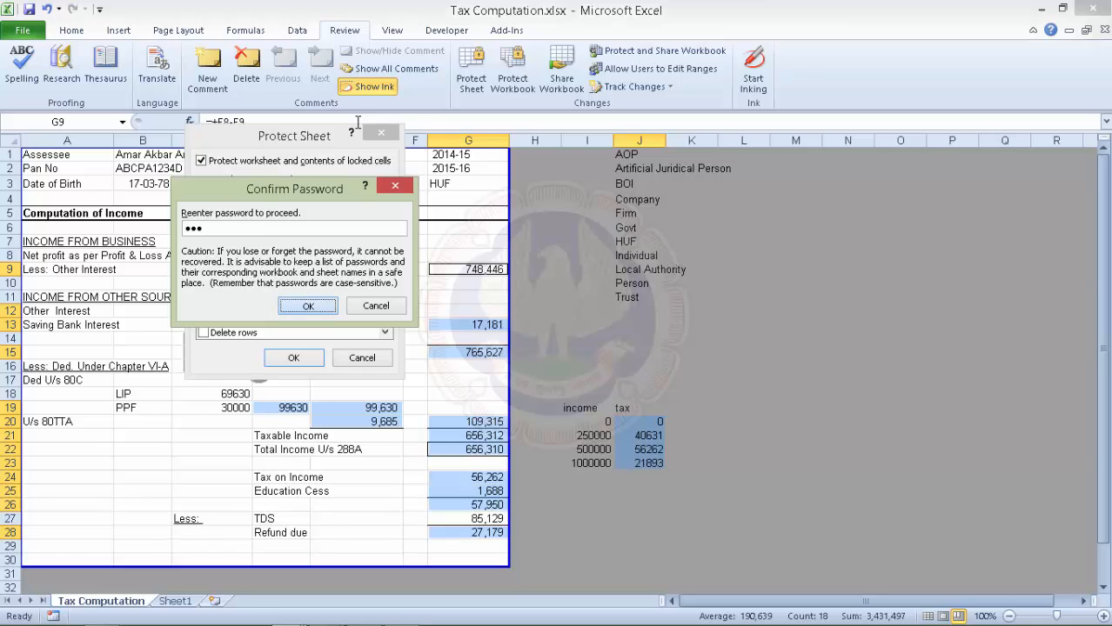
{"action": "key", "text": "Return"}
{"action": "left_click", "coordinate": [212, 312]}
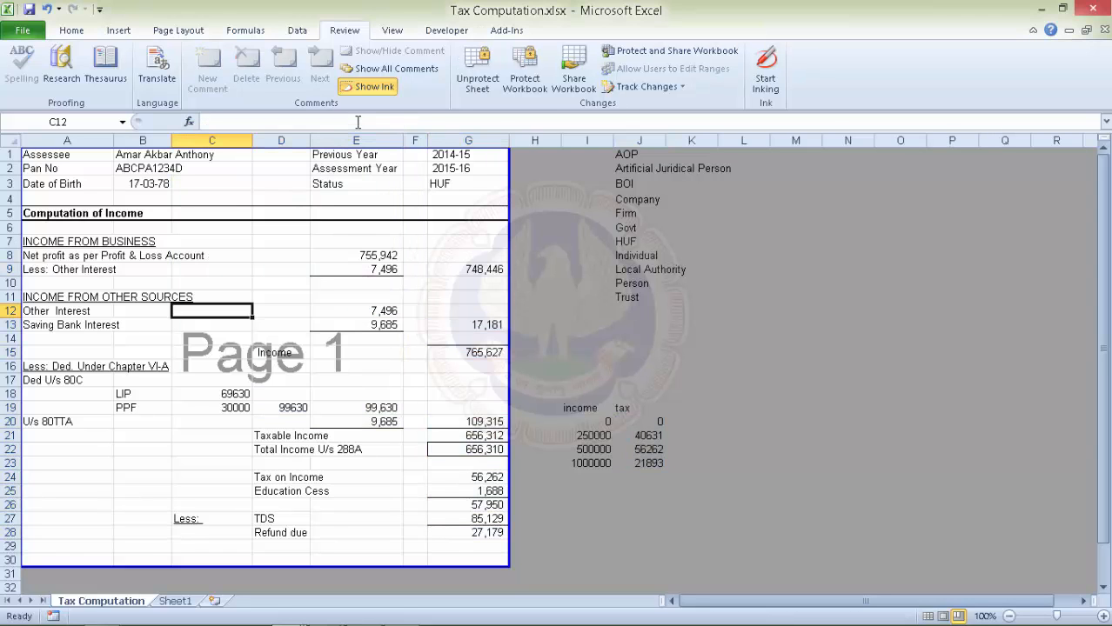
Check the formula bar for G9, G24 and G25 to confirm their formulas are hidden.
{"action": "left_click", "coordinate": [468, 269]}
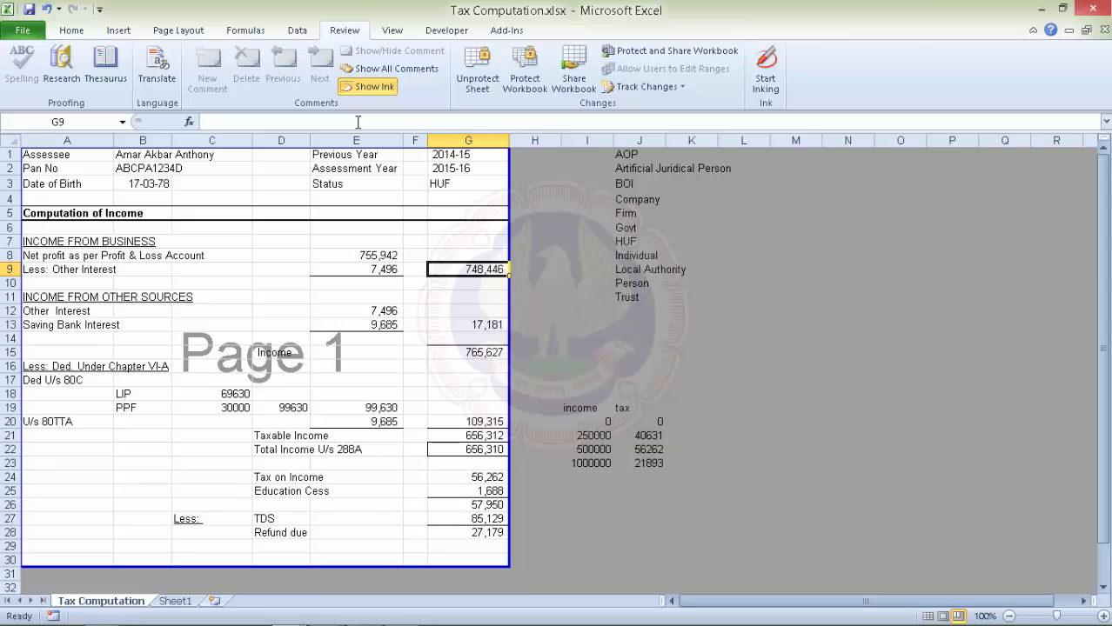
{"action": "left_click", "coordinate": [468, 478]}
{"action": "left_click", "coordinate": [468, 491]}
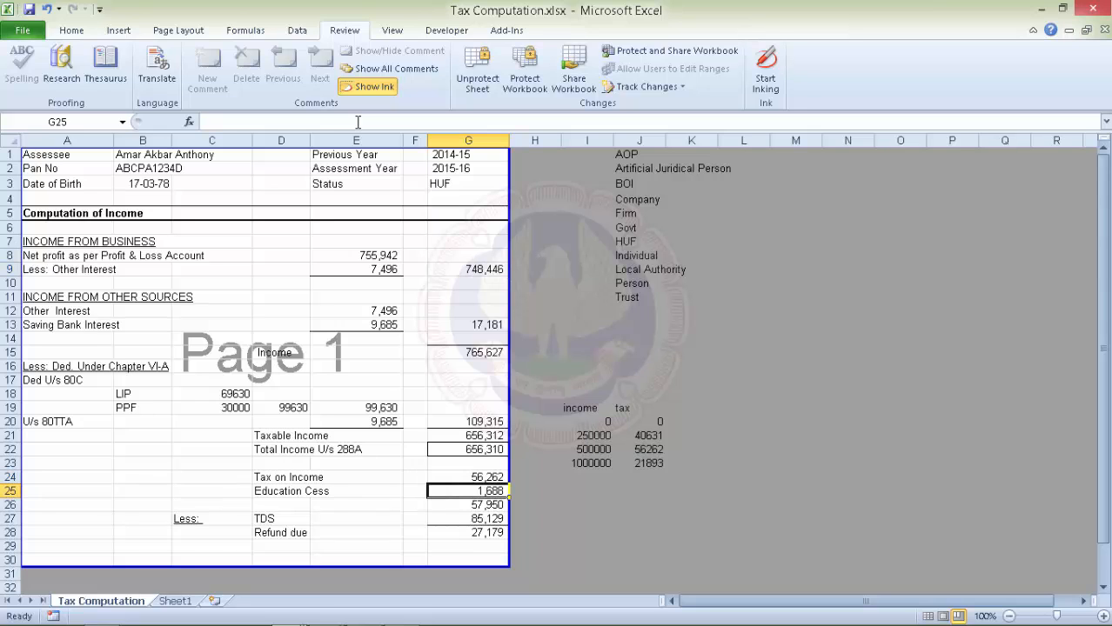
{"action": "left_click", "coordinate": [468, 269]}
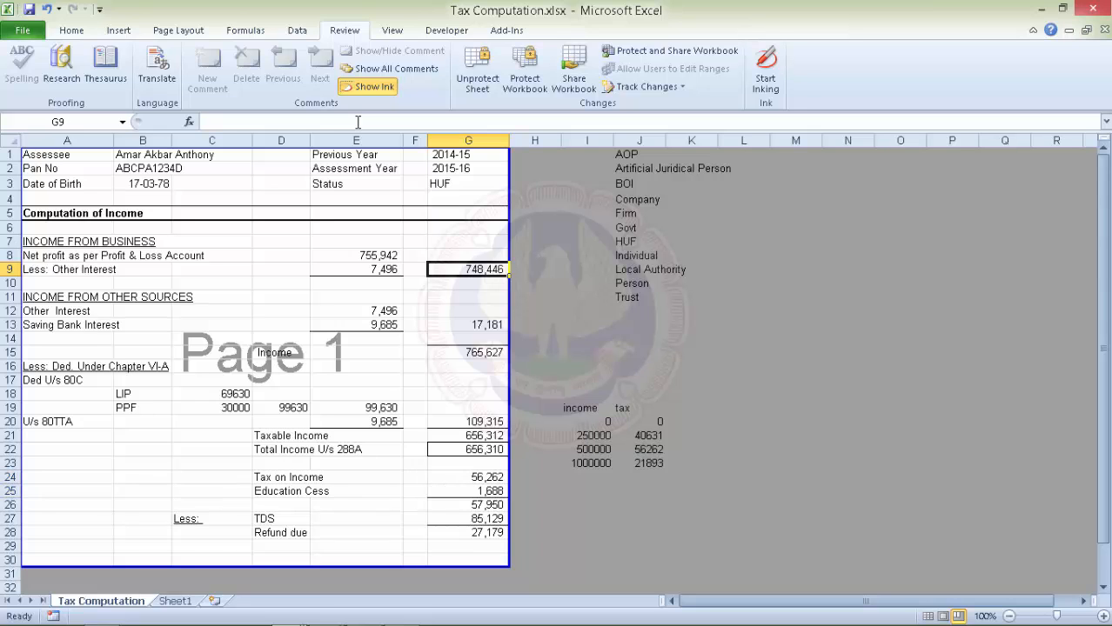
Verify that G9 rejects editing, then advance to the EMI Calculations slide.
{"action": "left_click", "coordinate": [357, 122]}
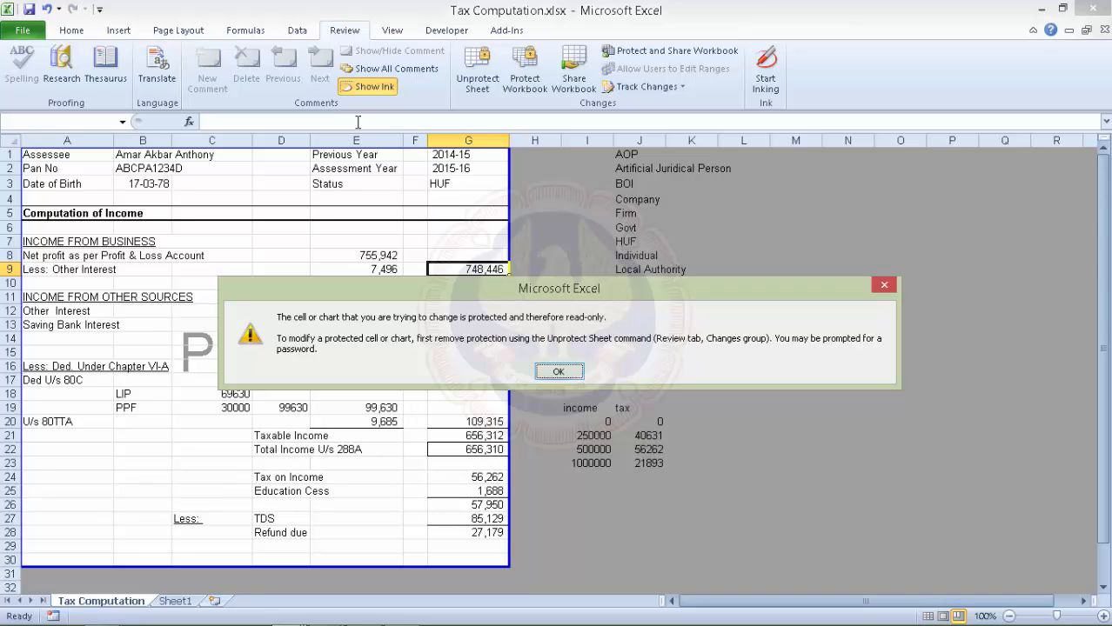
{"action": "key", "text": "Return"}
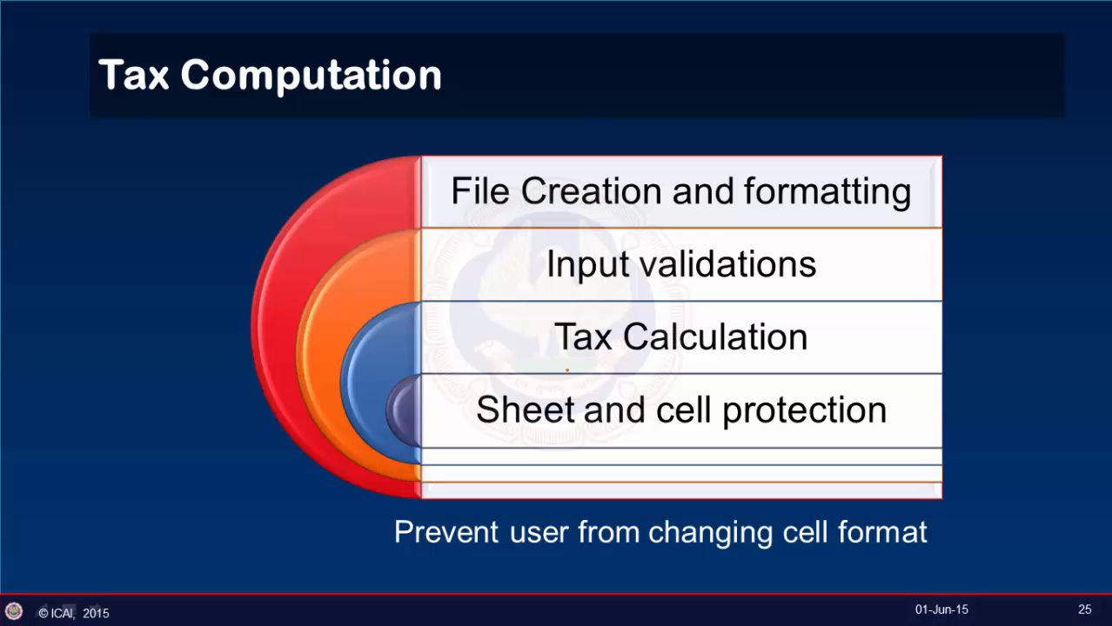
{"action": "key", "text": "Right"}
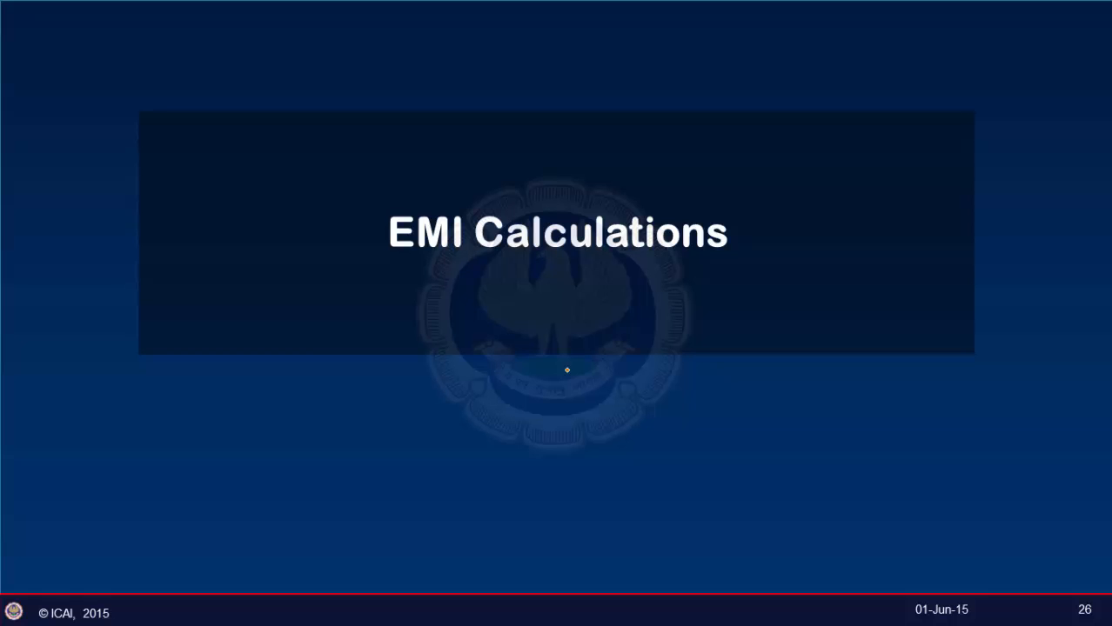
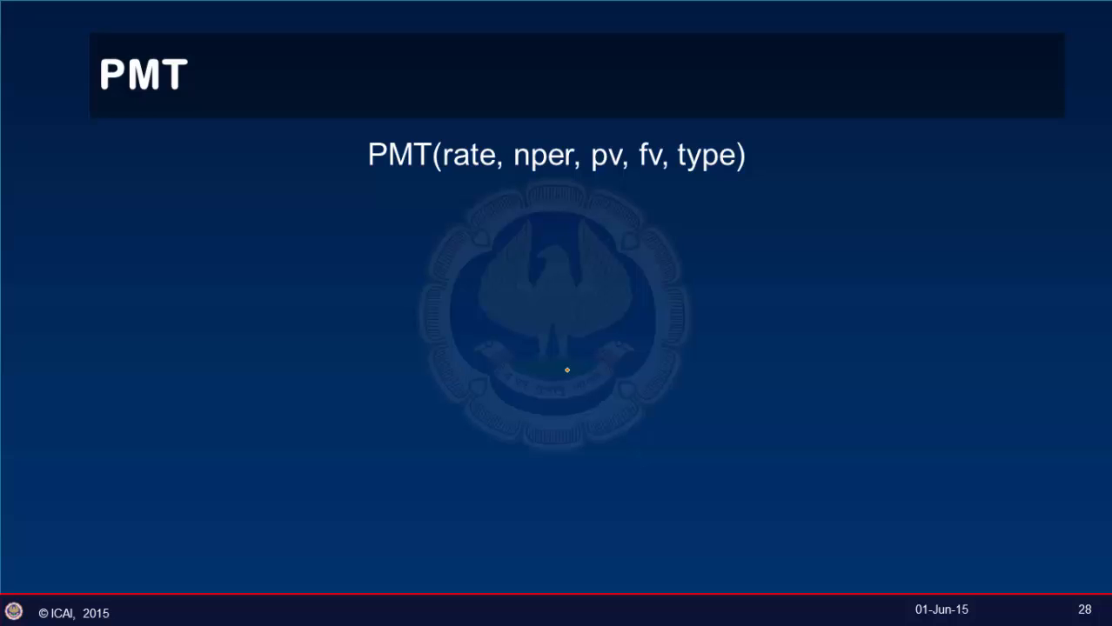
Reveal the Rate, Nper, Pv, Fv and Type explanations, then advance to the PPMT/IPMT slide.
{"action": "key", "text": "Right"}
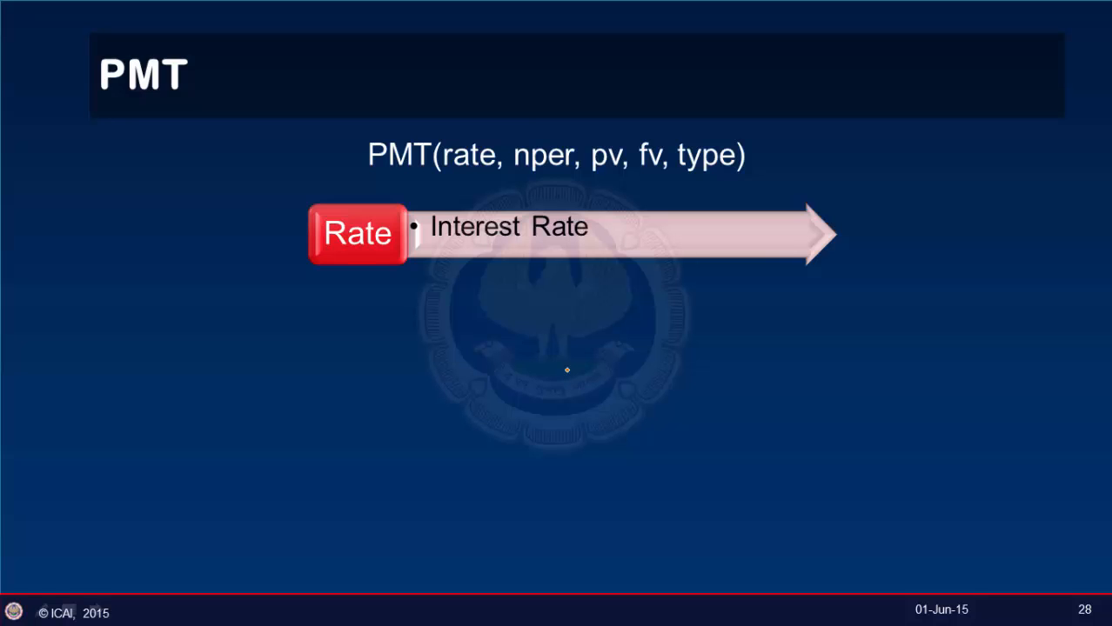
{"action": "left_click", "coordinate": [566, 370]}
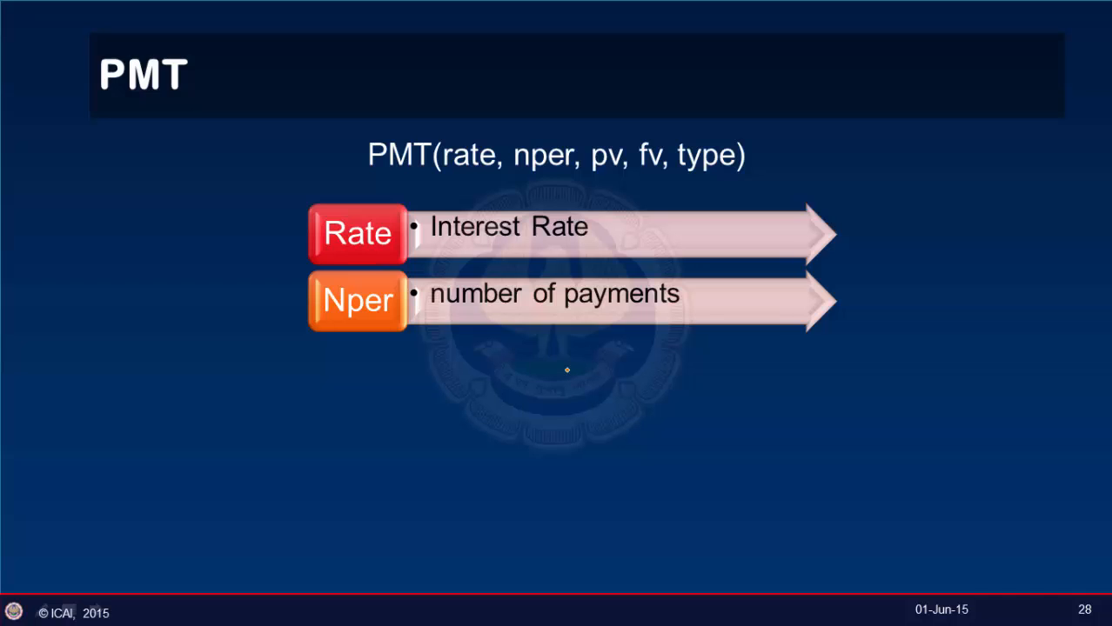
{"action": "left_click", "coordinate": [566, 370]}
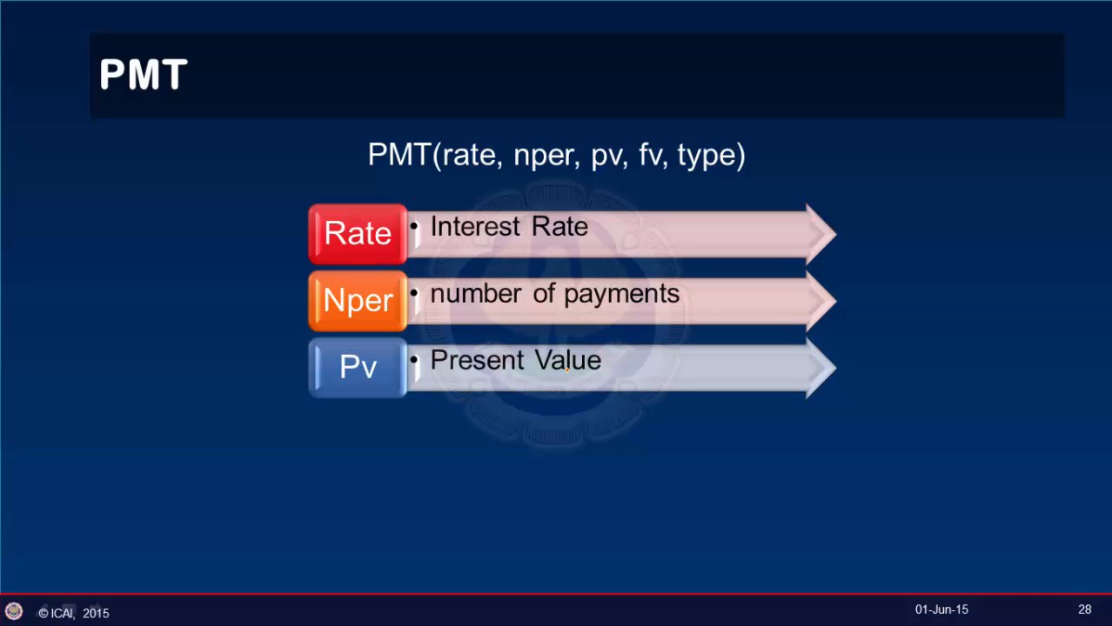
{"action": "left_click", "coordinate": [566, 370]}
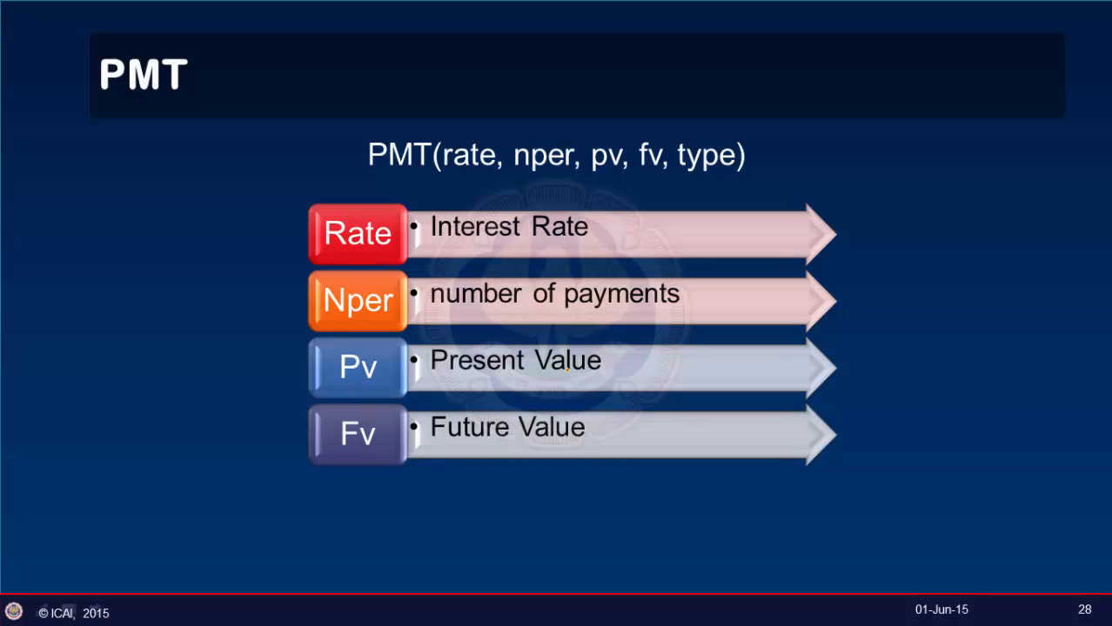
{"action": "left_click", "coordinate": [566, 370]}
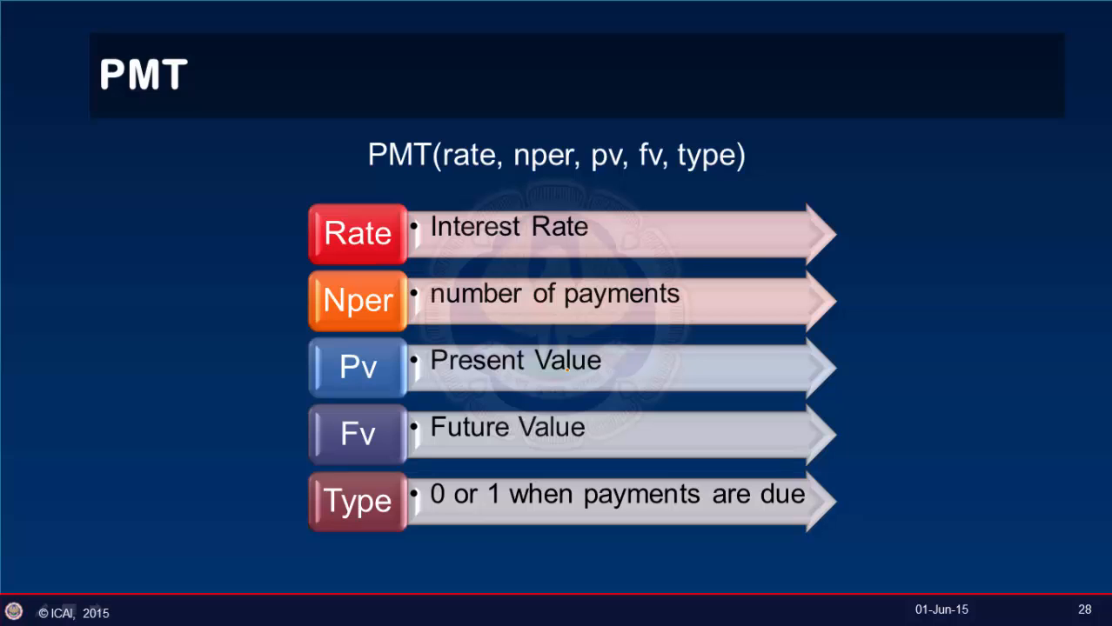
{"action": "key", "text": "Right"}
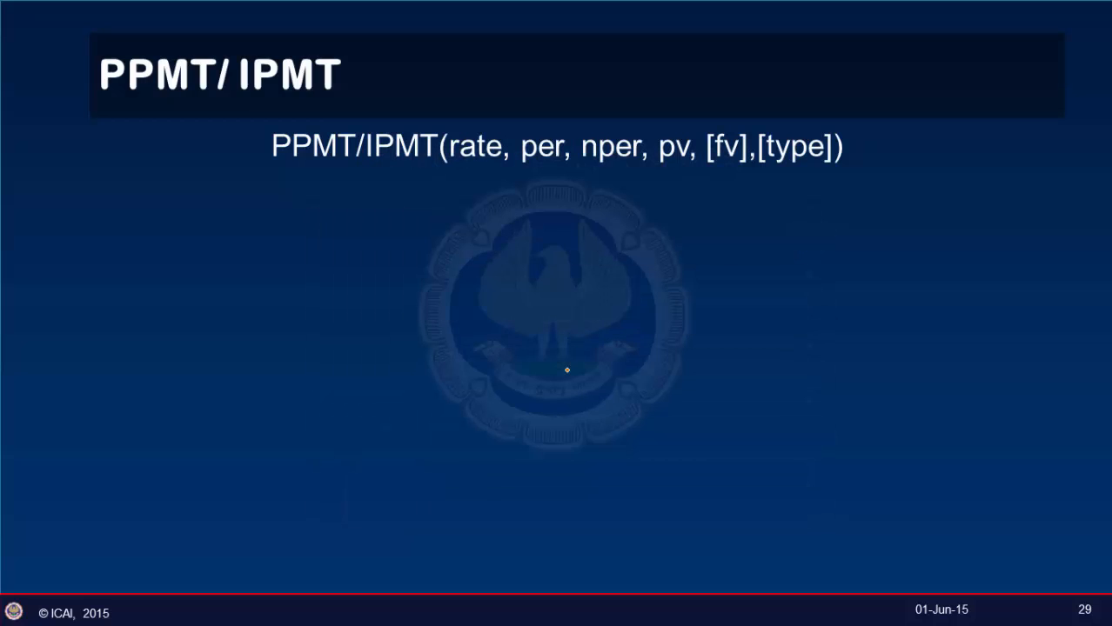
Reveal the Rate, Per, Nper, Pv, Fv and Type explanations, then switch to EMI.xlsx in Excel.
{"action": "key", "text": "Right"}
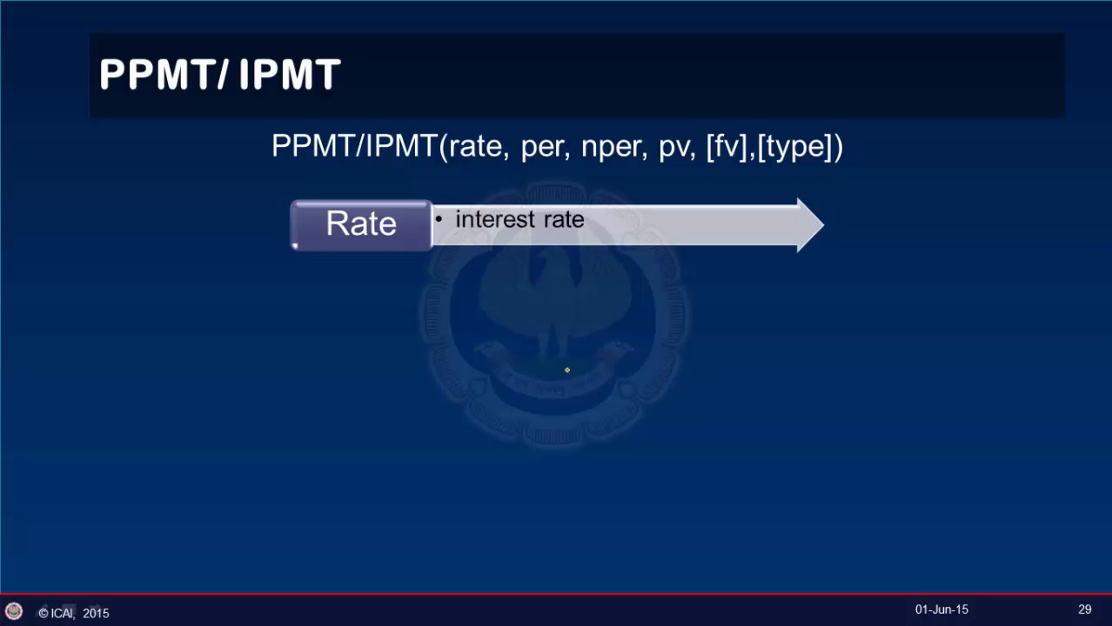
{"action": "key", "text": "Right"}
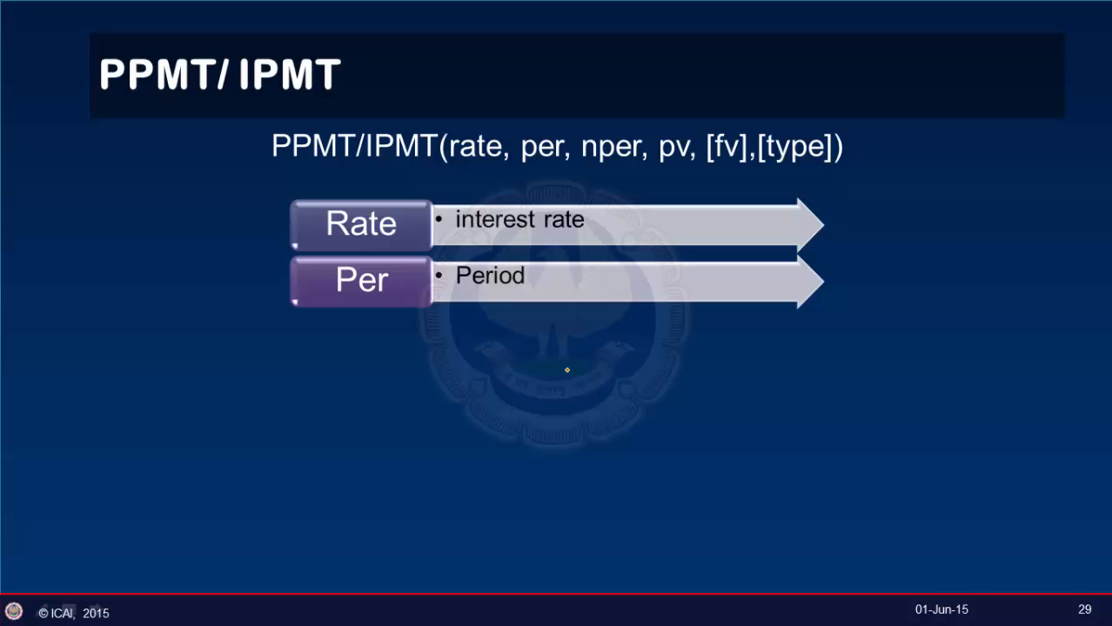
{"action": "key", "text": "Right"}
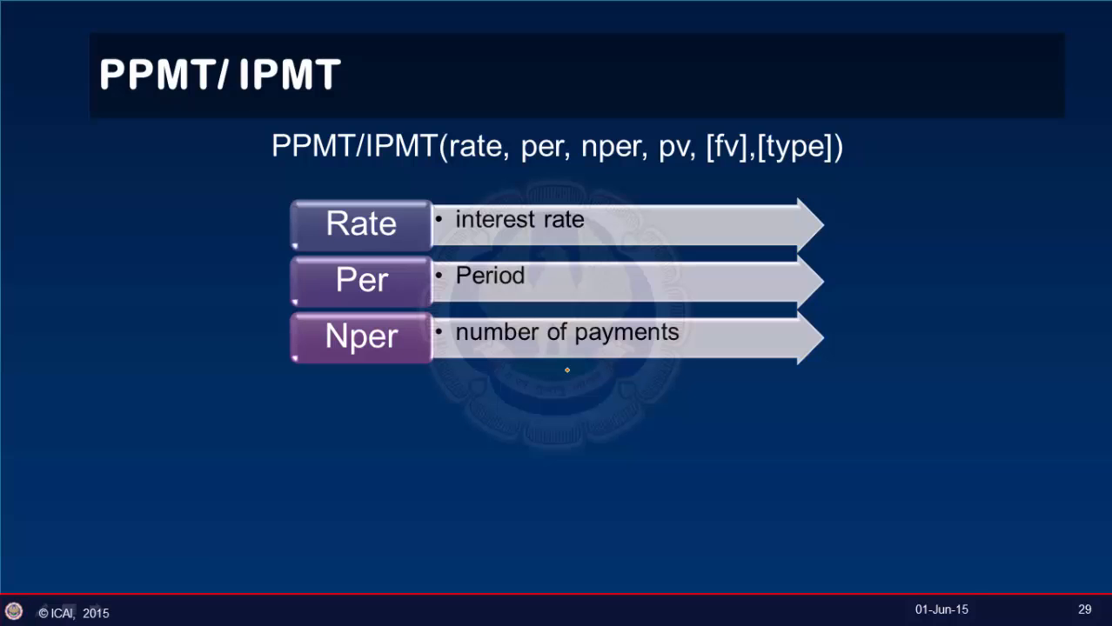
{"action": "key", "text": "Right"}
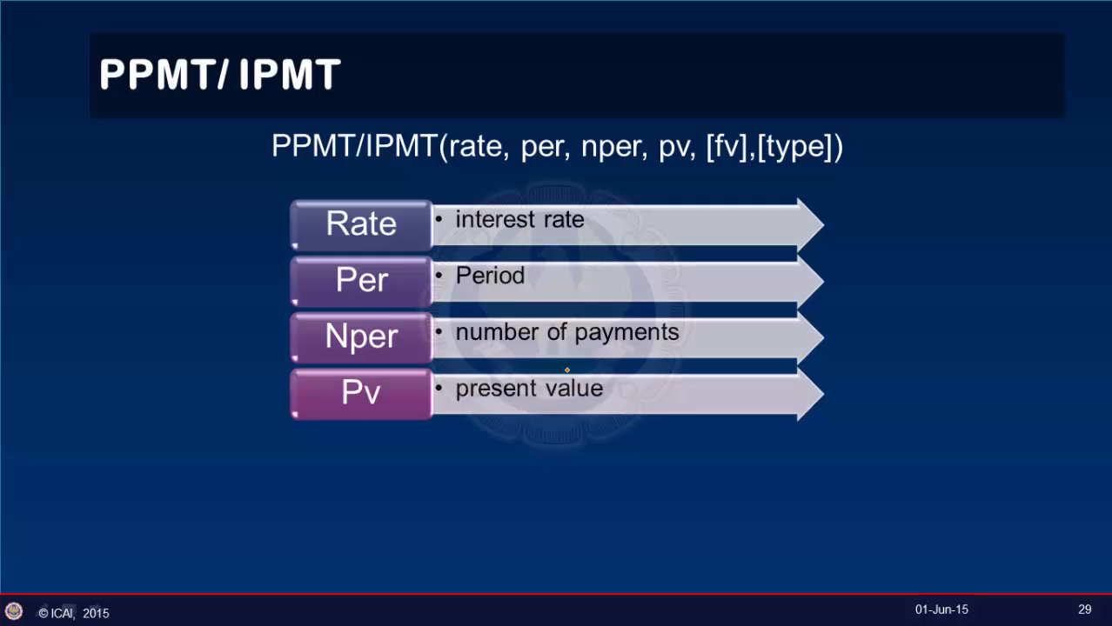
{"action": "key", "text": "Right"}
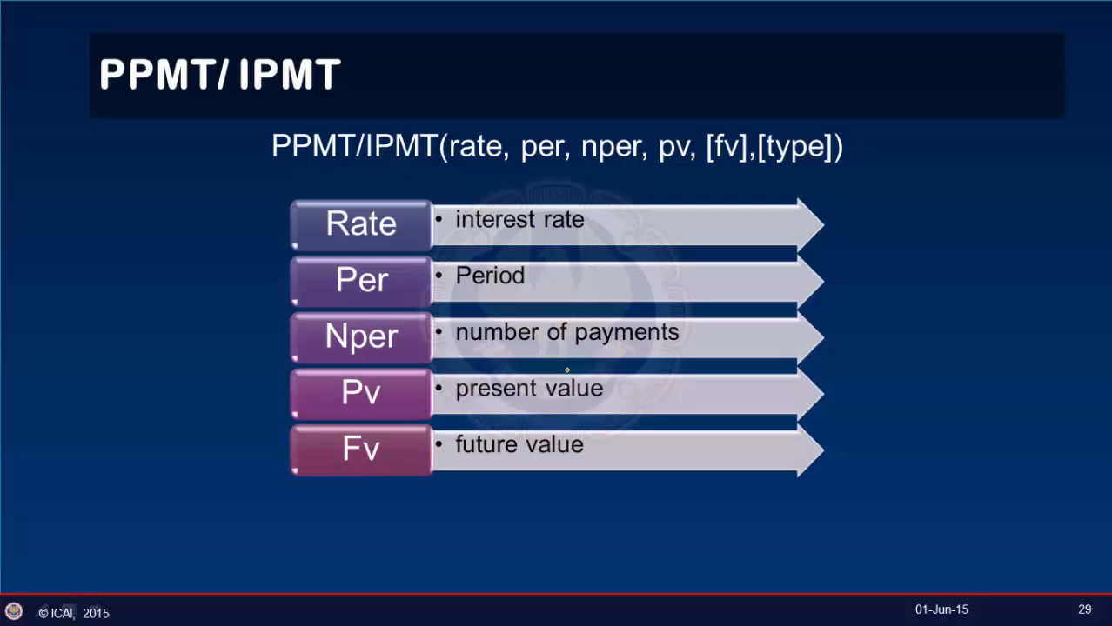
{"action": "key", "text": "Right"}
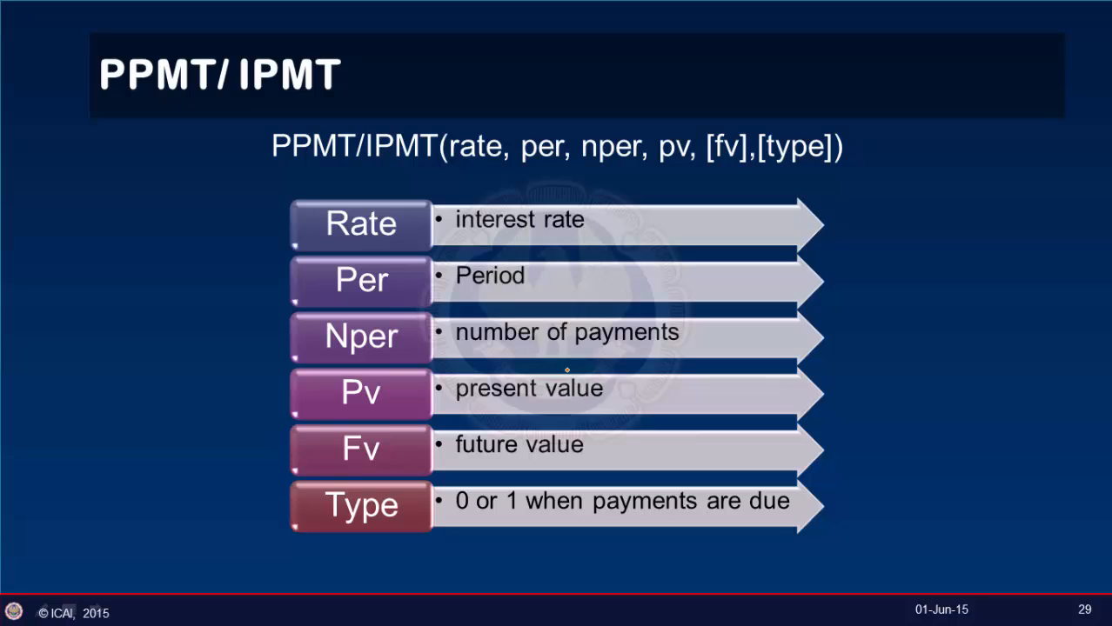
{"action": "key", "text": "alt+Tab"}
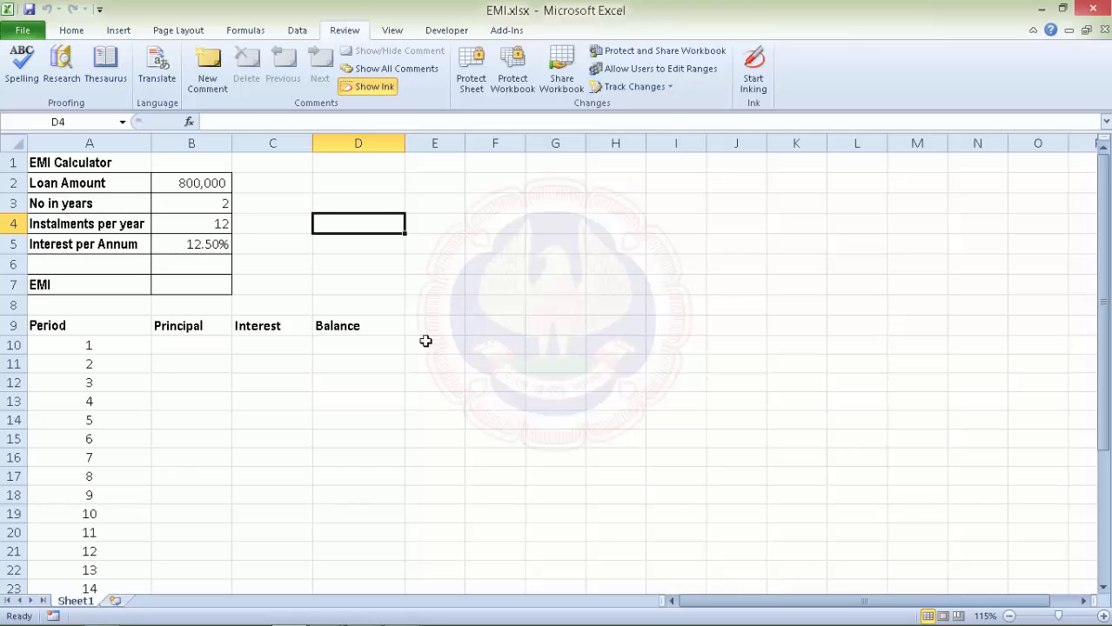
Enter =PMT(B5/12,B3*B4,B2) in B7 to compute the monthly EMI.
{"action": "left_click", "coordinate": [191, 288]}
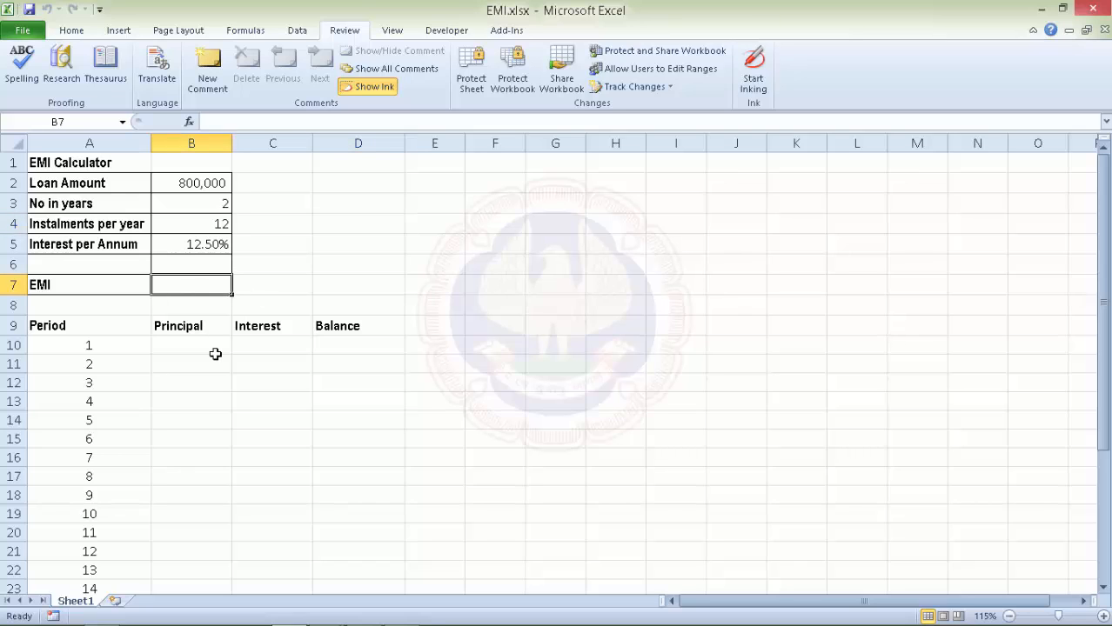
{"action": "type", "text": "="}
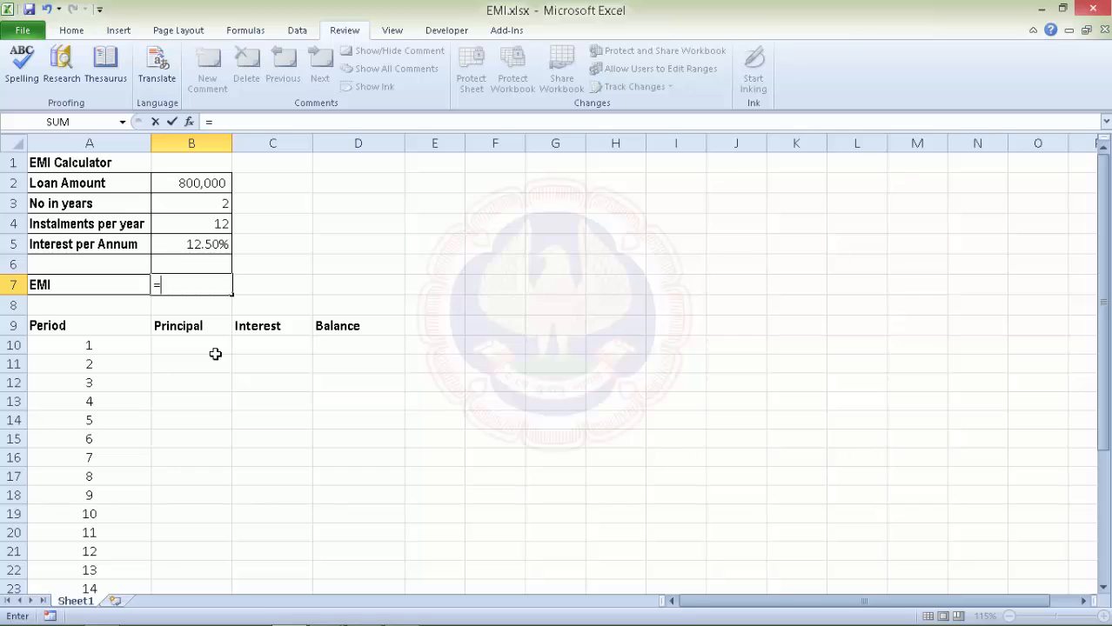
{"action": "type", "text": "pmt"}
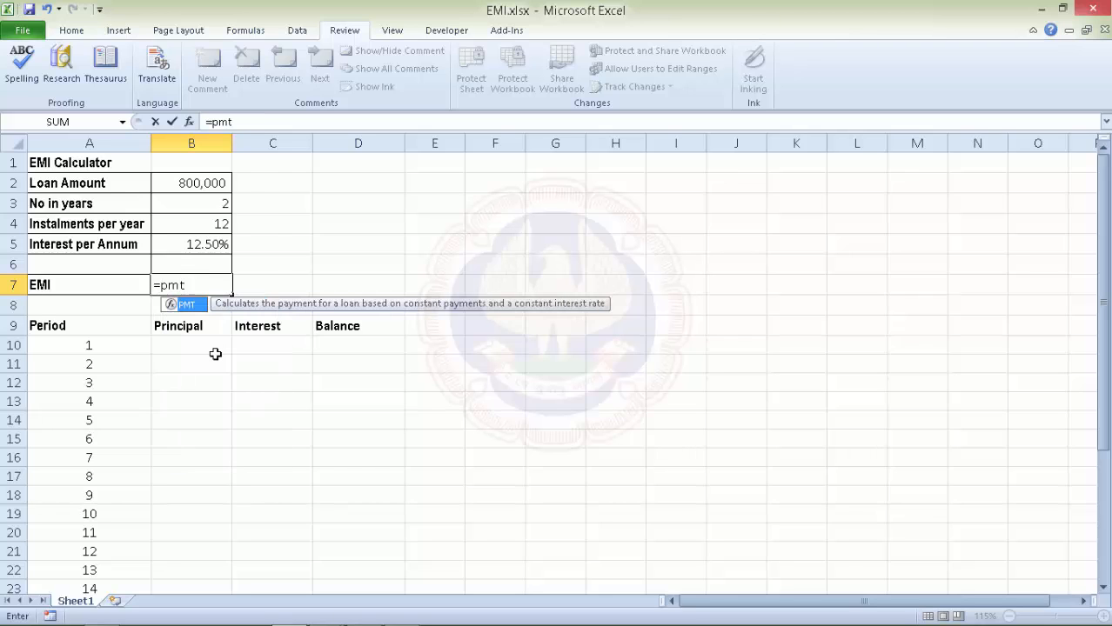
{"action": "key", "text": "Tab"}
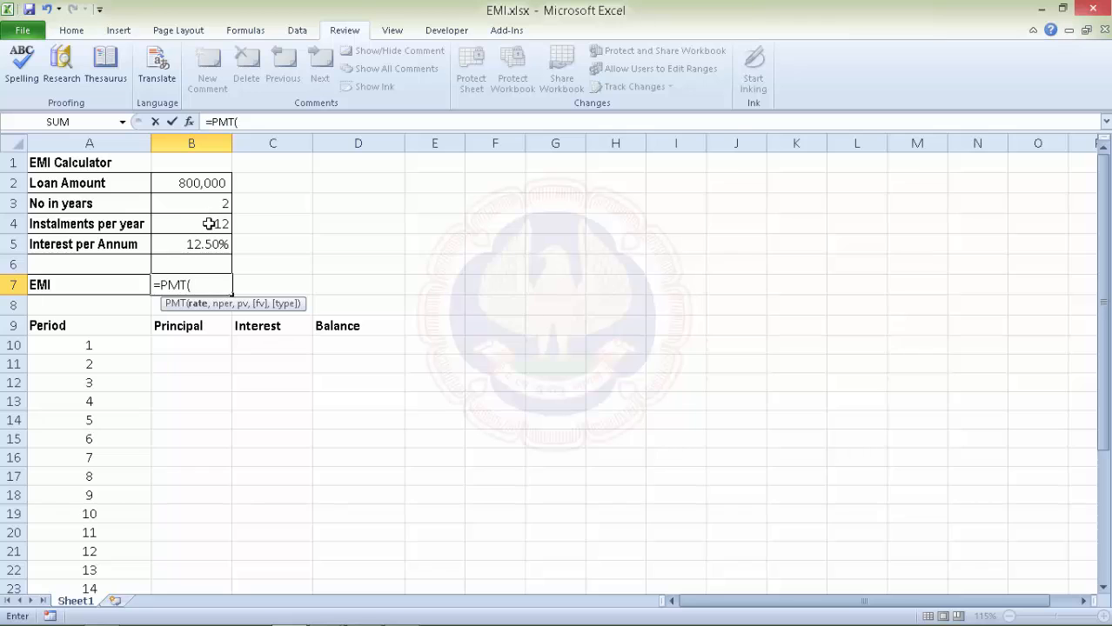
{"action": "left_click", "coordinate": [201, 245]}
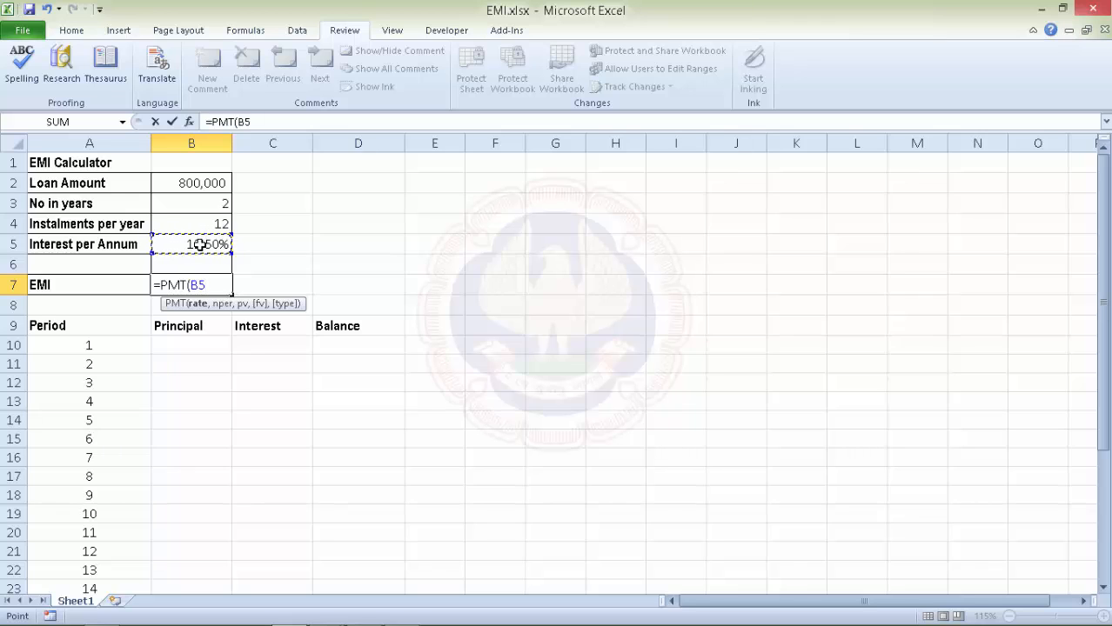
{"action": "type", "text": "/12,"}
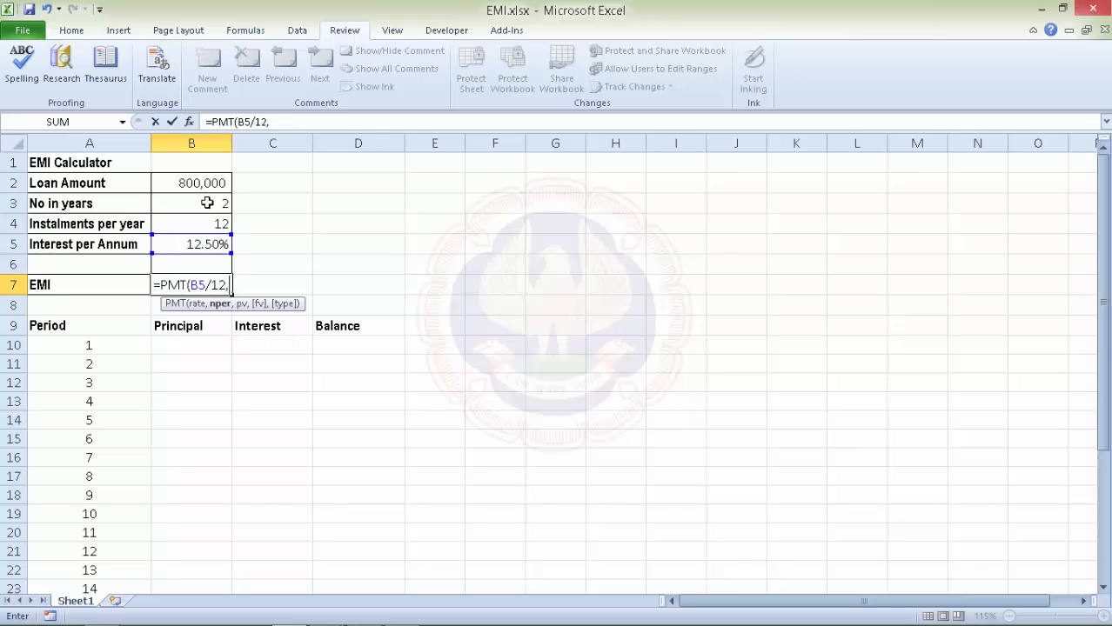
{"action": "left_click", "coordinate": [207, 203]}
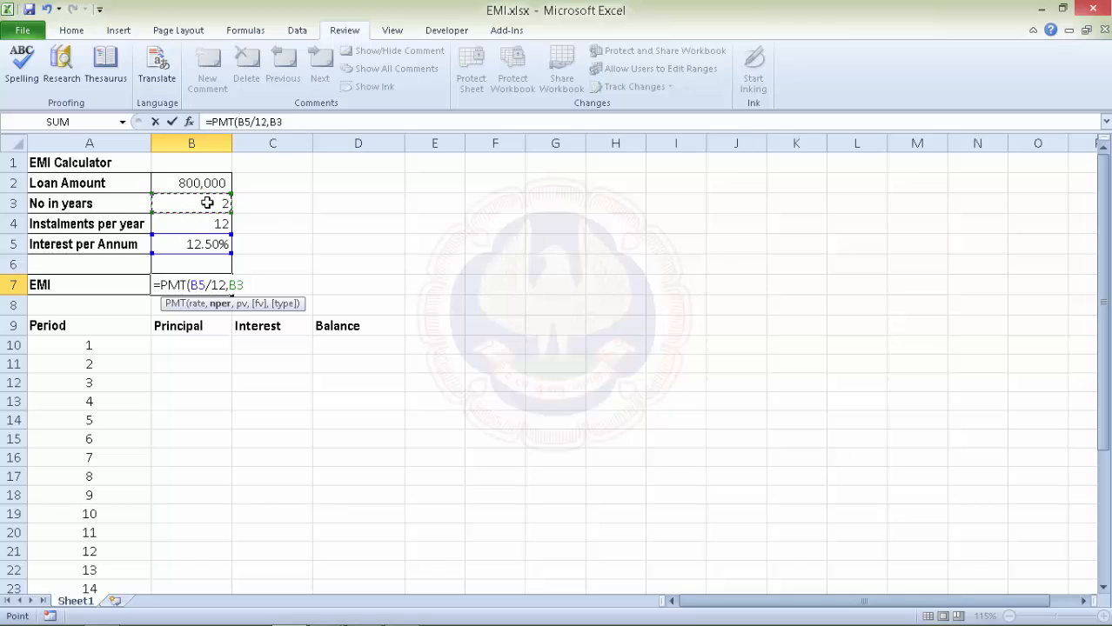
{"action": "type", "text": "*"}
{"action": "left_click", "coordinate": [212, 221]}
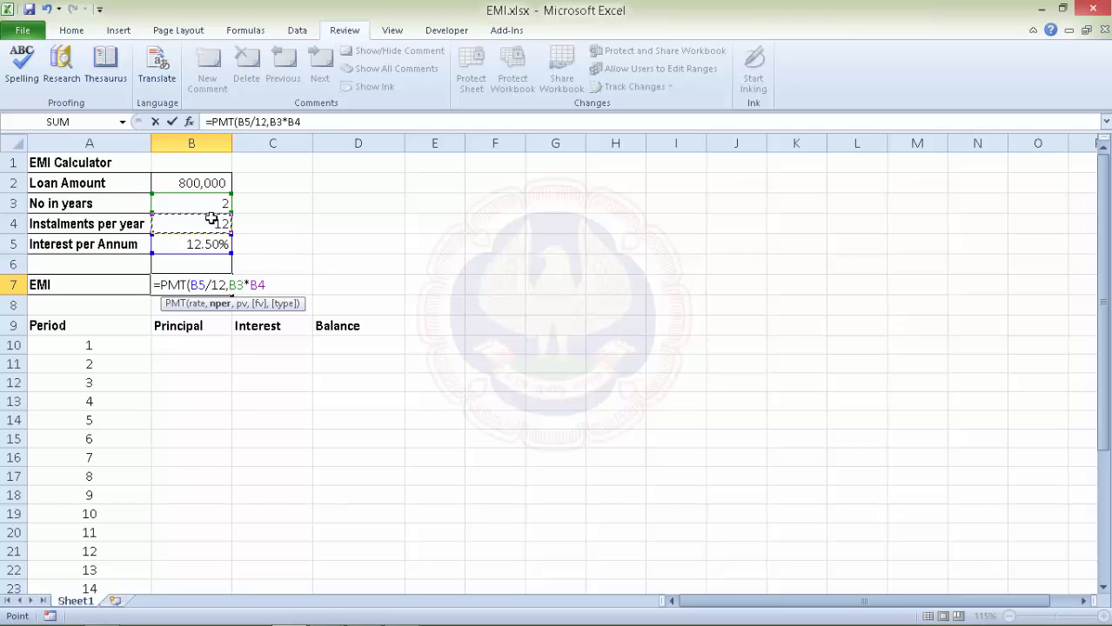
{"action": "type", "text": ","}
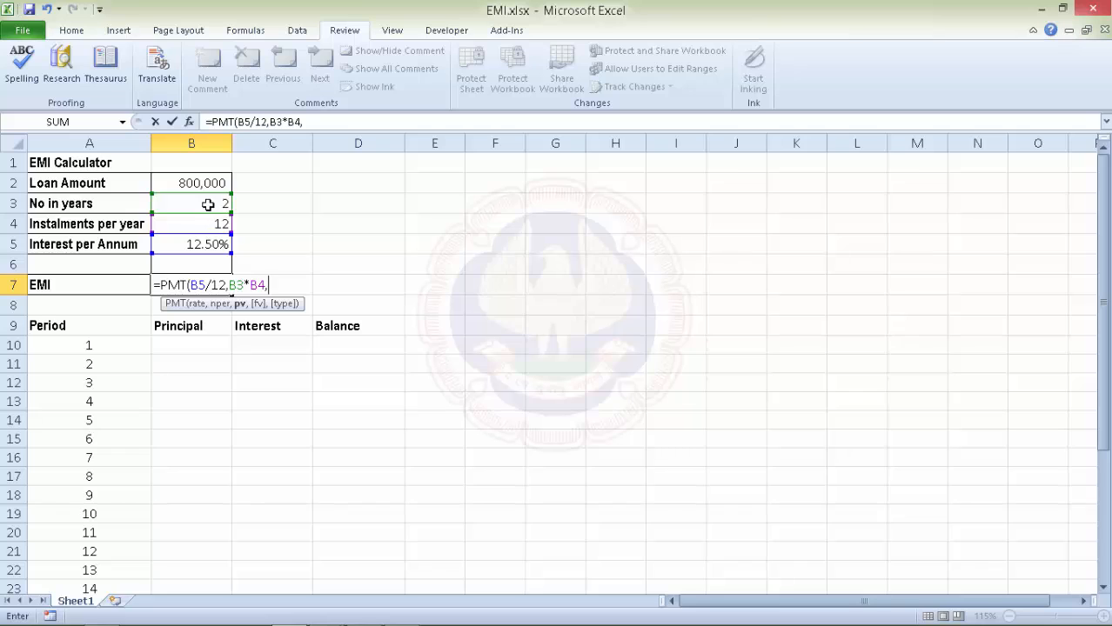
{"action": "left_click", "coordinate": [199, 183]}
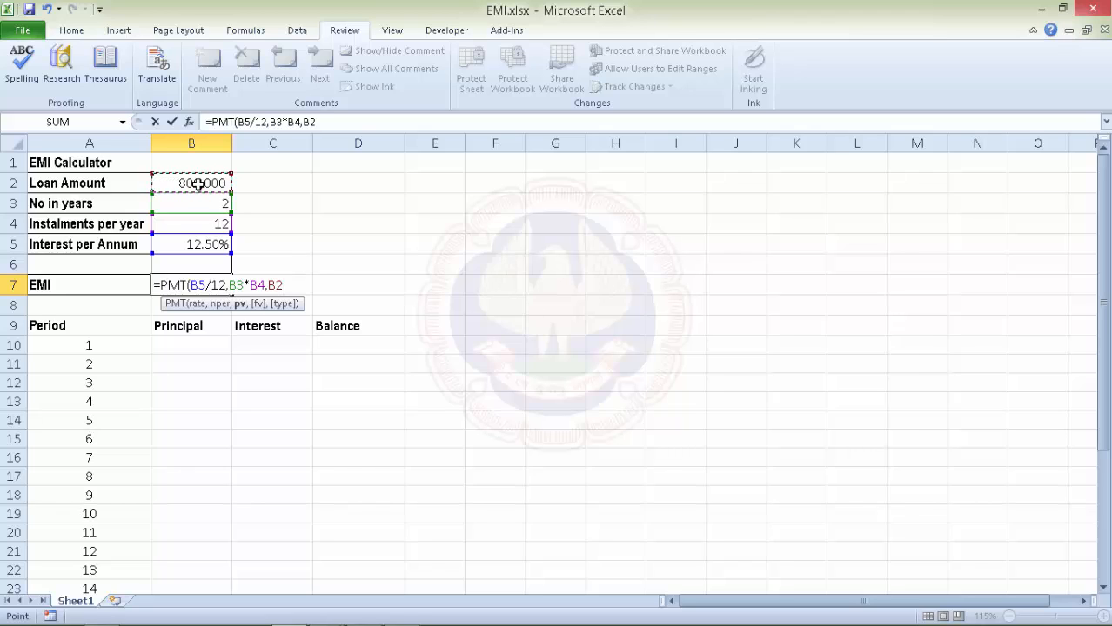
{"action": "type", "text": ")"}
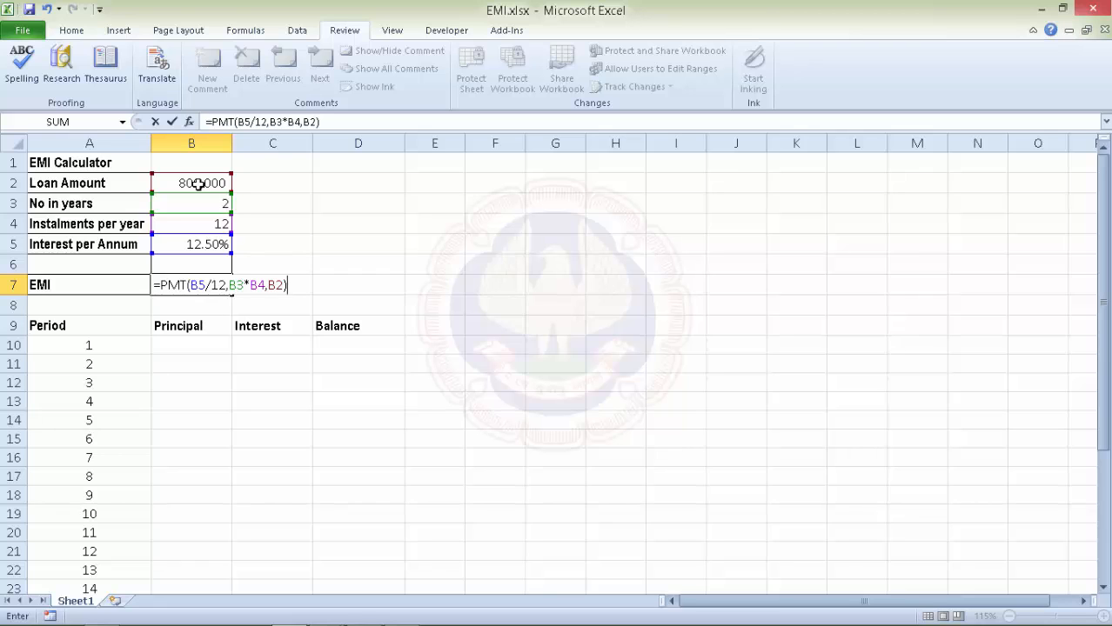
{"action": "key", "text": "Return"}
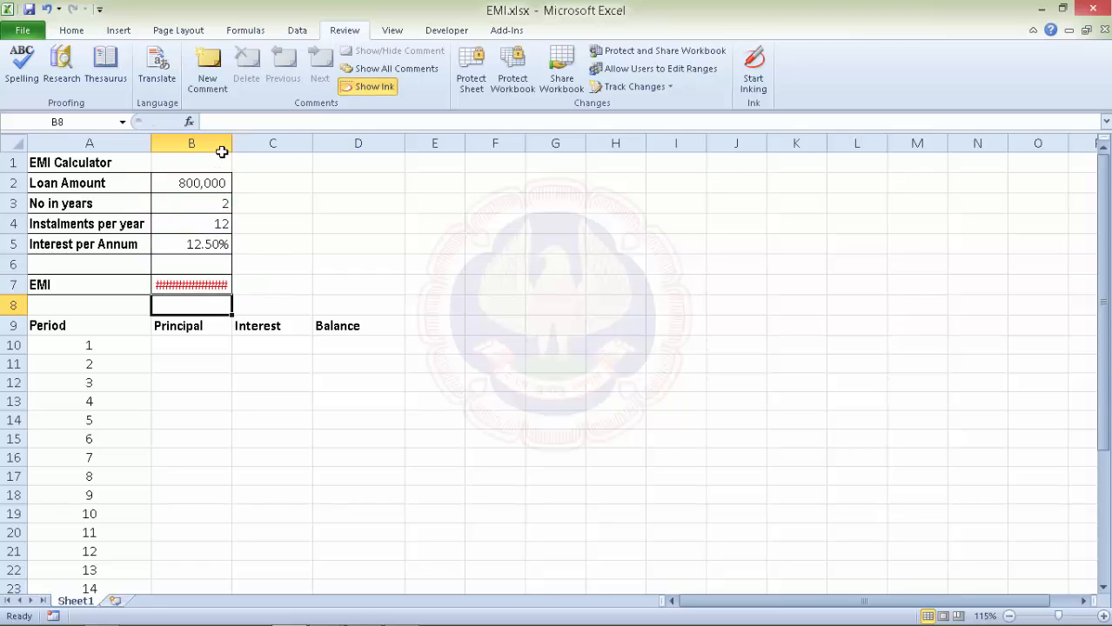
Widen column B so the EMI shows Rs. -37,845.85, and begin B10's PPMT with $B$5/12 and A10.
{"action": "left_click_drag", "start_coordinate": [231, 143], "coordinate": [266, 143]}
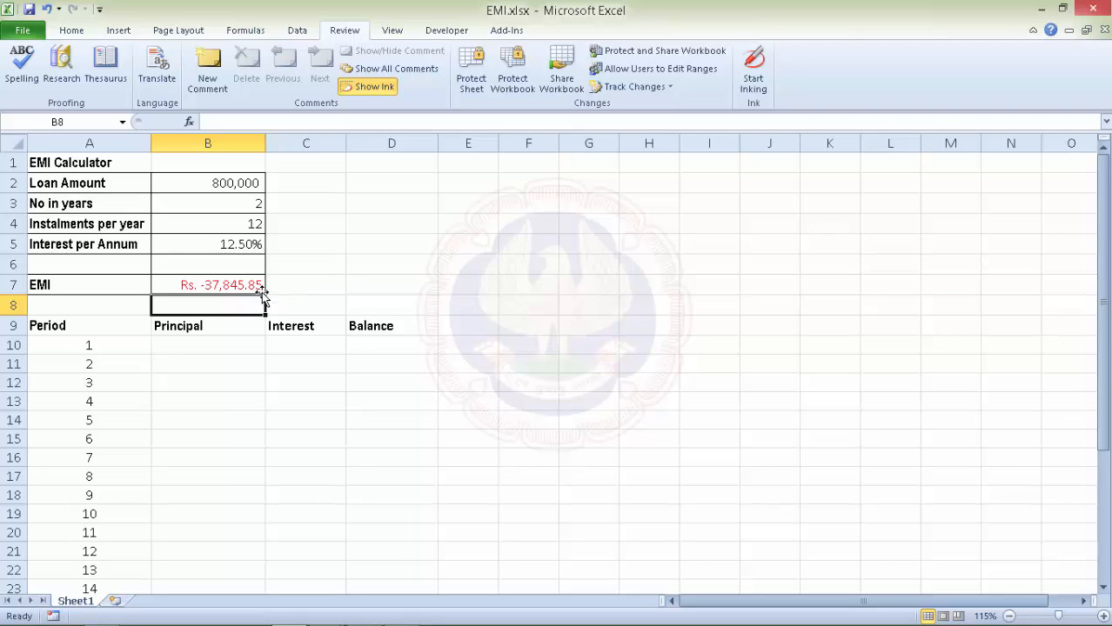
{"action": "left_click", "coordinate": [175, 347]}
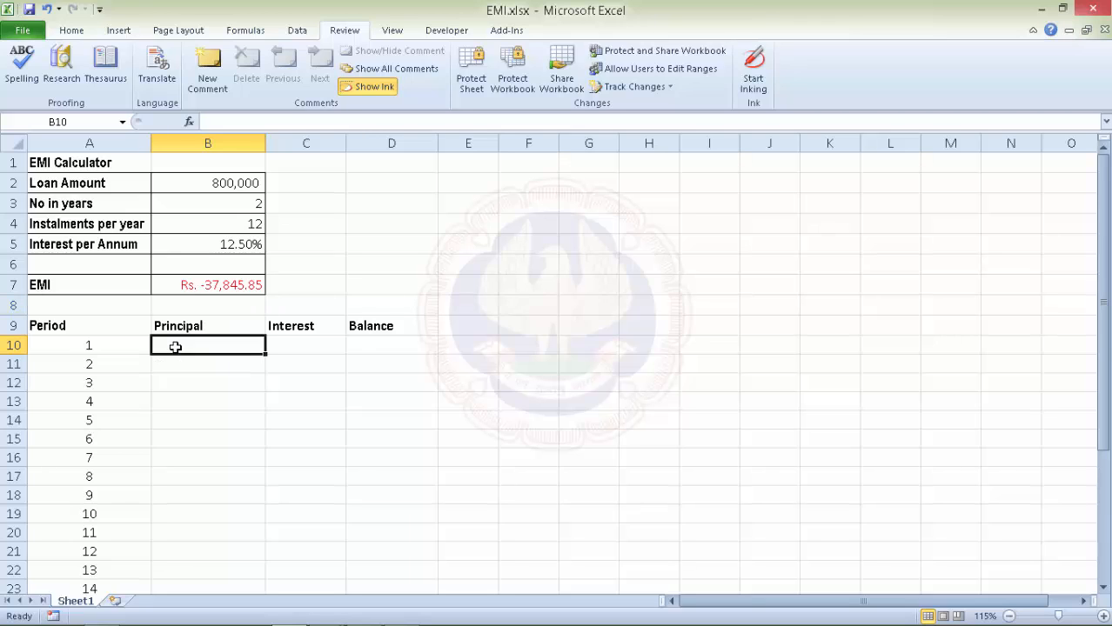
{"action": "type", "text": "="}
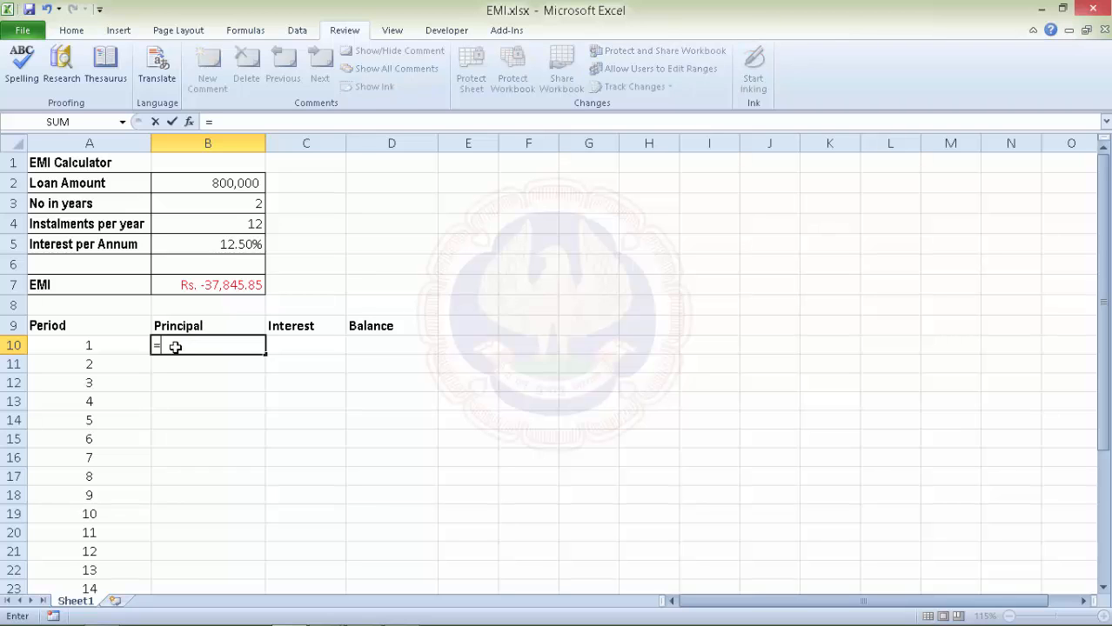
{"action": "type", "text": "pp"}
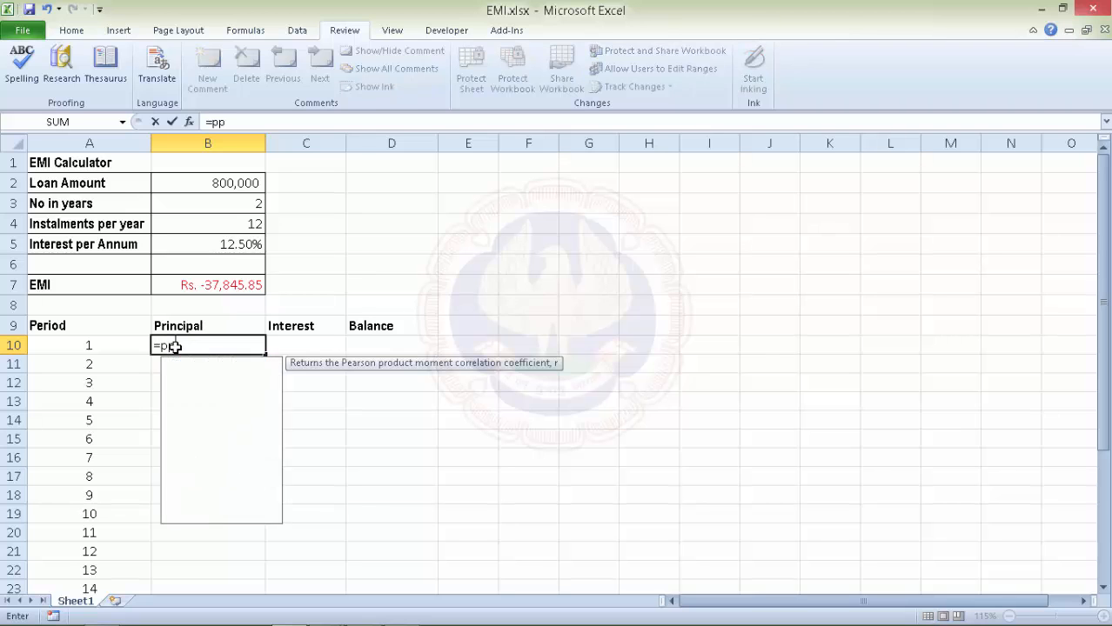
{"action": "type", "text": "mt"}
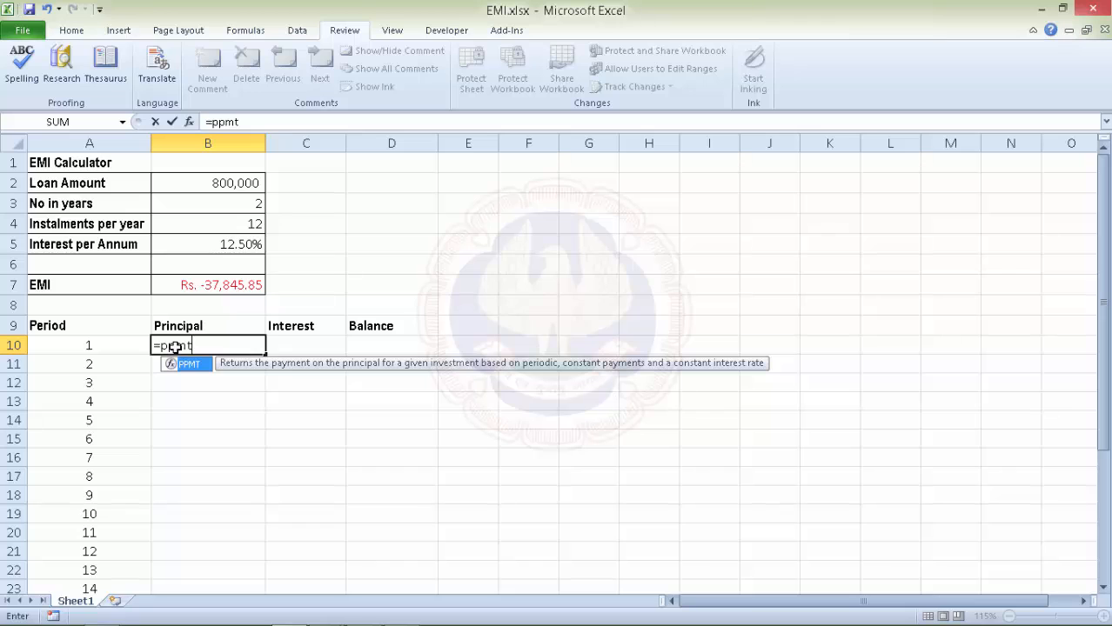
{"action": "key", "text": "Tab"}
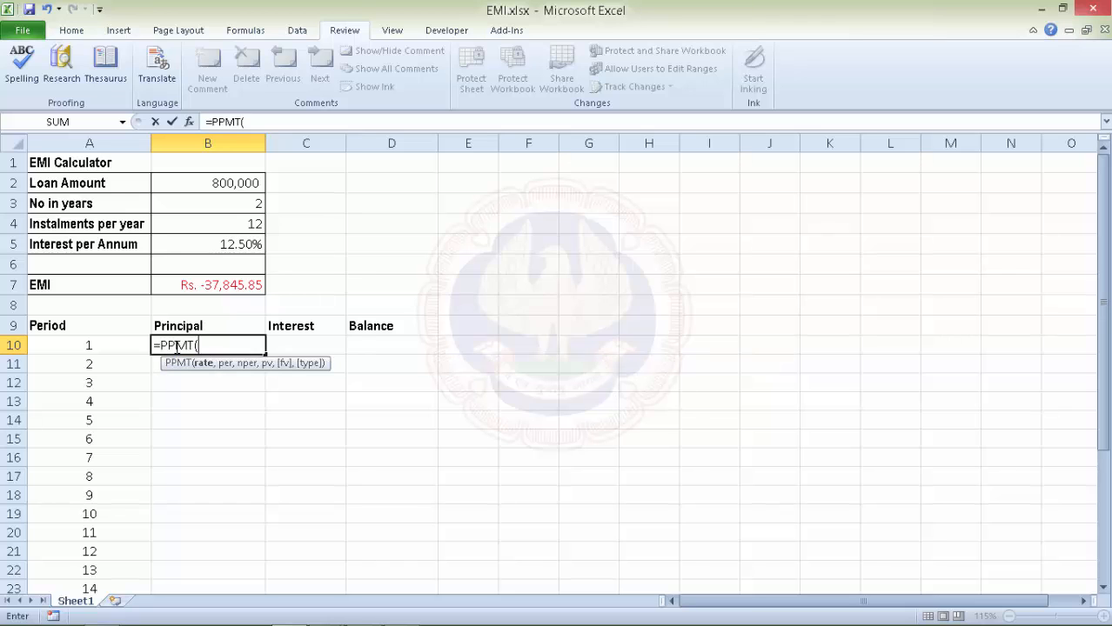
{"action": "left_click", "coordinate": [240, 246]}
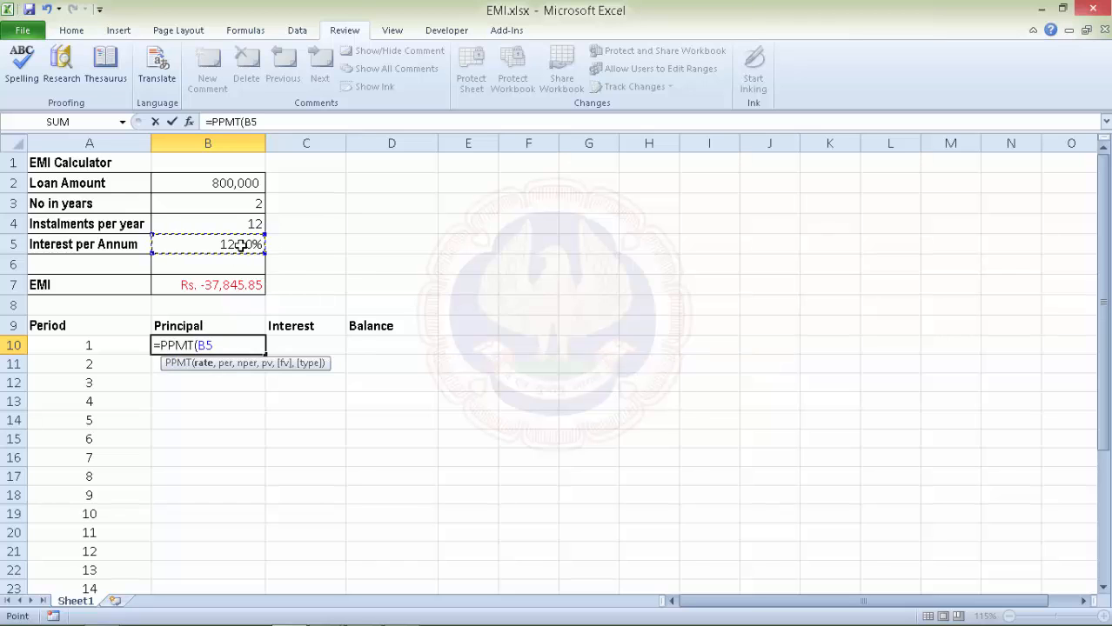
{"action": "key", "text": "F4"}
{"action": "type", "text": "/"}
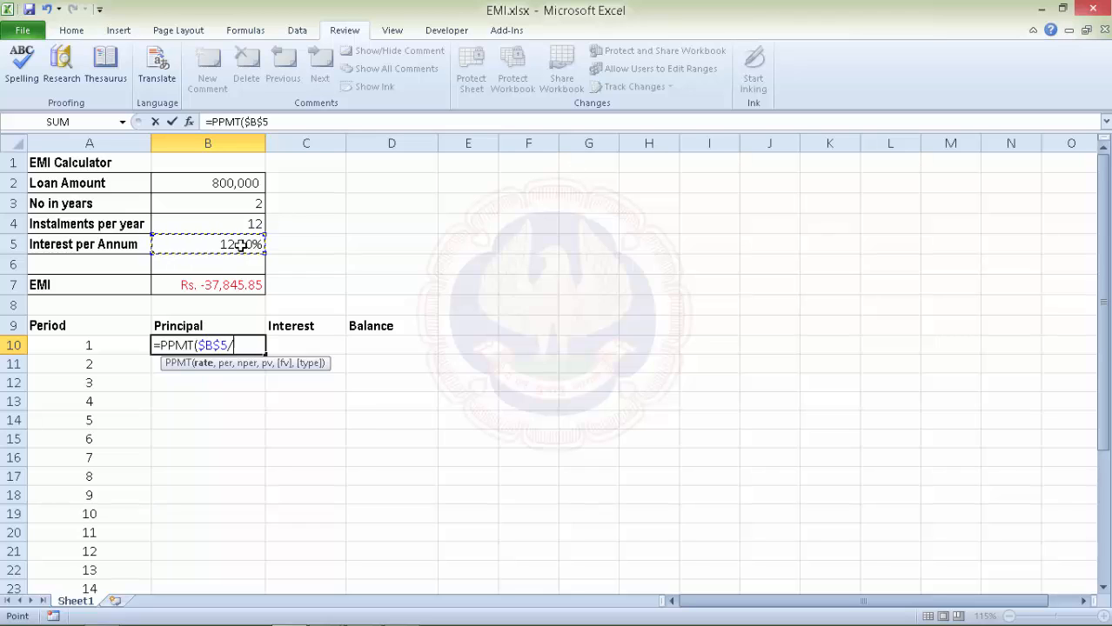
{"action": "type", "text": "12,"}
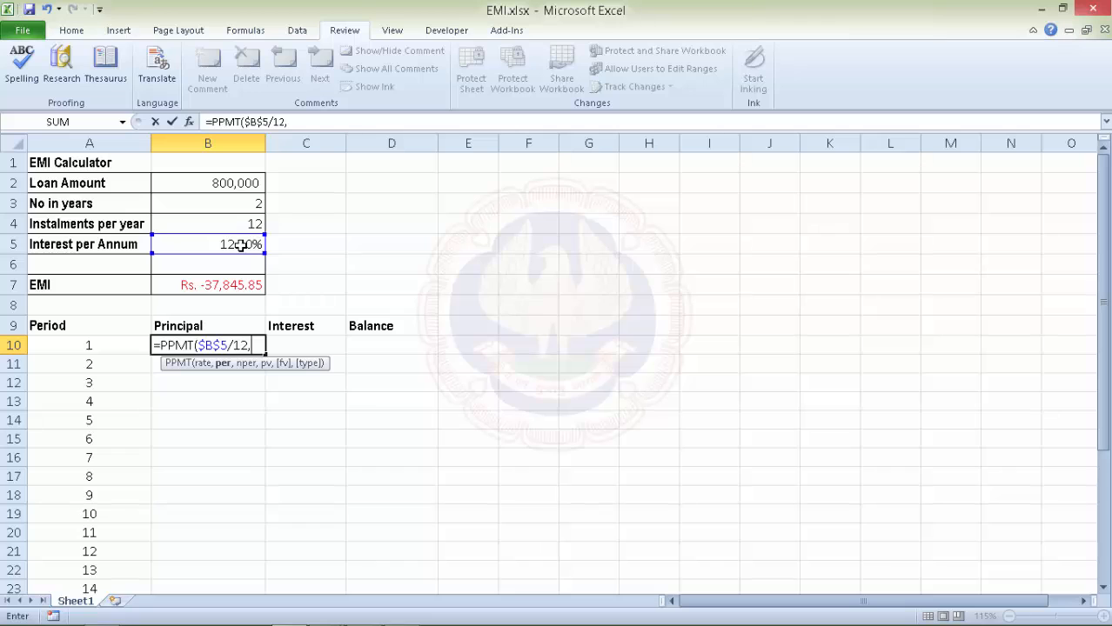
{"action": "left_click", "coordinate": [93, 347]}
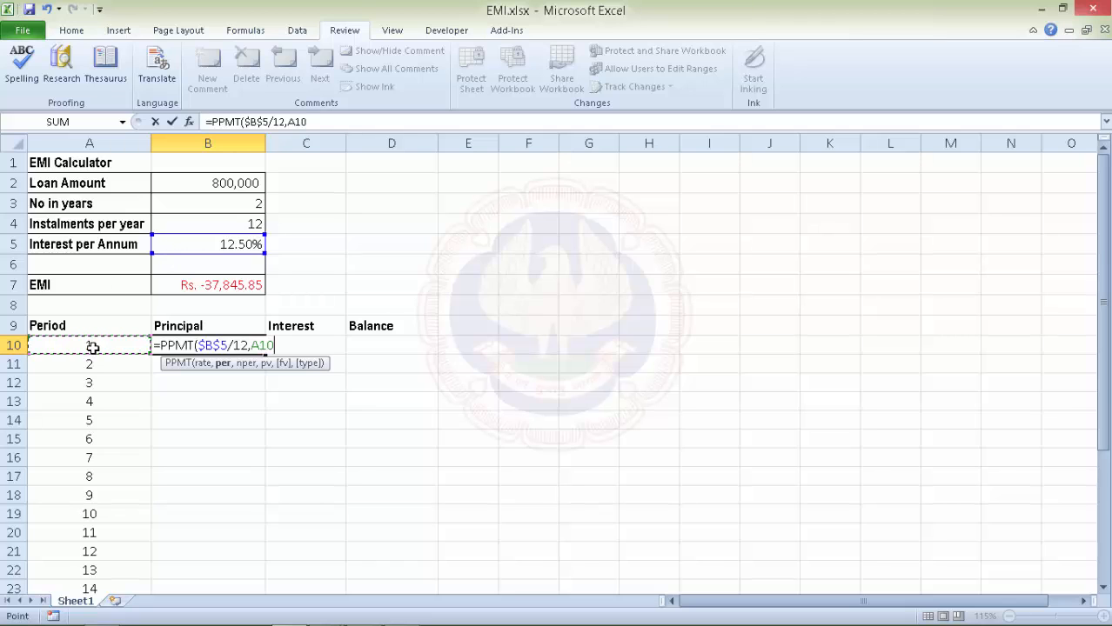
{"action": "type", "text": ","}
Complete B10 as =PPMT($B$5/12,A10,$B$3*$B$4,$B$2), giving period 1 principal Rs. -29,512.51.
{"action": "left_click", "coordinate": [246, 205]}
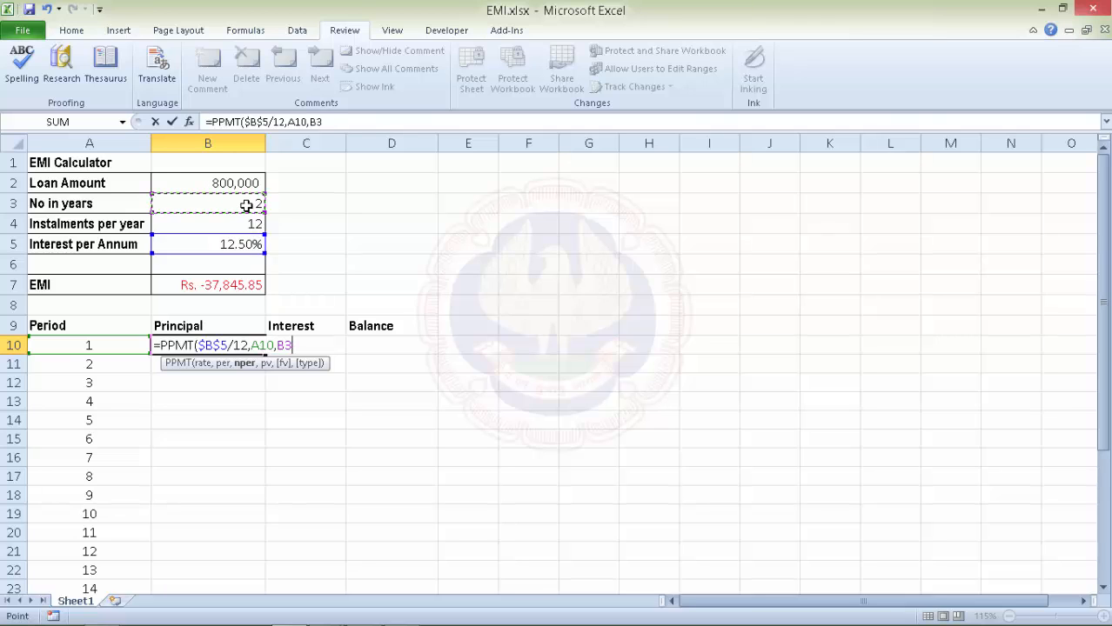
{"action": "key", "text": "F4"}
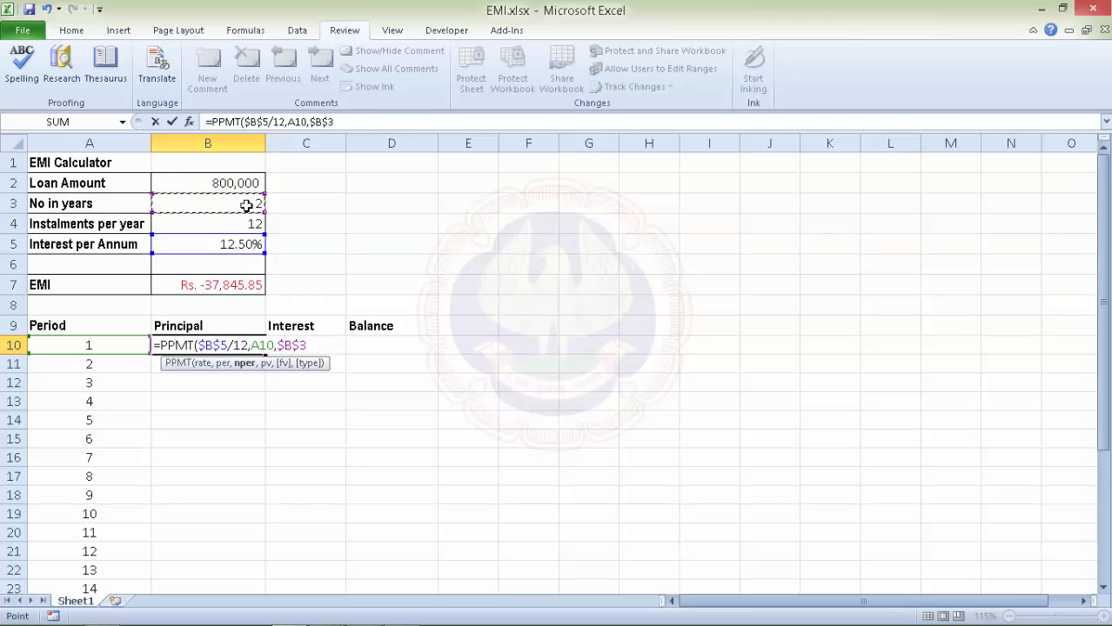
{"action": "type", "text": "*"}
{"action": "left_click", "coordinate": [249, 223]}
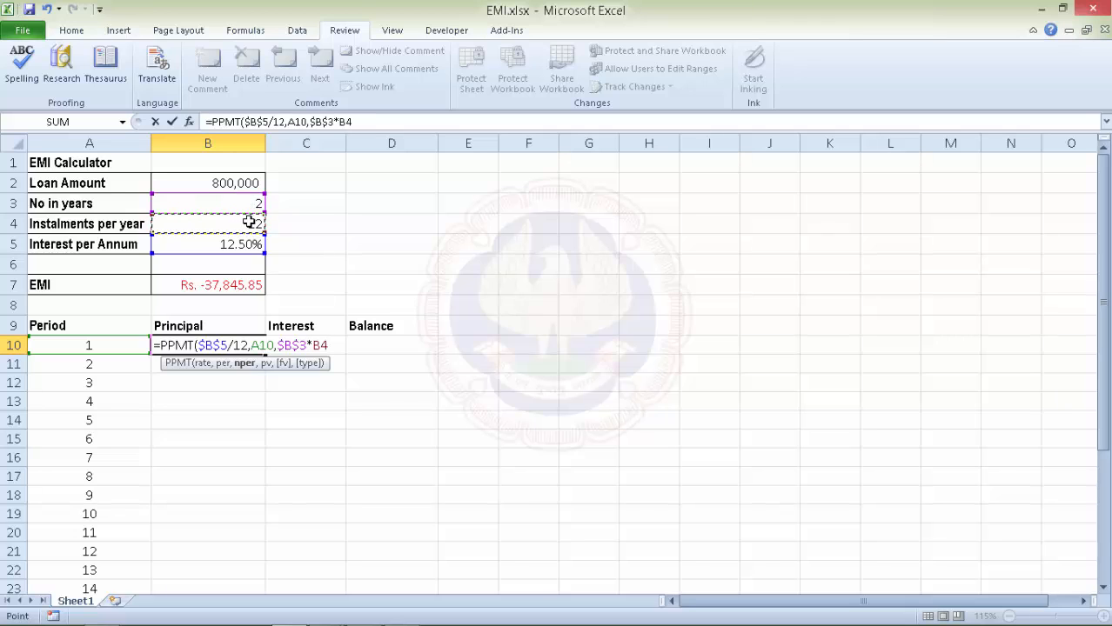
{"action": "key", "text": "F4"}
{"action": "type", "text": ","}
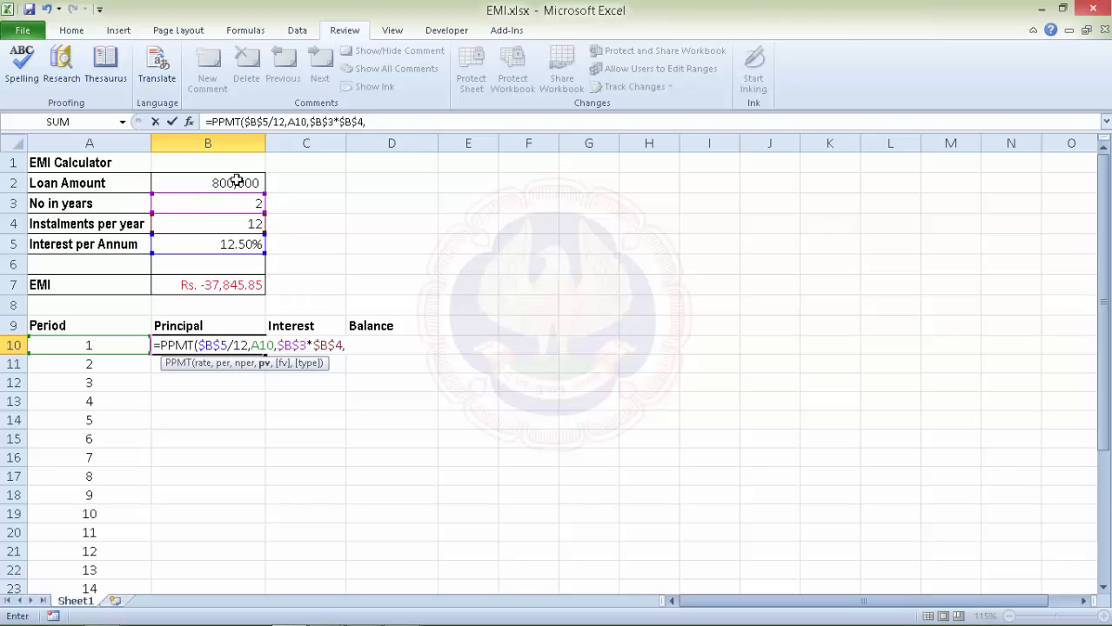
{"action": "left_click", "coordinate": [235, 181]}
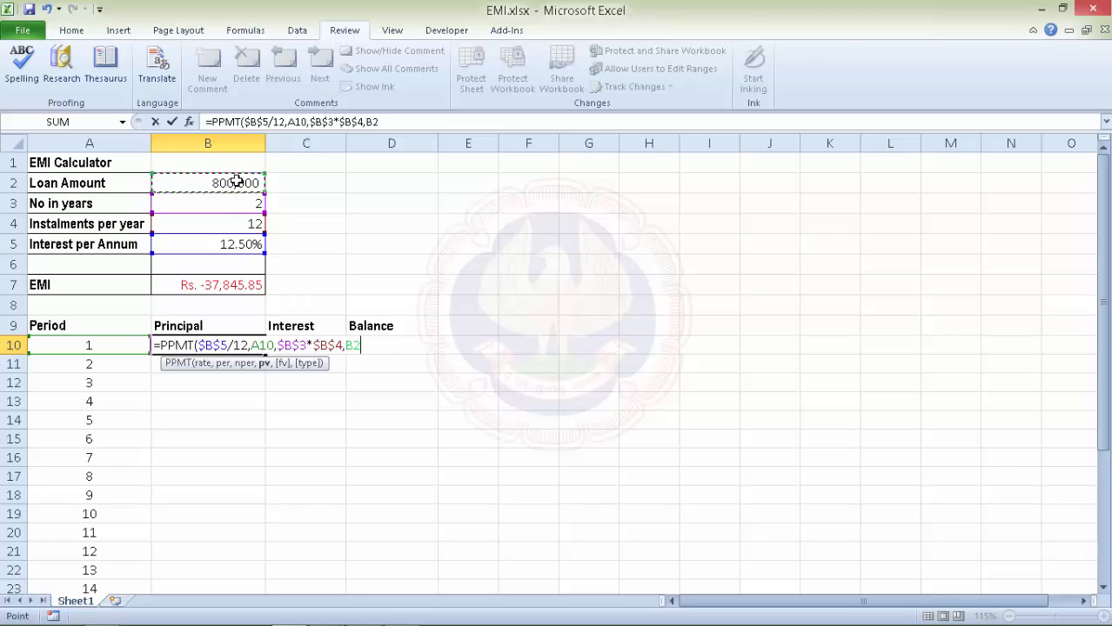
{"action": "key", "text": "F4"}
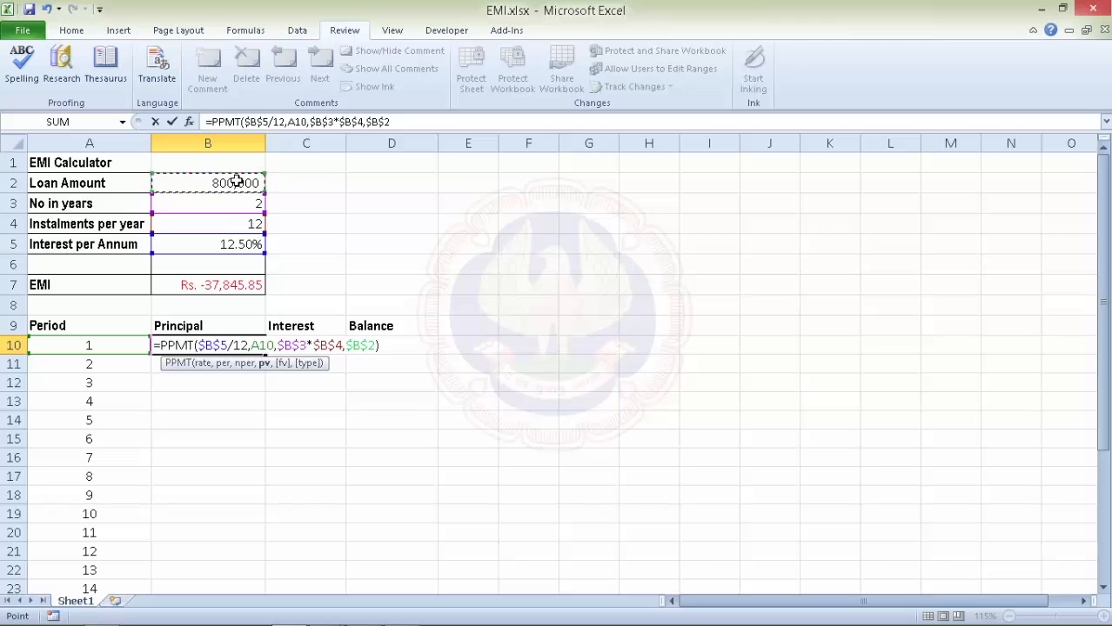
{"action": "type", "text": ")"}
{"action": "key", "text": "Return"}
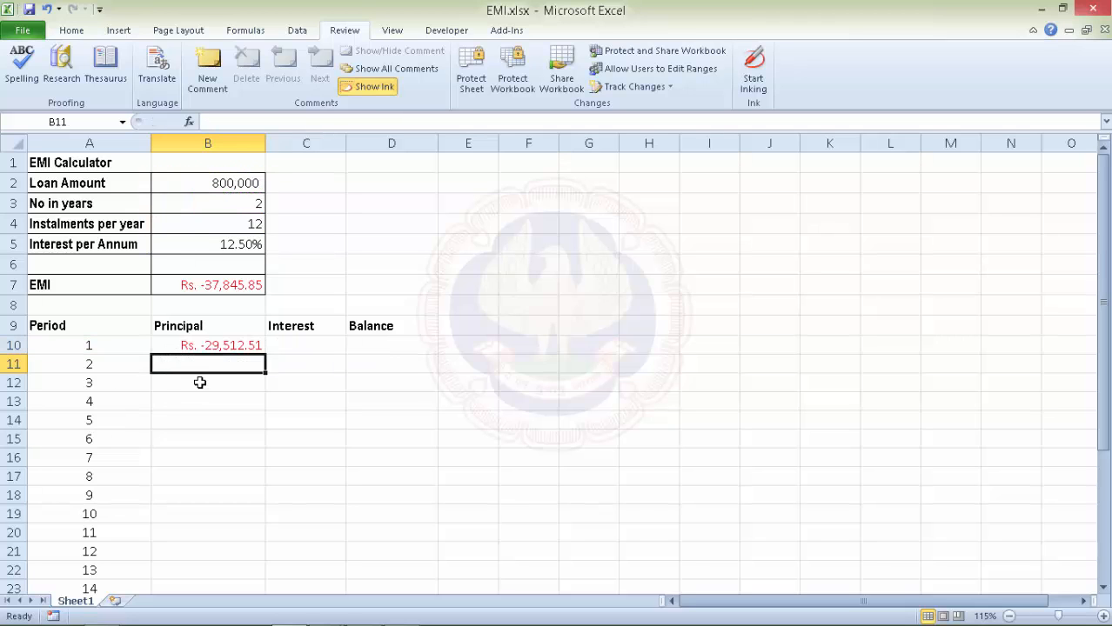
Copy B10's formula to C10 and change it to =IPMT($B$5/12,A10,$B$3*$B$4,$B$2), giving Rs. -8,333.33.
{"action": "left_click", "coordinate": [241, 346]}
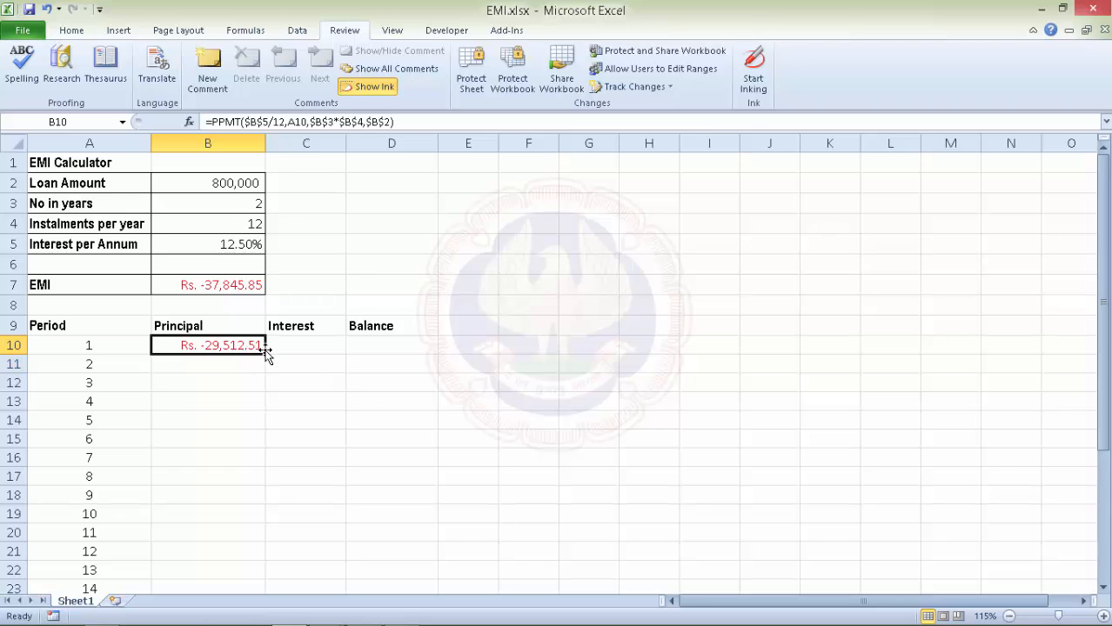
{"action": "left_click_drag", "start_coordinate": [270, 352], "coordinate": [324, 350]}
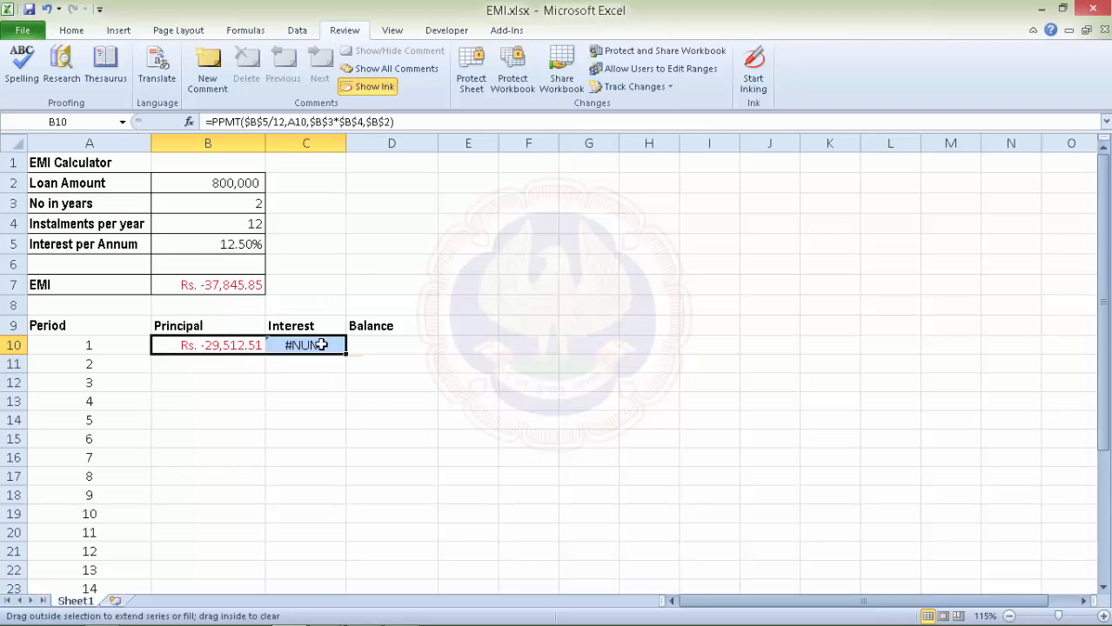
{"action": "left_click", "coordinate": [322, 350]}
{"action": "left_click", "coordinate": [214, 123]}
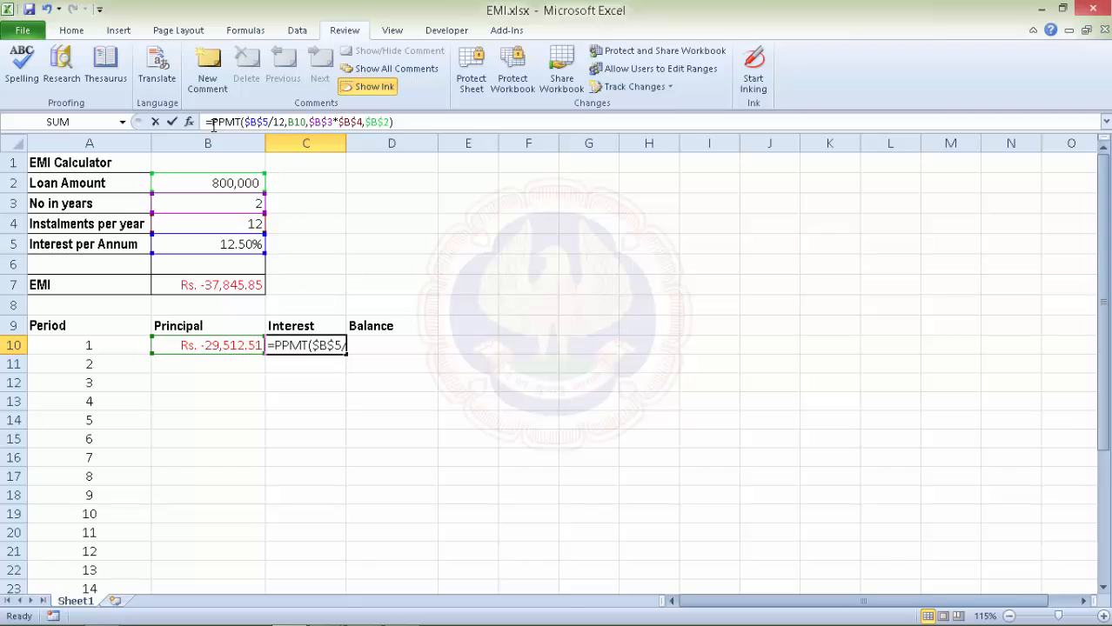
{"action": "type", "text": "I"}
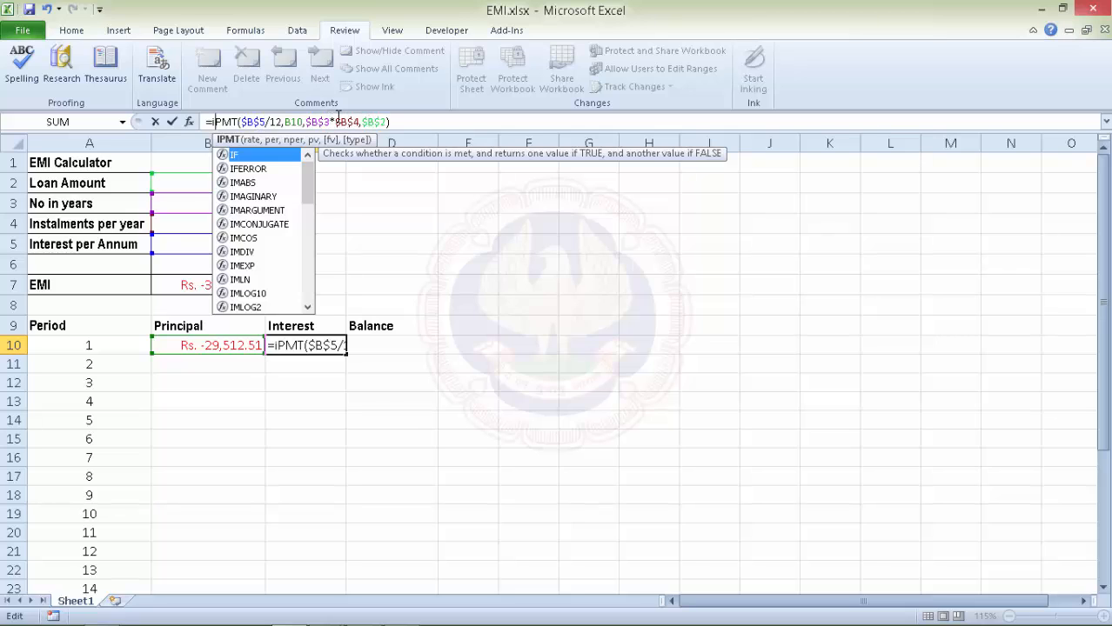
{"action": "left_click_drag", "start_coordinate": [302, 122], "coordinate": [283, 121]}
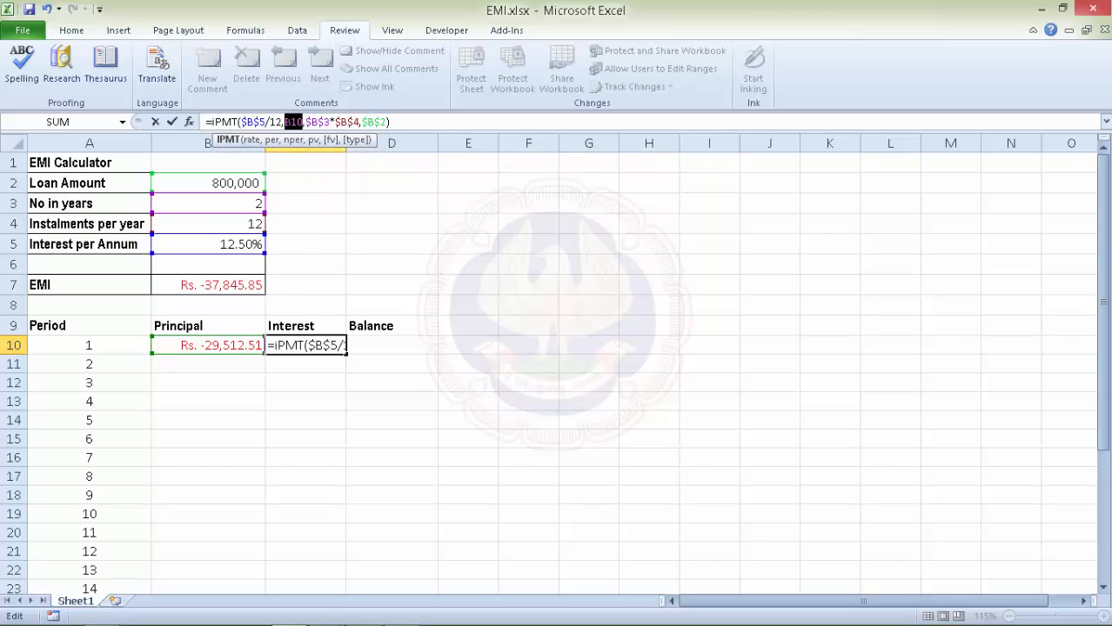
{"action": "left_click", "coordinate": [104, 346]}
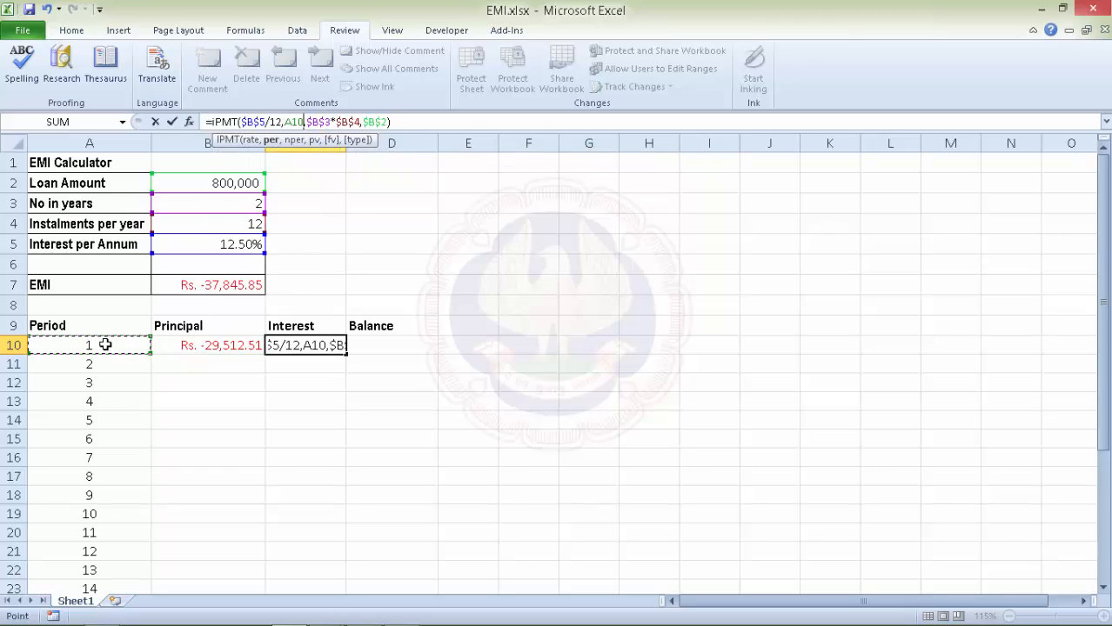
{"action": "key", "text": "Return"}
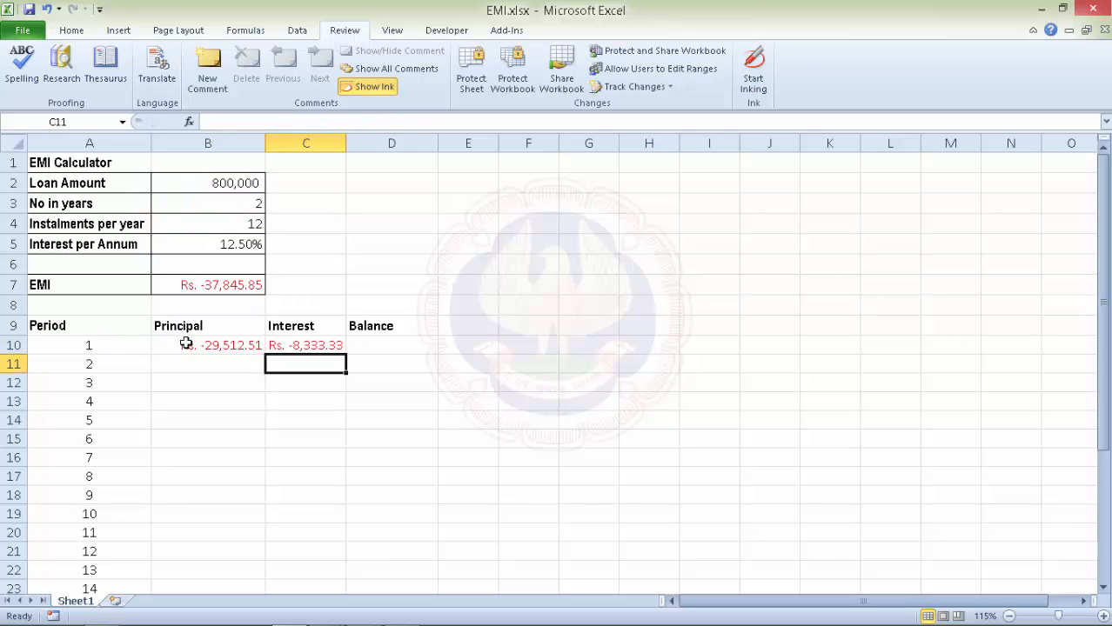
Fill the PPMT formula from B10 and the IPMT formula from C10 down to row 33.
{"action": "left_click", "coordinate": [261, 346]}
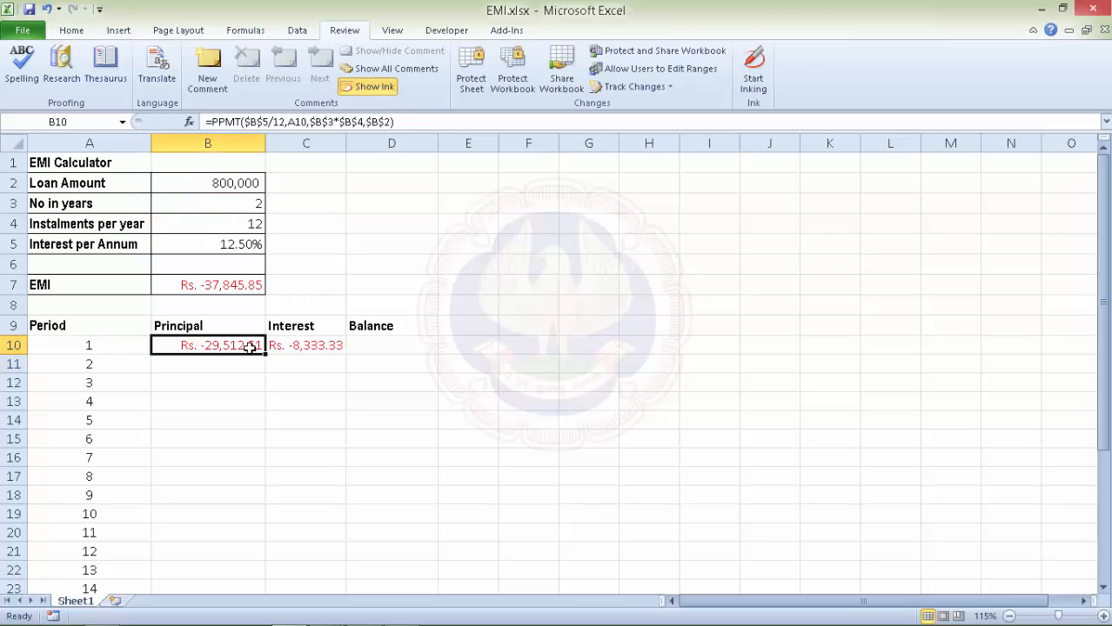
{"action": "scroll", "coordinate": [265, 367], "scroll_direction": "down", "scroll_amount": 2}
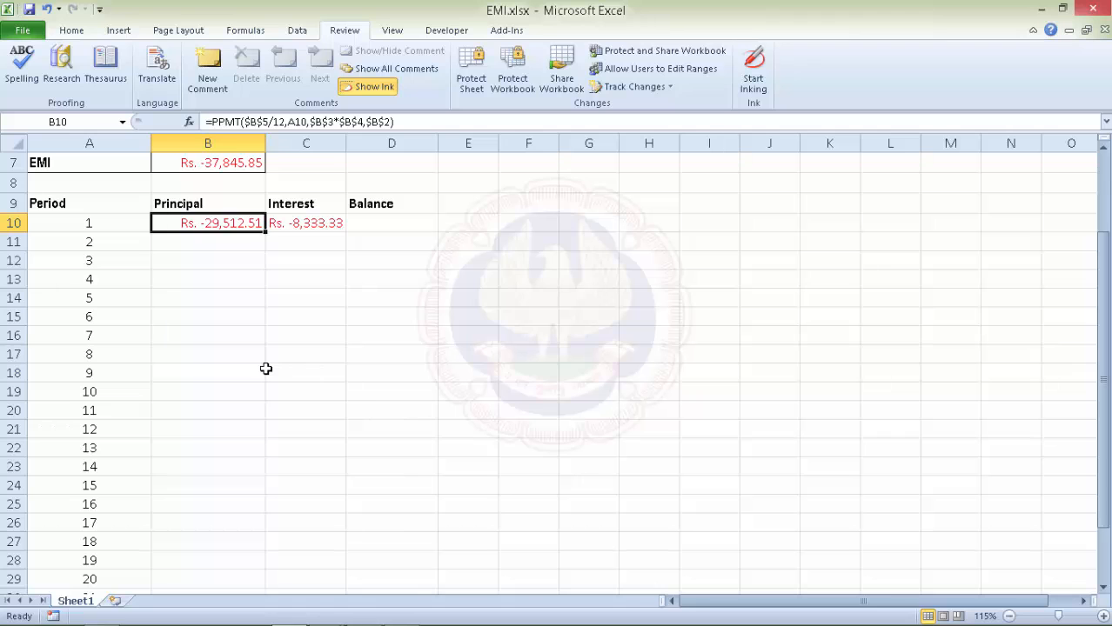
{"action": "left_click_drag", "start_coordinate": [265, 231], "coordinate": [214, 534]}
{"action": "scroll", "coordinate": [285, 405], "scroll_direction": "up", "scroll_amount": 4}
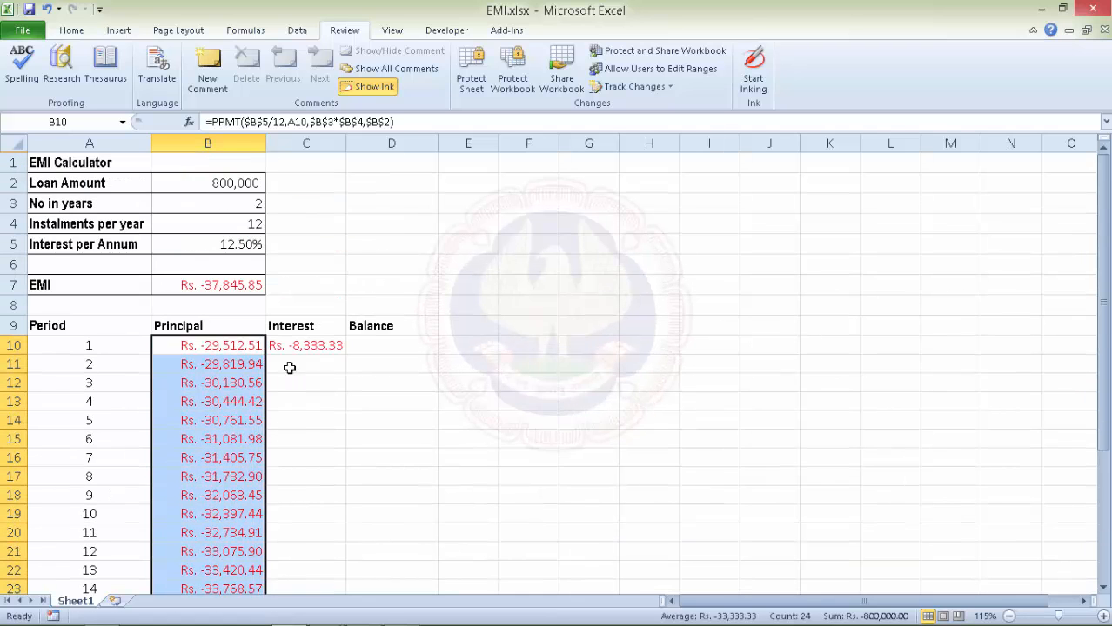
{"action": "left_click", "coordinate": [313, 346]}
{"action": "left_click_drag", "start_coordinate": [346, 354], "coordinate": [304, 561]}
{"action": "scroll", "coordinate": [294, 467], "scroll_direction": "up", "scroll_amount": 4}
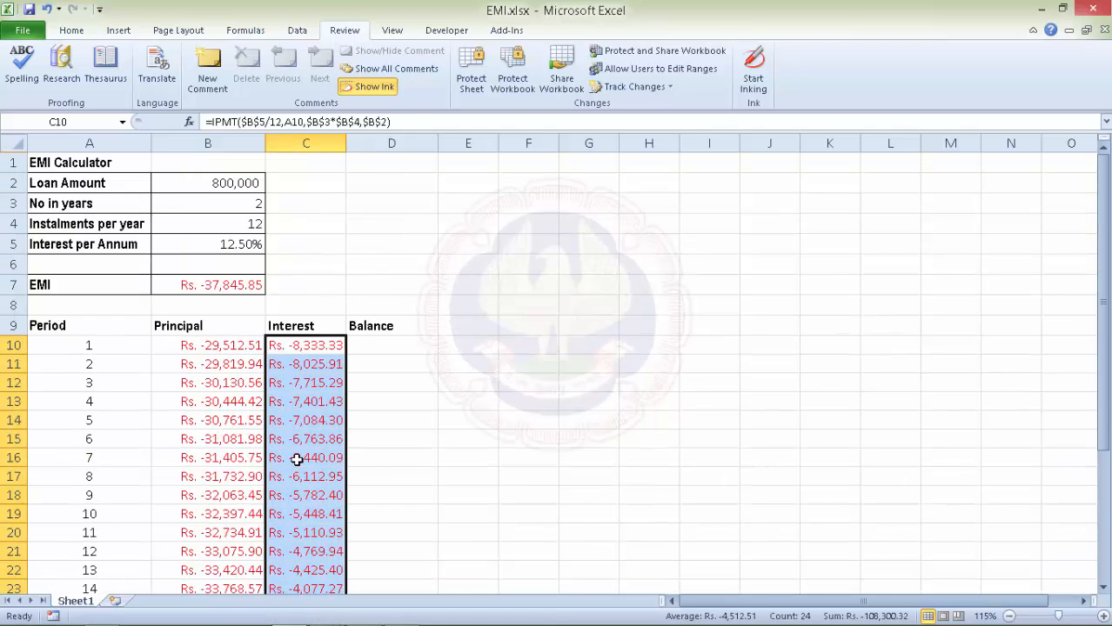
{"action": "left_click", "coordinate": [381, 344]}
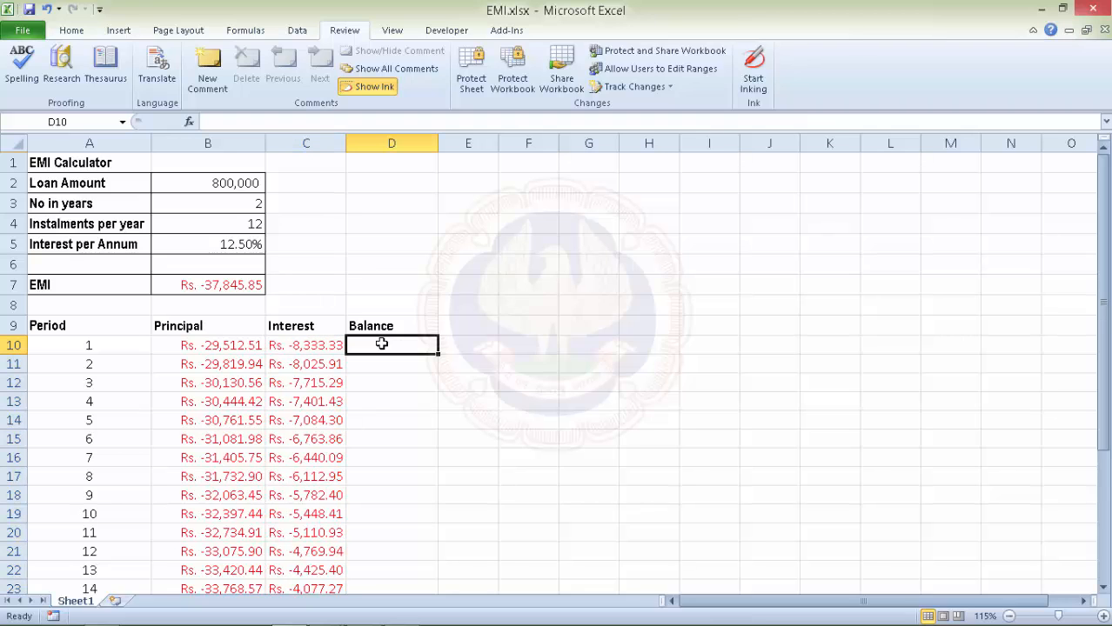
Enter =+B2+B10 in D10 and =+D10+B11 in D11 for the first two balances.
{"action": "type", "text": "+"}
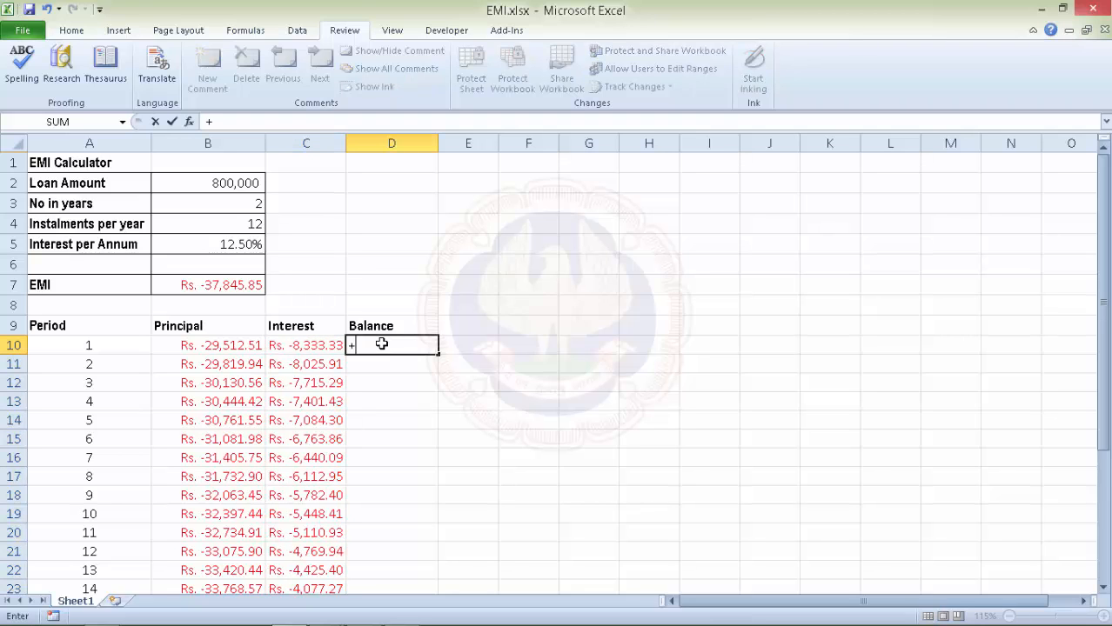
{"action": "left_click", "coordinate": [231, 183]}
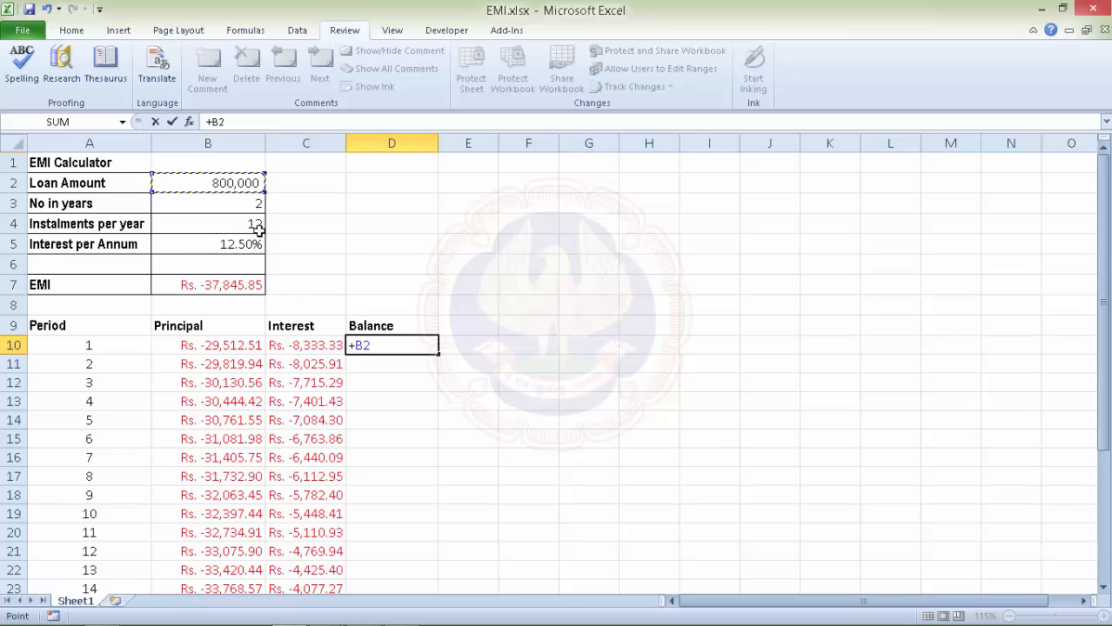
{"action": "type", "text": "+"}
{"action": "left_click", "coordinate": [219, 345]}
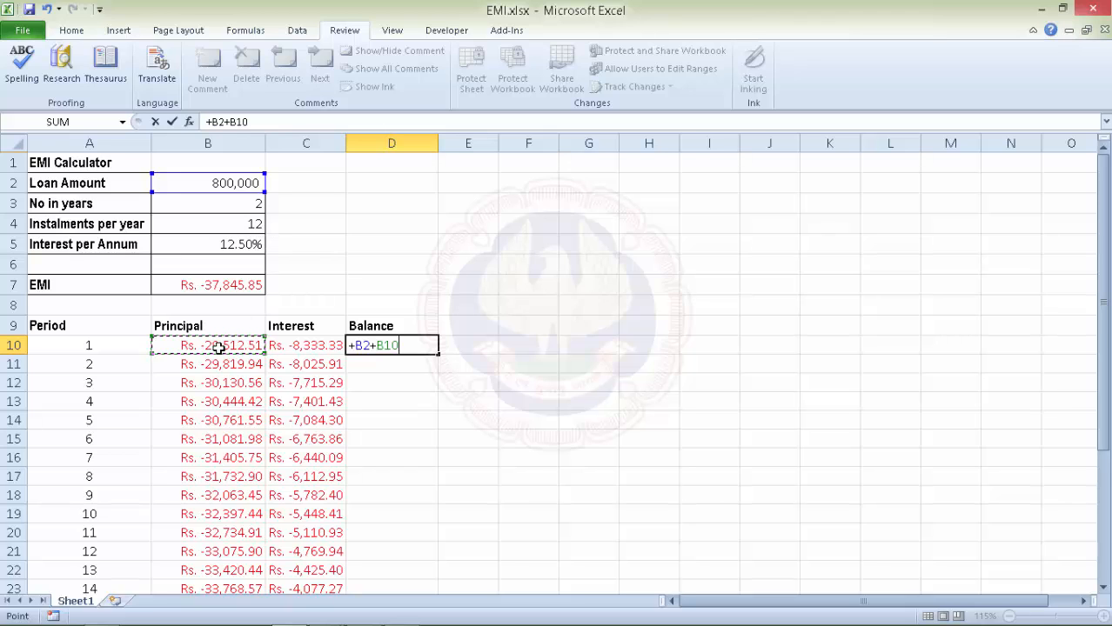
{"action": "key", "text": "Return"}
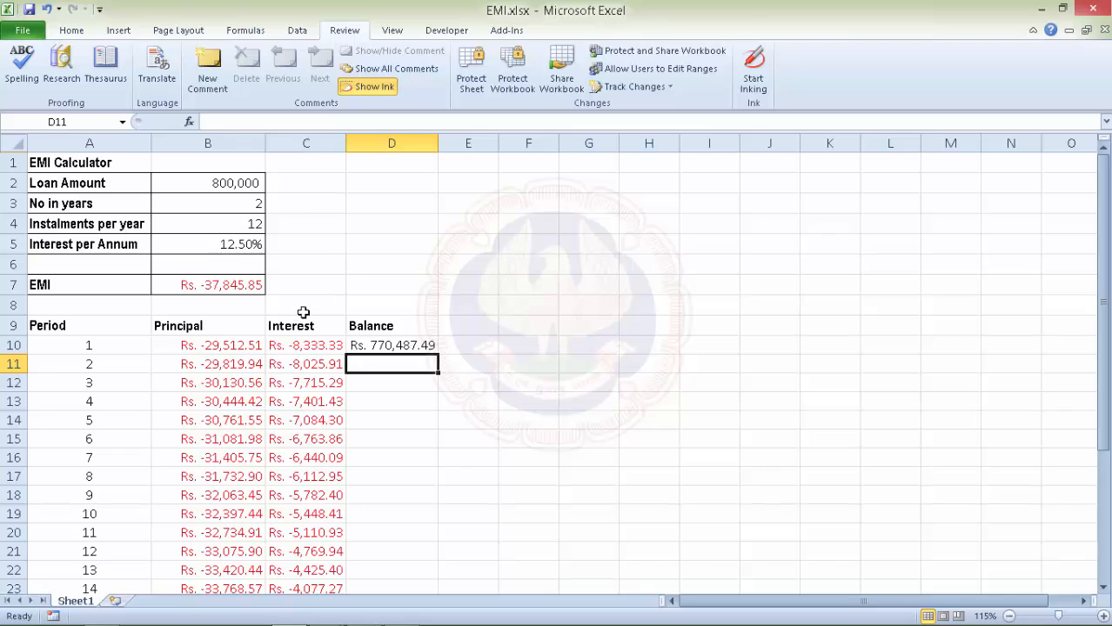
{"action": "type", "text": "+"}
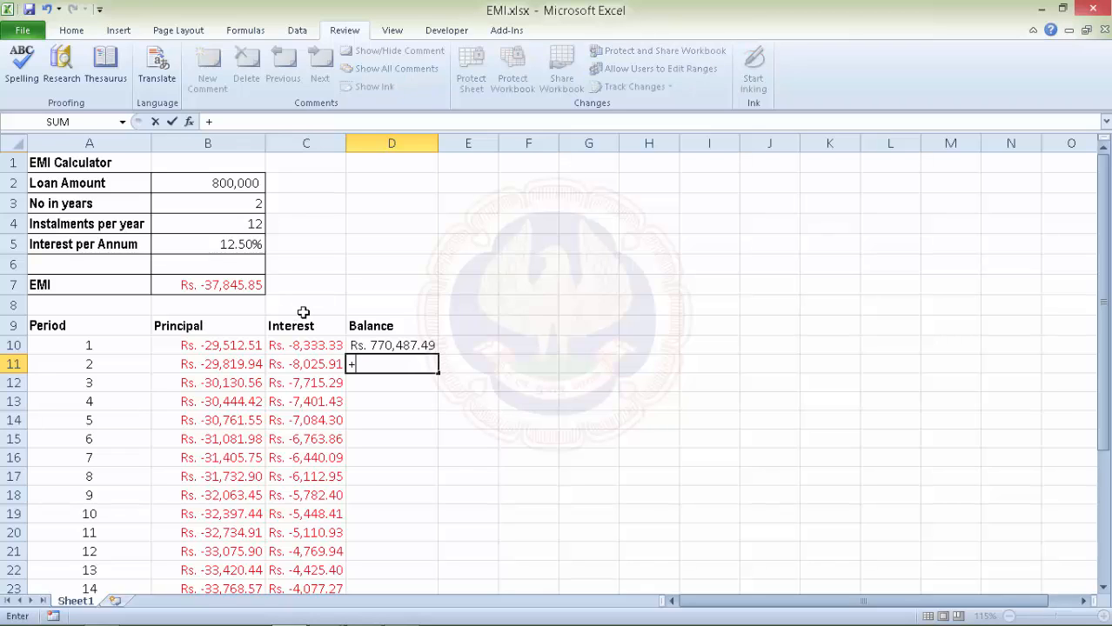
{"action": "left_click", "coordinate": [398, 345]}
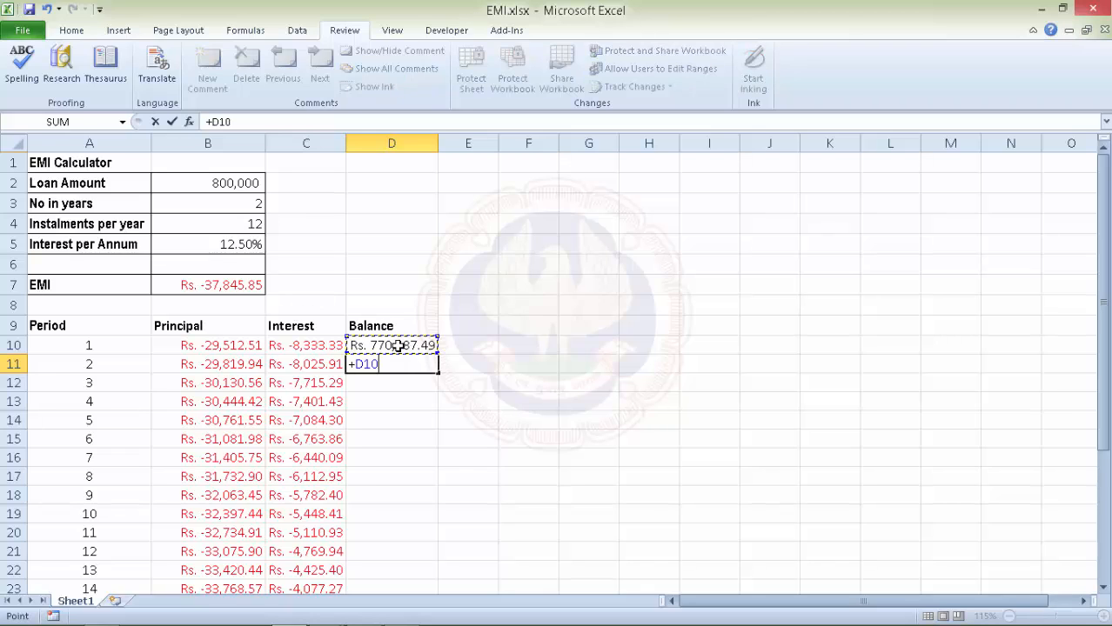
{"action": "type", "text": "+"}
{"action": "left_click", "coordinate": [220, 363]}
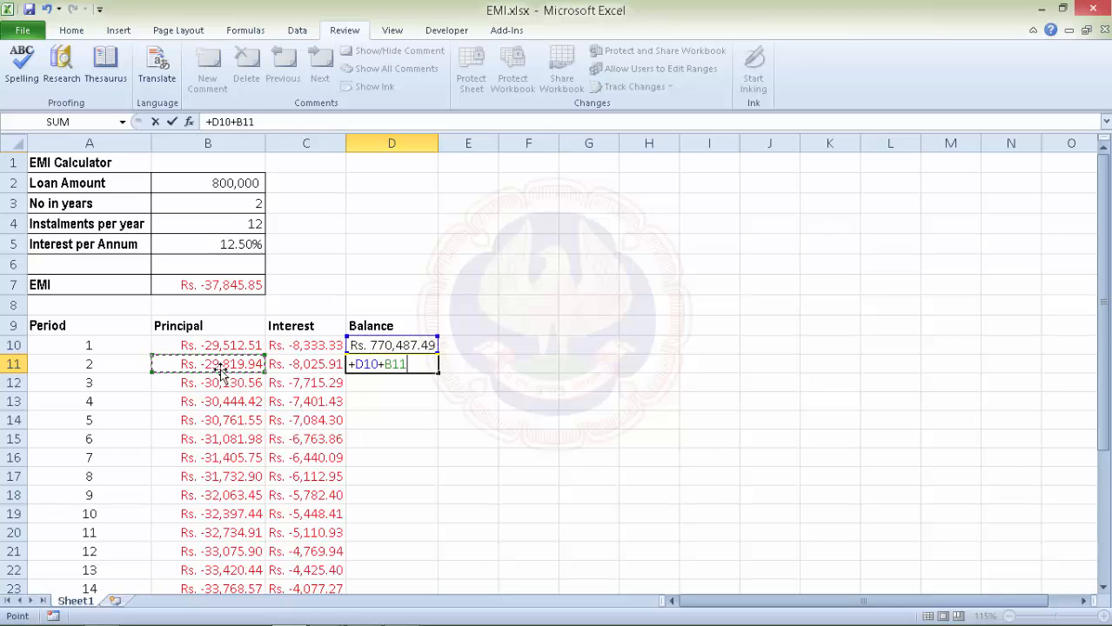
{"action": "key", "text": "Return"}
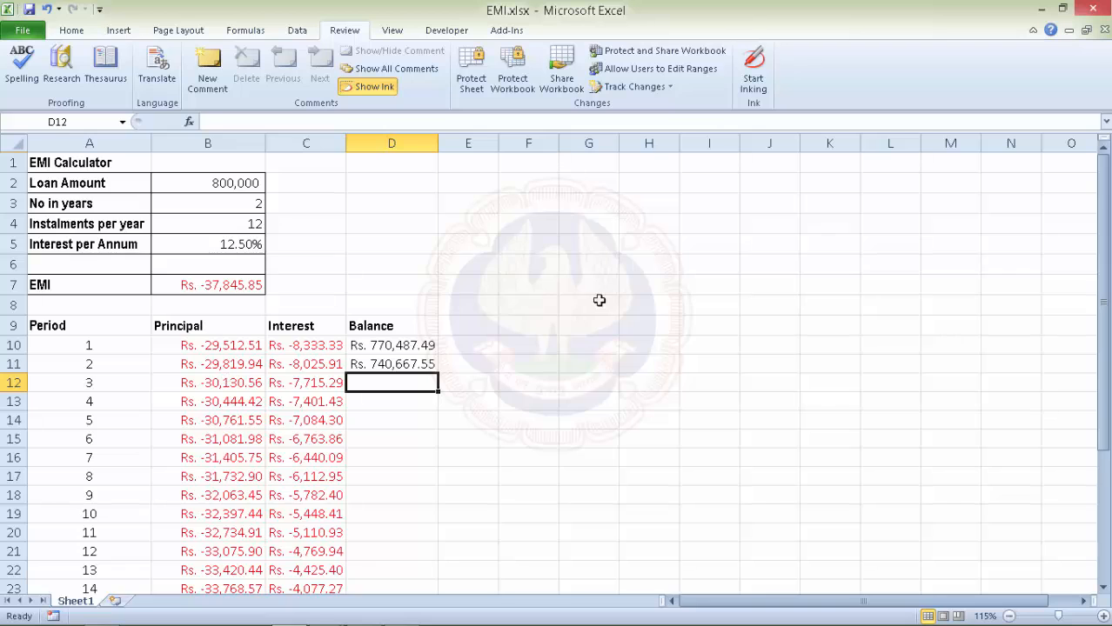
Copy D11's balance formula down to D33, reaching Rs. 0.00 at period 24.
{"action": "scroll", "coordinate": [595, 299], "scroll_direction": "down", "scroll_amount": 3}
{"action": "left_click", "coordinate": [426, 180]}
{"action": "left_click", "coordinate": [442, 193]}
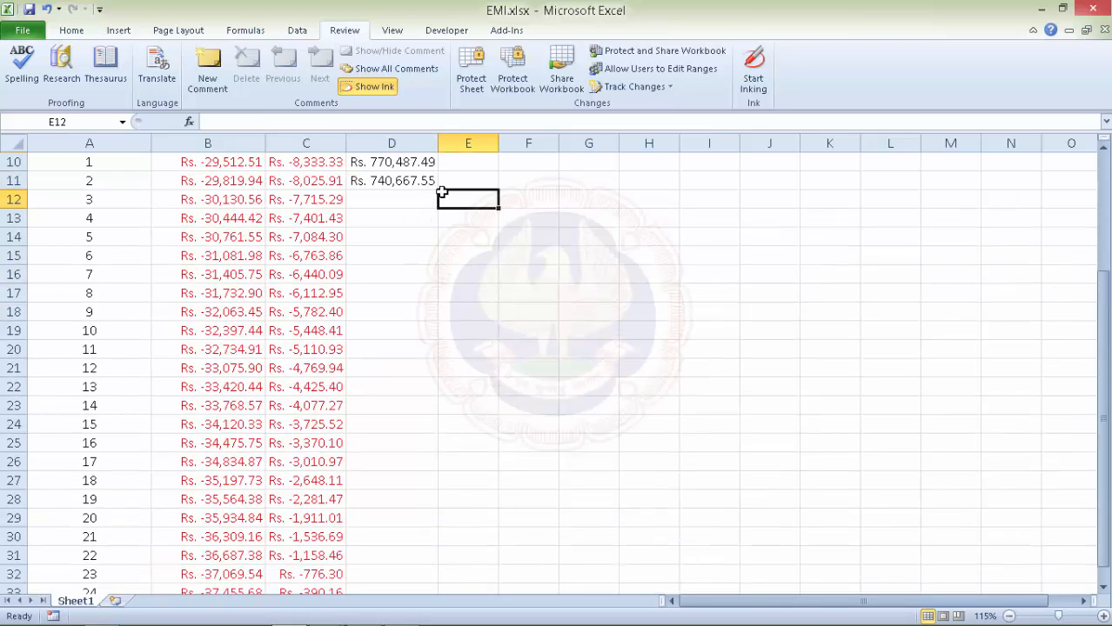
{"action": "left_click", "coordinate": [426, 181]}
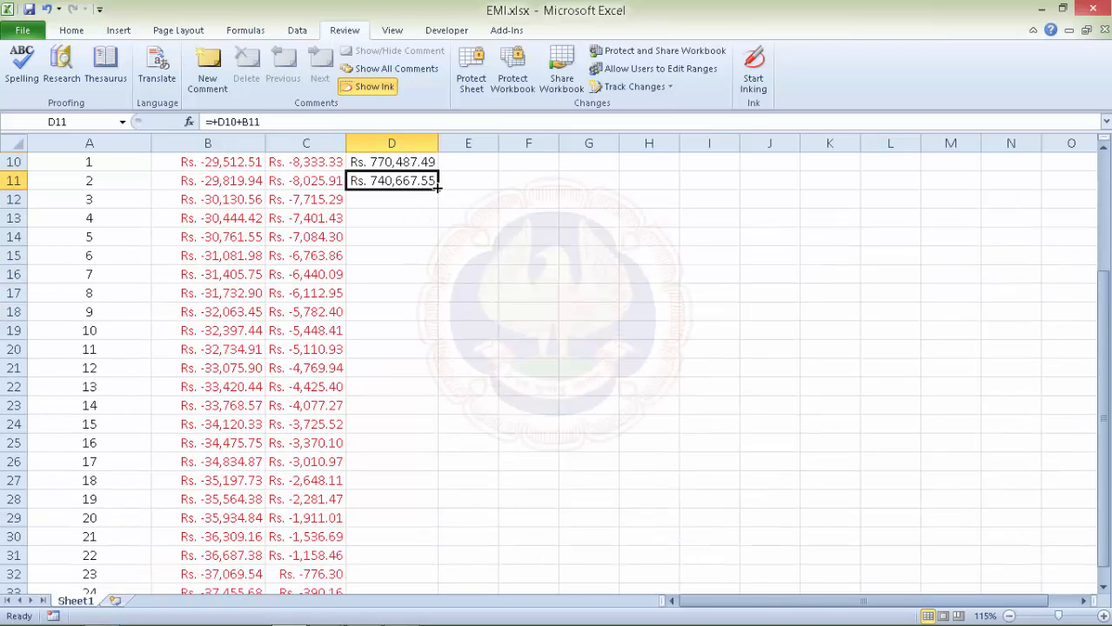
{"action": "left_click_drag", "start_coordinate": [439, 188], "coordinate": [408, 562]}
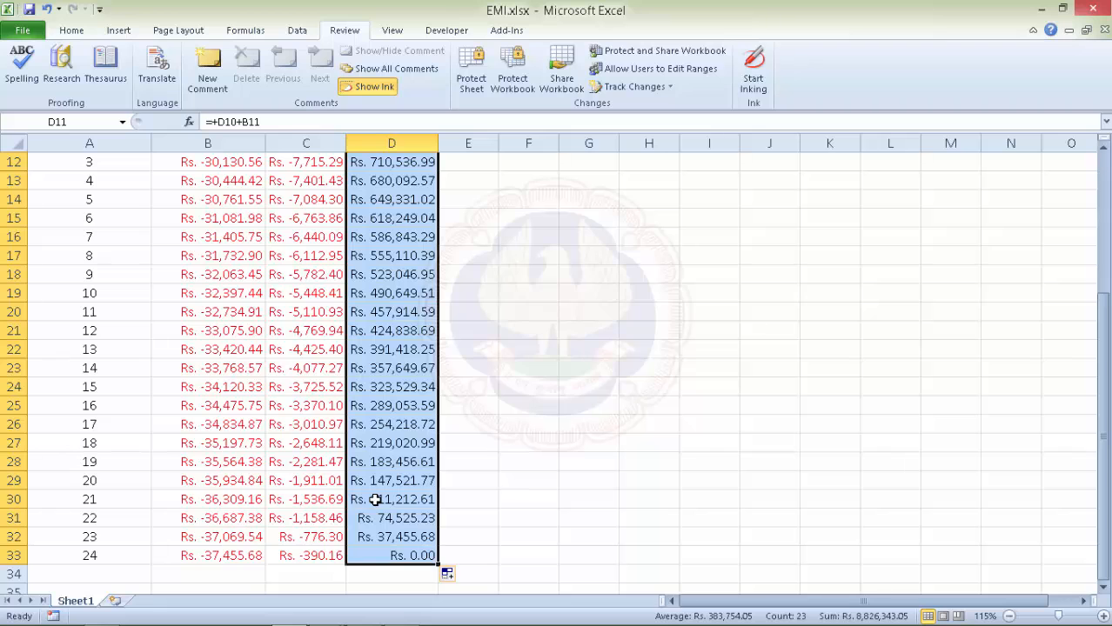
{"action": "scroll", "coordinate": [375, 499], "scroll_direction": "up", "scroll_amount": 4}
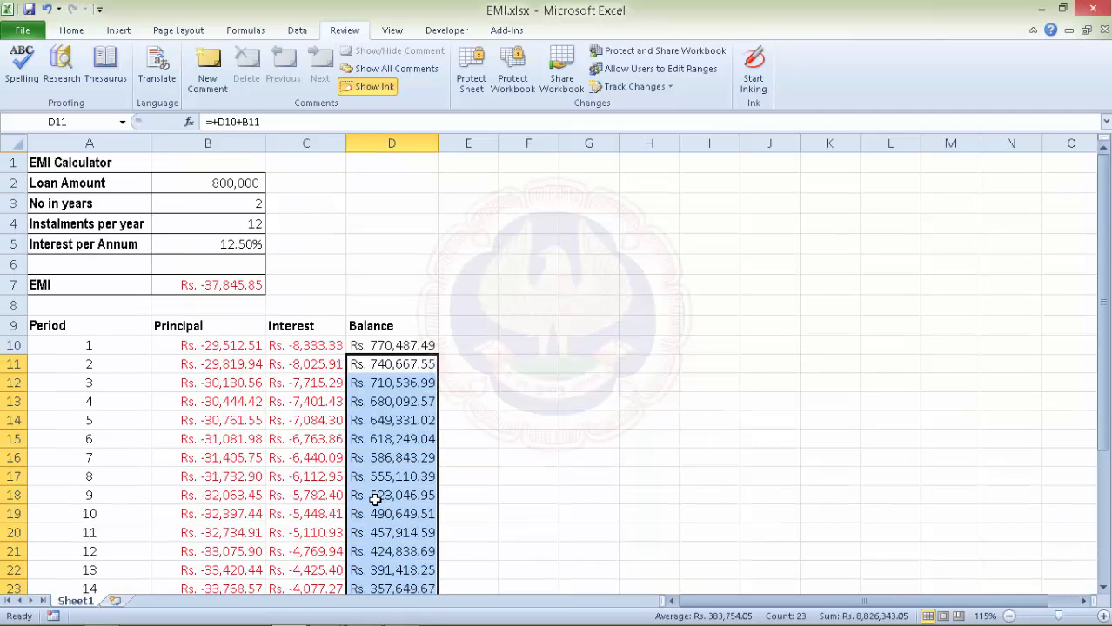
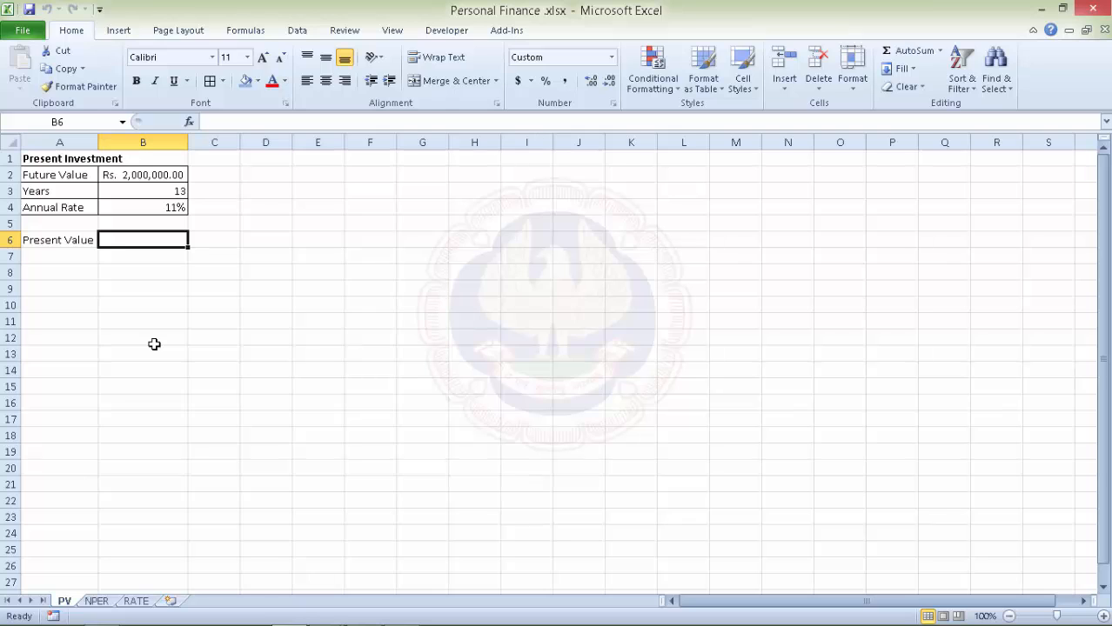
Enter =PV(B4,B3,0,B2) in B6, giving a present value of Rs. -515,028.51.
{"action": "type", "text": "=p"}
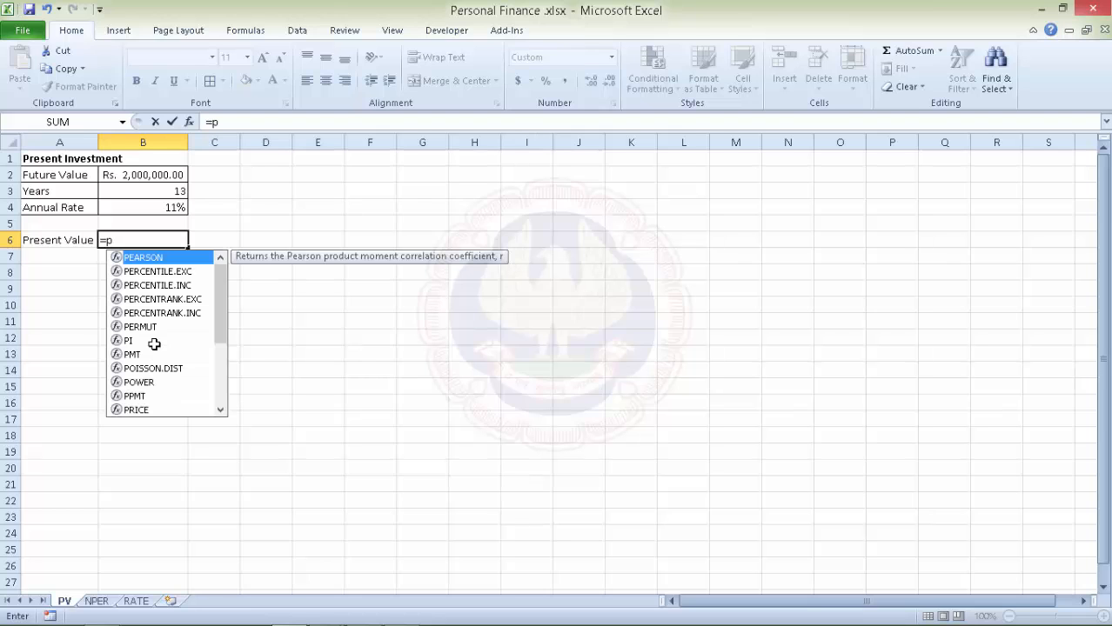
{"action": "type", "text": "v"}
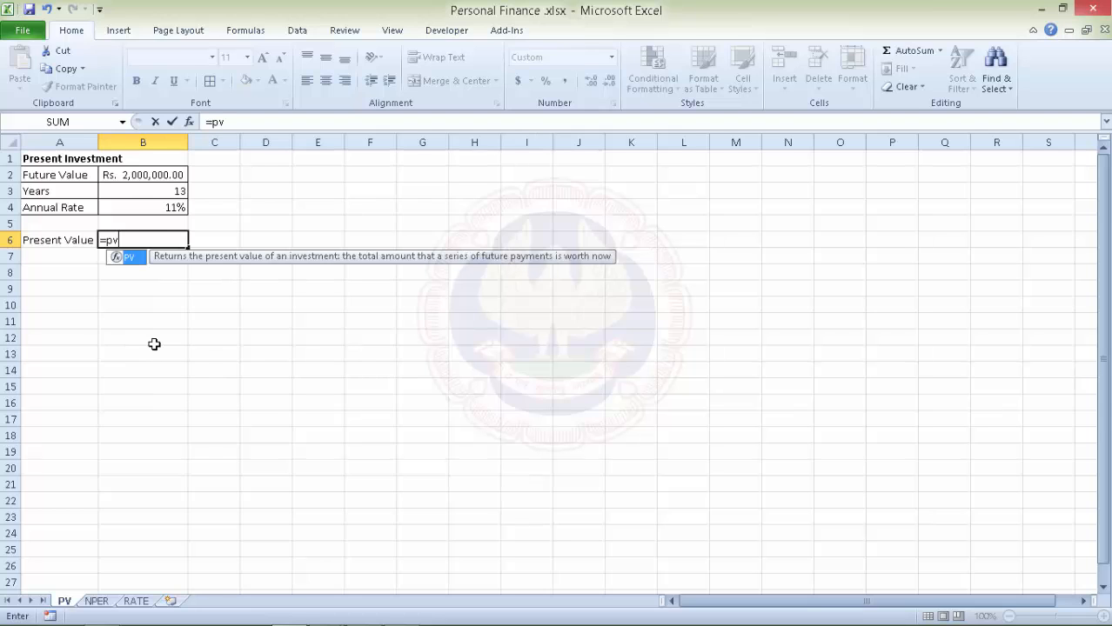
{"action": "key", "text": "Tab"}
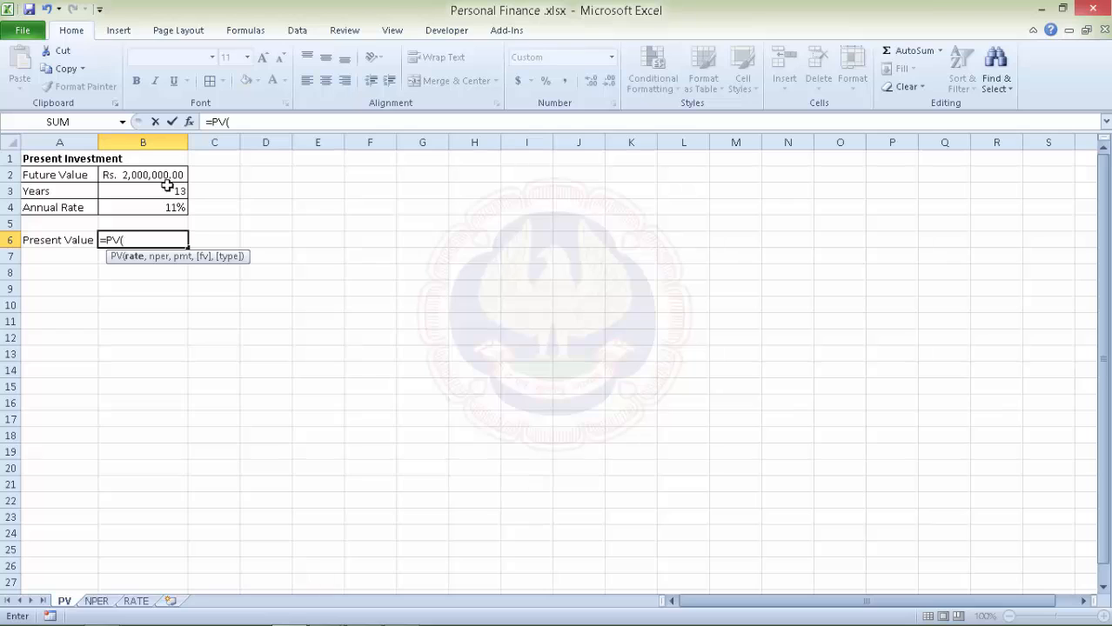
{"action": "left_click", "coordinate": [168, 206]}
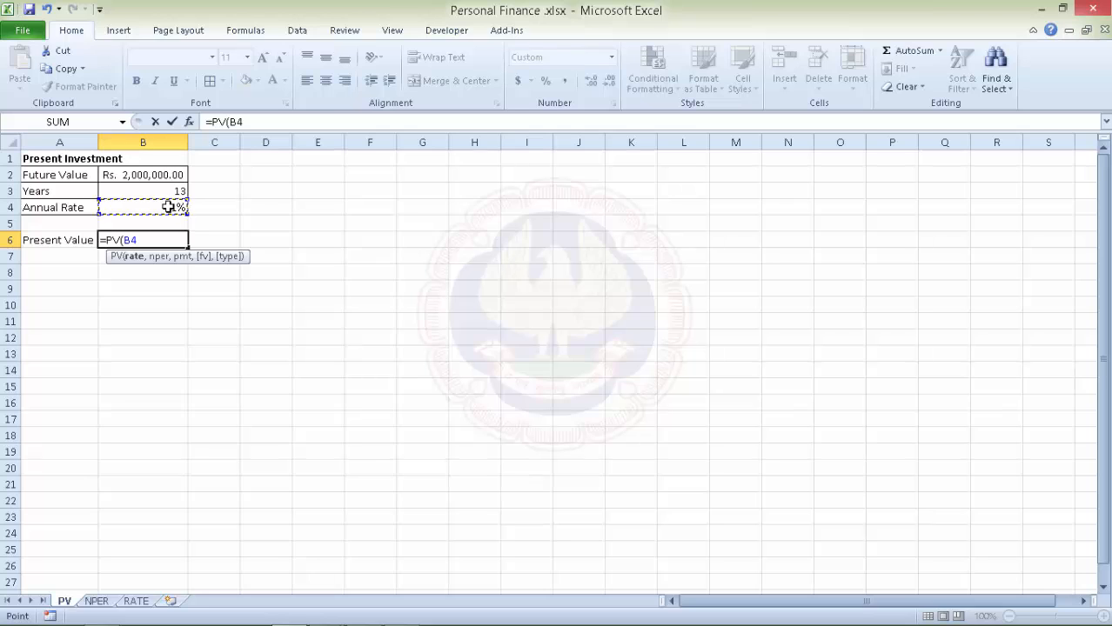
{"action": "type", "text": ","}
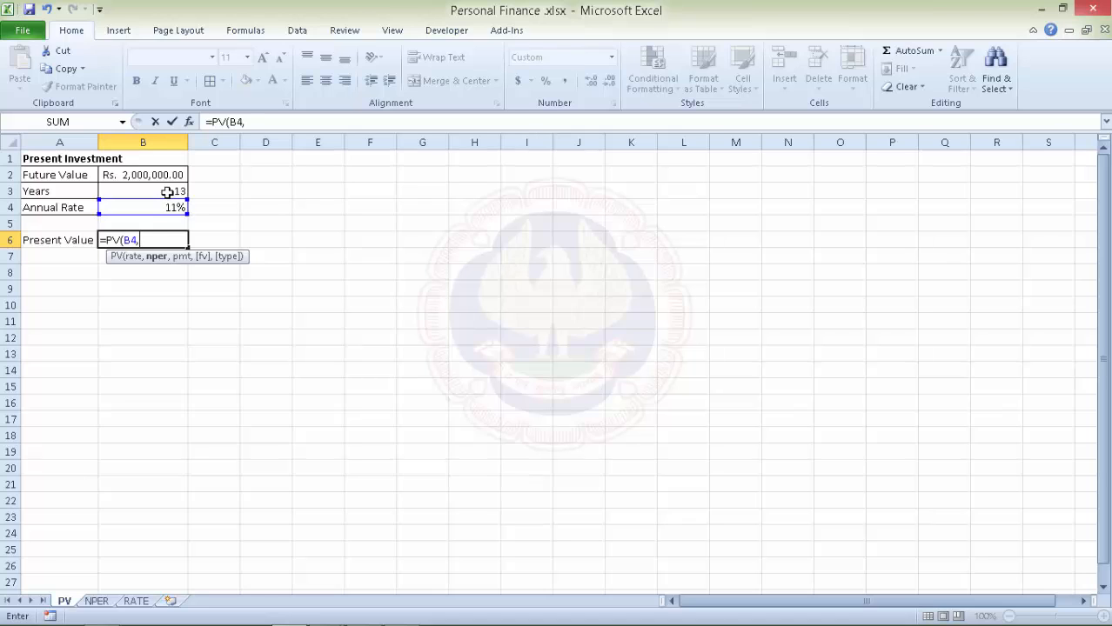
{"action": "left_click", "coordinate": [167, 192]}
{"action": "type", "text": ","}
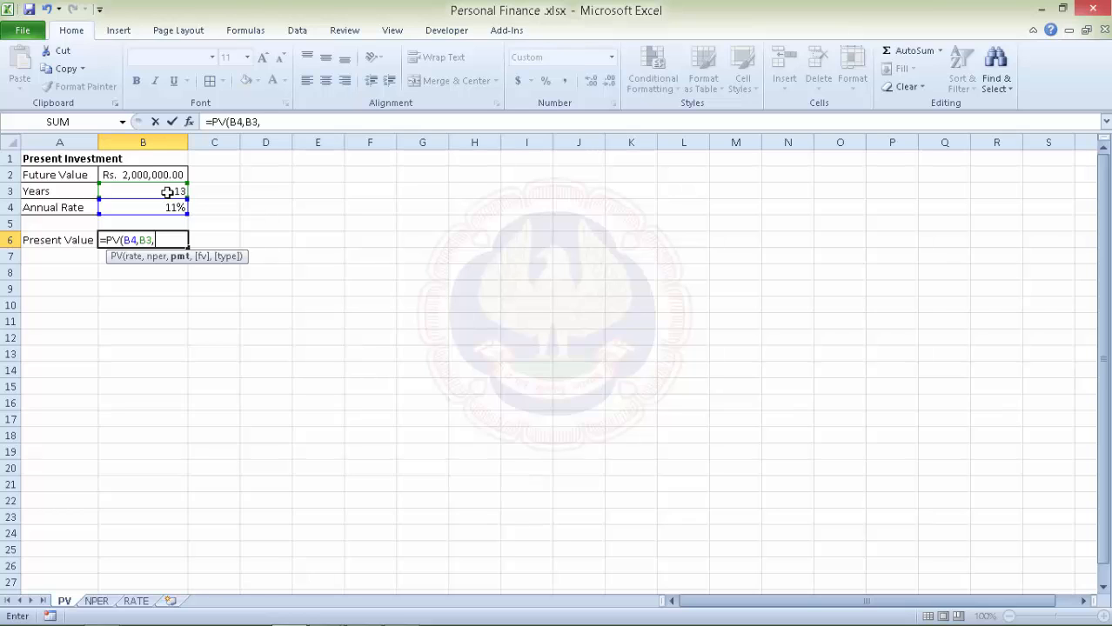
{"action": "type", "text": "0,"}
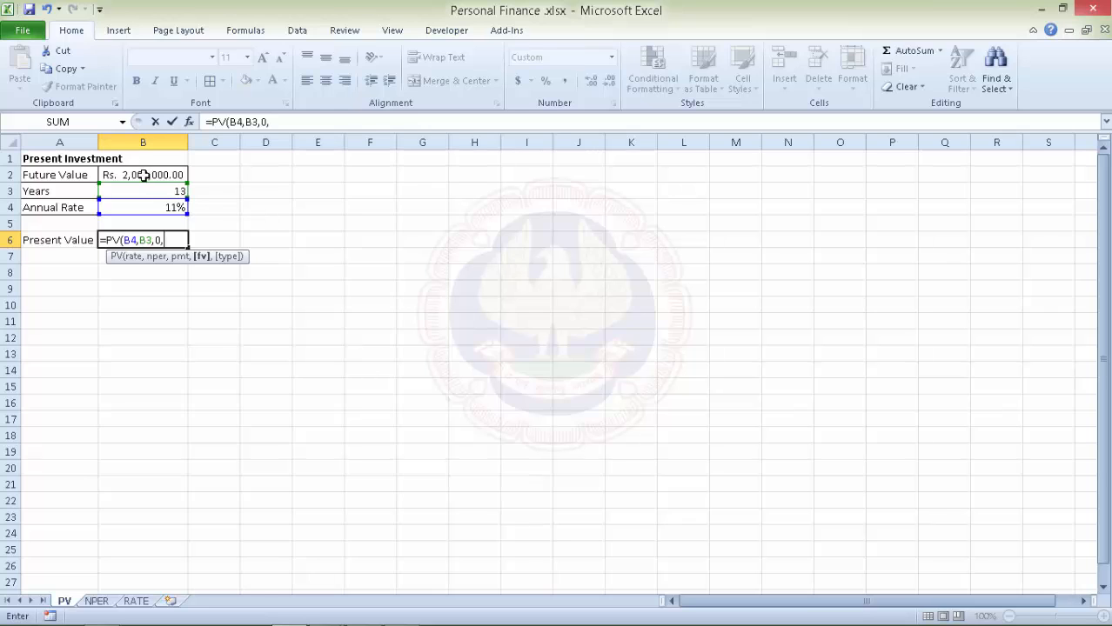
{"action": "left_click", "coordinate": [144, 175]}
{"action": "type", "text": ")"}
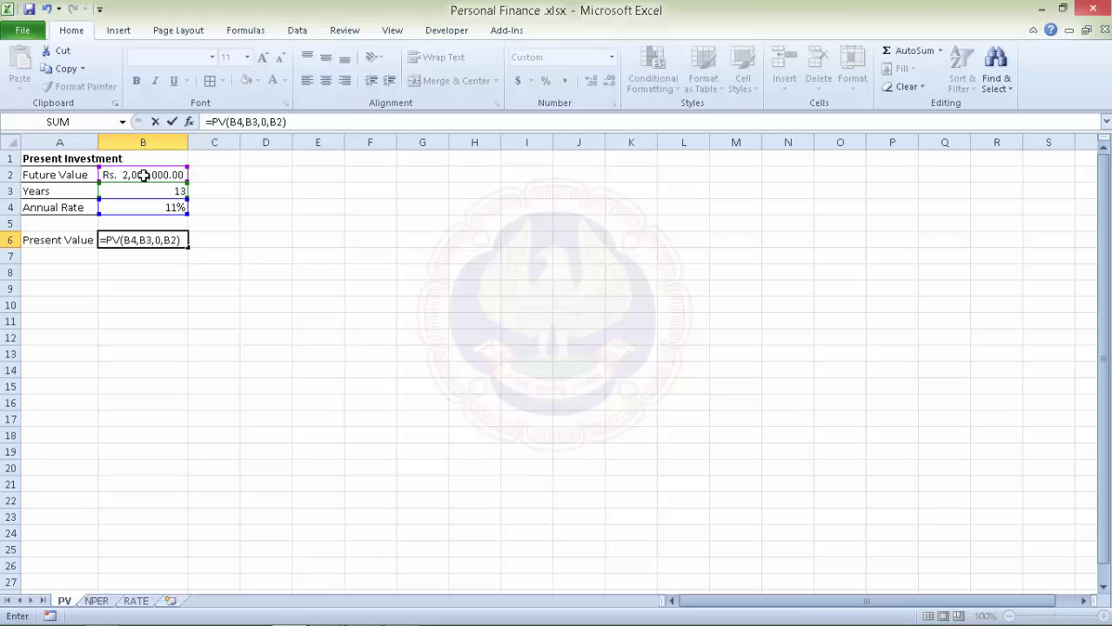
{"action": "key", "text": "Return"}
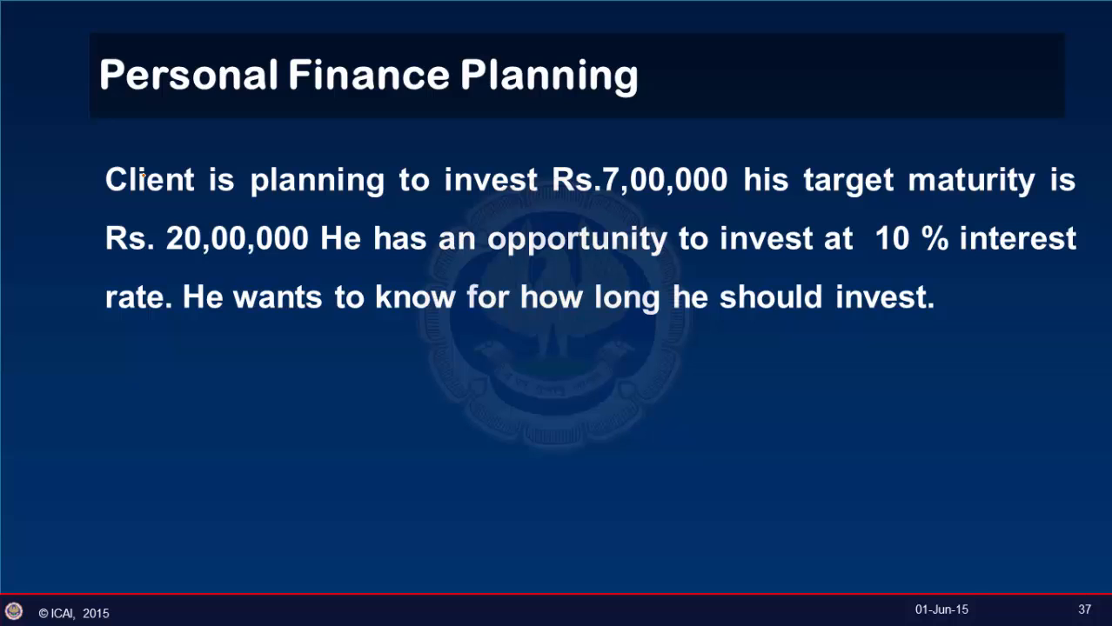
Add the NPER(rate, pmt, pv, fv, type) argument list to slide 37.
{"action": "key", "text": "Right"}
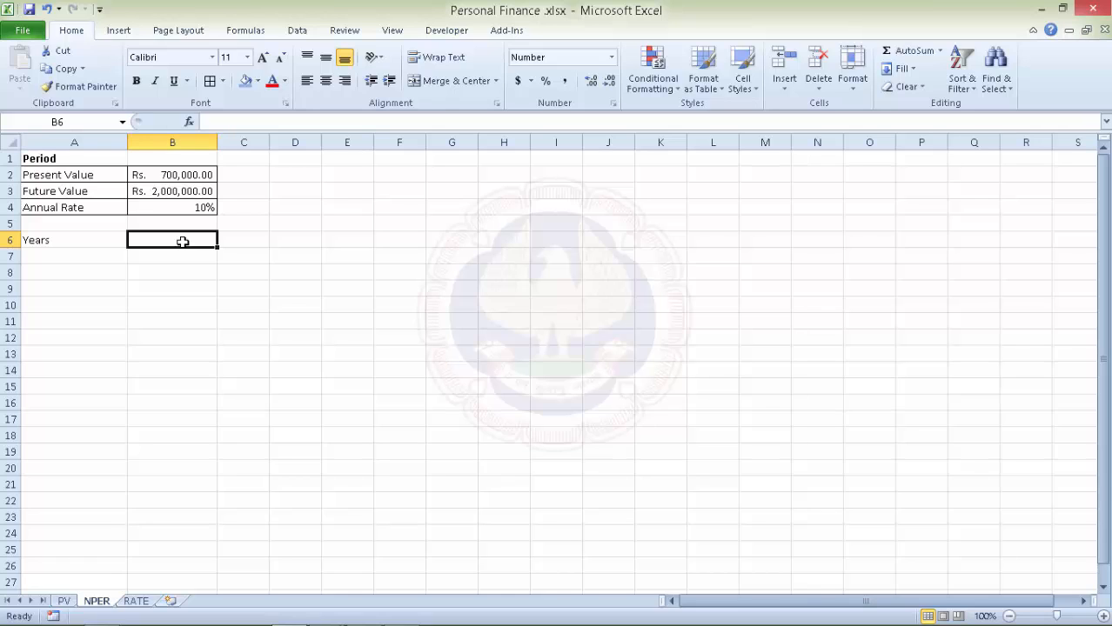
Start =NPER(B4,0 in B6 and dismiss the too-few-arguments warning.
{"action": "type", "text": "="}
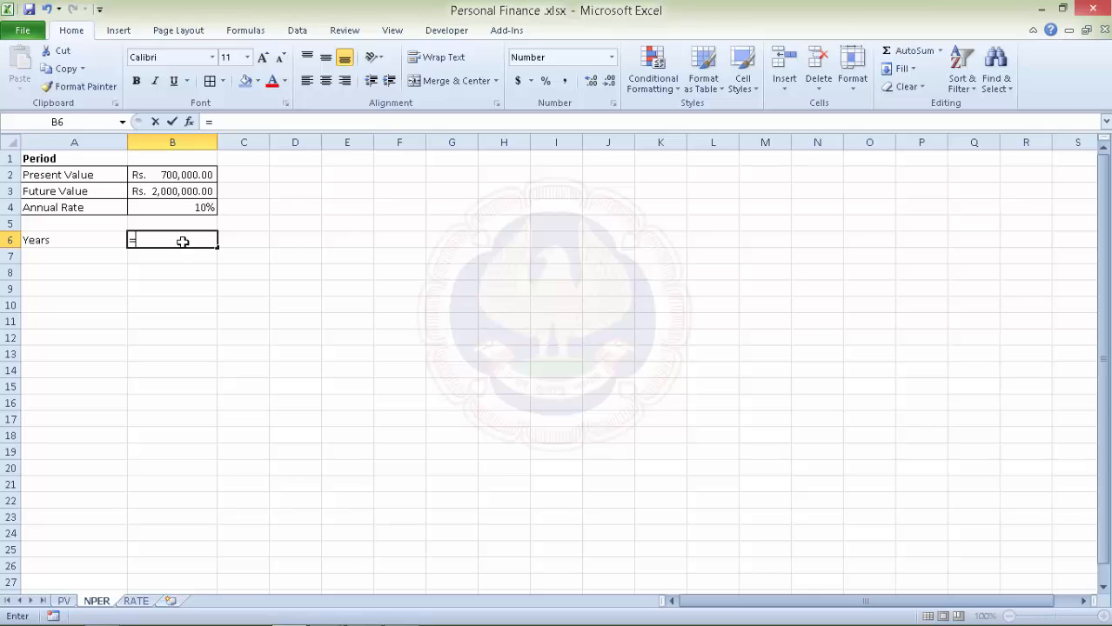
{"action": "type", "text": "nper"}
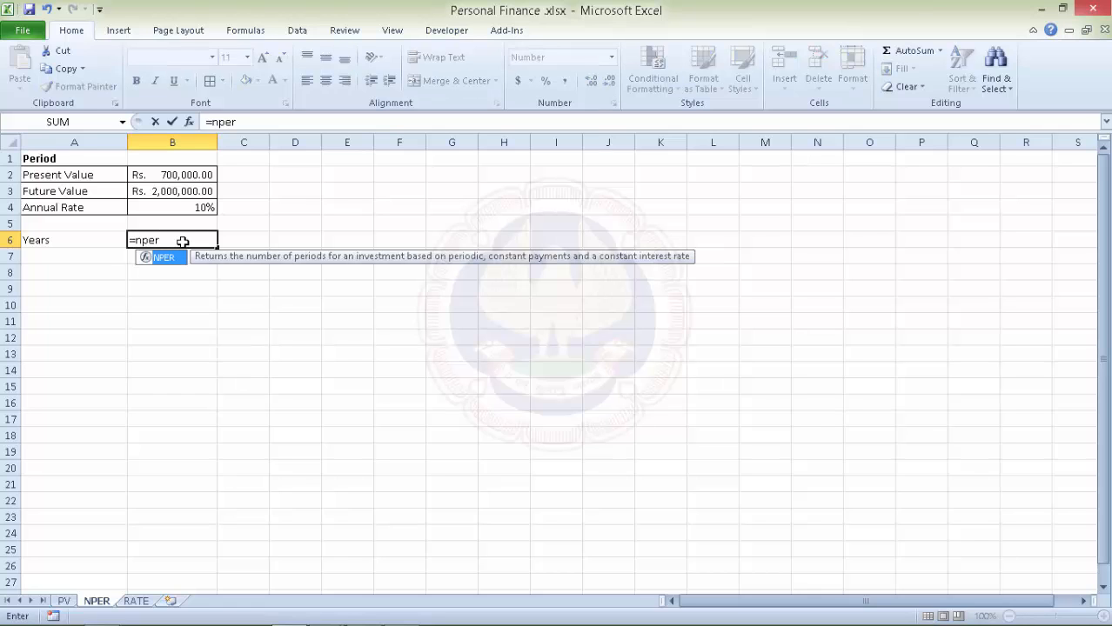
{"action": "key", "text": "Tab"}
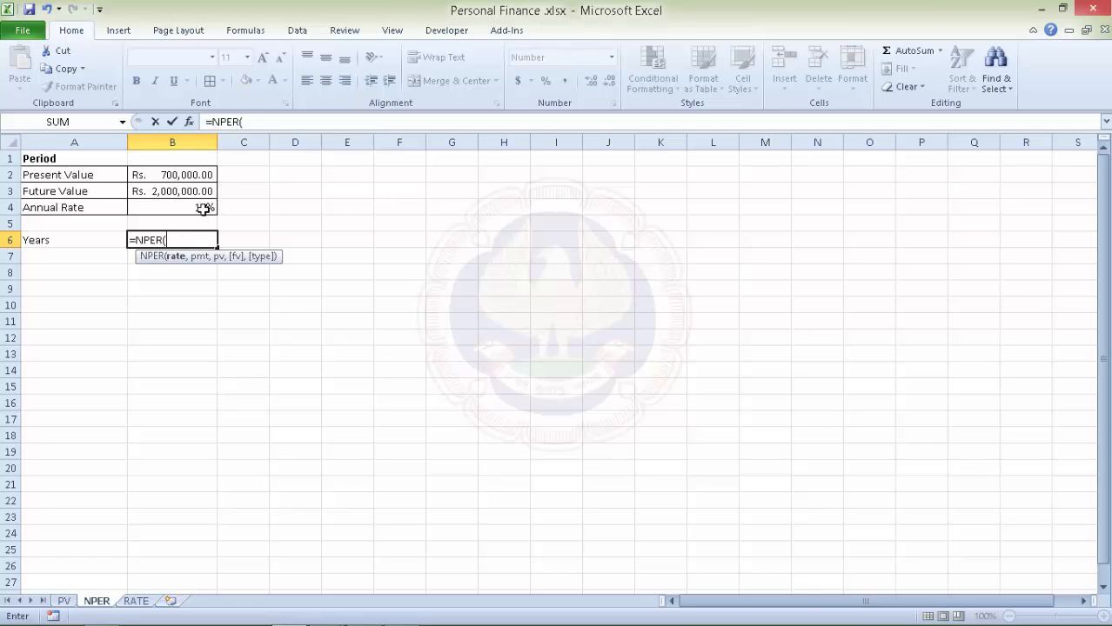
{"action": "left_click", "coordinate": [204, 209]}
{"action": "type", "text": ","}
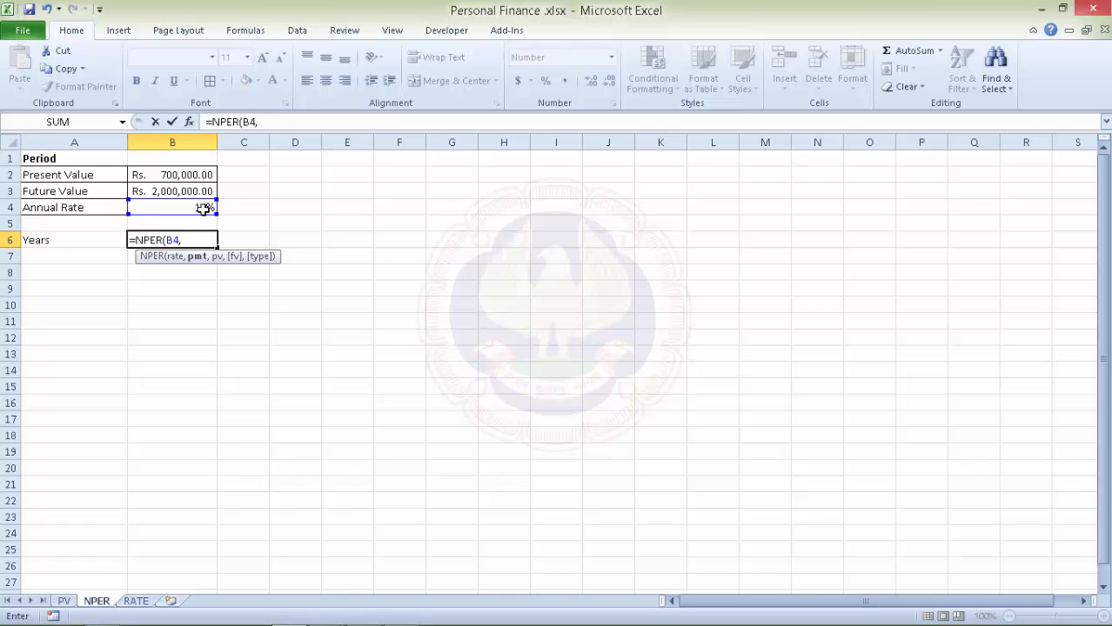
{"action": "type", "text": "0"}
{"action": "key", "text": "Return"}
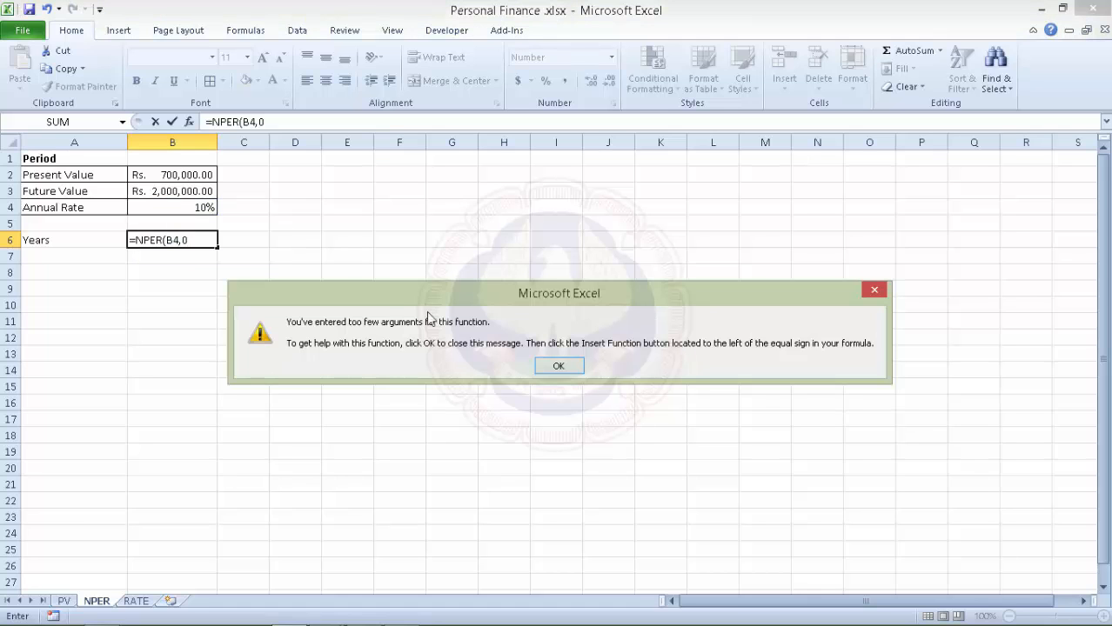
{"action": "left_click", "coordinate": [558, 365]}
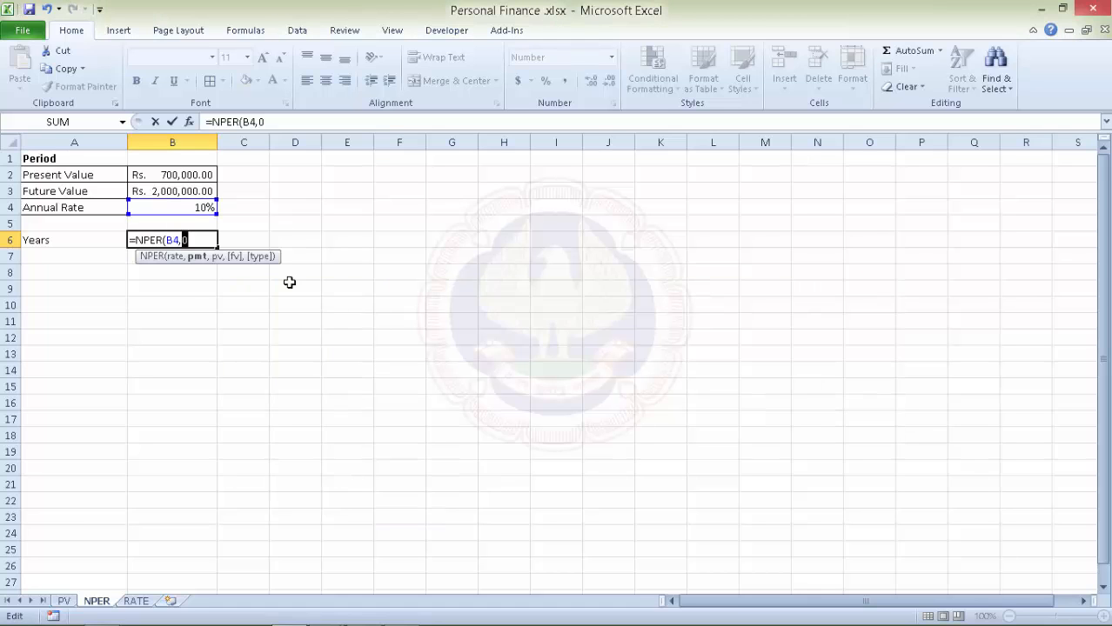
Complete the formula as =NPER(B4,0,B2,B3), which returns #NUM!
{"action": "left_click", "coordinate": [194, 240]}
{"action": "type", "text": ","}
{"action": "left_click", "coordinate": [184, 174]}
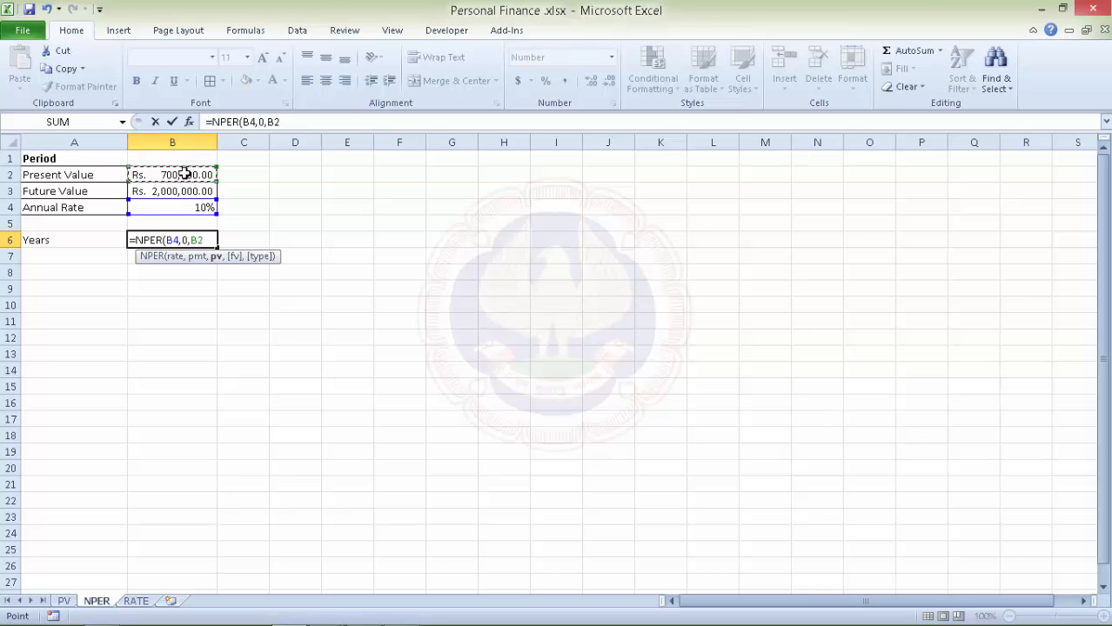
{"action": "type", "text": ","}
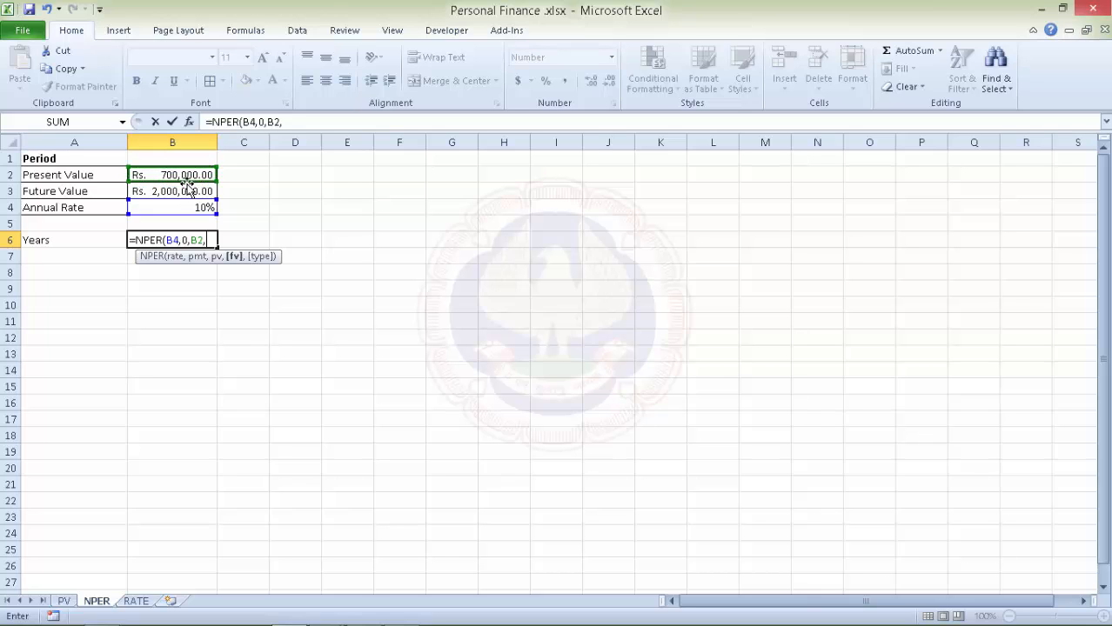
{"action": "left_click", "coordinate": [188, 191]}
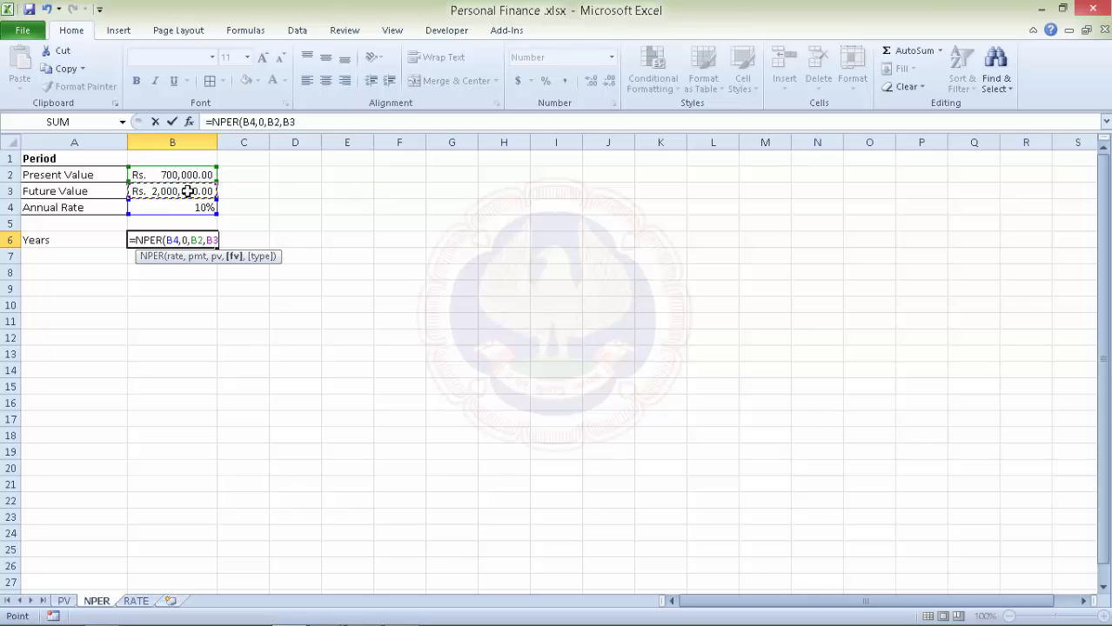
{"action": "key", "text": "ctrl+Return"}
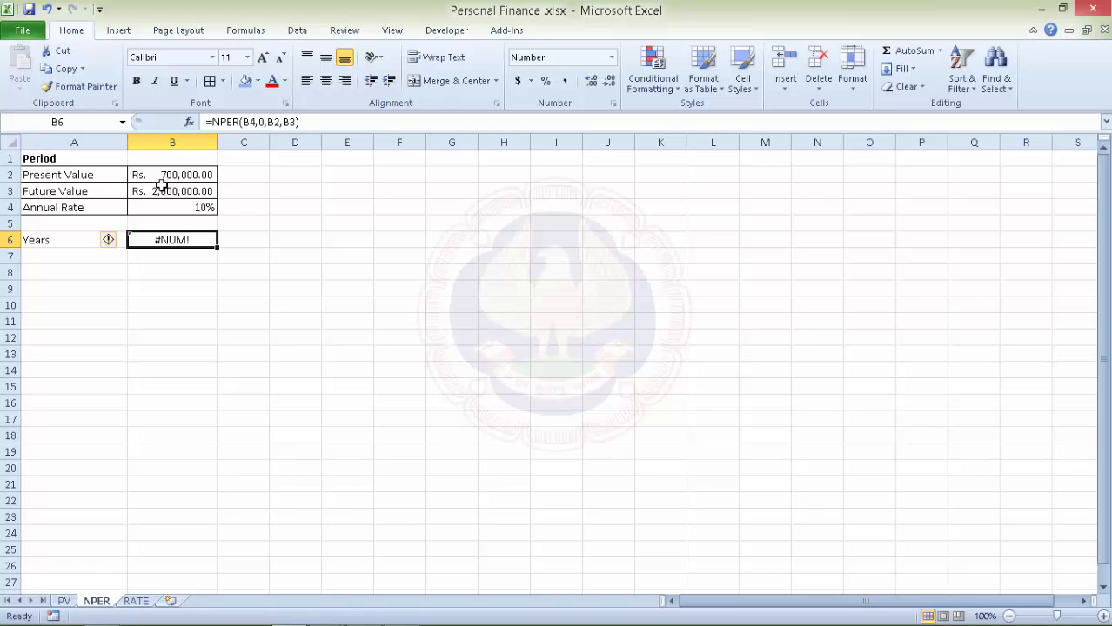
Change the formula to =NPER(B4,0,-B2,B3) so Years shows 11.01.
{"action": "left_click", "coordinate": [270, 122]}
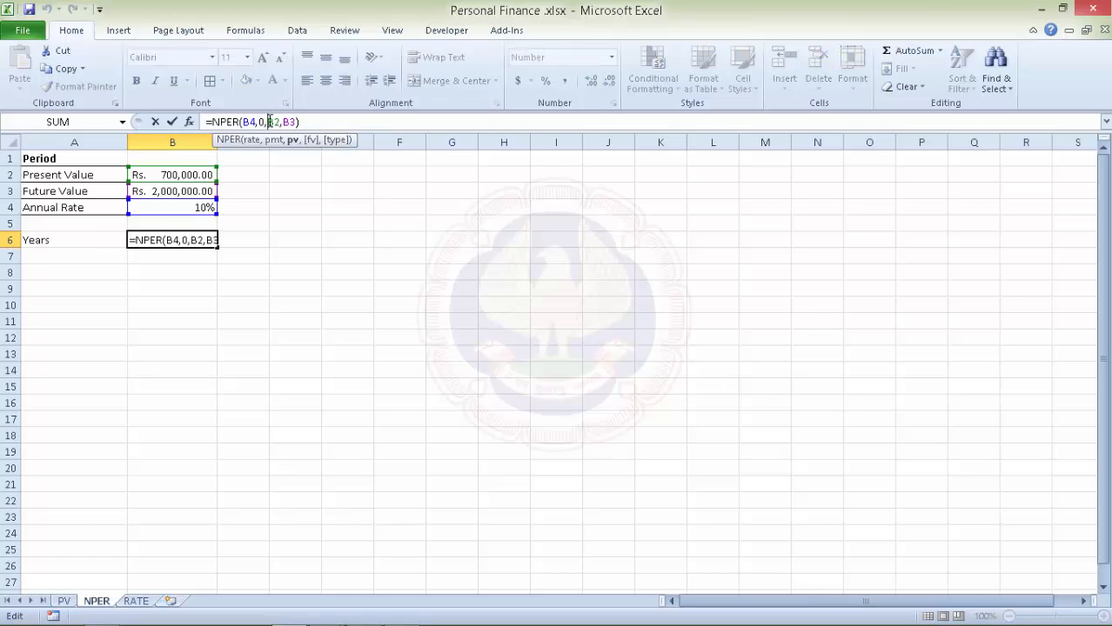
{"action": "type", "text": "-"}
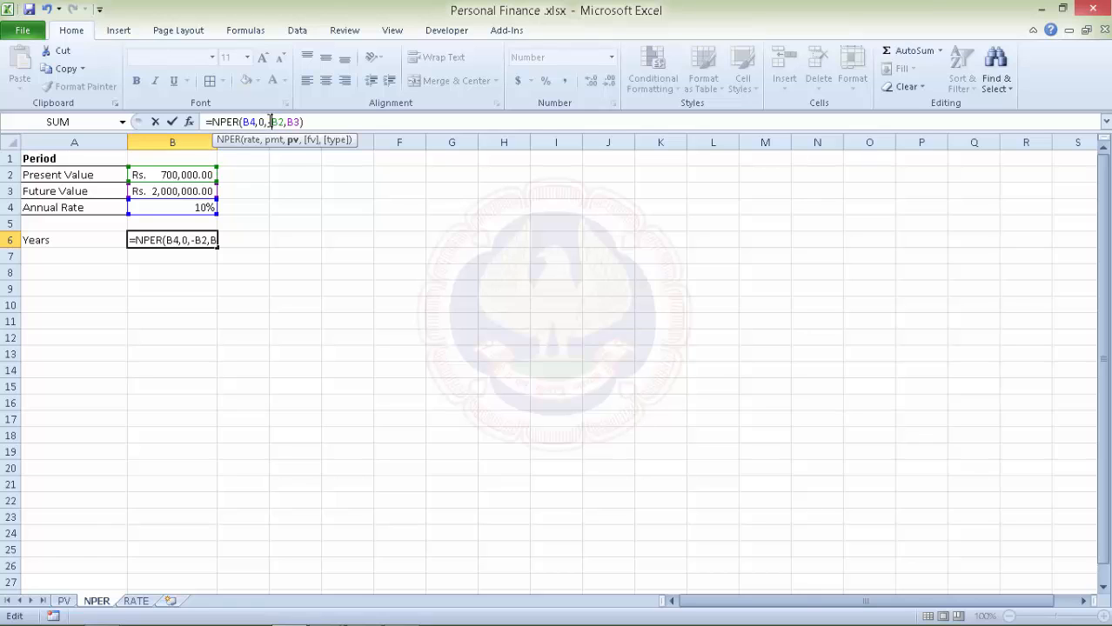
{"action": "key", "text": "Return"}
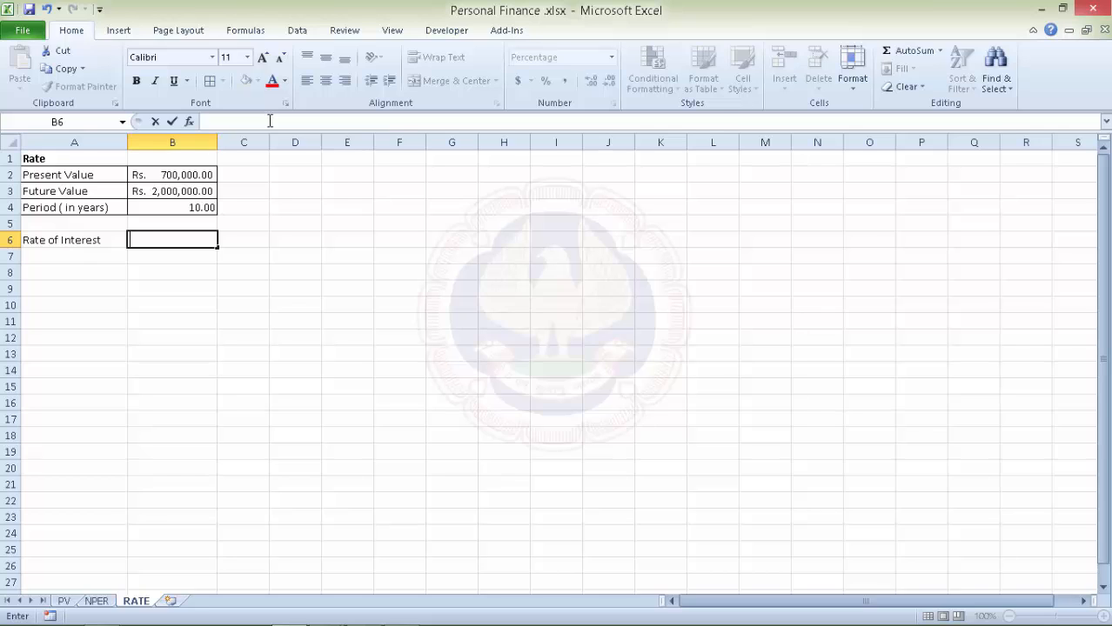
Enter =RATE(B4,0,-B2,B3) in B6, giving a rate of interest of 11.07%.
{"action": "type", "text": "="}
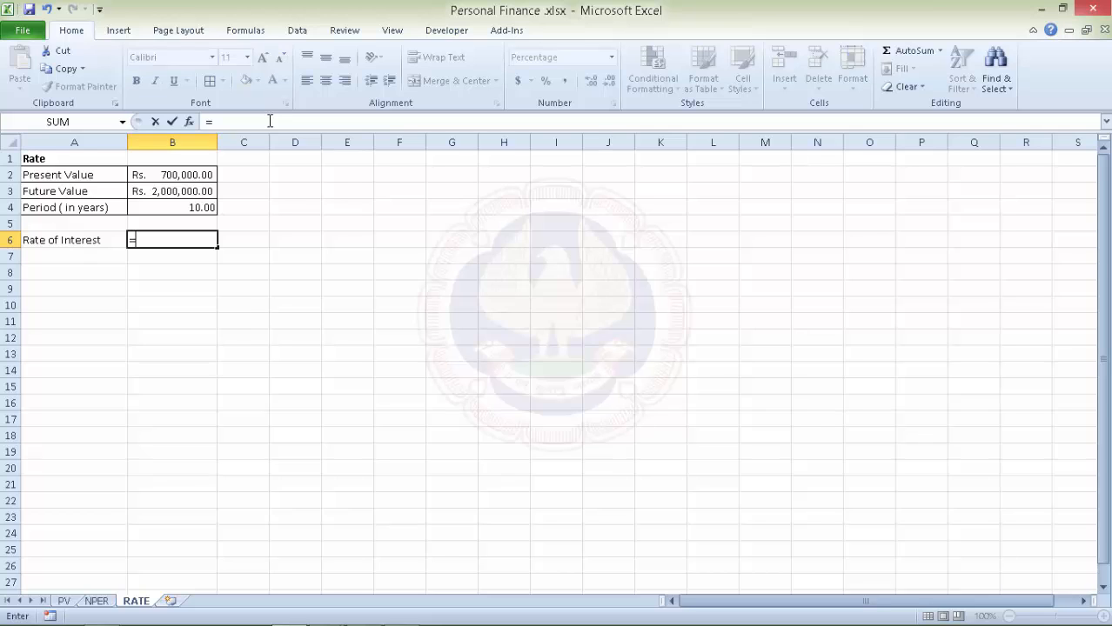
{"action": "type", "text": "rate"}
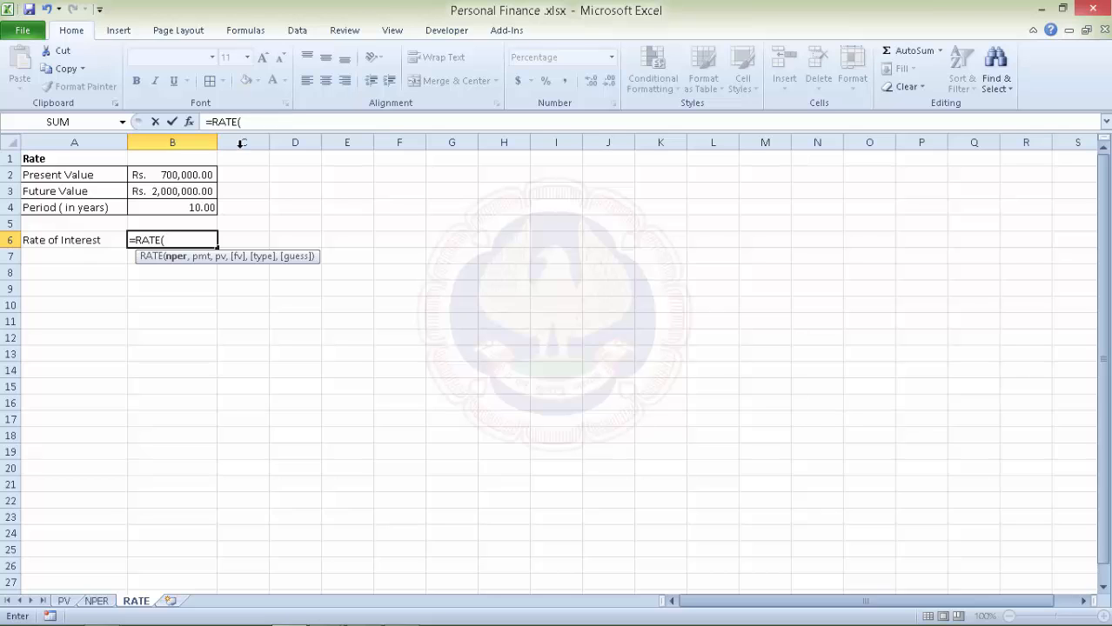
{"action": "left_click", "coordinate": [194, 207]}
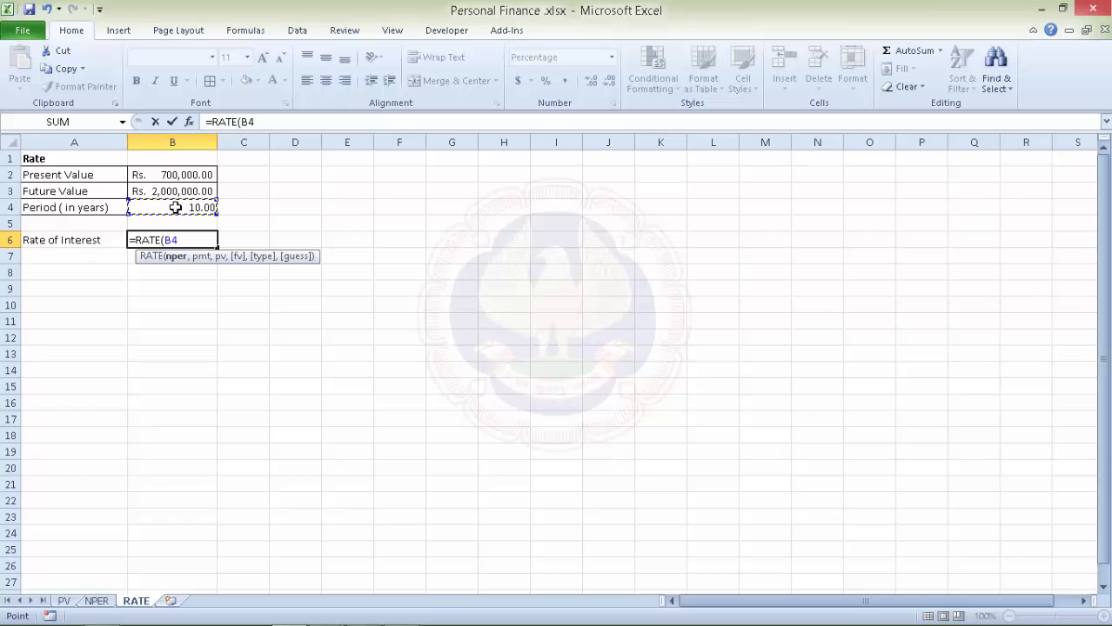
{"action": "type", "text": ","}
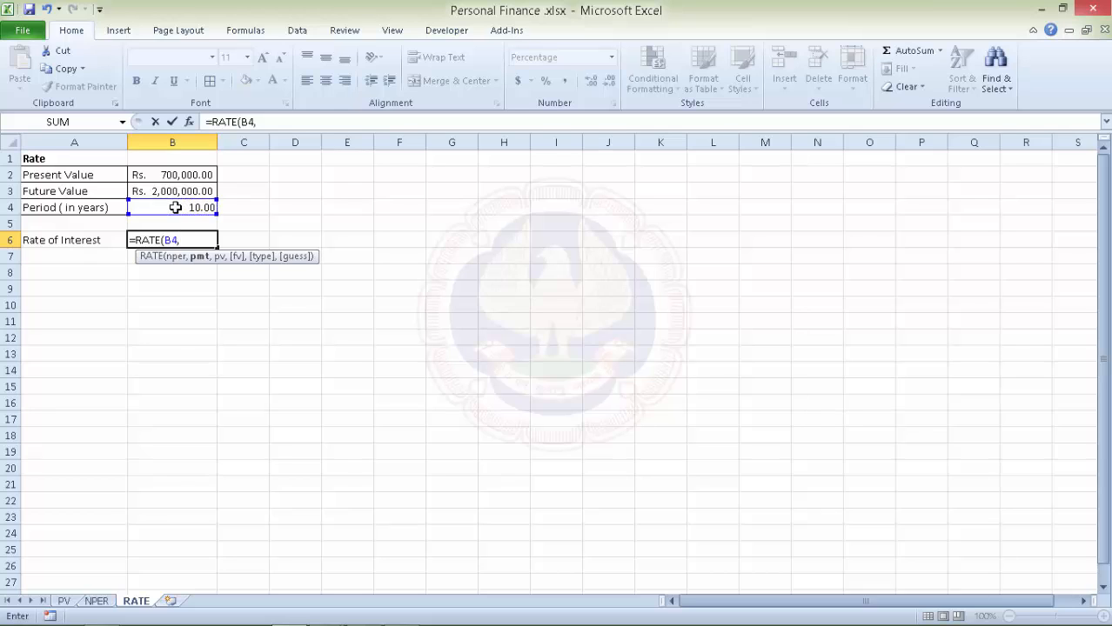
{"action": "type", "text": "0,"}
{"action": "type", "text": "-"}
{"action": "left_click", "coordinate": [190, 175]}
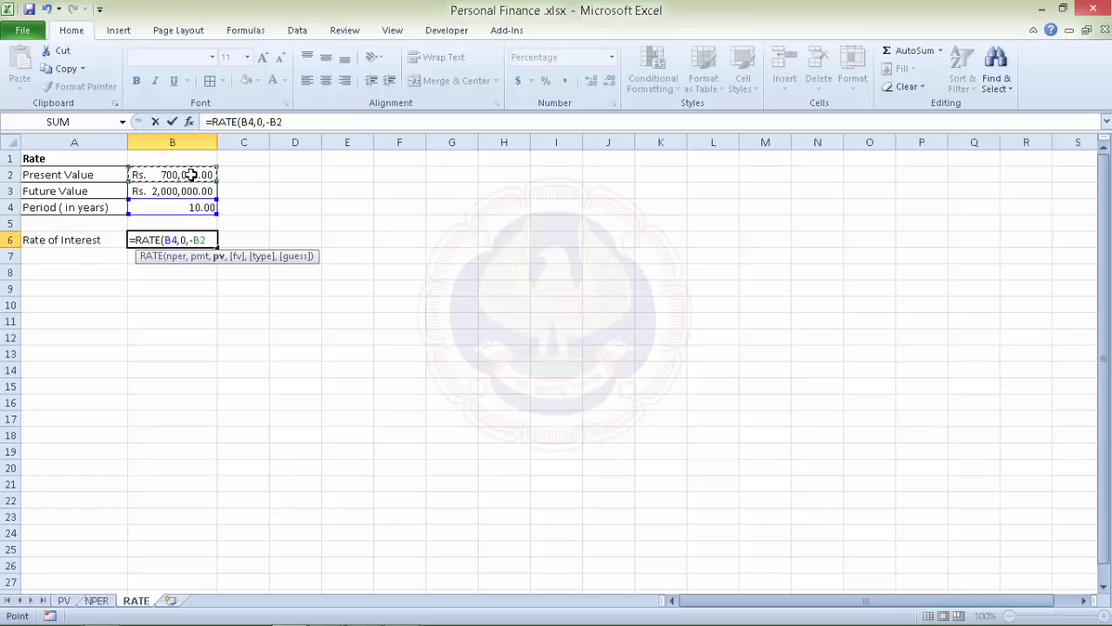
{"action": "type", "text": ","}
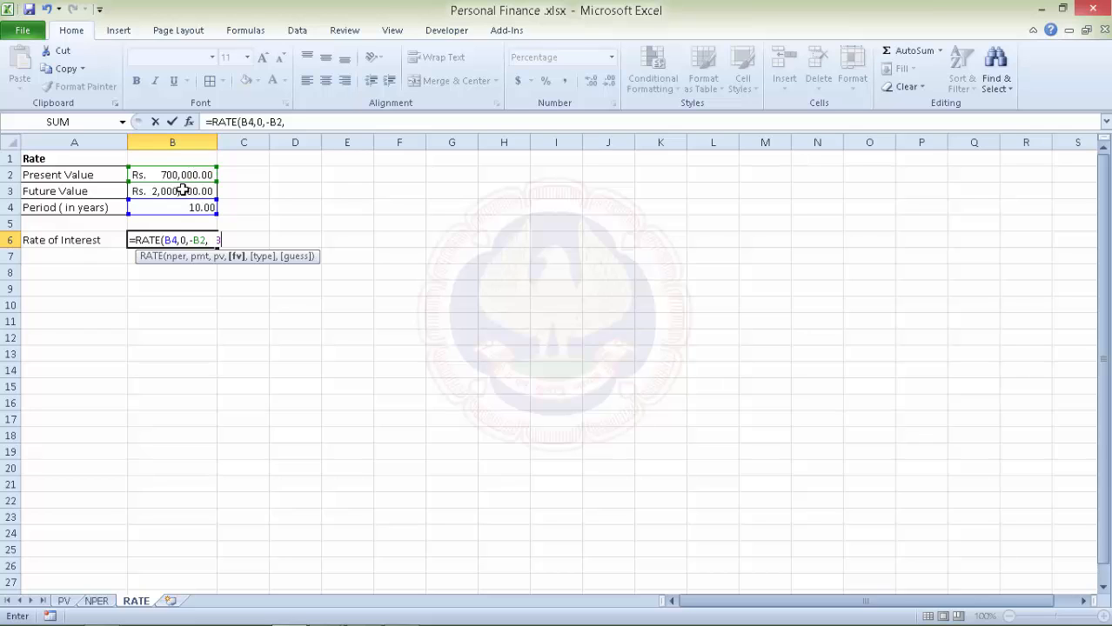
{"action": "left_click", "coordinate": [183, 189]}
{"action": "type", "text": ")"}
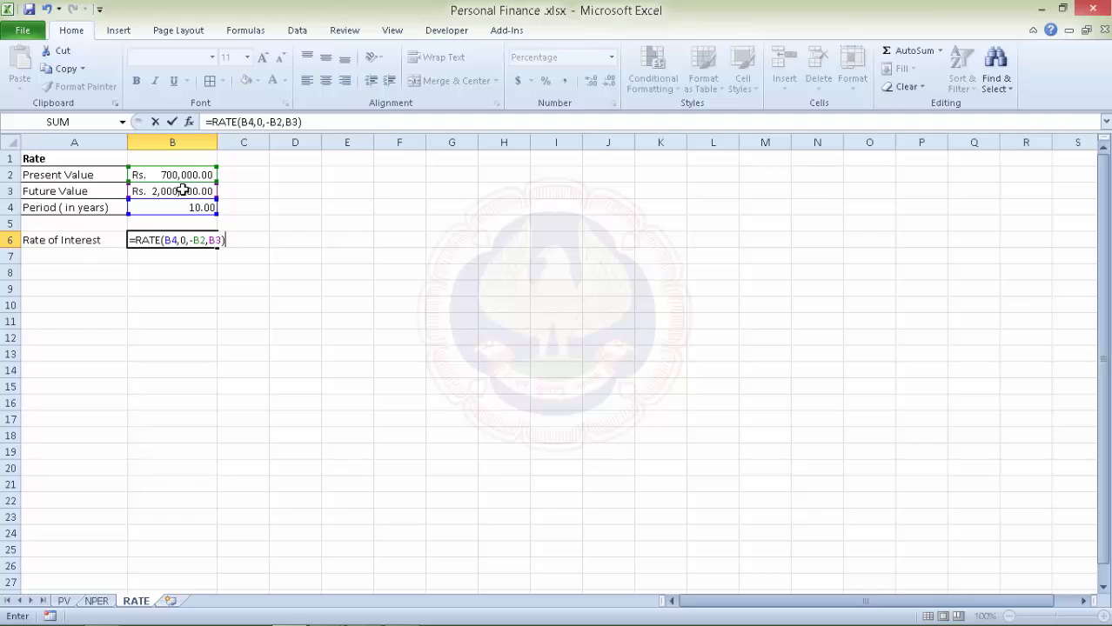
{"action": "key", "text": "Return"}
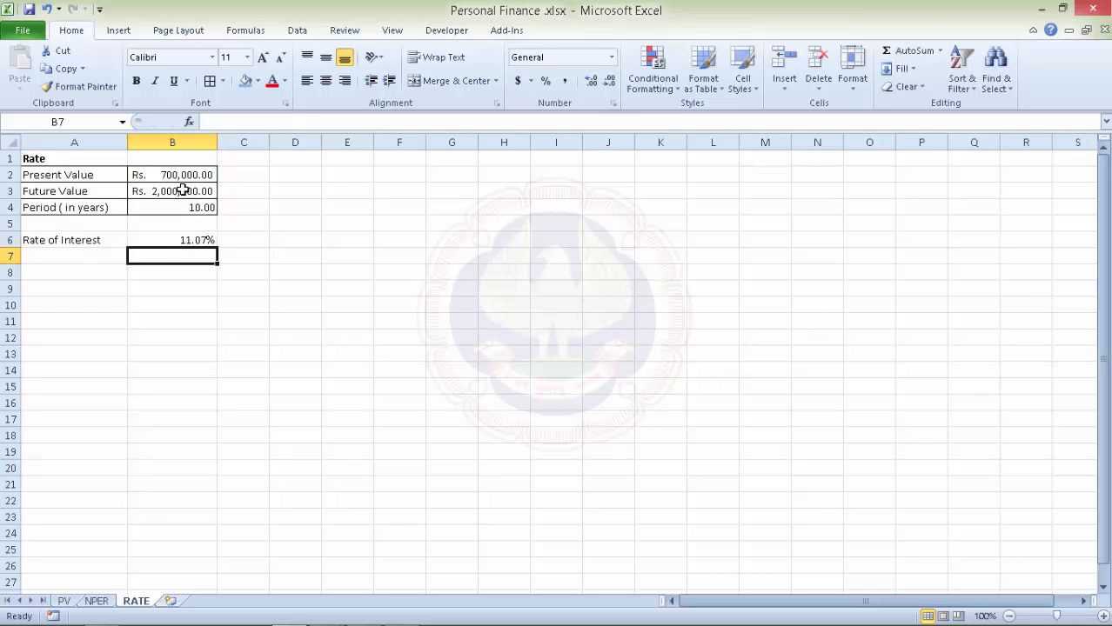